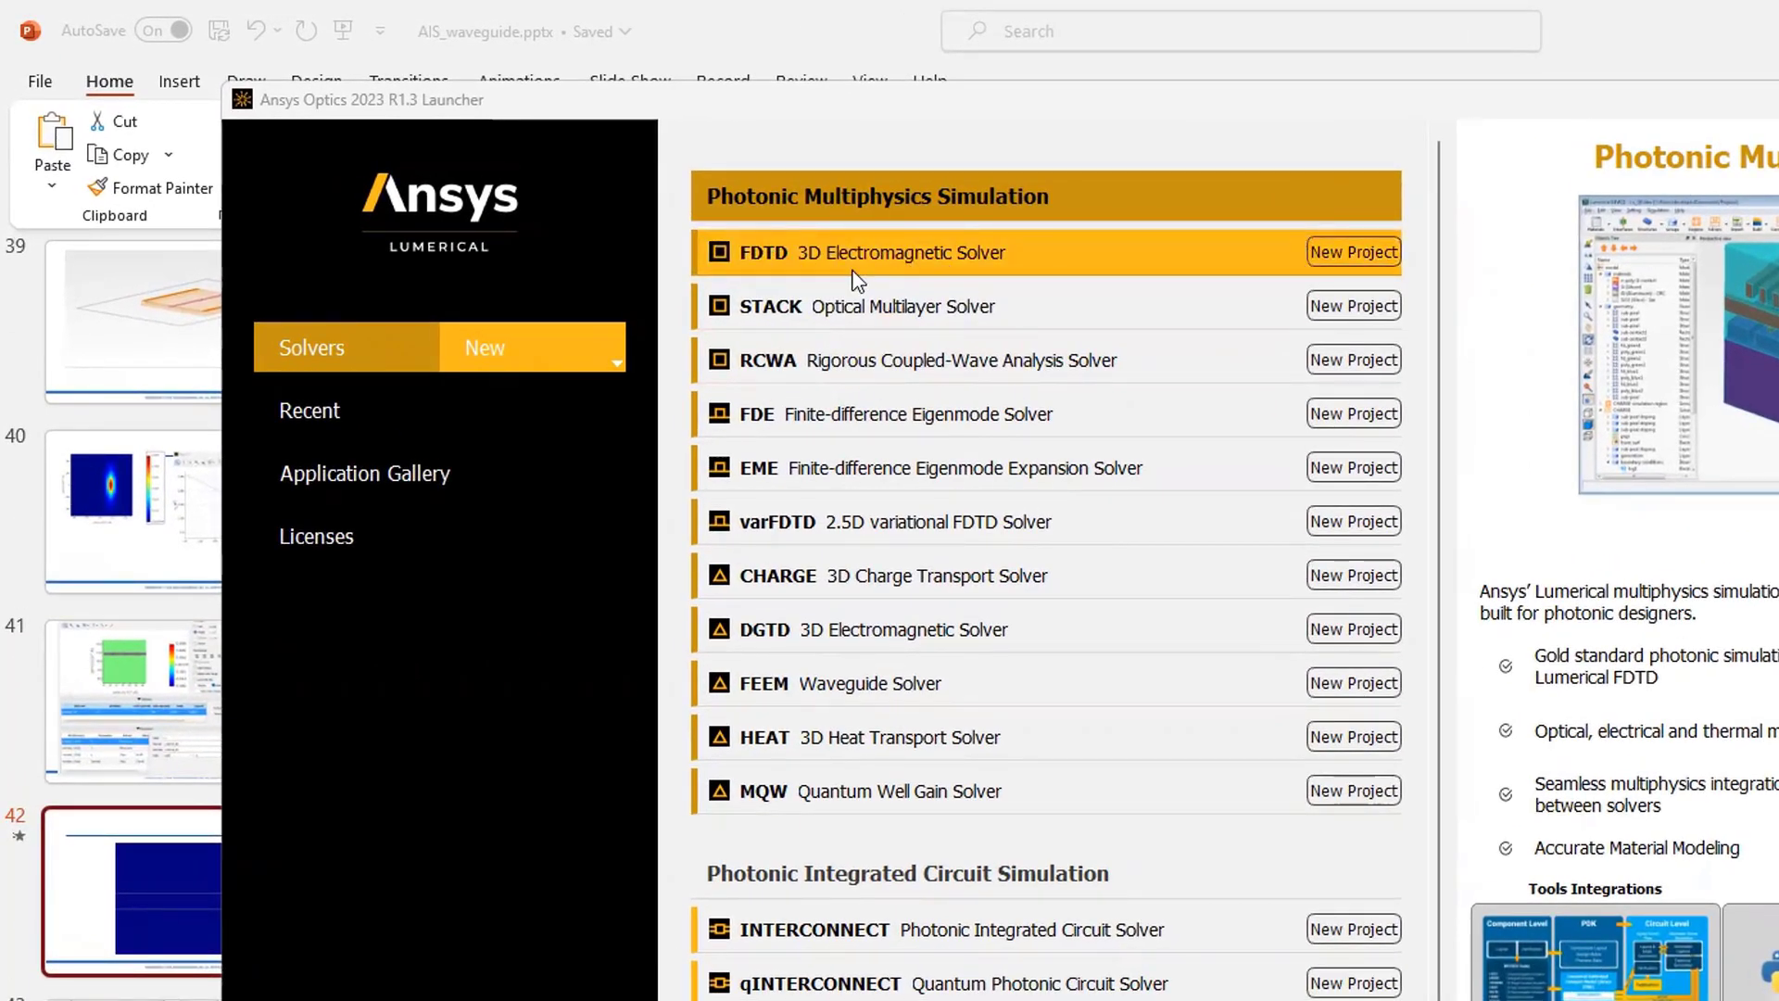
Launch a new project from the FDTD 3D Electromagnetic Solver row of the launcher
{"action": "left_click", "coordinate": [1360, 247]}
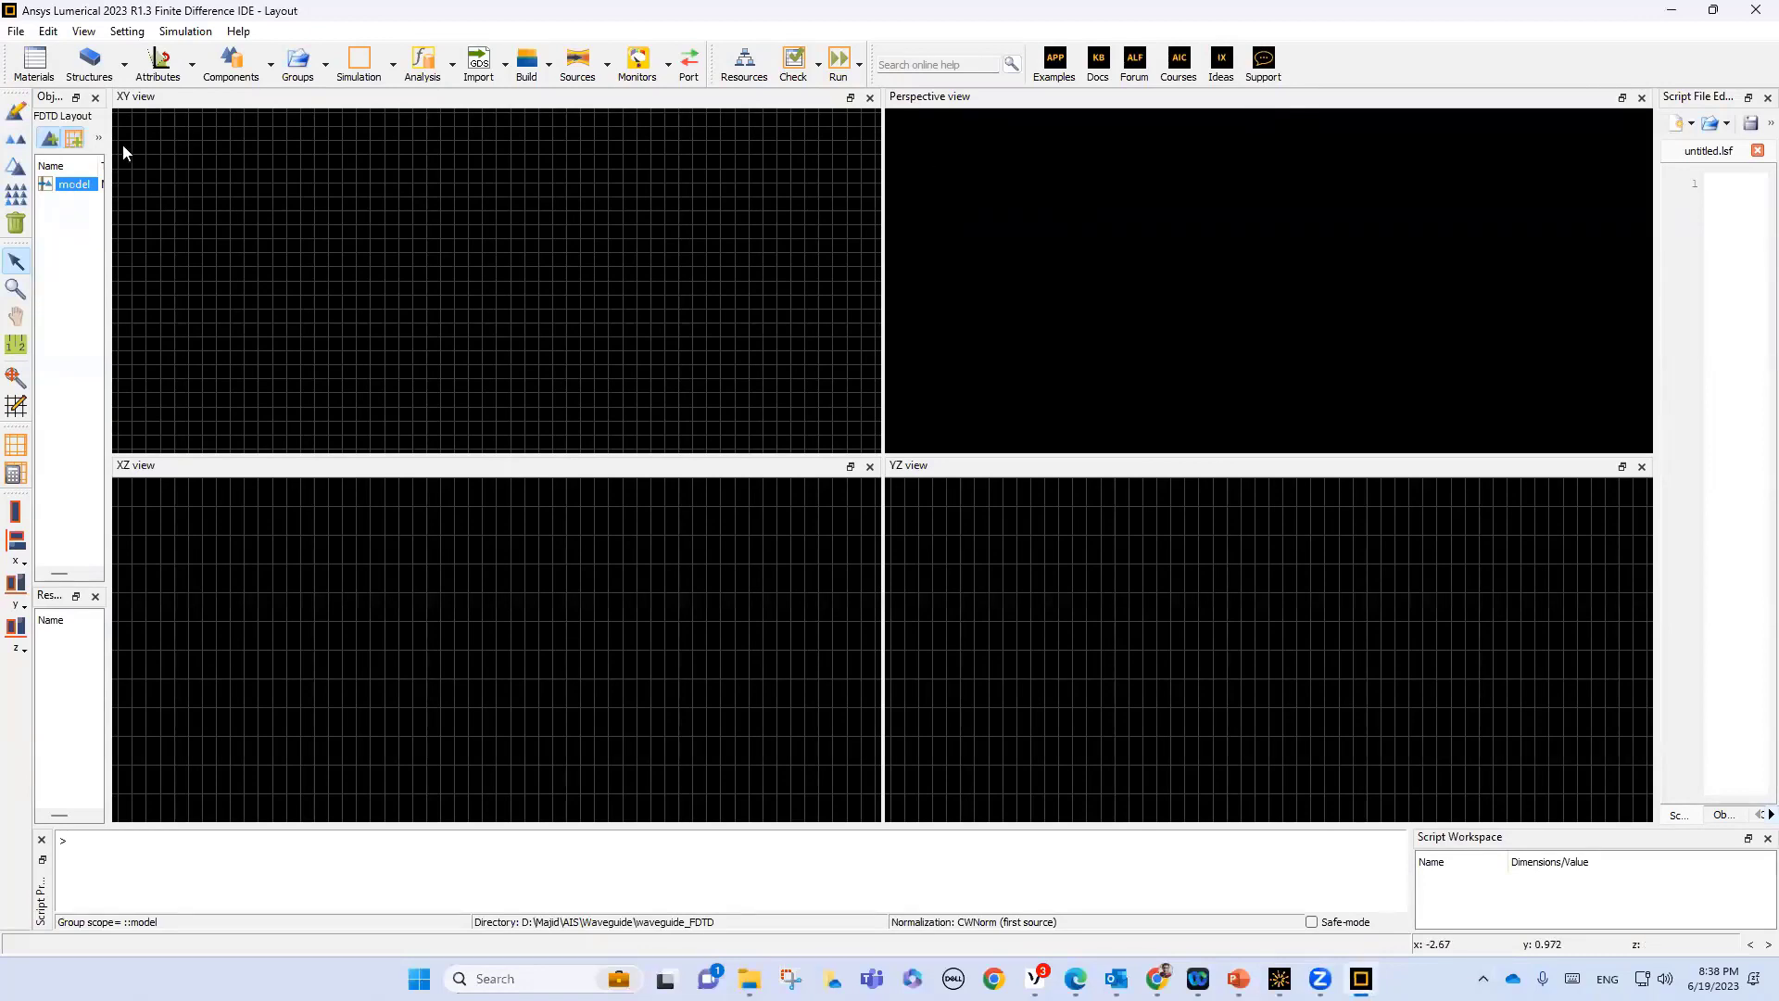
Widen the Objects Tree panel and add a Rectangle structure from the Structures list
{"action": "left_click_drag", "start_coordinate": [109, 153], "coordinate": [328, 175]}
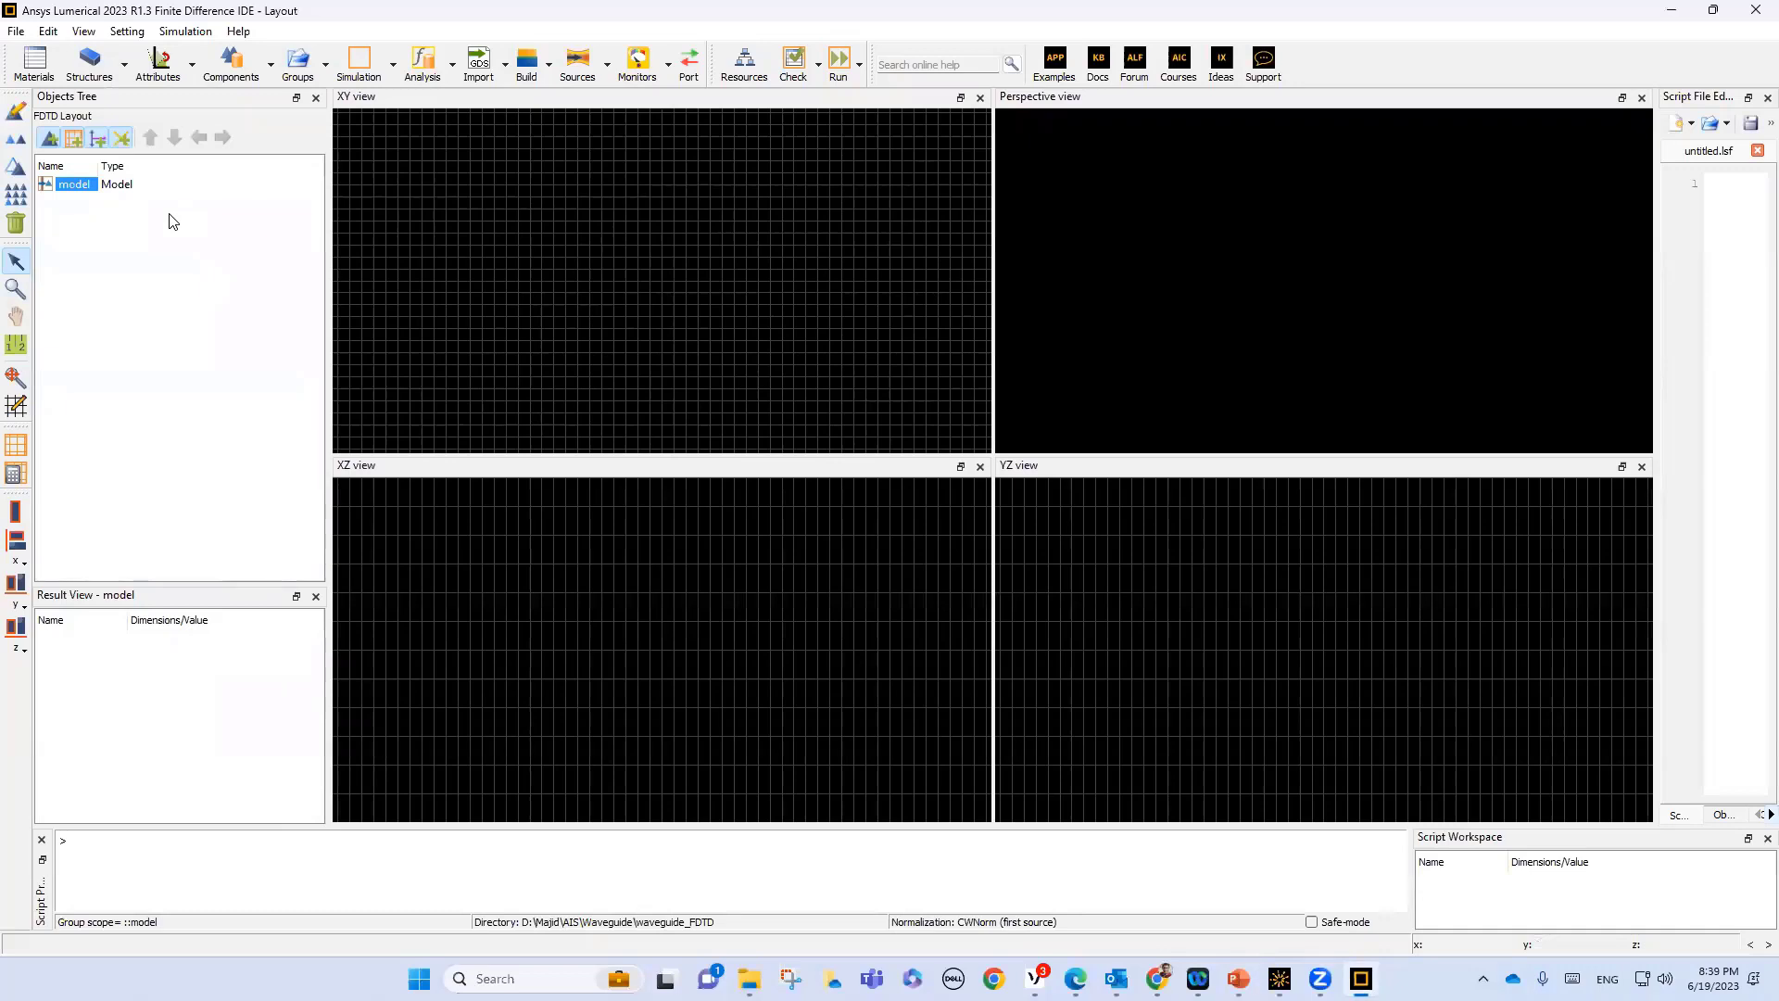
{"action": "left_click", "coordinate": [126, 67]}
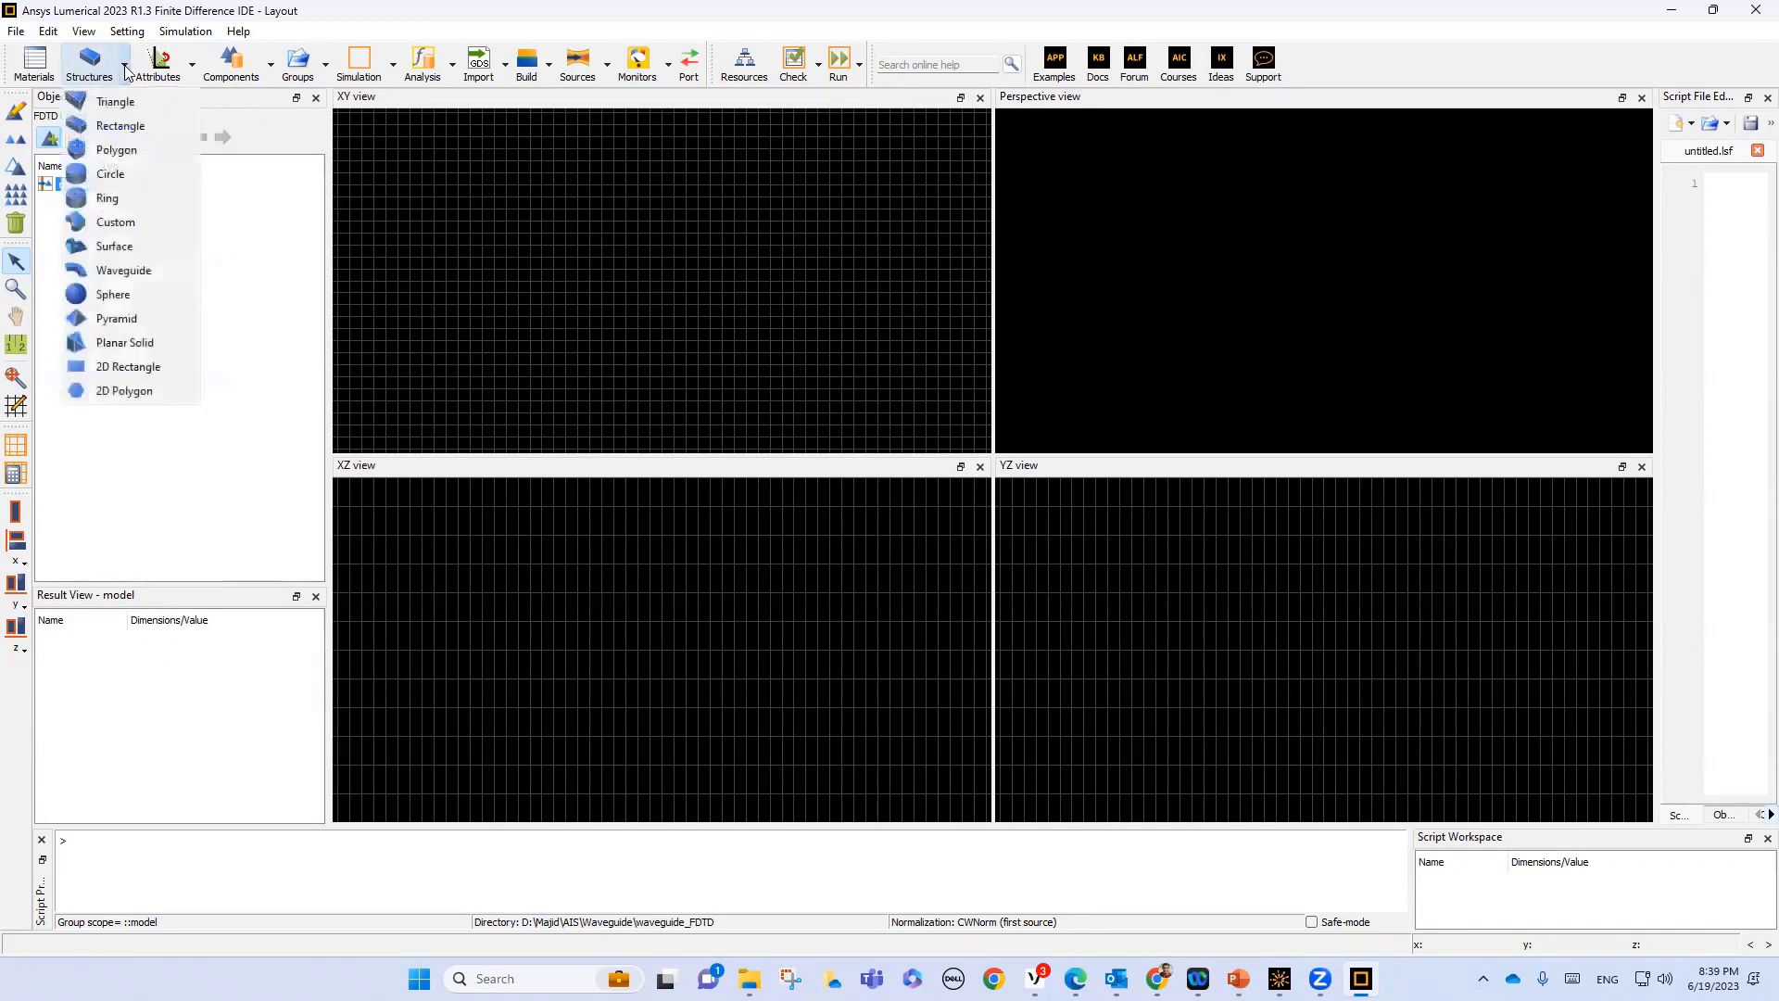
{"action": "left_click", "coordinate": [123, 129]}
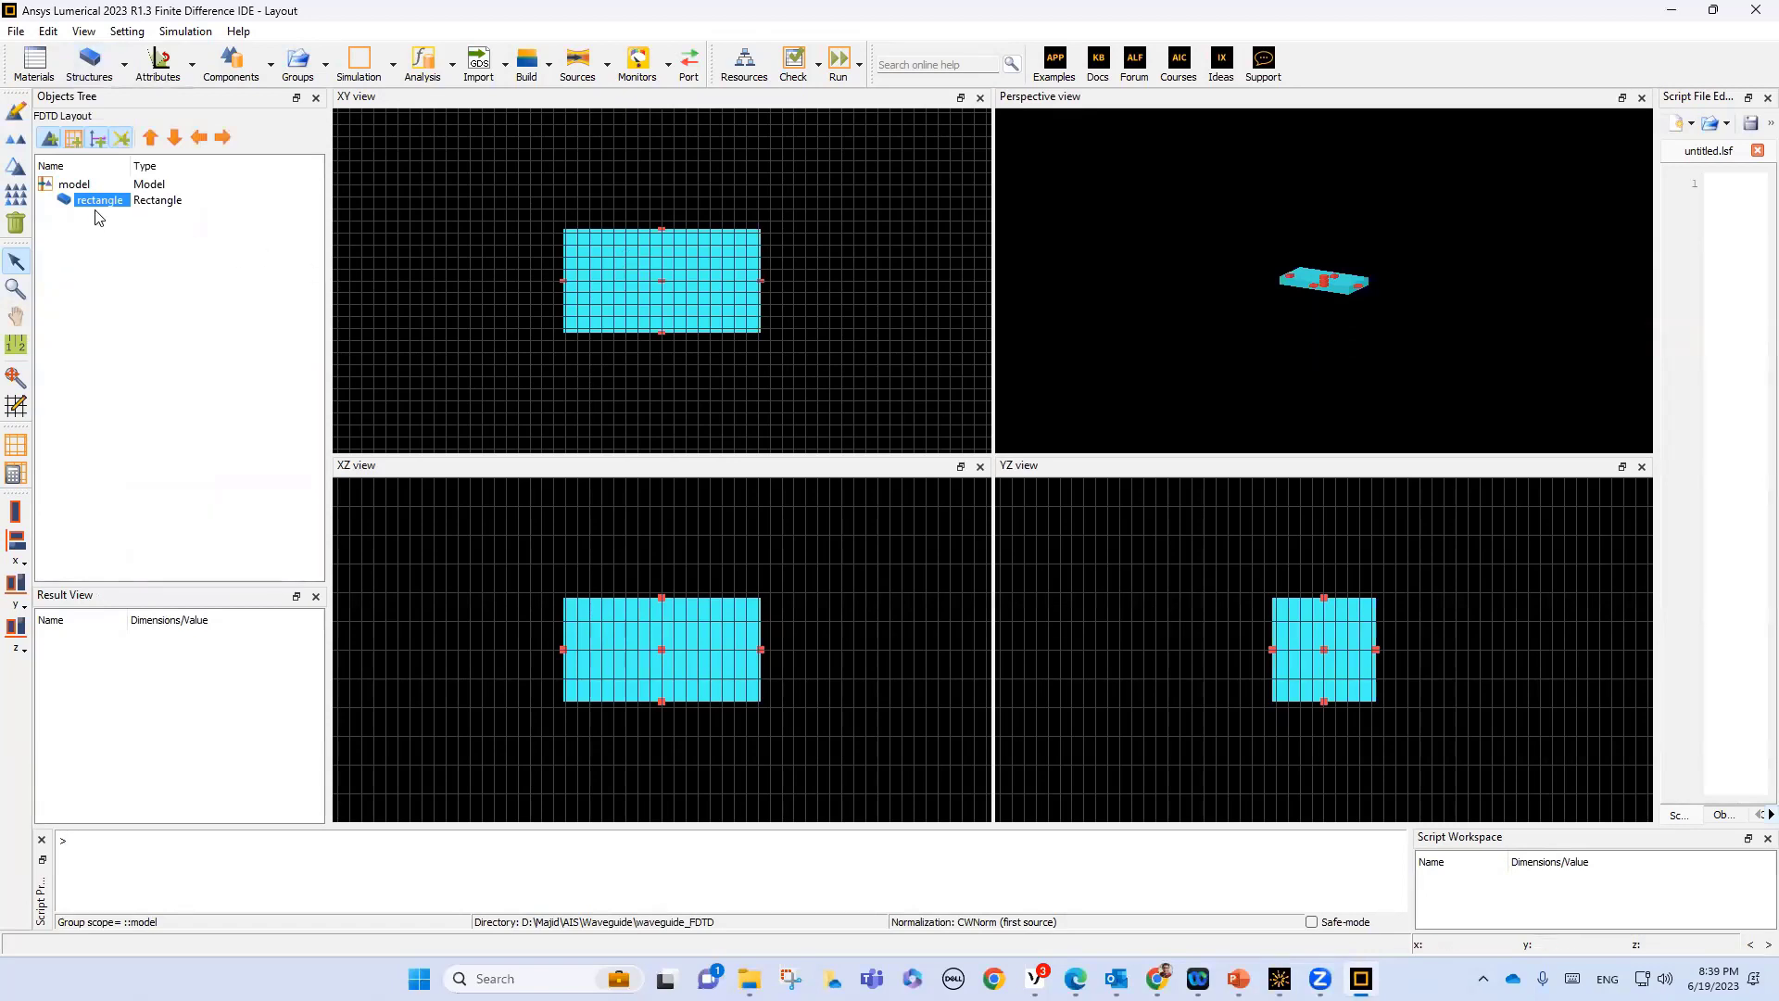
{"action": "mouse_move", "coordinate": [1238, 979]}
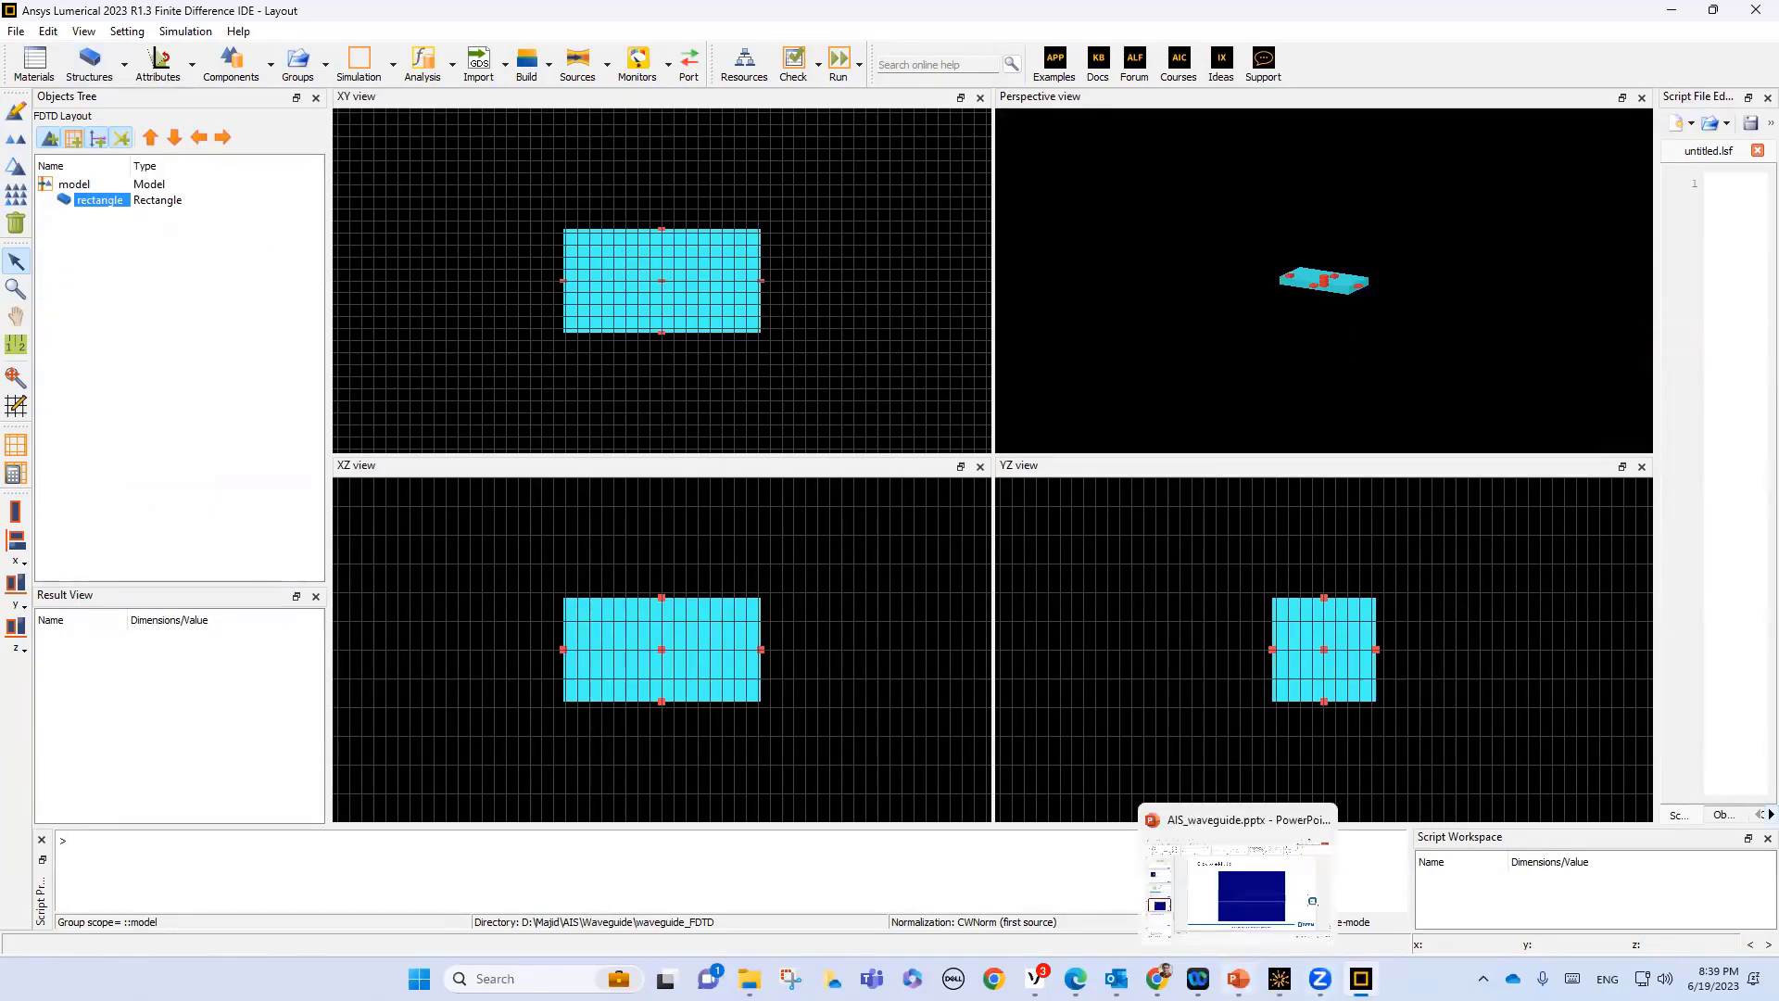
{"action": "left_click", "coordinate": [1219, 898]}
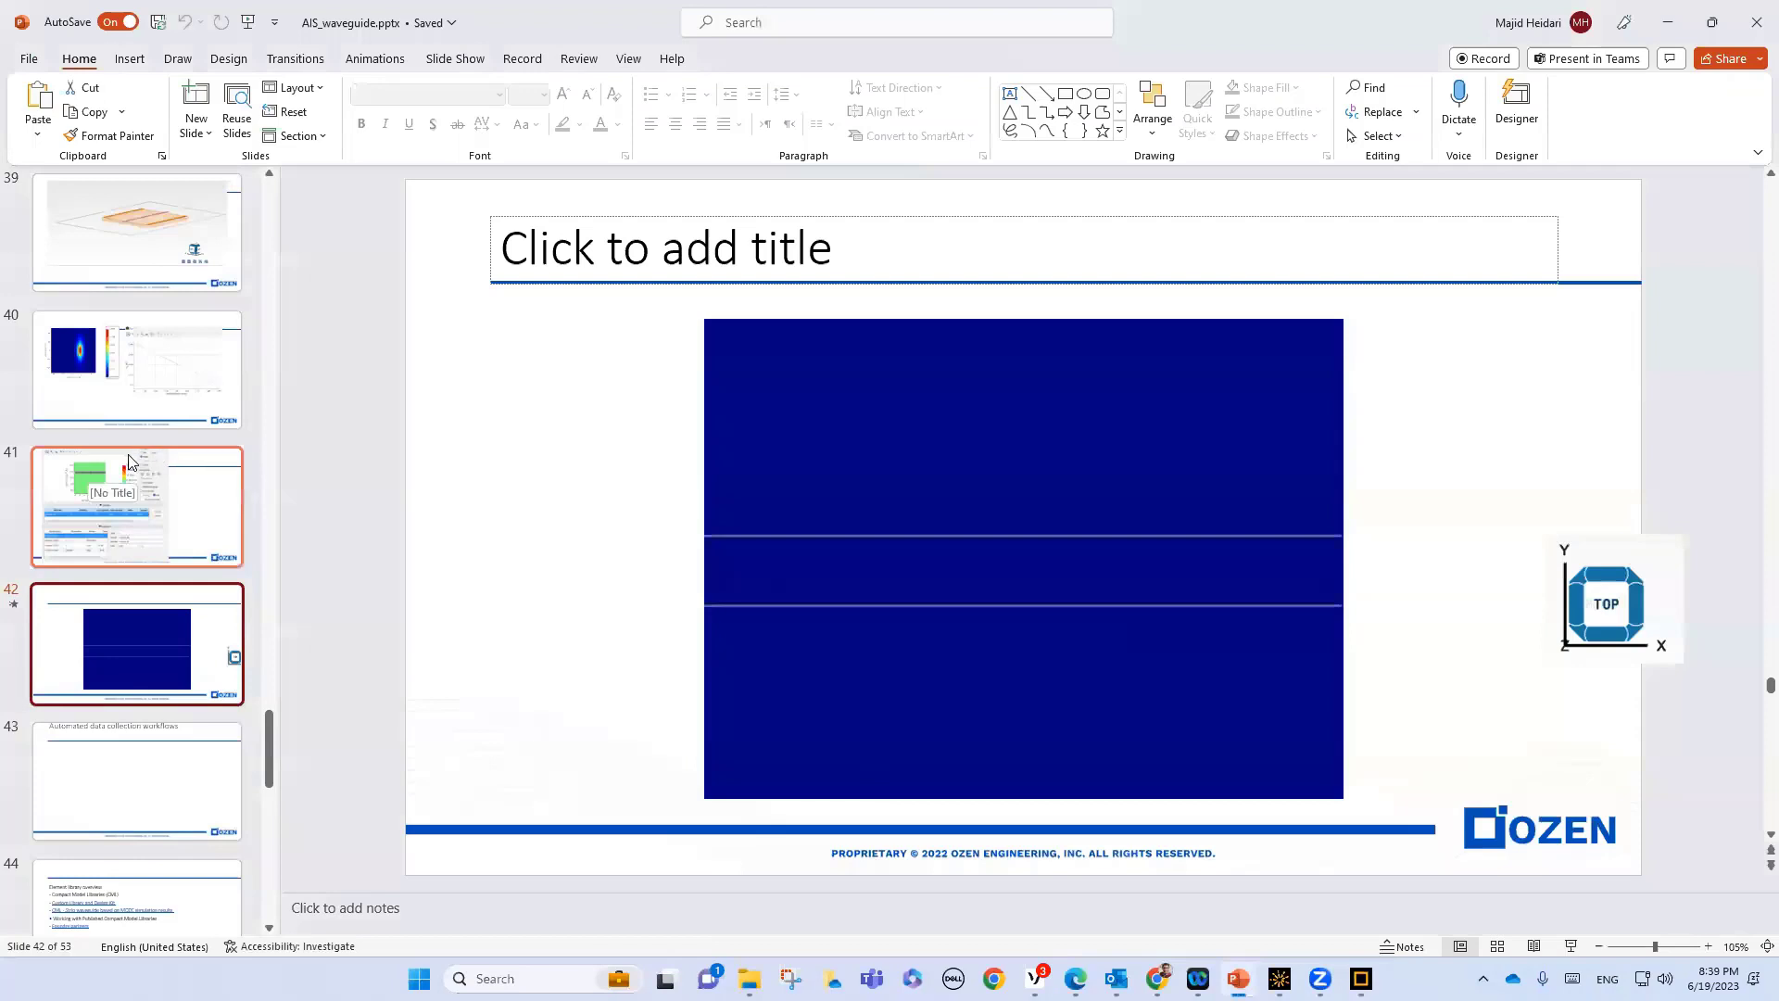
{"action": "left_click", "coordinate": [115, 434]}
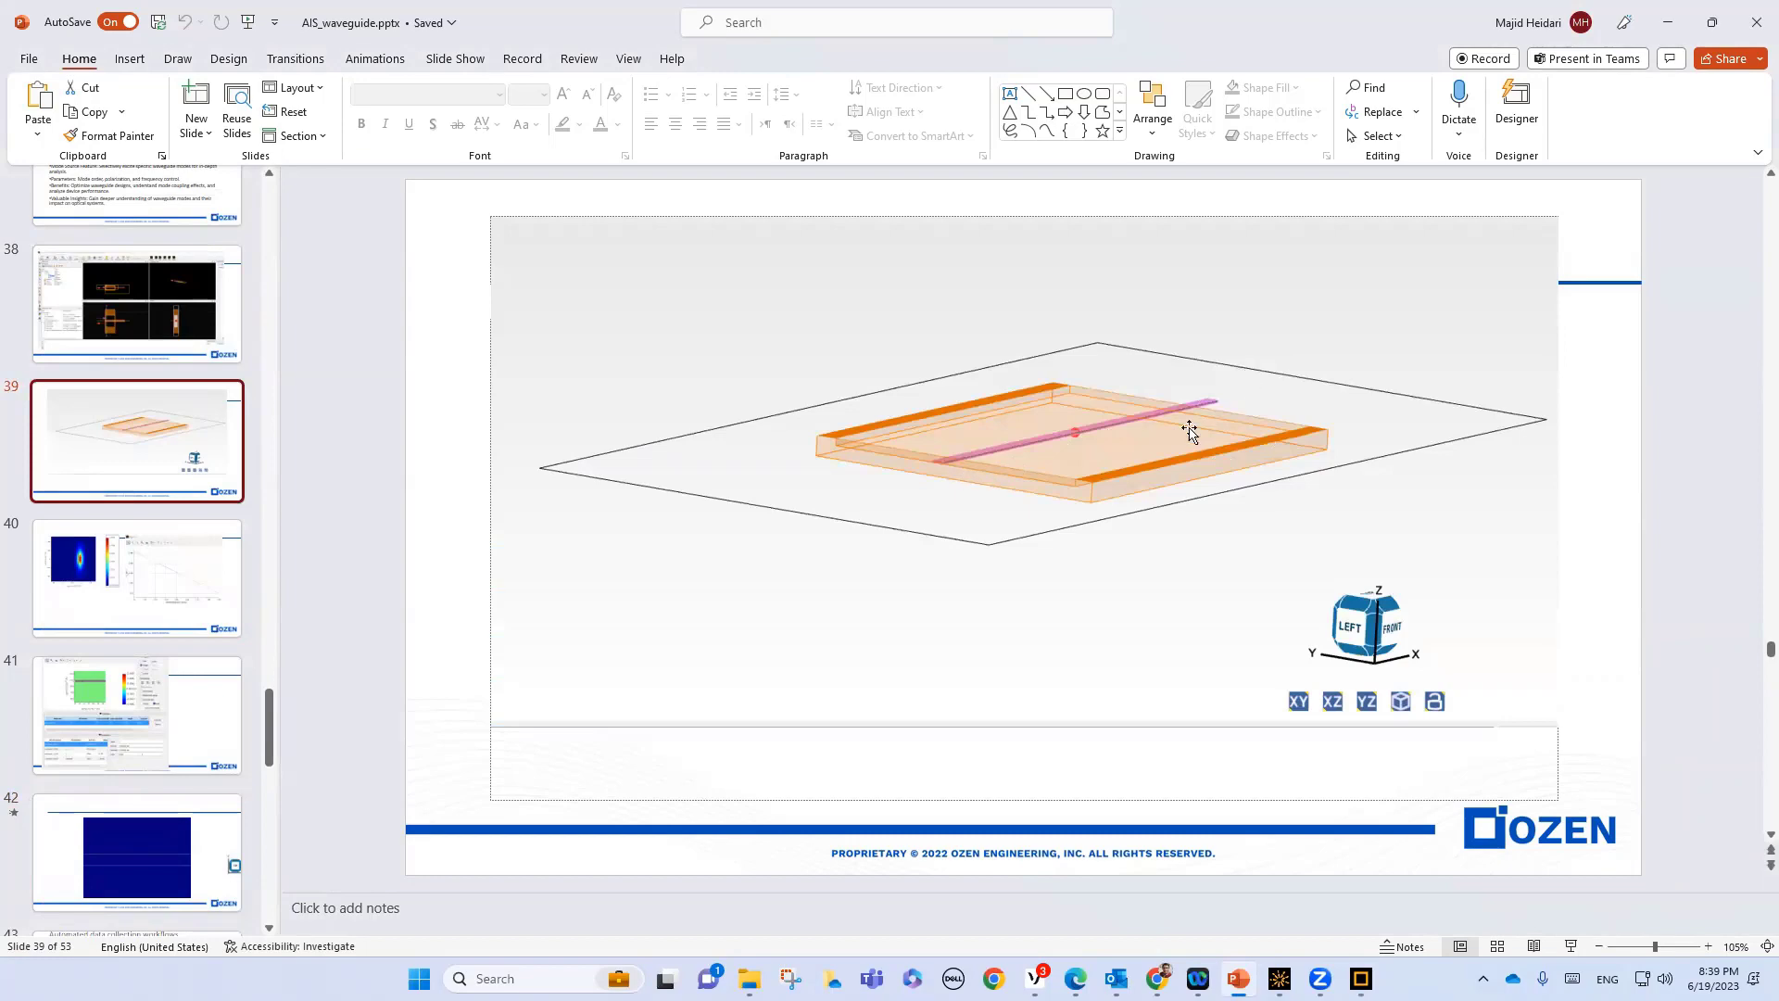
Rename the rectangle to 'waveguide'
{"action": "left_click", "coordinate": [1360, 978]}
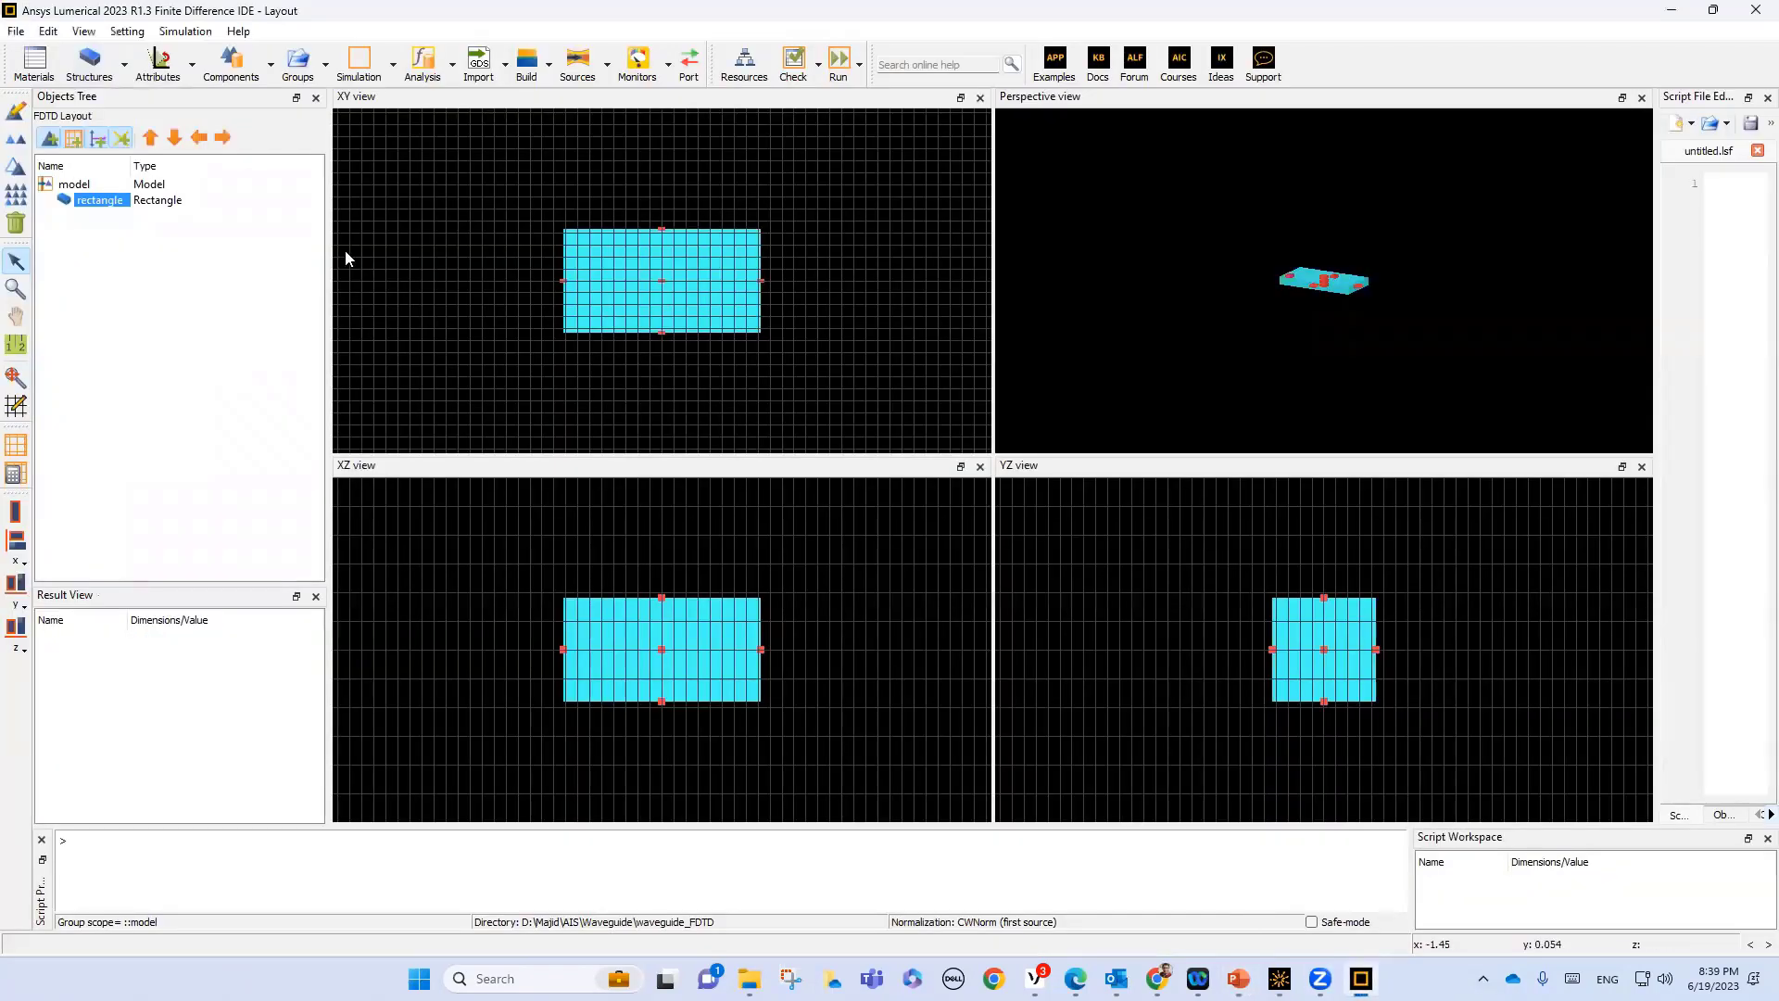
{"action": "left_click", "coordinate": [97, 203]}
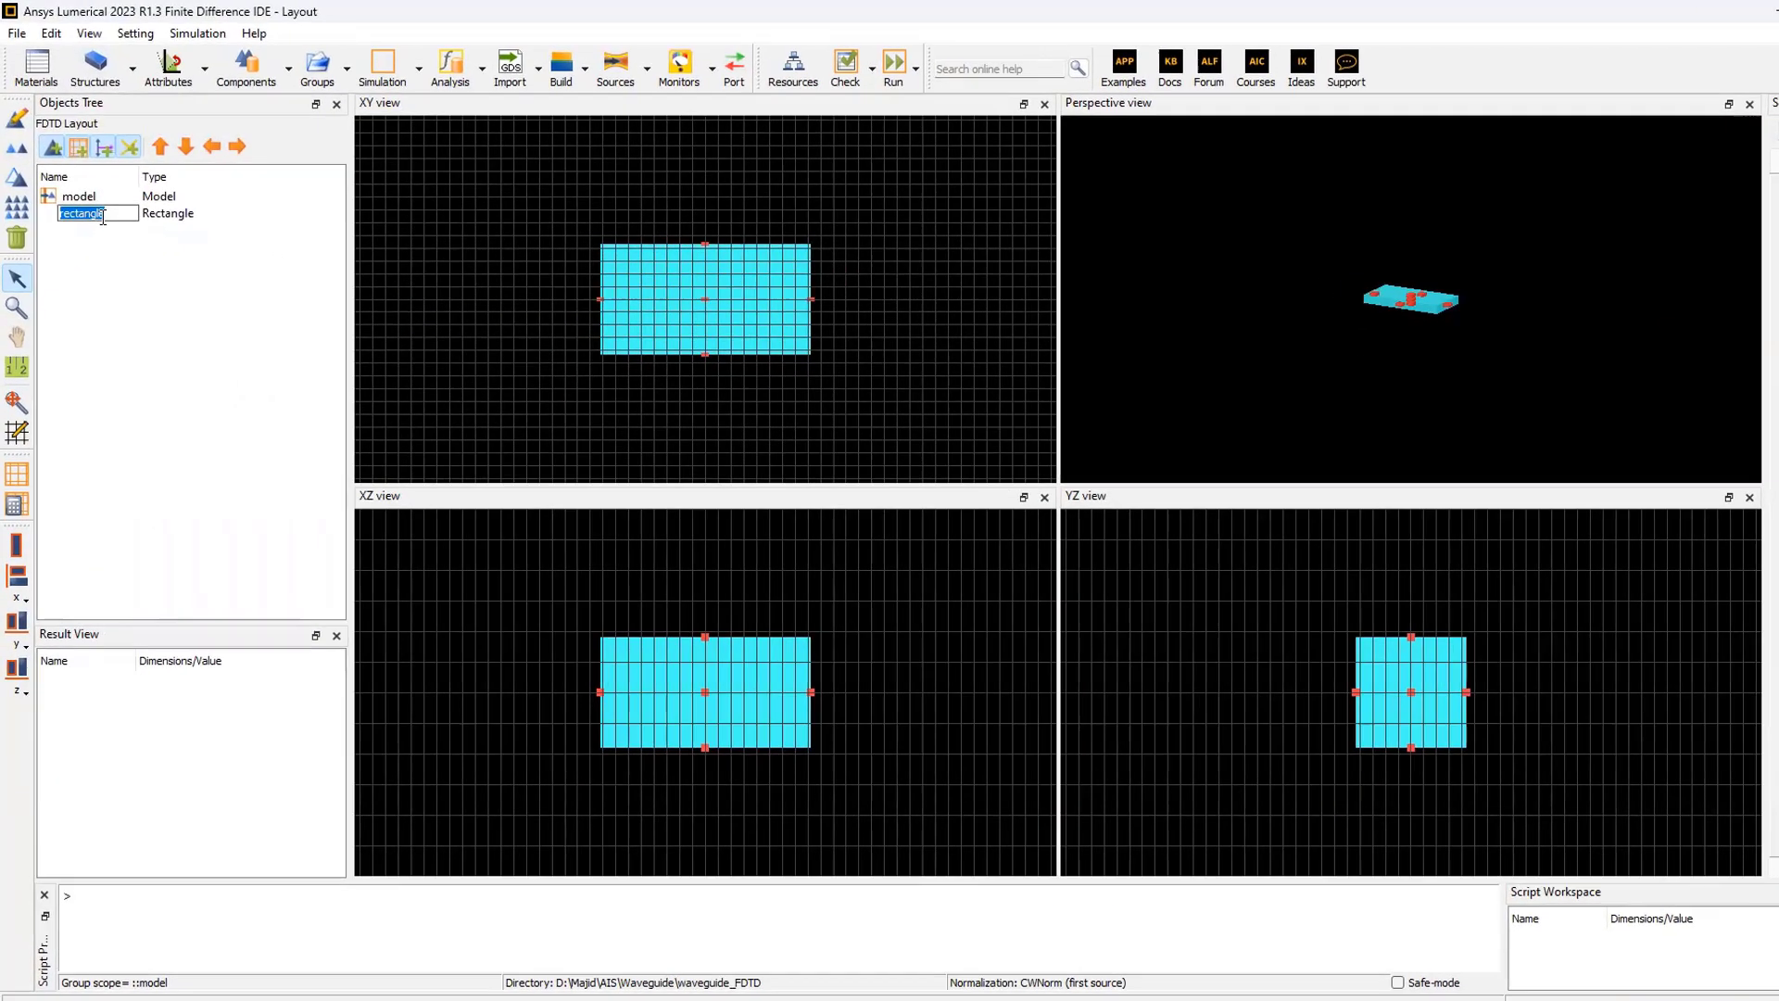
{"action": "type", "text": "waveguire"}
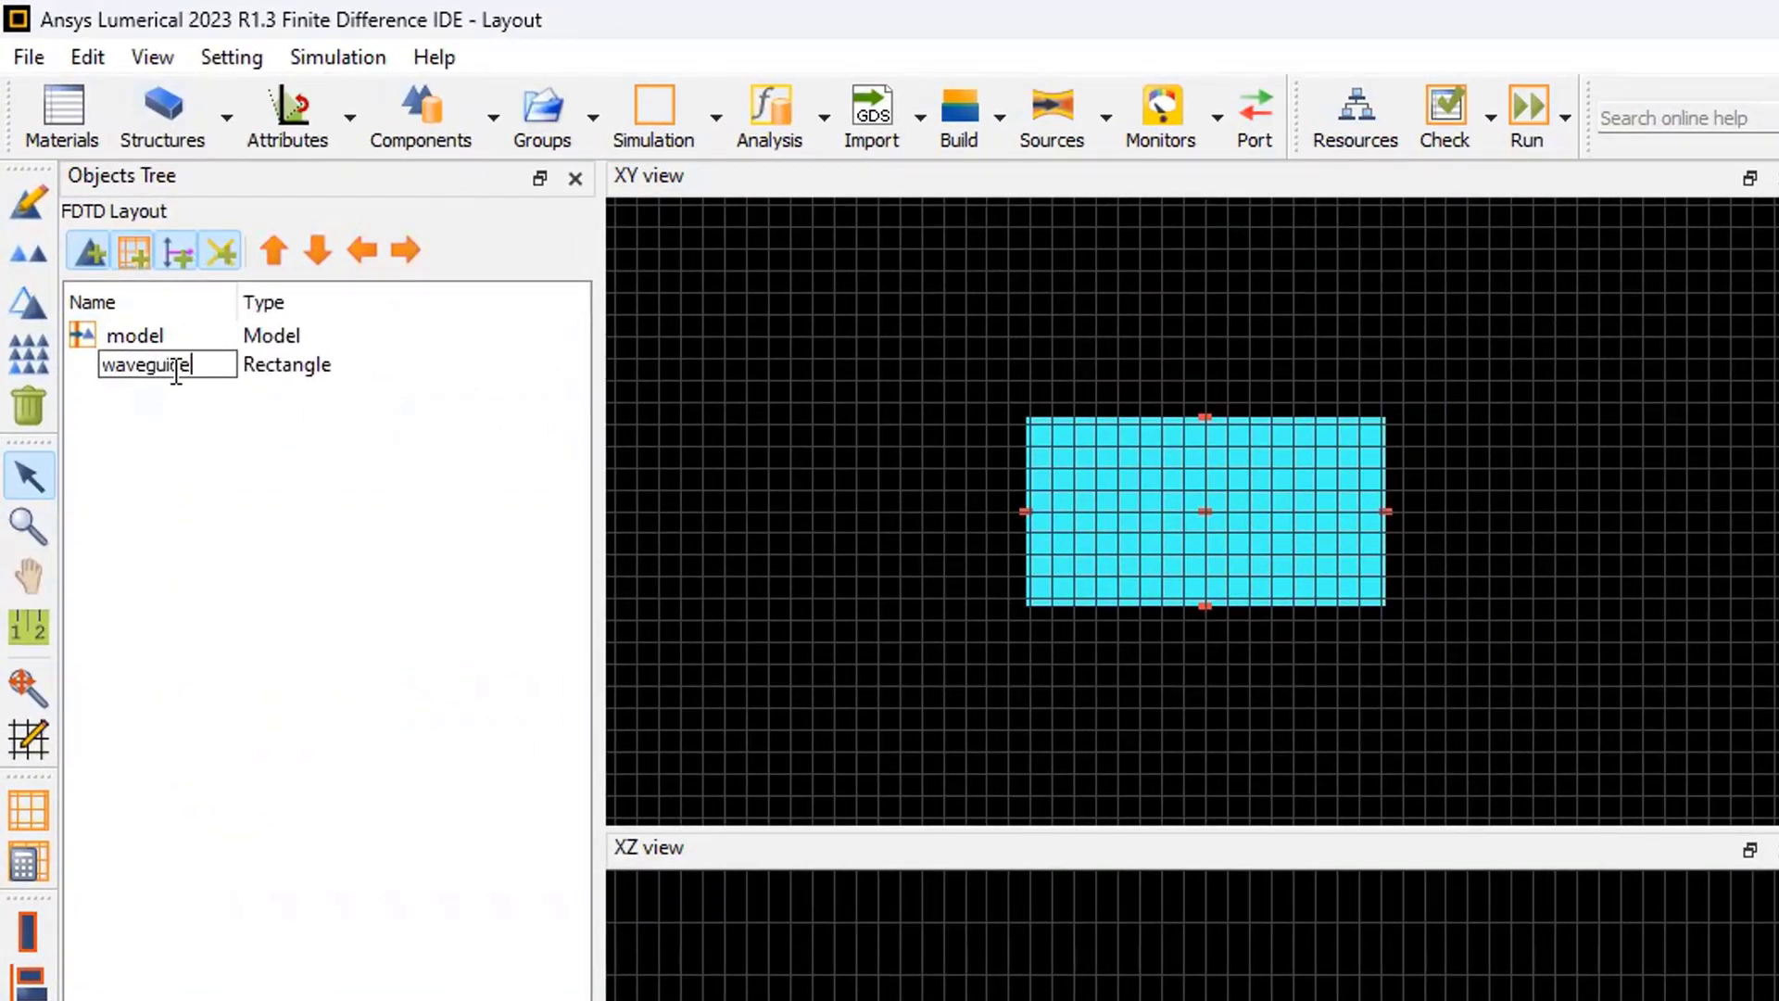
{"action": "left_click", "coordinate": [165, 414]}
Open the waveguide's properties and set its x span to 20 µm
{"action": "left_click", "coordinate": [179, 372]}
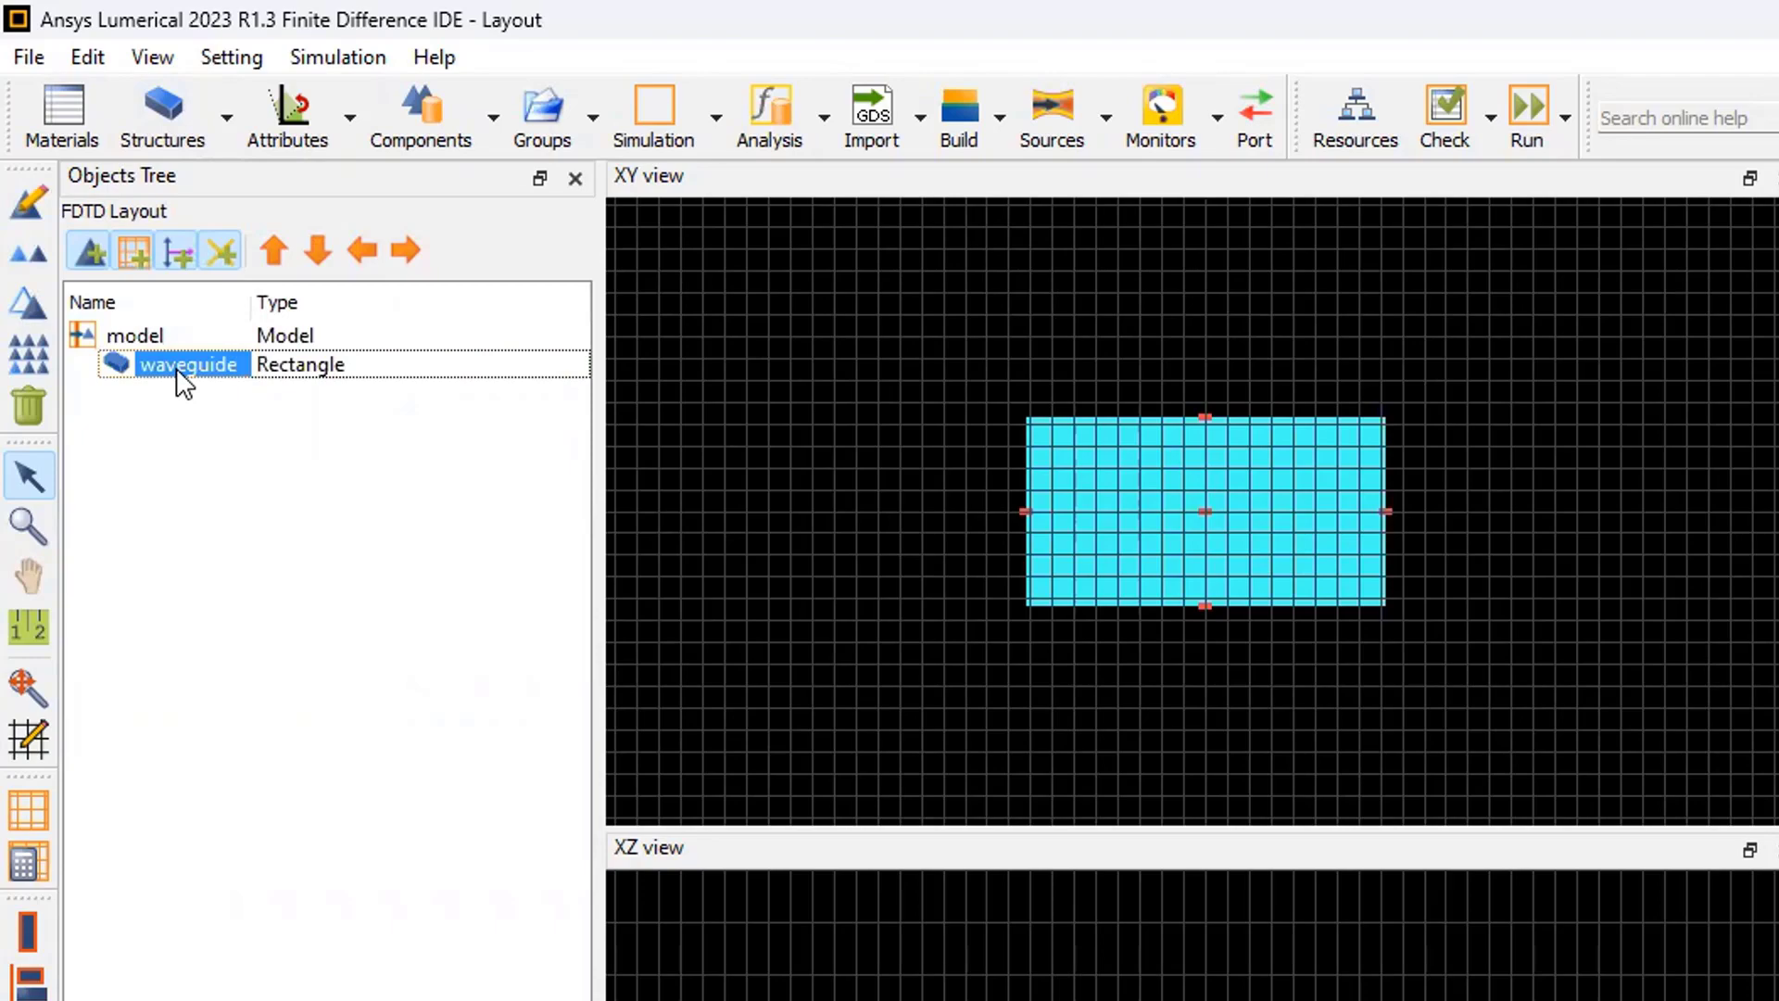
{"action": "right_click", "coordinate": [183, 380]}
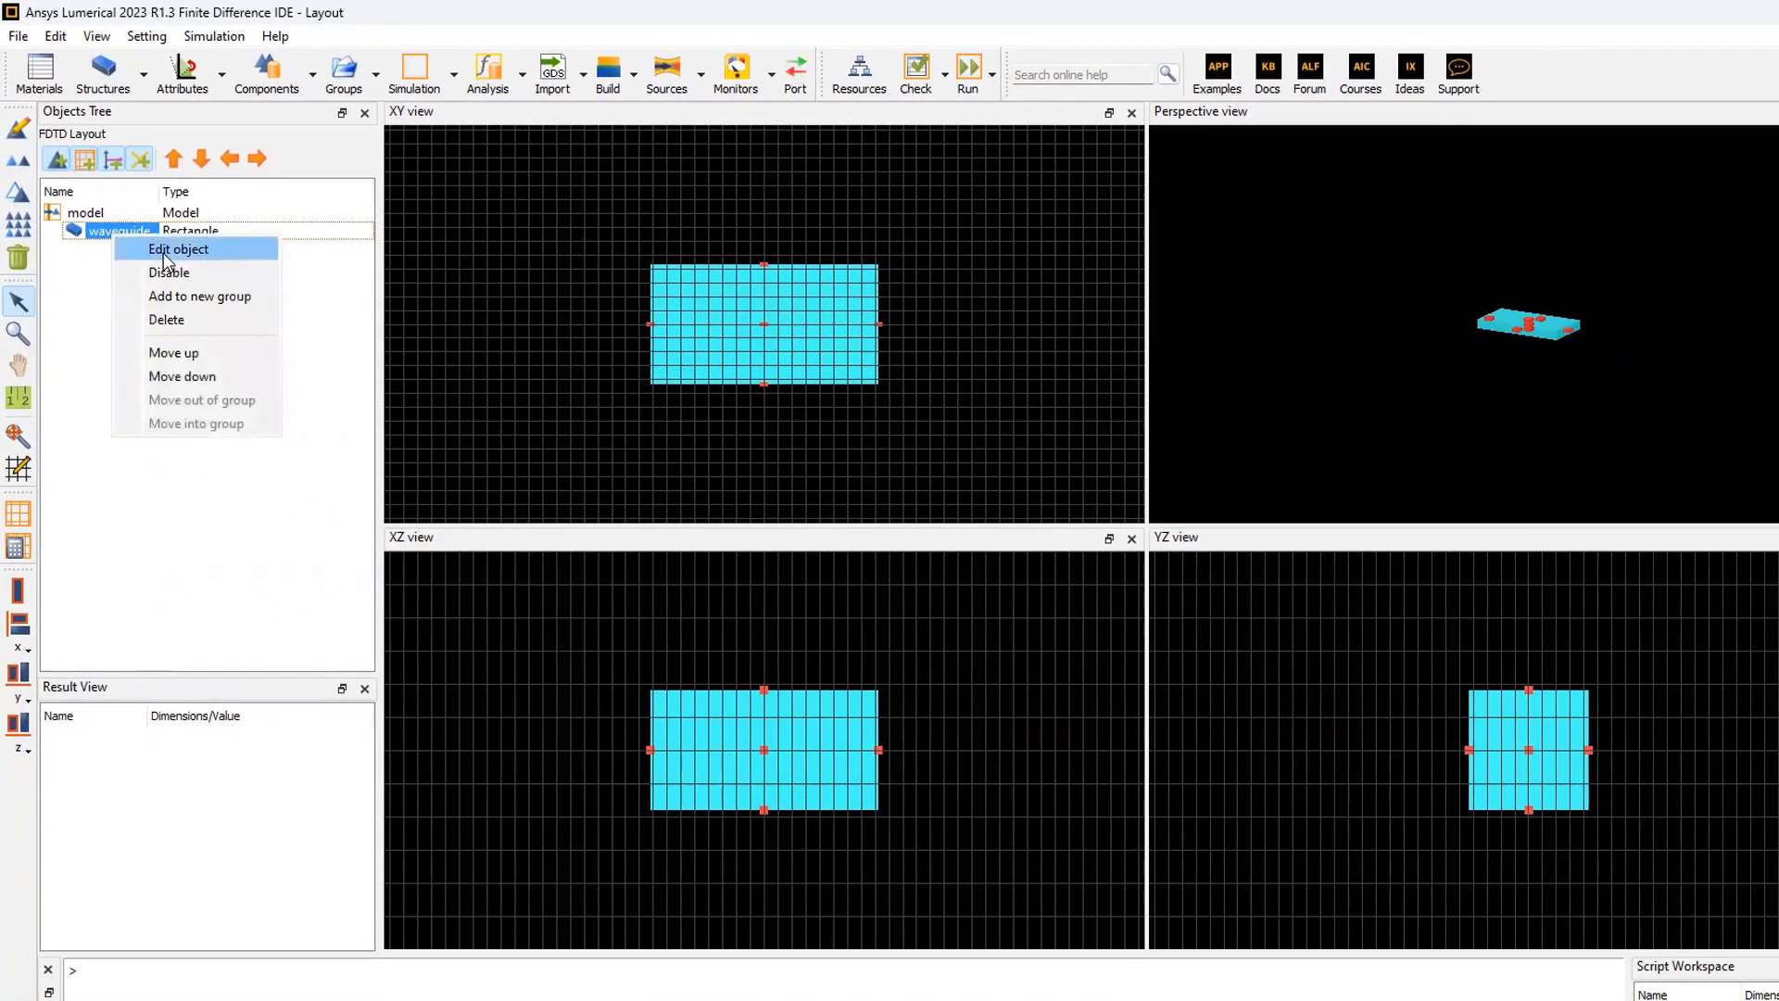
{"action": "left_click", "coordinate": [164, 258]}
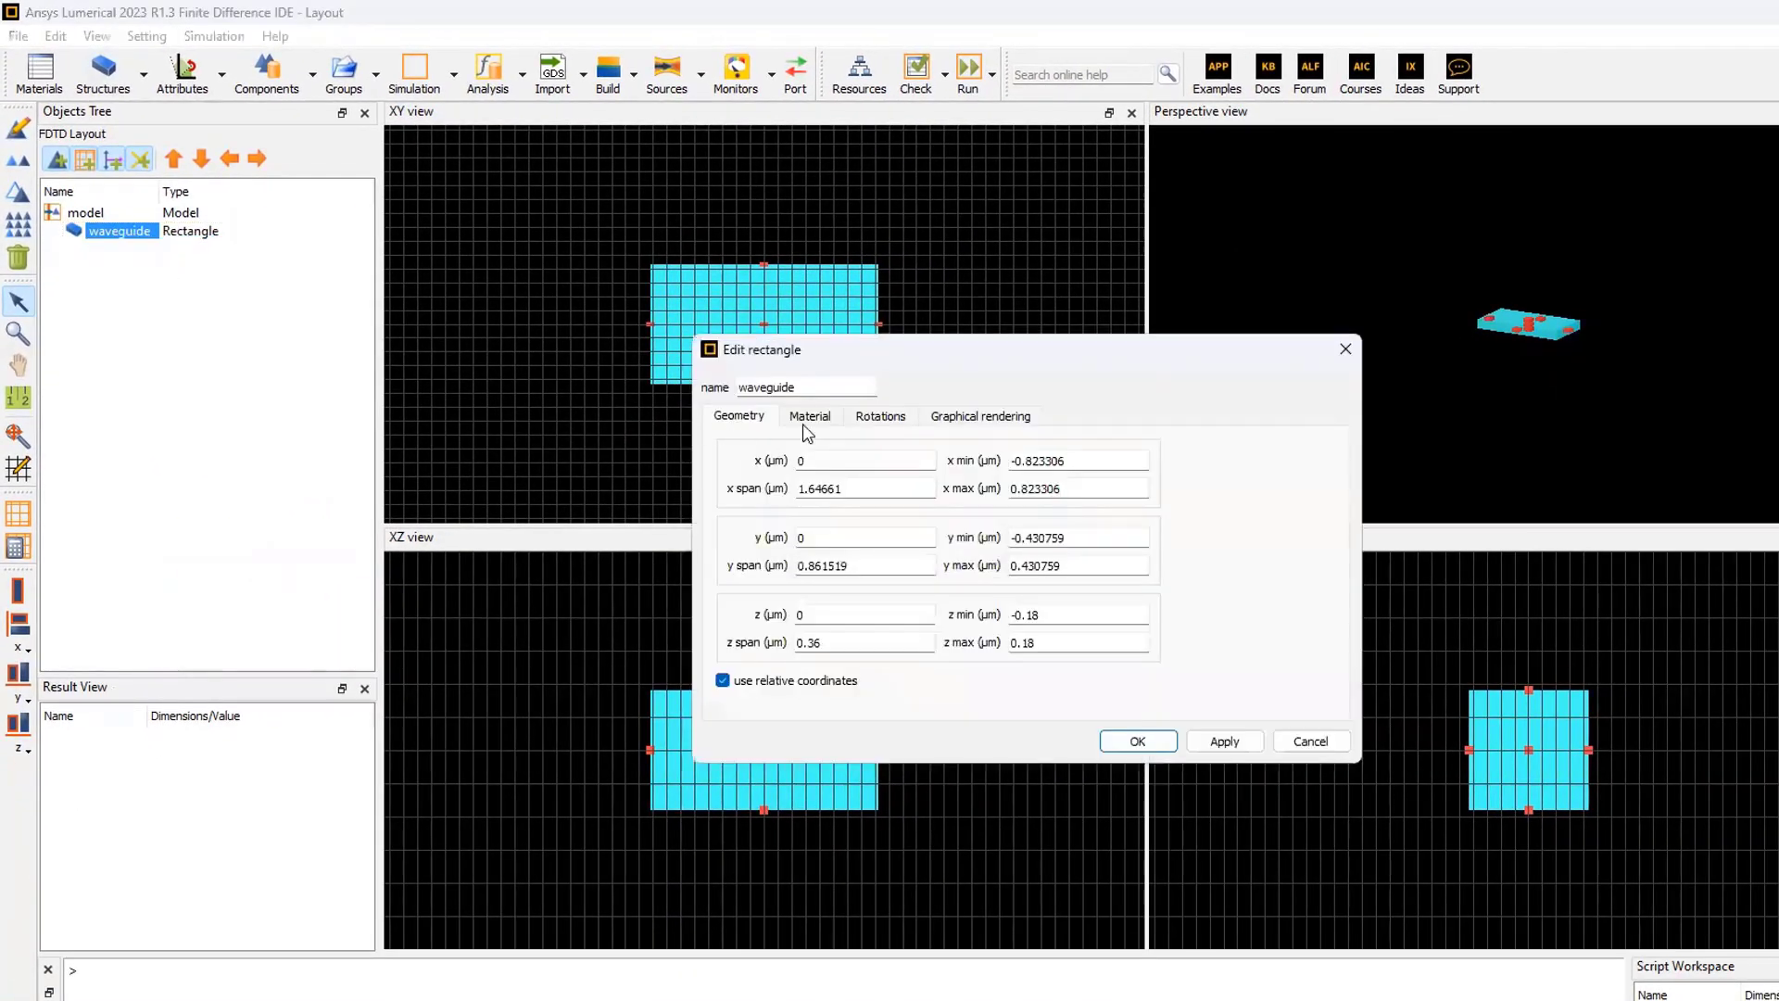
{"action": "left_click_drag", "start_coordinate": [843, 488], "coordinate": [686, 490]}
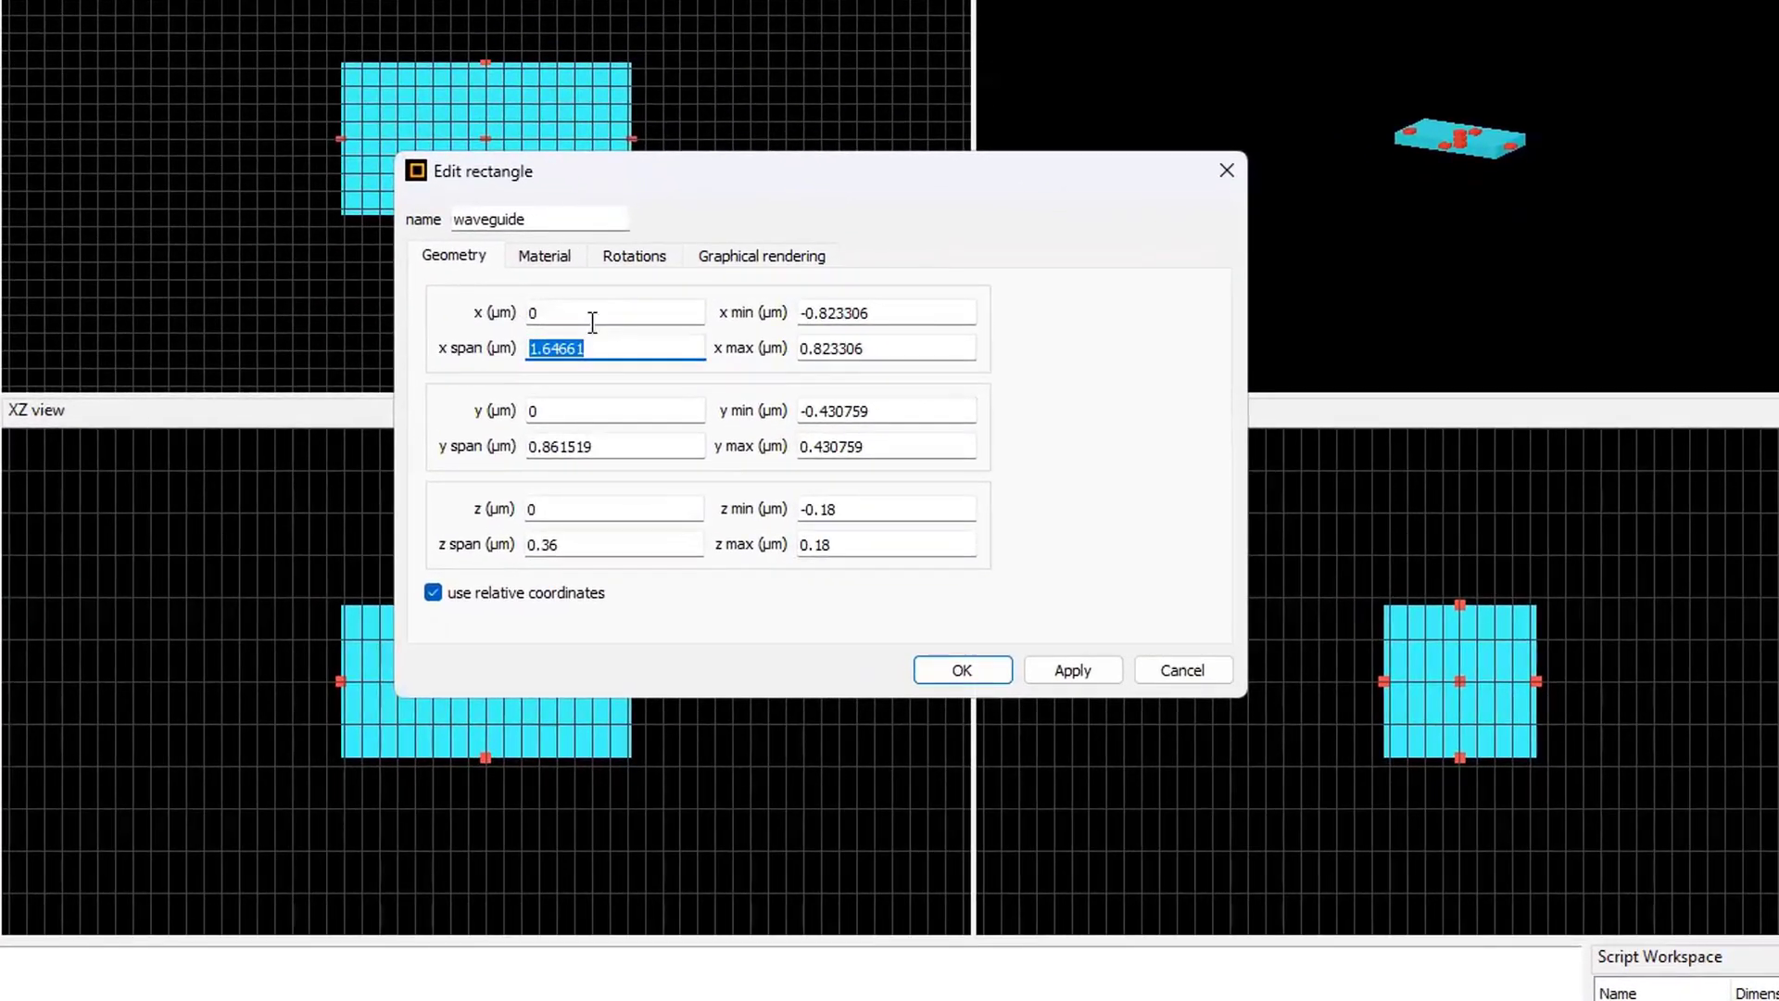
{"action": "left_click_drag", "start_coordinate": [816, 461], "coordinate": [767, 470]}
{"action": "left_click", "coordinate": [640, 315]}
{"action": "type", "text": "10"}
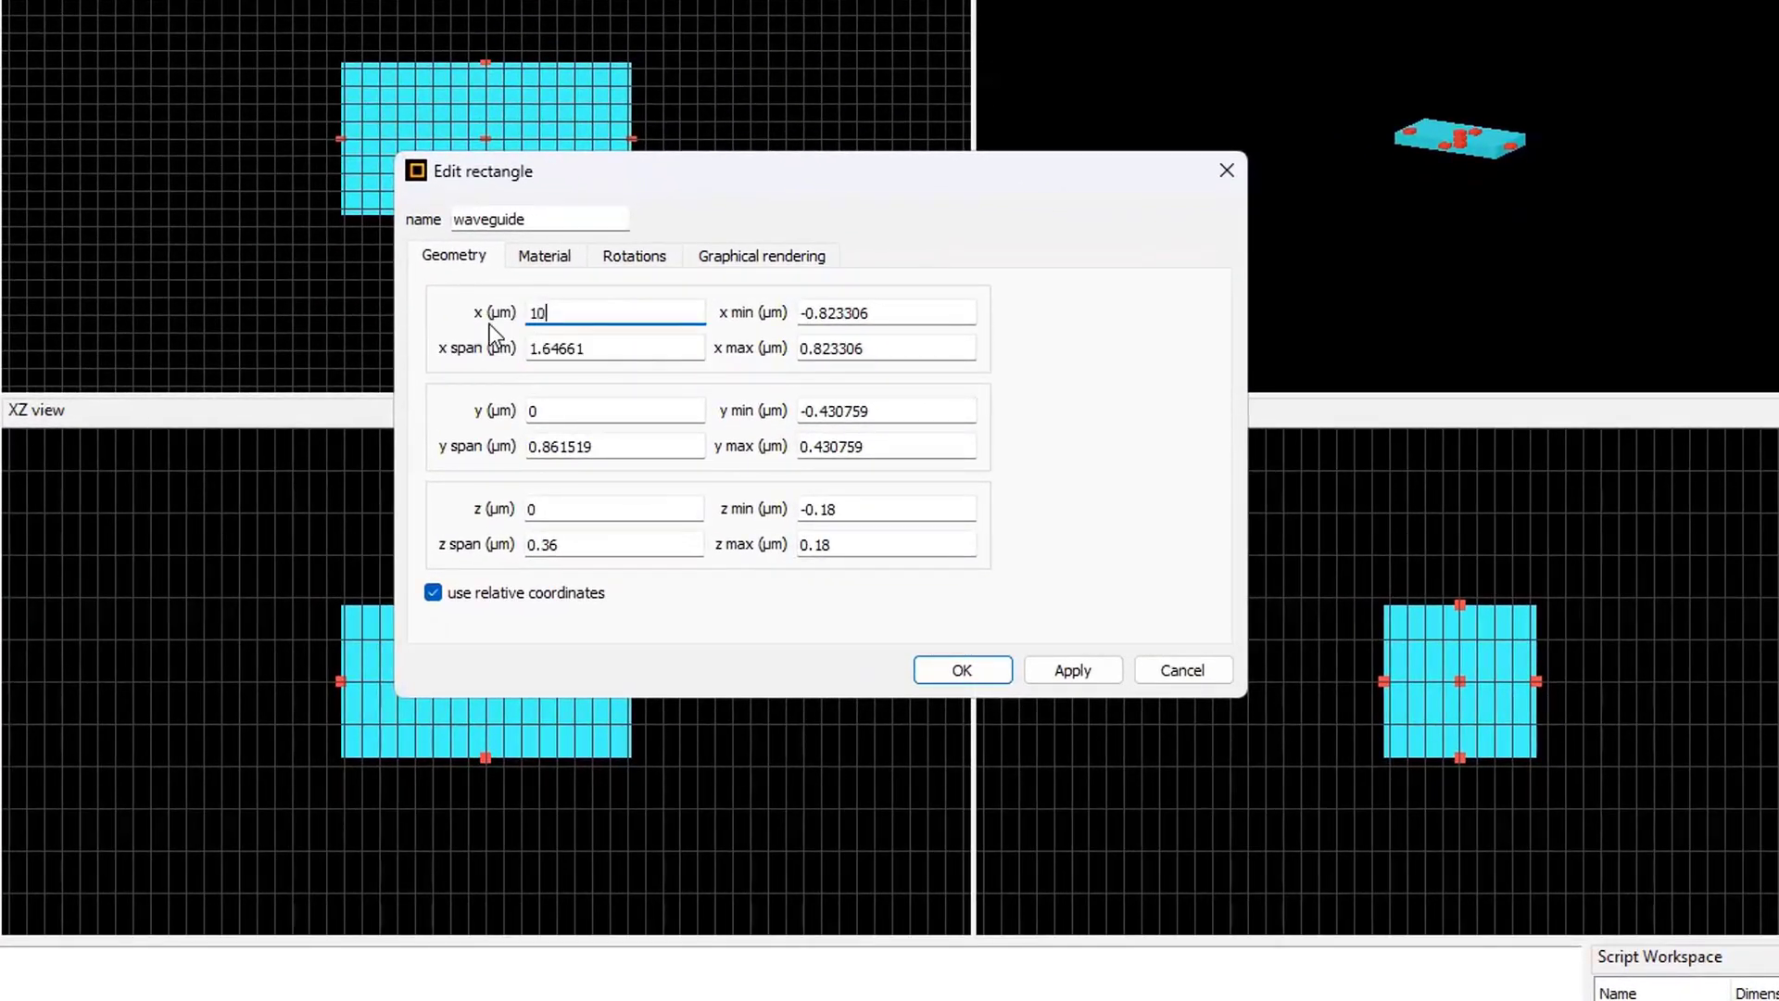
{"action": "left_click_drag", "start_coordinate": [628, 348], "coordinate": [444, 357]}
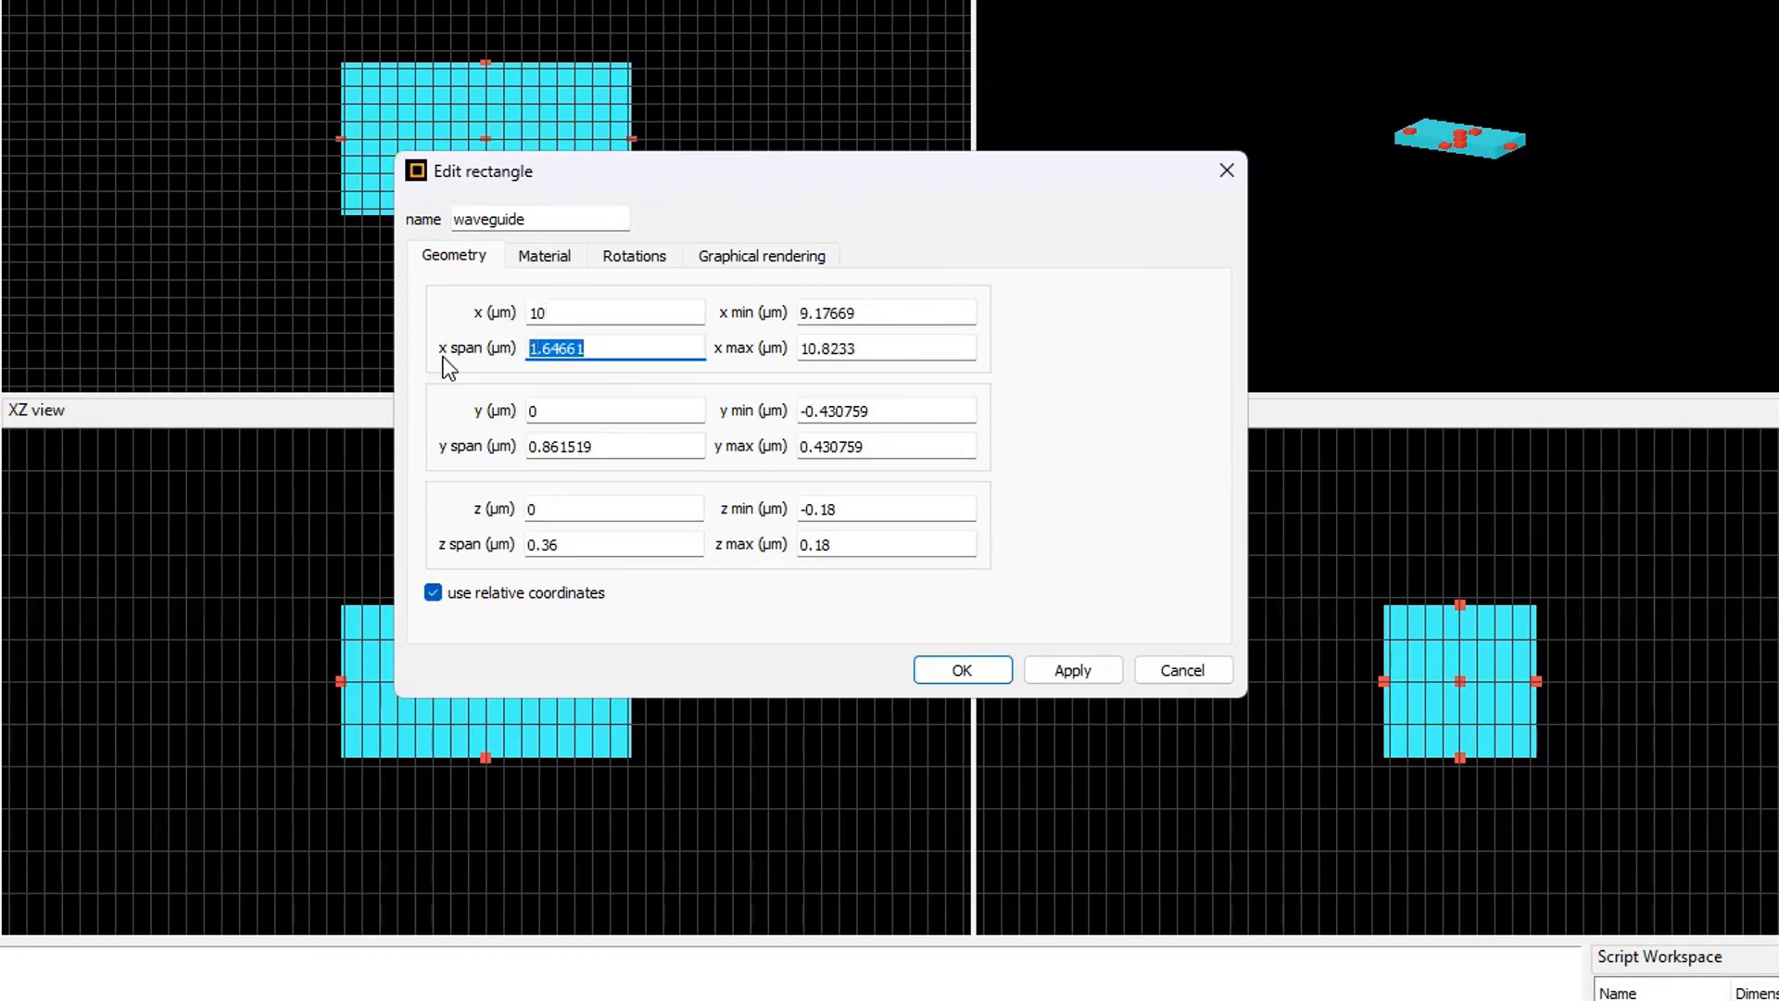
{"action": "type", "text": "20"}
{"action": "left_click", "coordinate": [848, 314]}
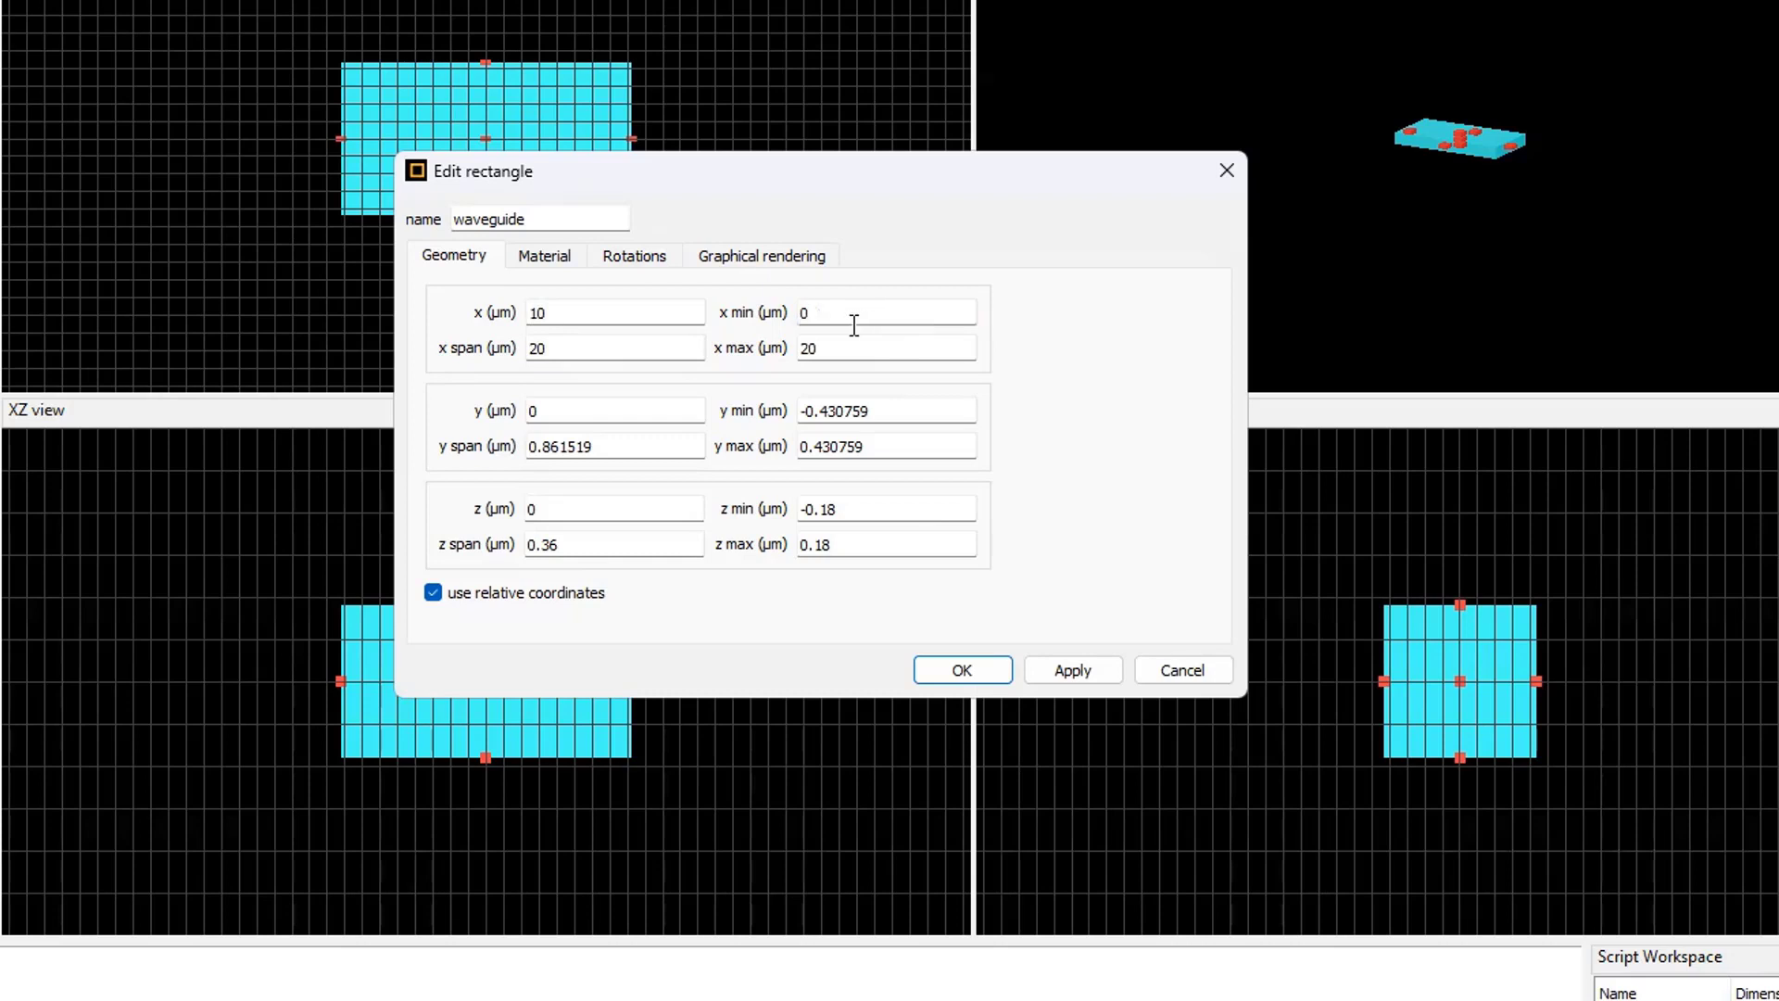
Set the waveguide's y span to 0.5 µm
{"action": "left_click", "coordinate": [820, 318]}
{"action": "left_click_drag", "start_coordinate": [615, 448], "coordinate": [418, 454]}
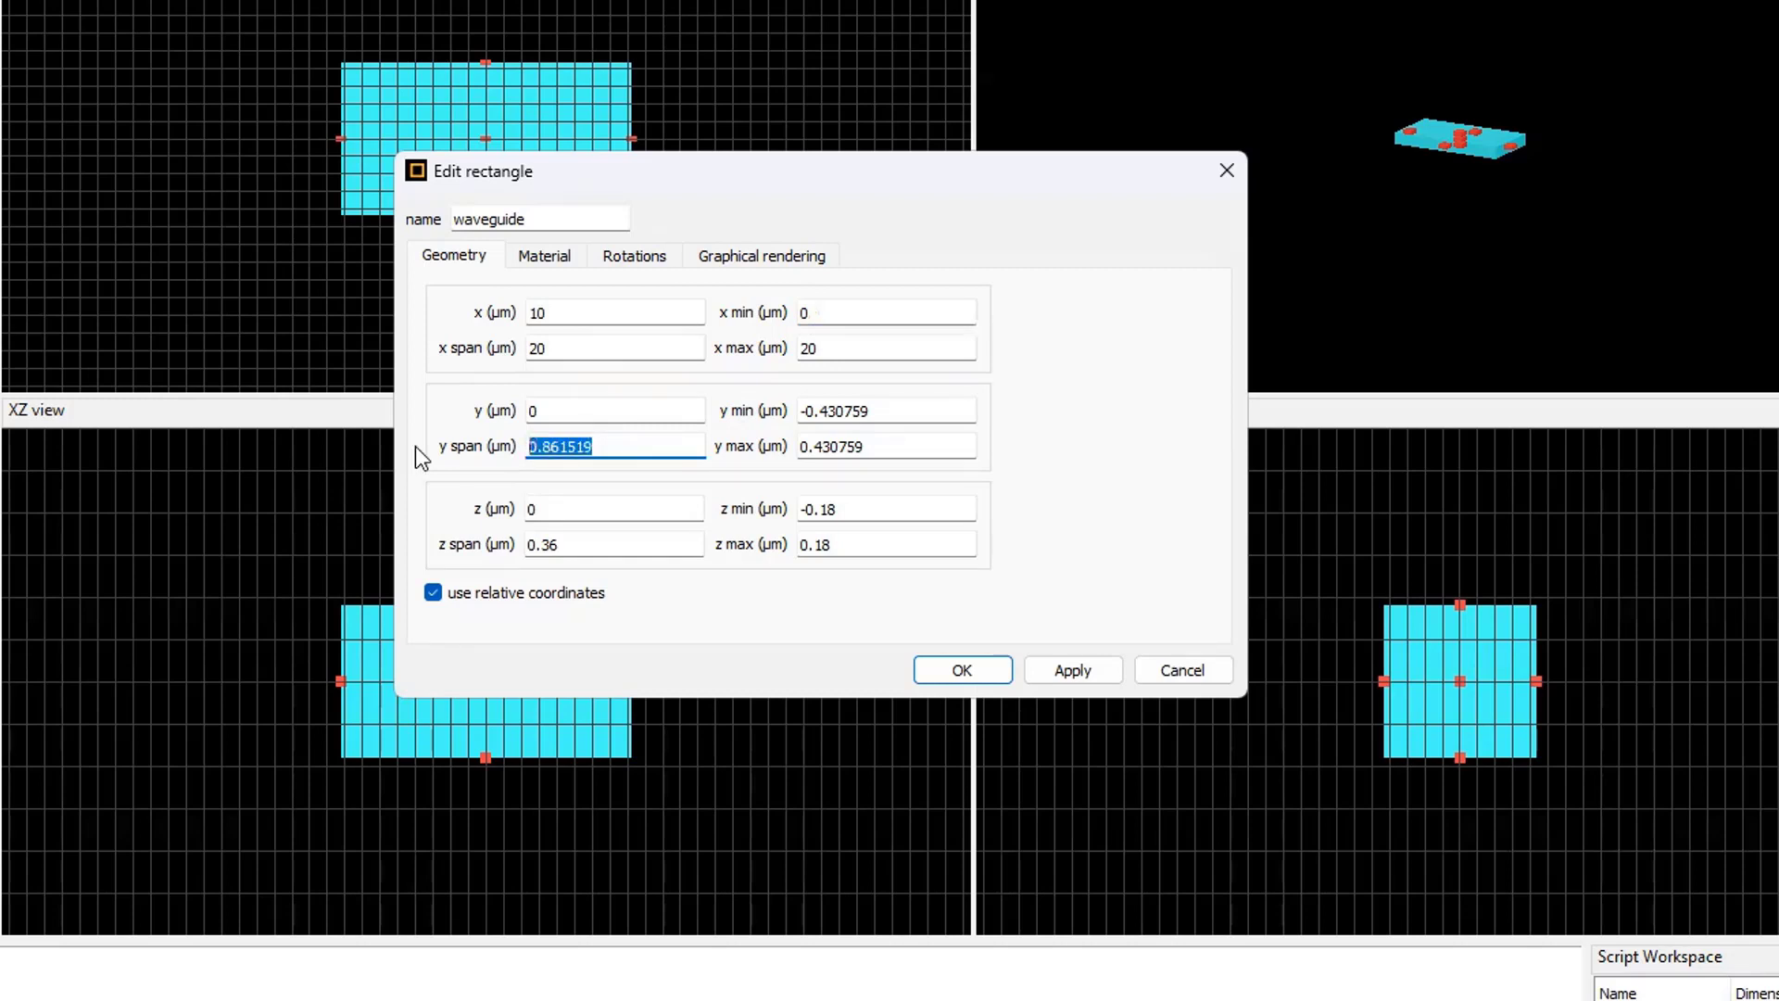
{"action": "type", "text": "0.5"}
{"action": "left_click", "coordinate": [847, 411]}
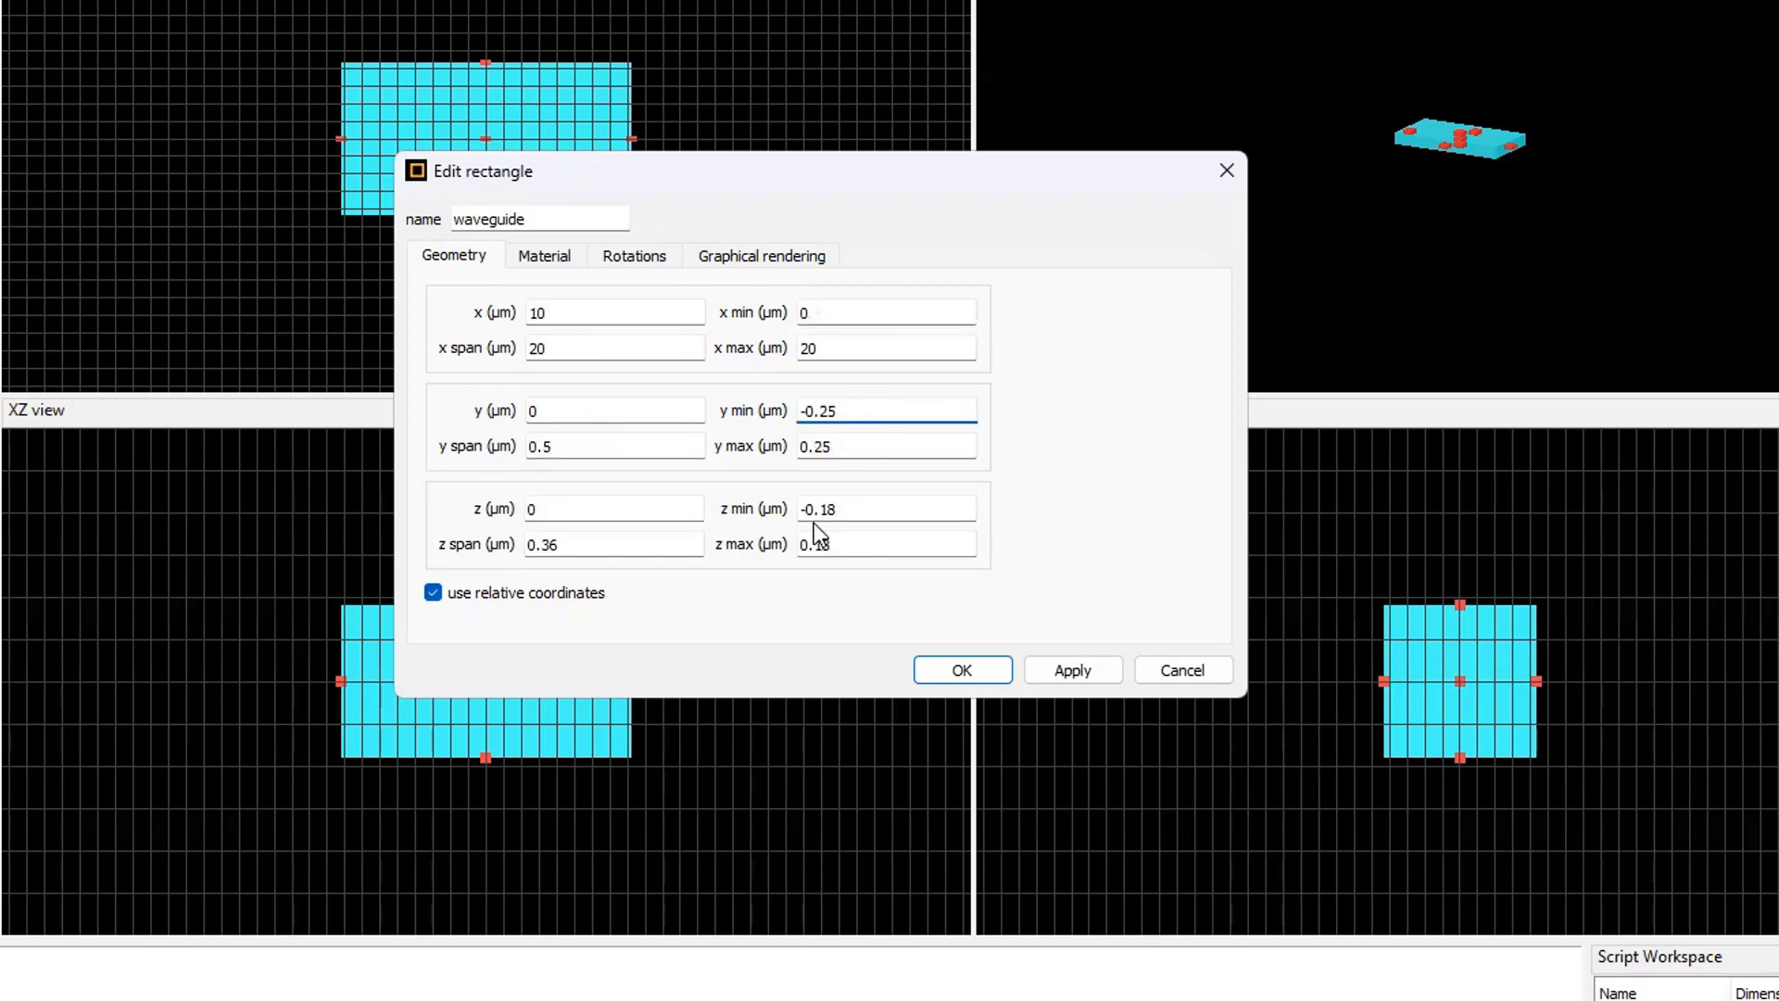
{"action": "left_click_drag", "start_coordinate": [860, 409], "coordinate": [728, 408]}
{"action": "left_click", "coordinate": [568, 448]}
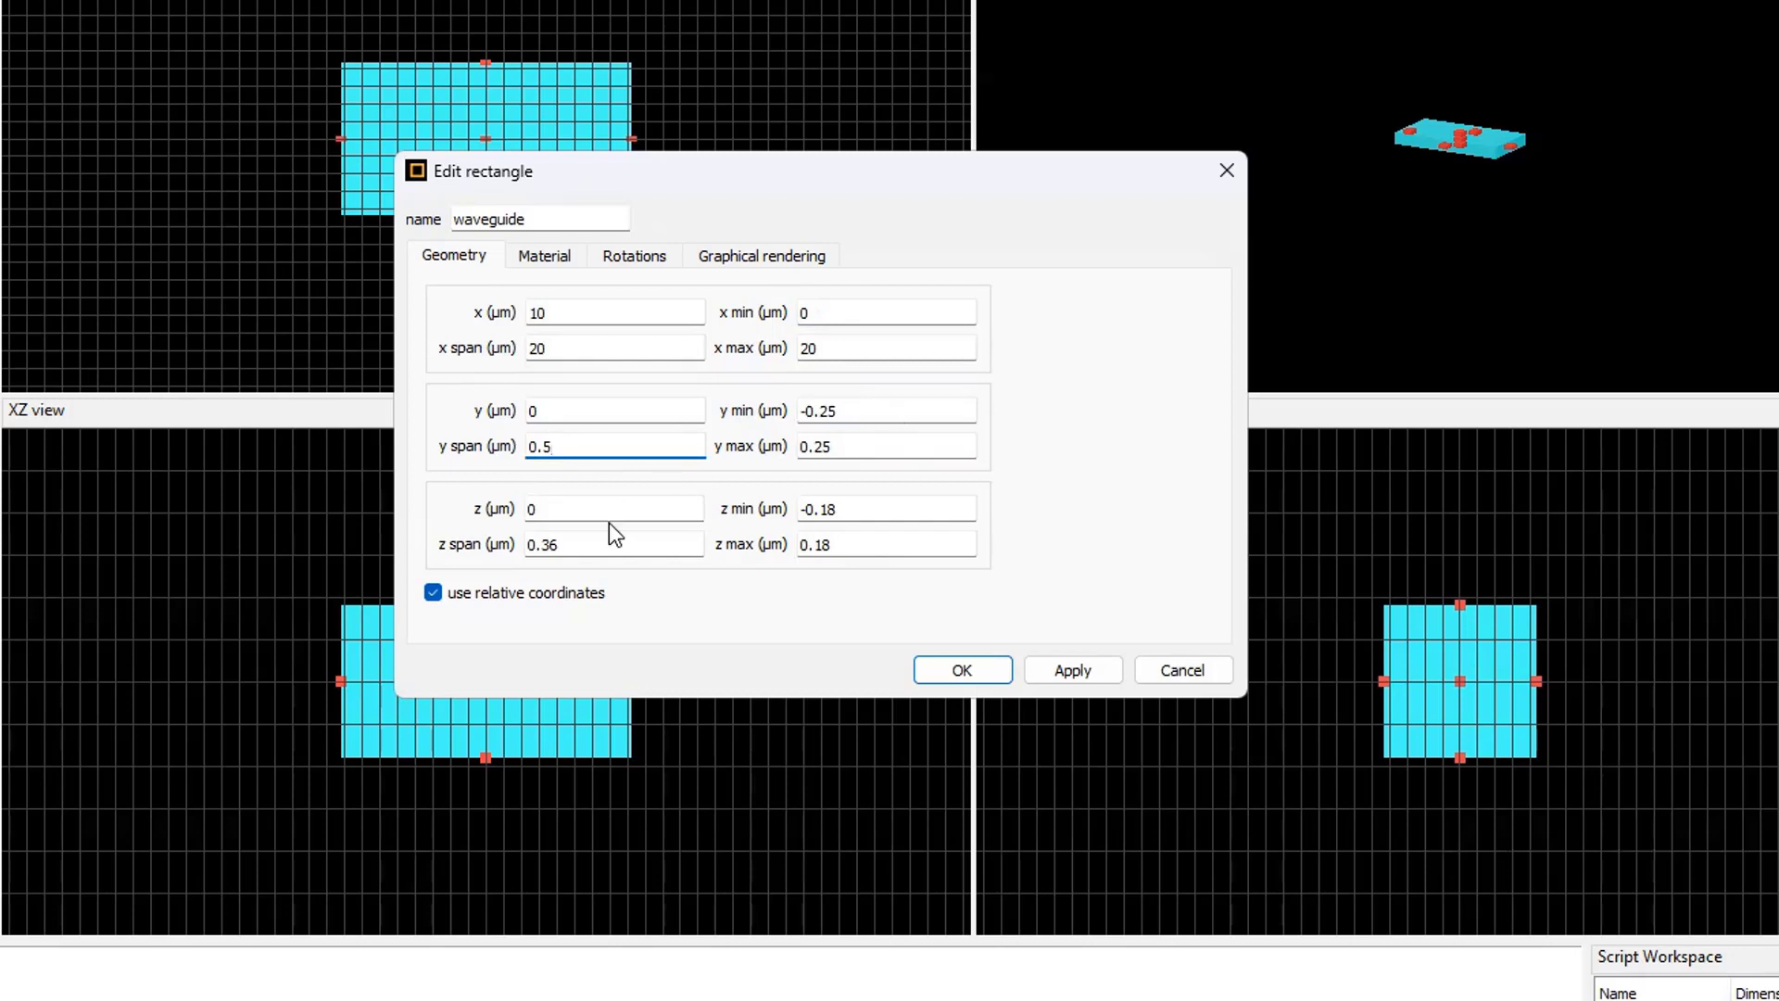
Set the waveguide's z min to 0 and z max to 0.22 µm
{"action": "left_click", "coordinate": [875, 517]}
{"action": "double_click", "coordinate": [593, 545]}
{"action": "key", "text": "BackSpace"}
{"action": "key", "text": "BackSpace"}
{"action": "left_click", "coordinate": [881, 519]}
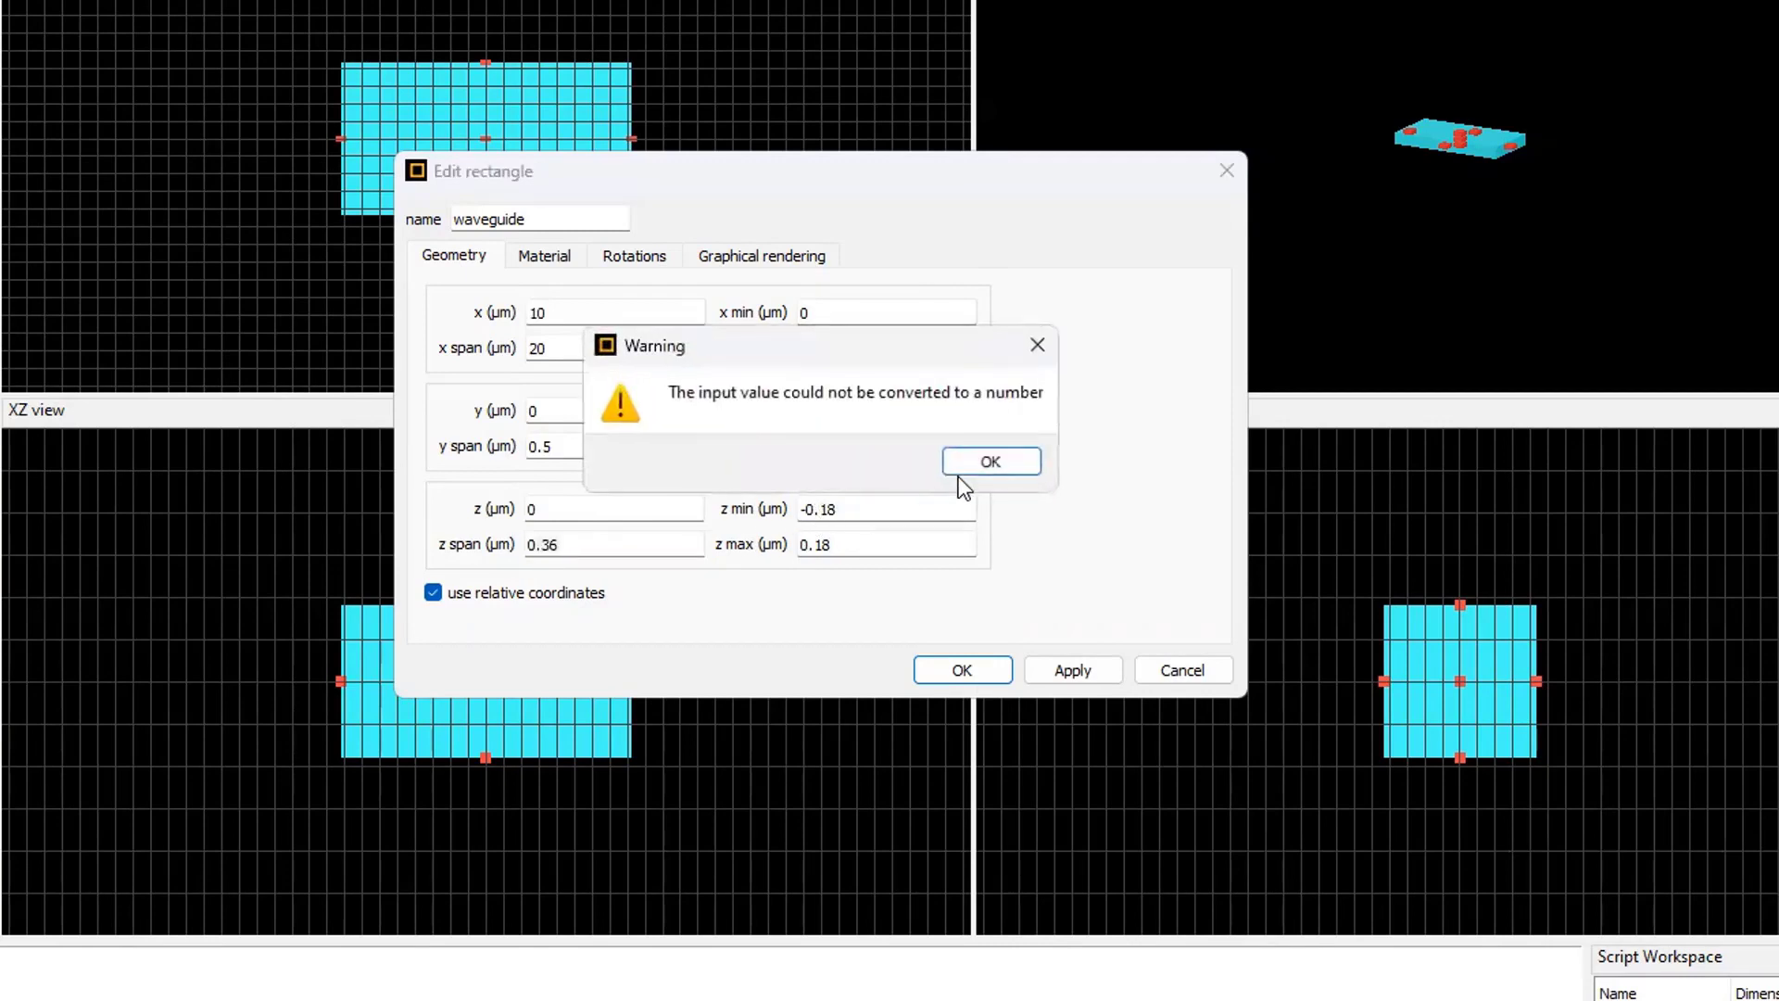
{"action": "left_click", "coordinate": [972, 468]}
{"action": "left_click", "coordinate": [885, 508]}
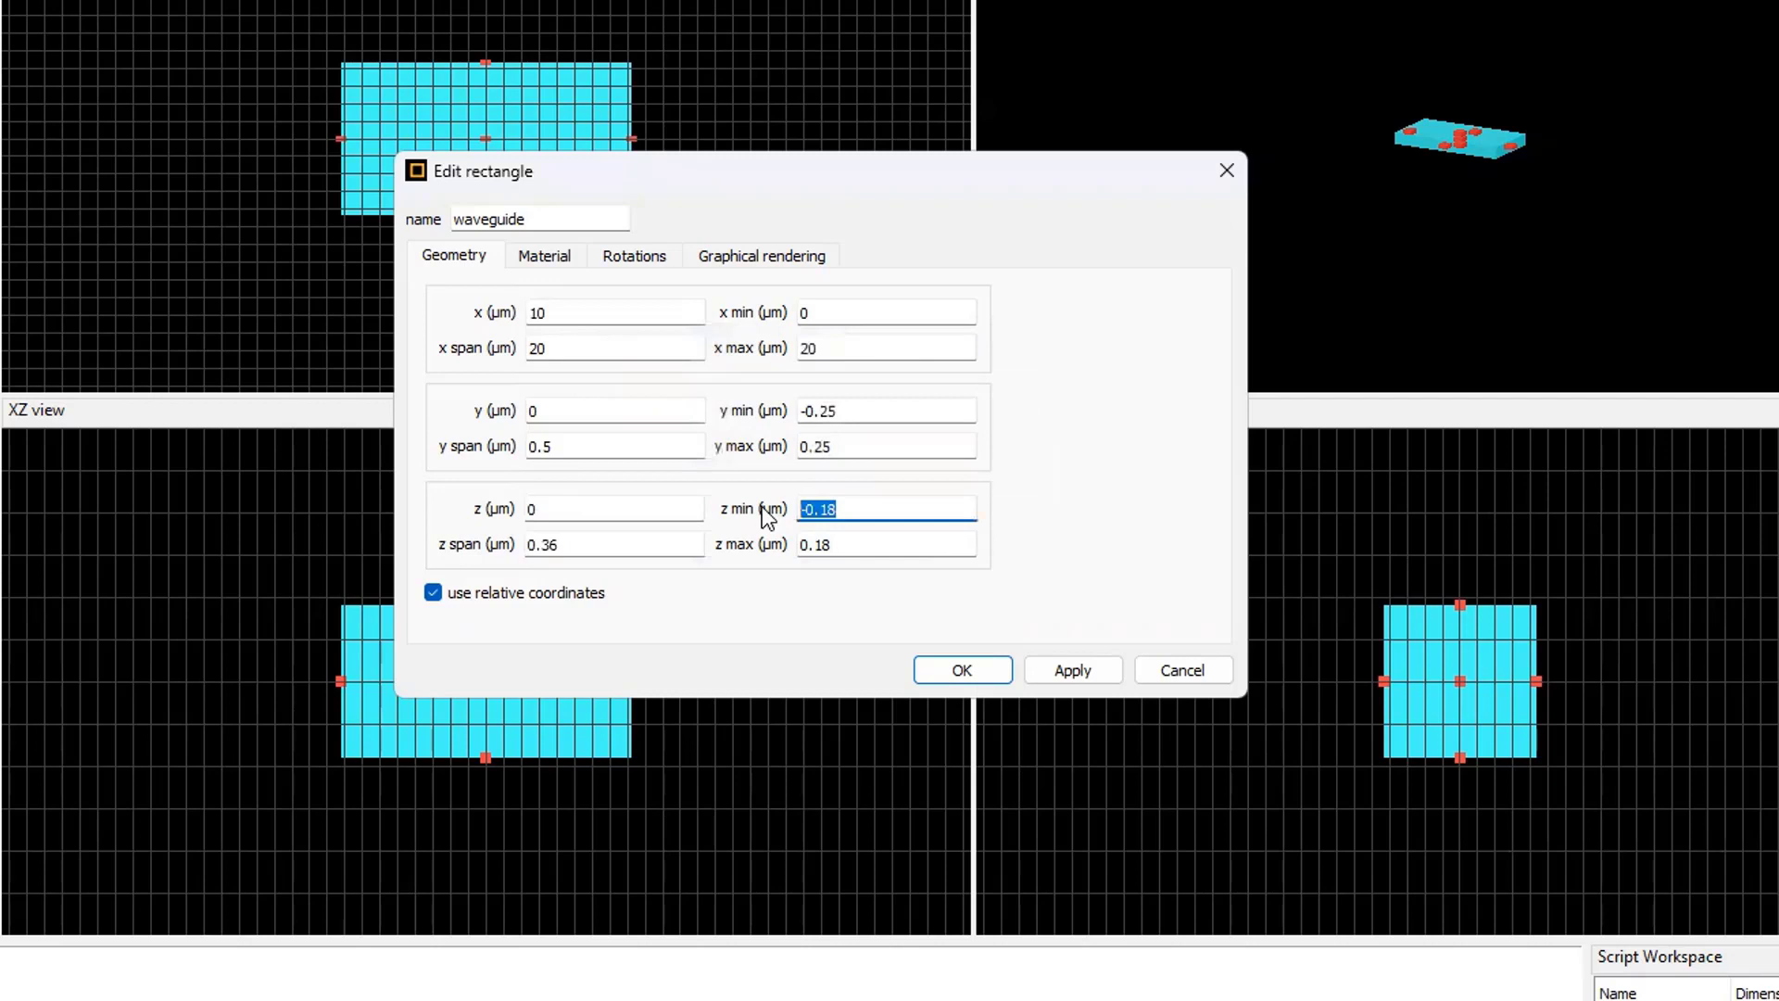
{"action": "type", "text": "0"}
{"action": "key", "text": "Tab"}
{"action": "type", "text": "0.22"}
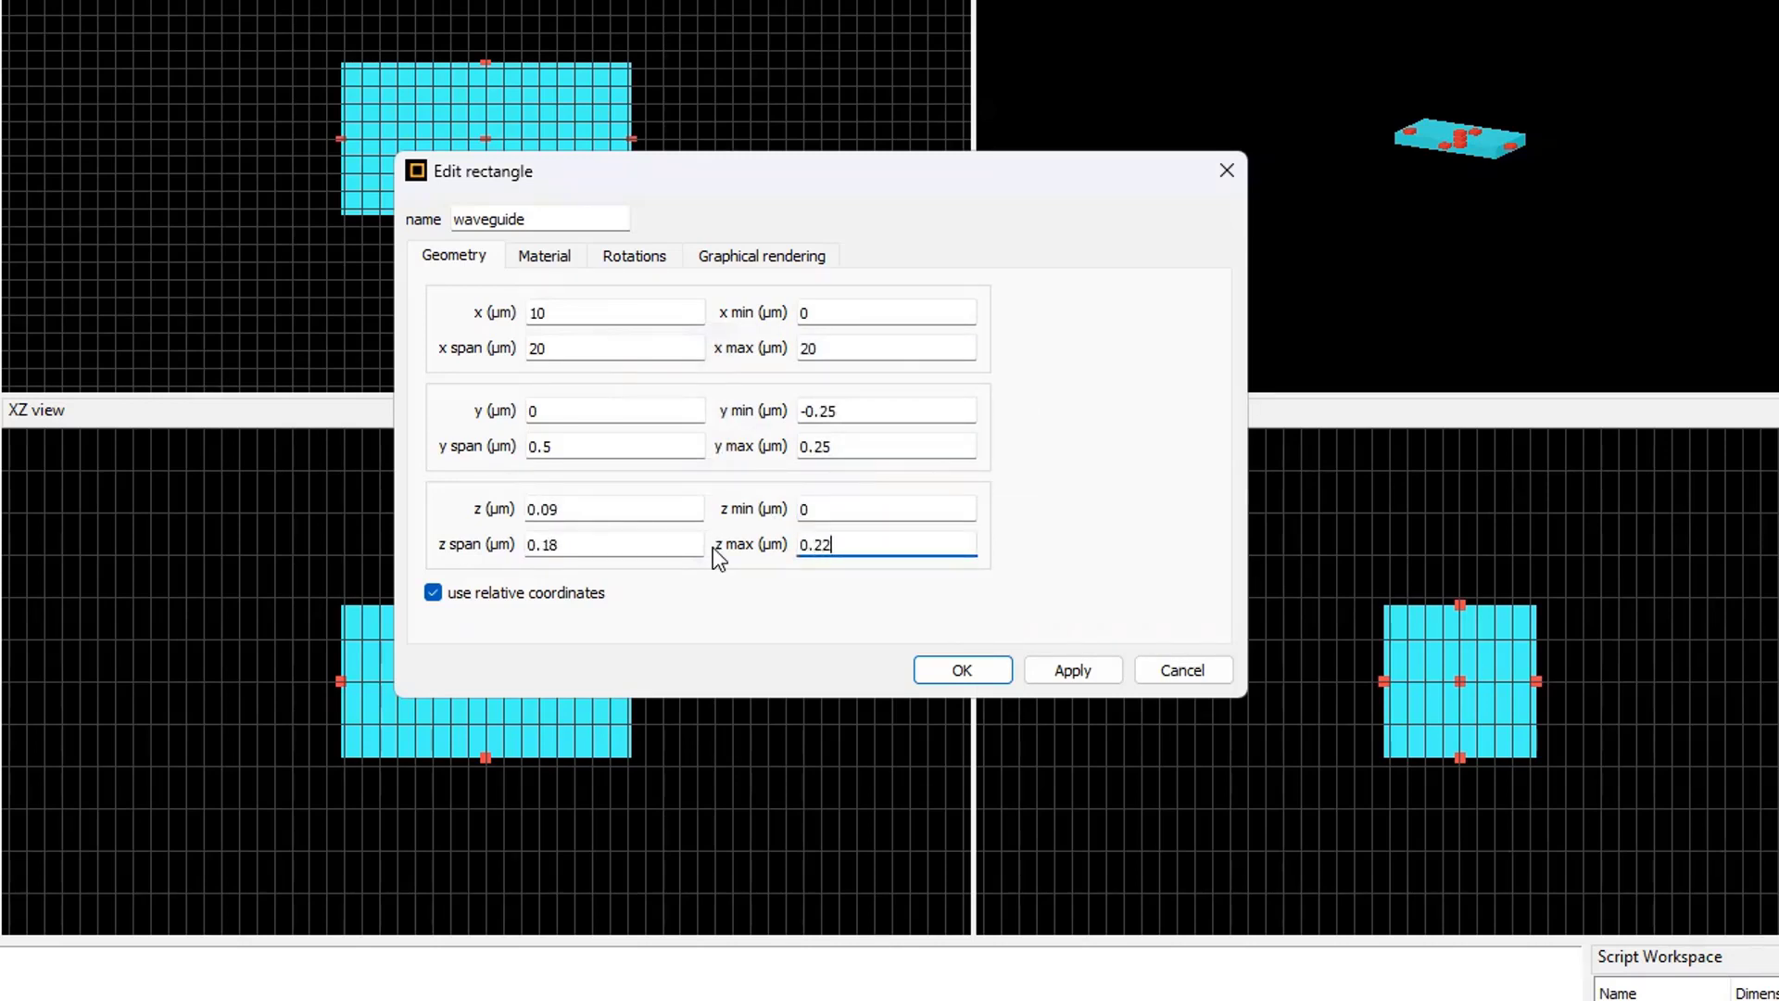
Assign Si (Silicon) - Palik material, apply the changes, and zoom all views to extent
{"action": "left_click", "coordinate": [525, 253]}
{"action": "left_click", "coordinate": [552, 308]}
{"action": "scroll", "coordinate": [572, 443], "scroll_direction": "down", "scroll_amount": 2}
{"action": "scroll", "coordinate": [572, 443], "scroll_direction": "down", "scroll_amount": 2}
{"action": "scroll", "coordinate": [569, 430], "scroll_direction": "down", "scroll_amount": 3}
{"action": "scroll", "coordinate": [569, 430], "scroll_direction": "down", "scroll_amount": 1}
{"action": "scroll", "coordinate": [575, 445], "scroll_direction": "down", "scroll_amount": 1}
{"action": "scroll", "coordinate": [575, 437], "scroll_direction": "down", "scroll_amount": 2}
{"action": "left_click", "coordinate": [588, 432]}
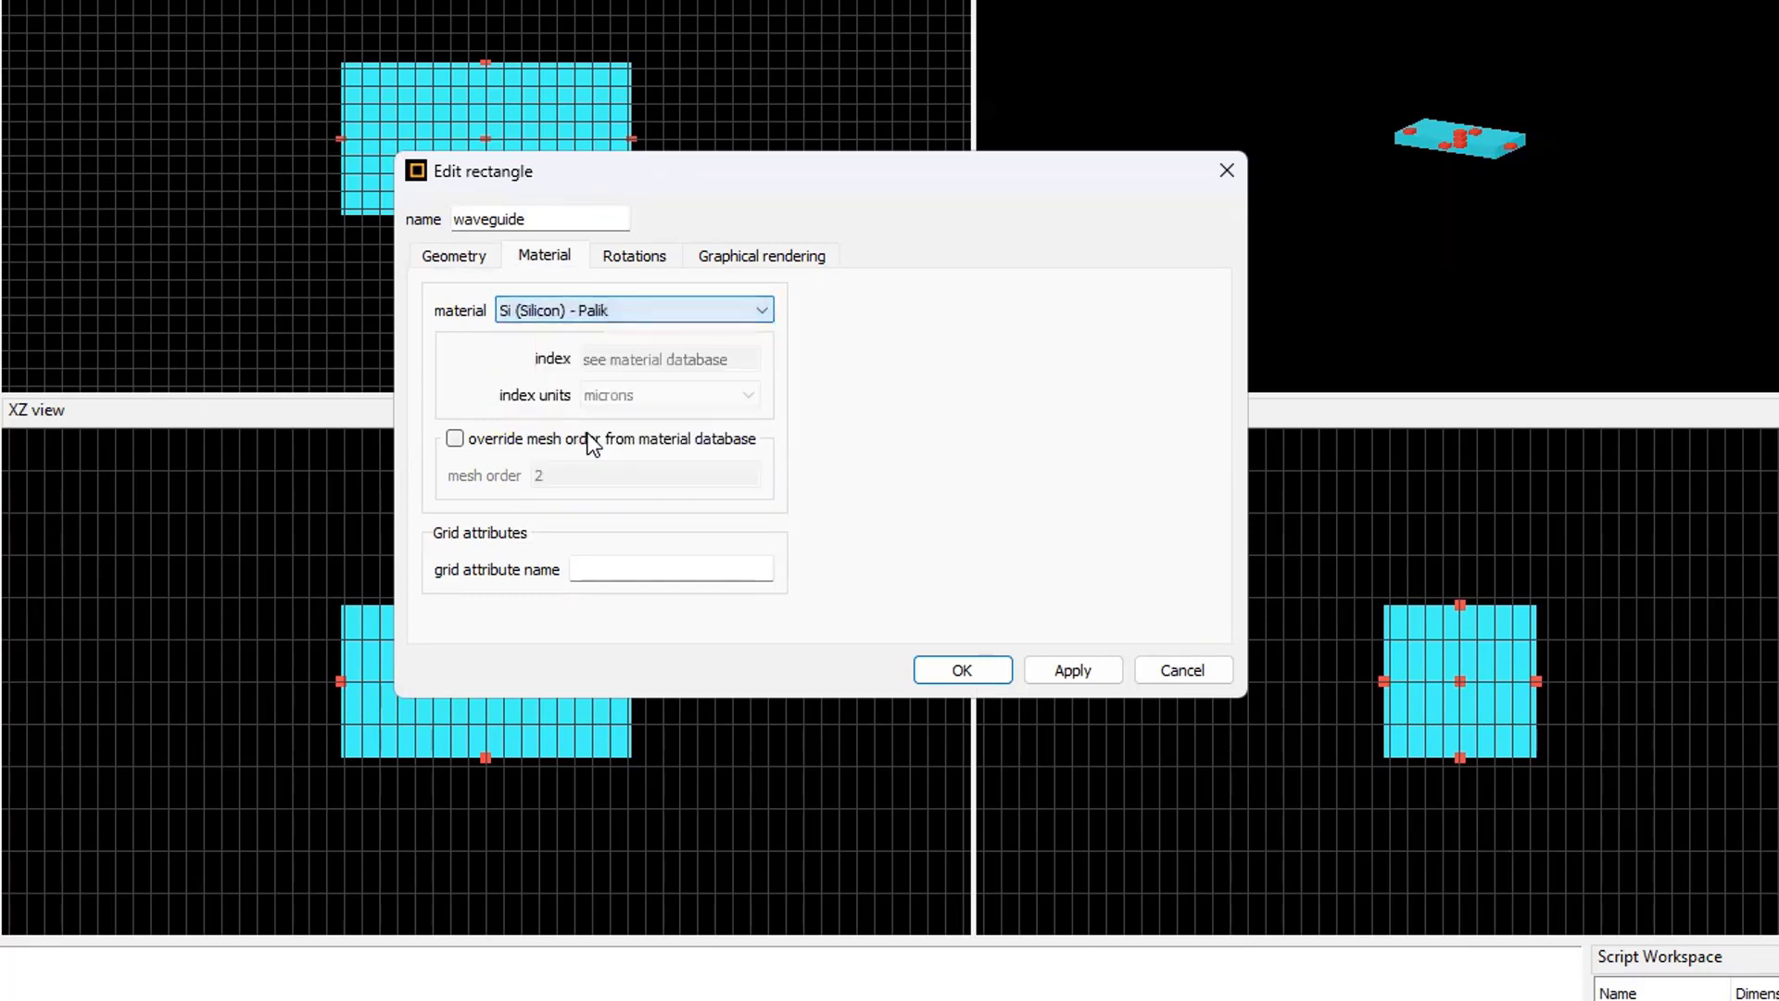
{"action": "left_click", "coordinate": [1072, 669]}
{"action": "left_click", "coordinate": [938, 667]}
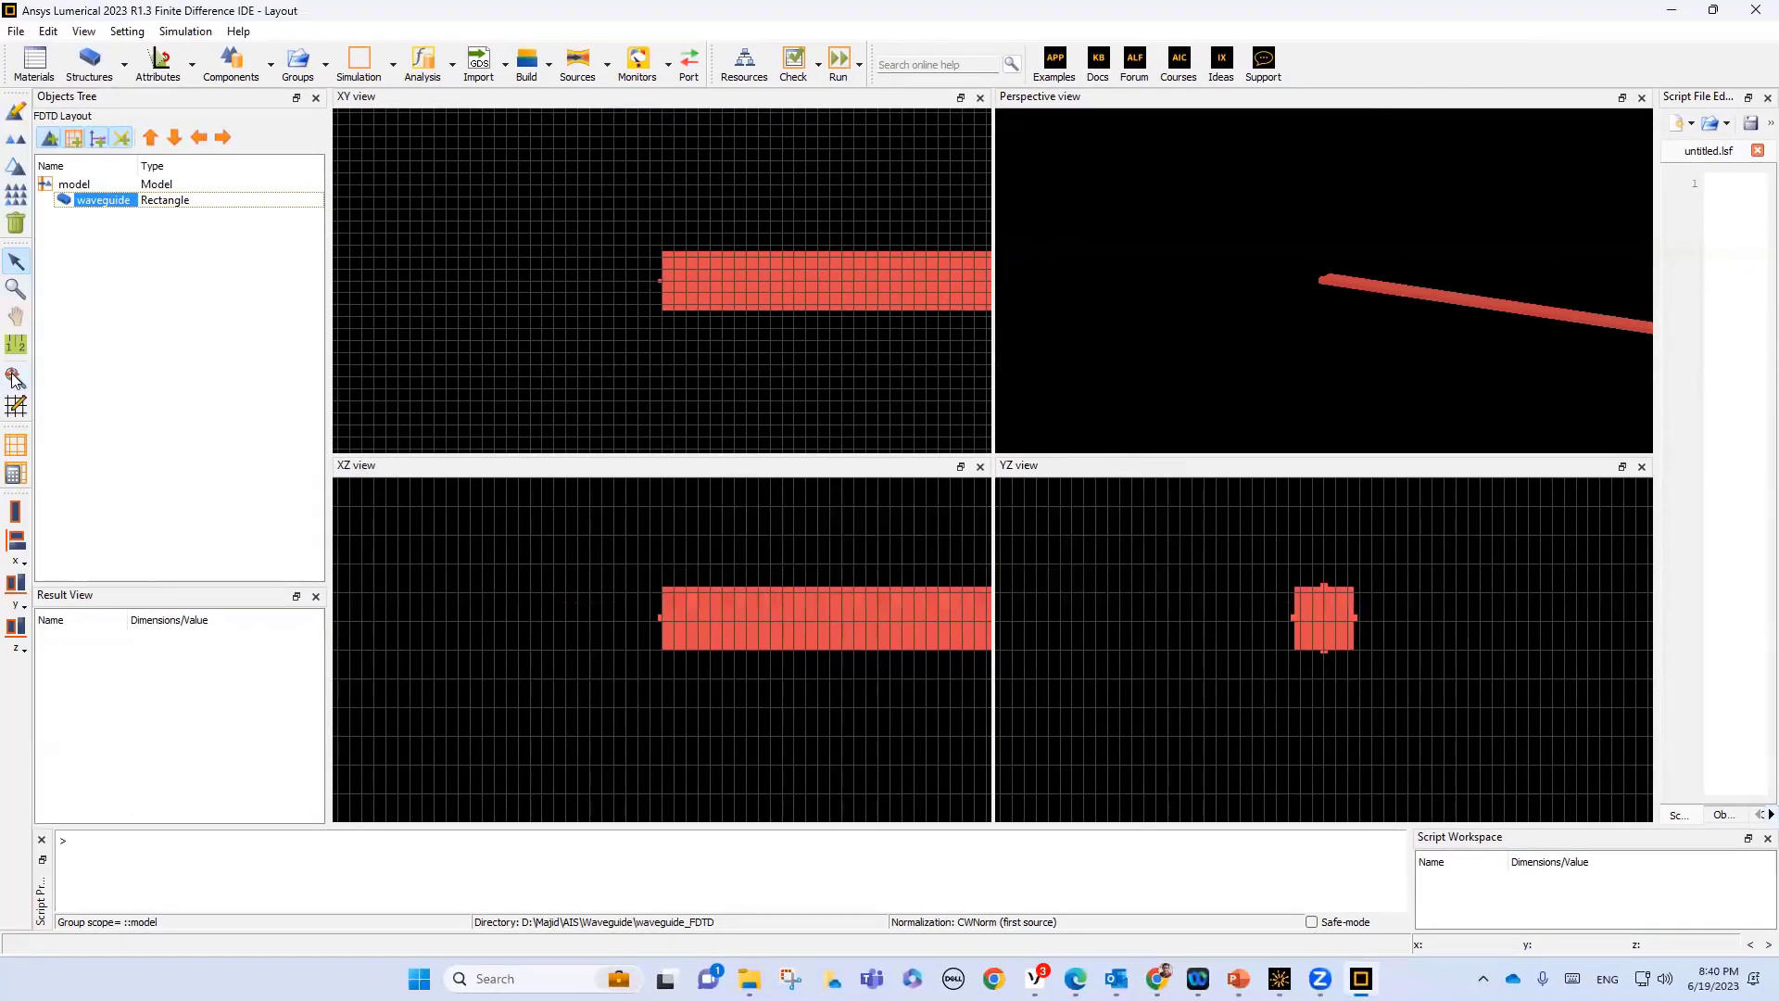
{"action": "left_click", "coordinate": [14, 377]}
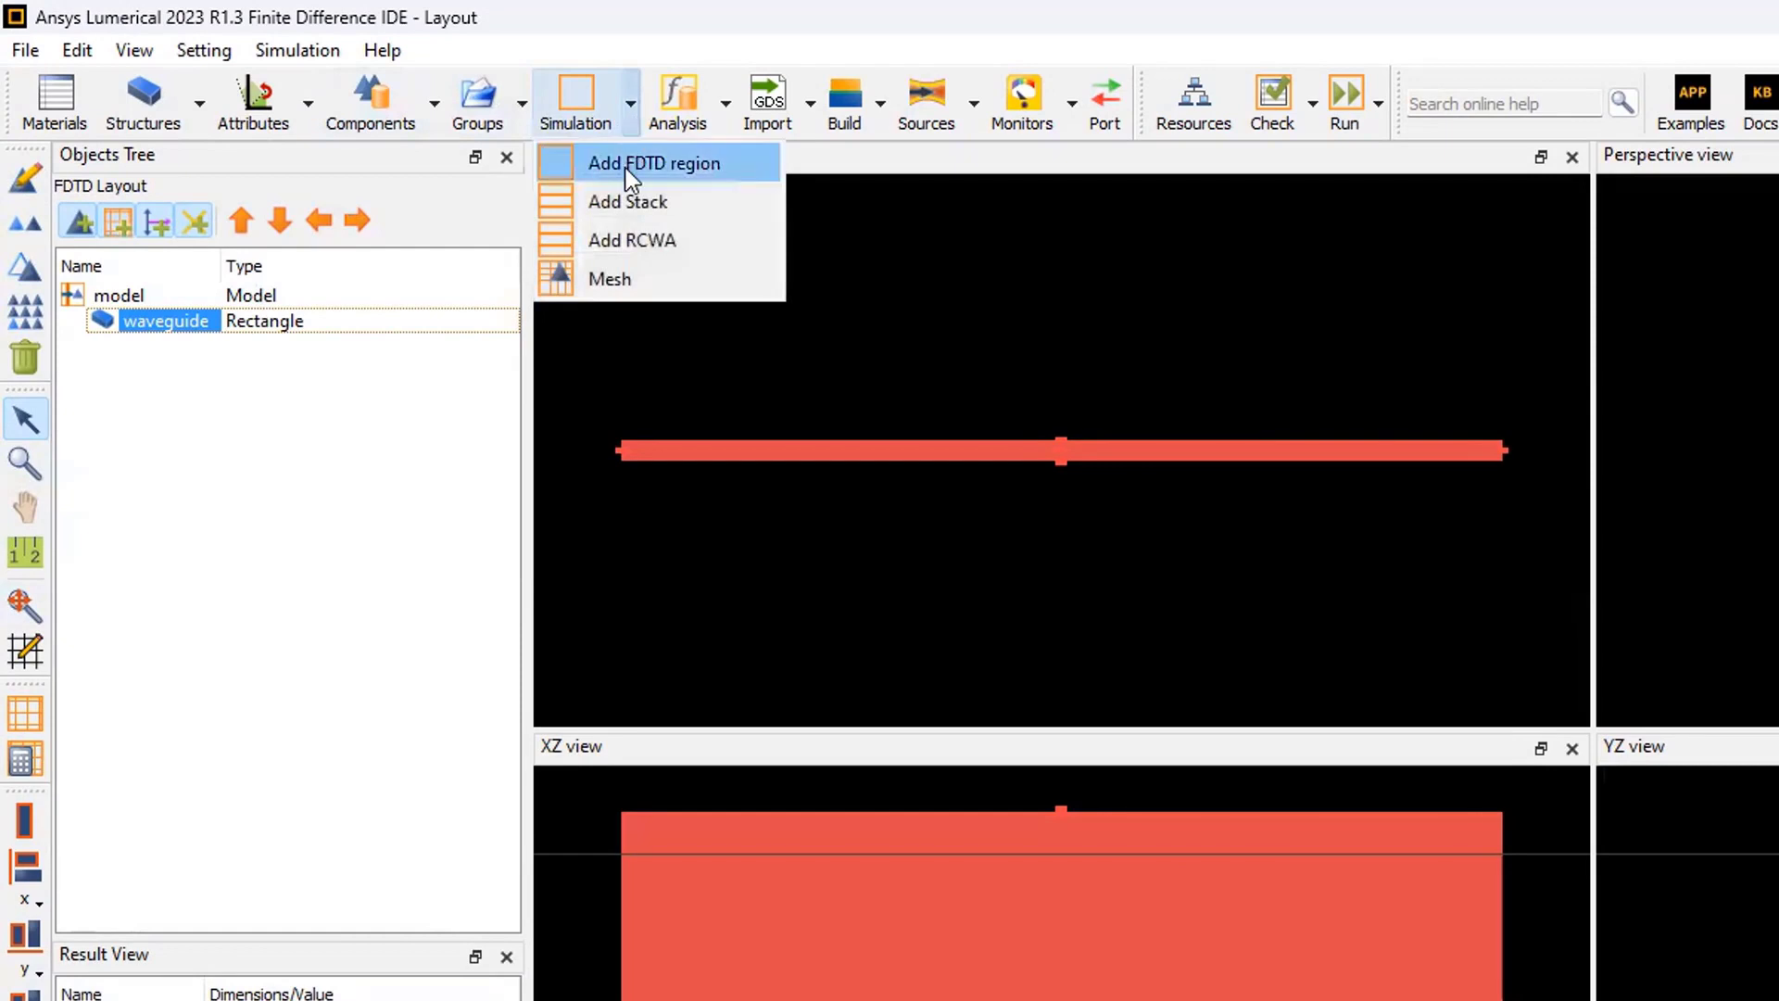
Add an FDTD simulation region and set its x min to 1 and x max to 16 µm
{"action": "left_click", "coordinate": [623, 172]}
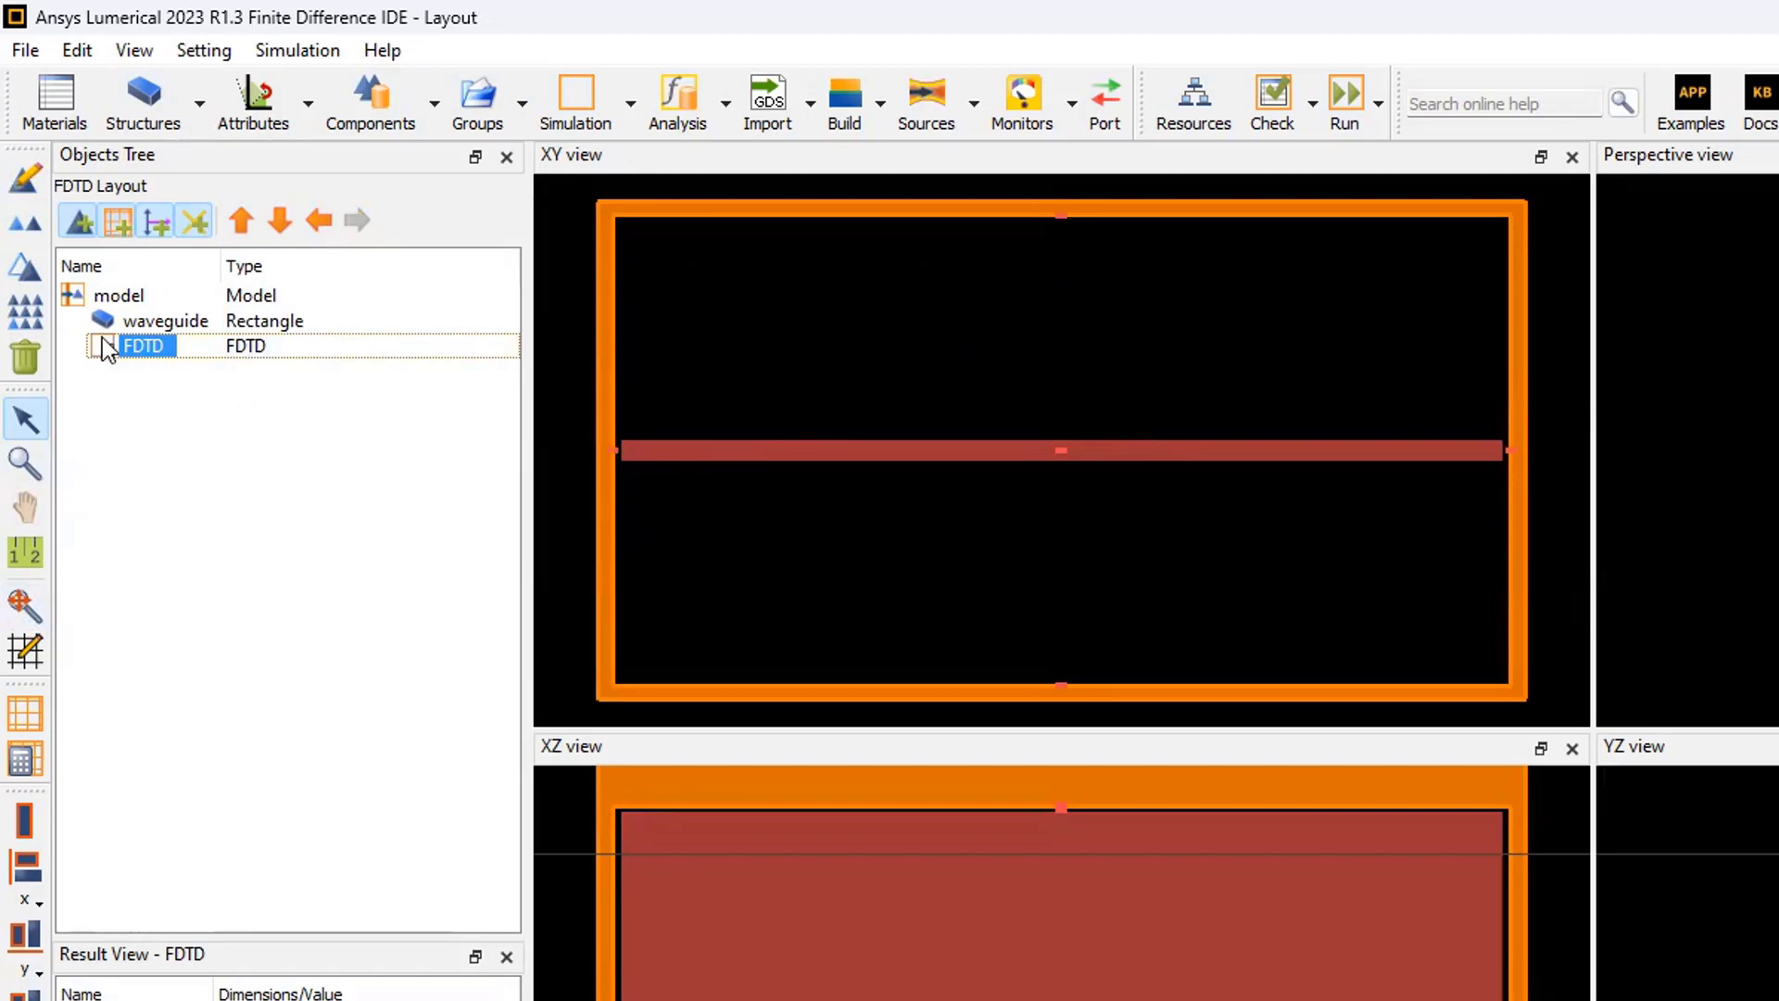
{"action": "right_click", "coordinate": [132, 351]}
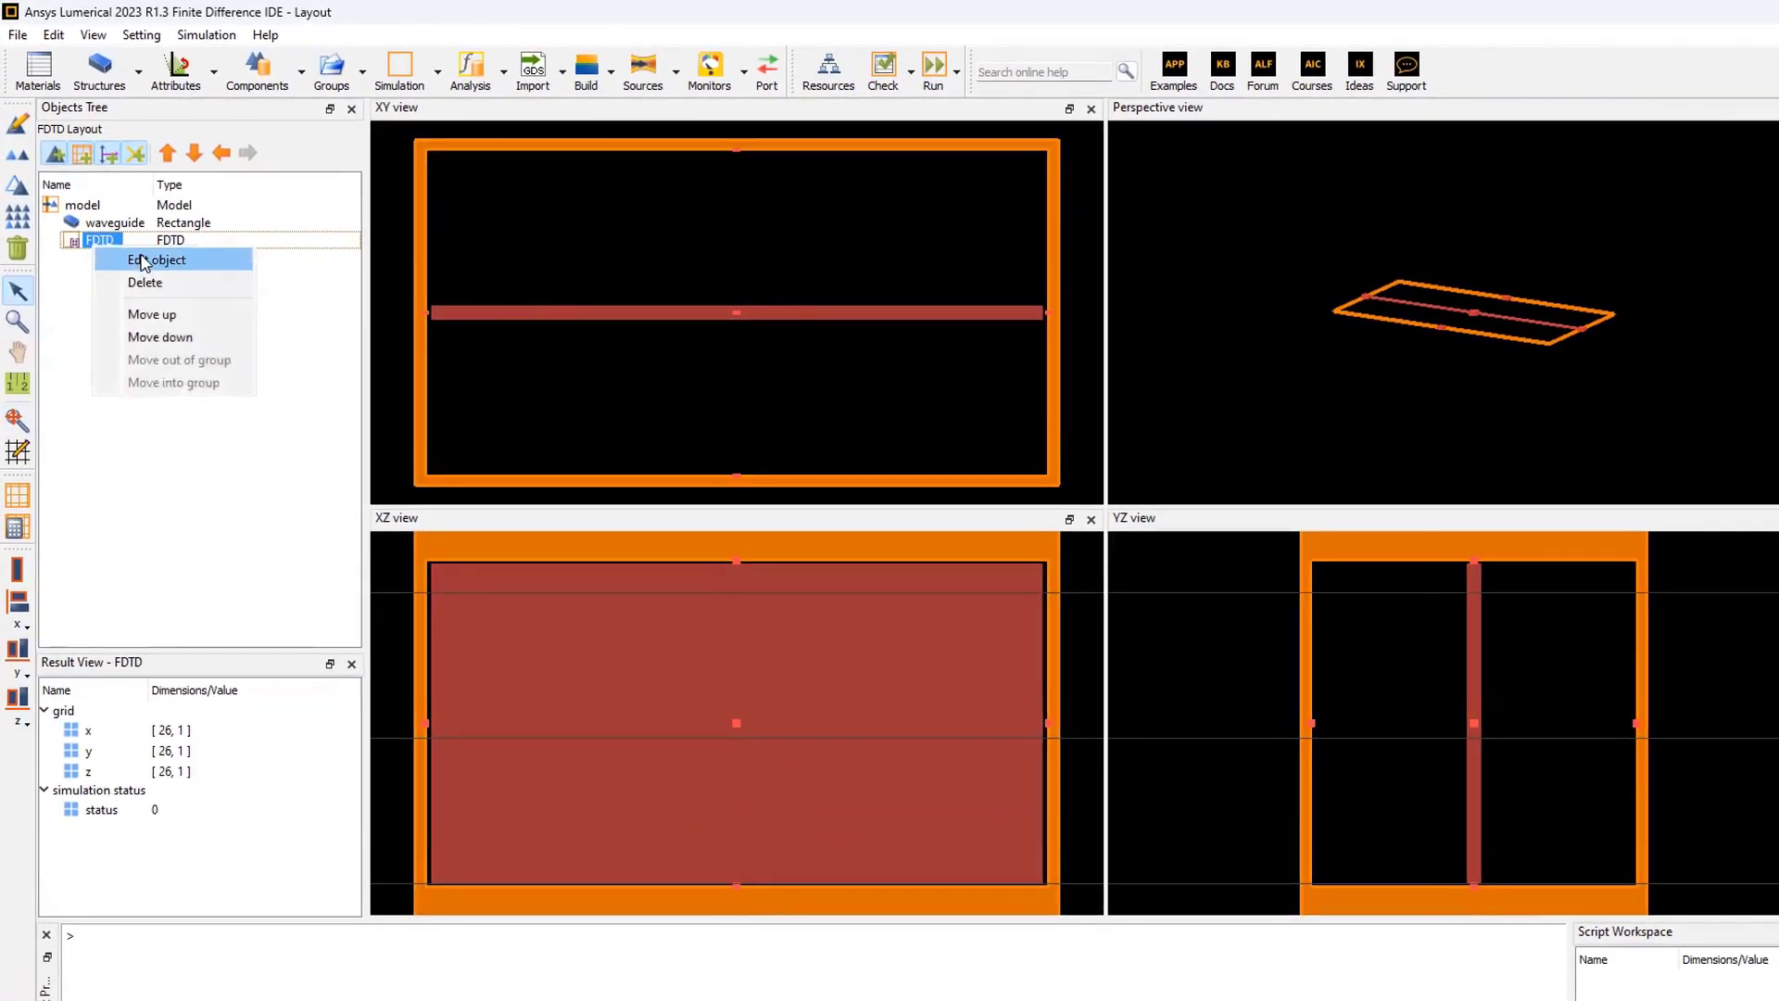
{"action": "left_click", "coordinate": [190, 351]}
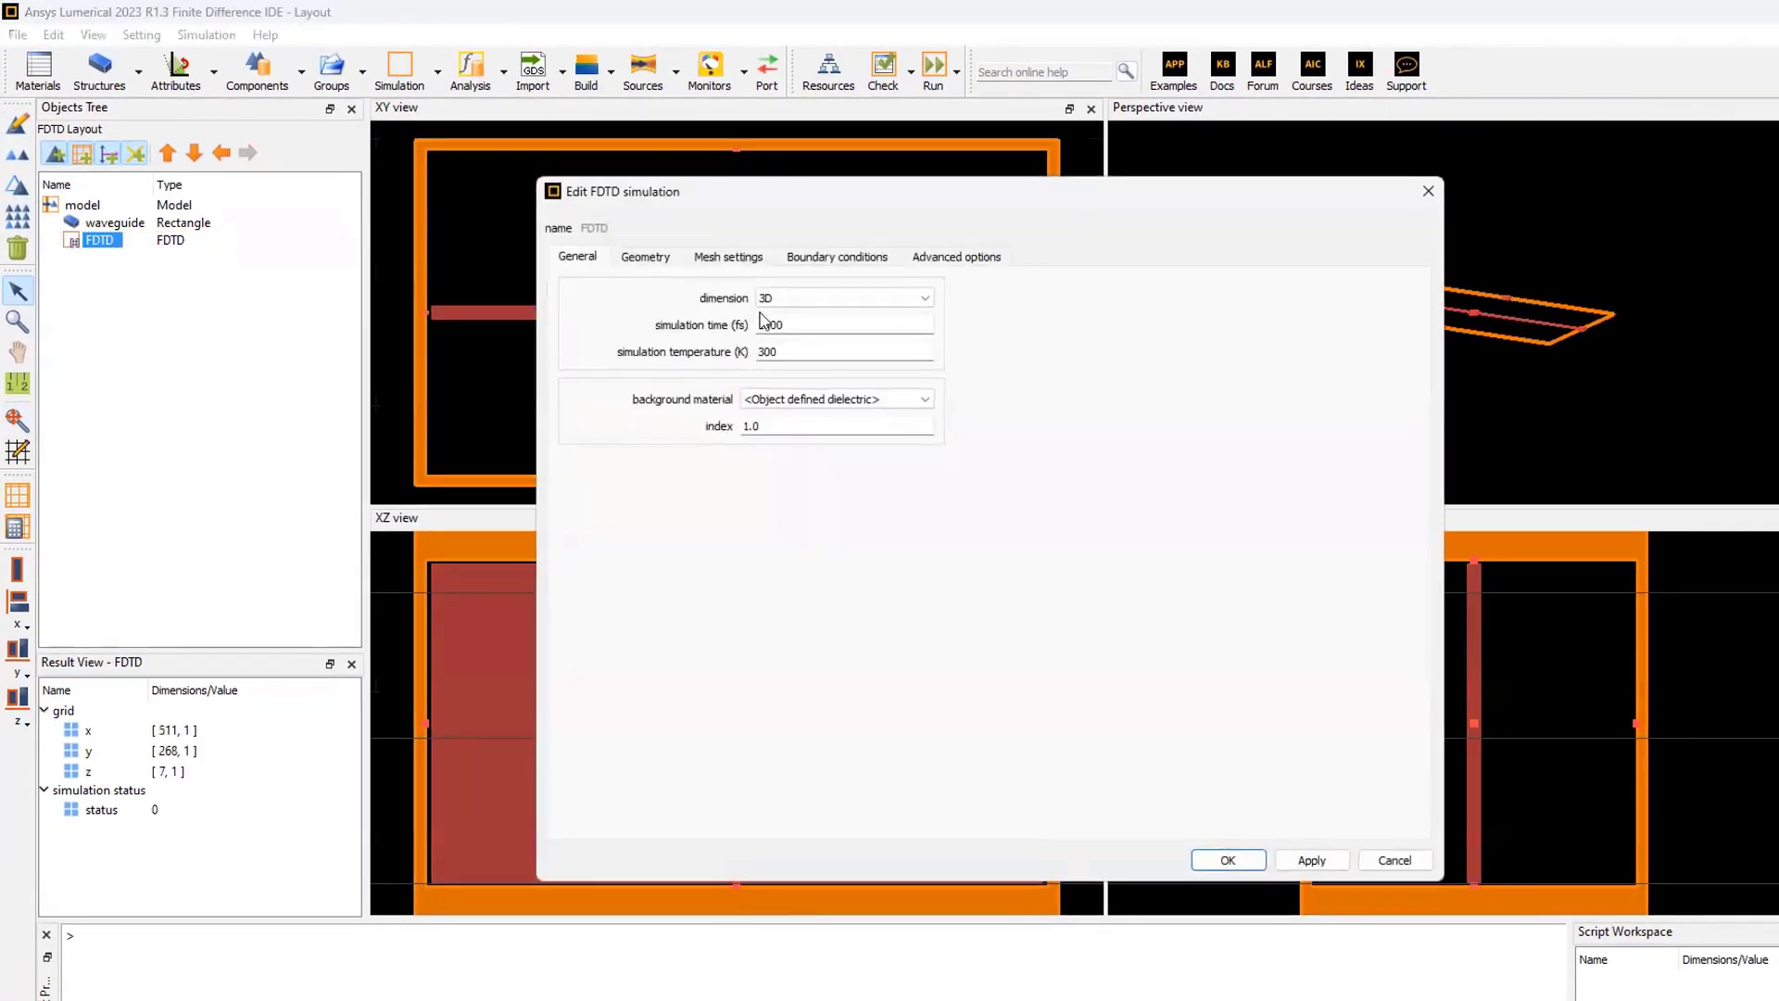
{"action": "left_click", "coordinate": [650, 267]}
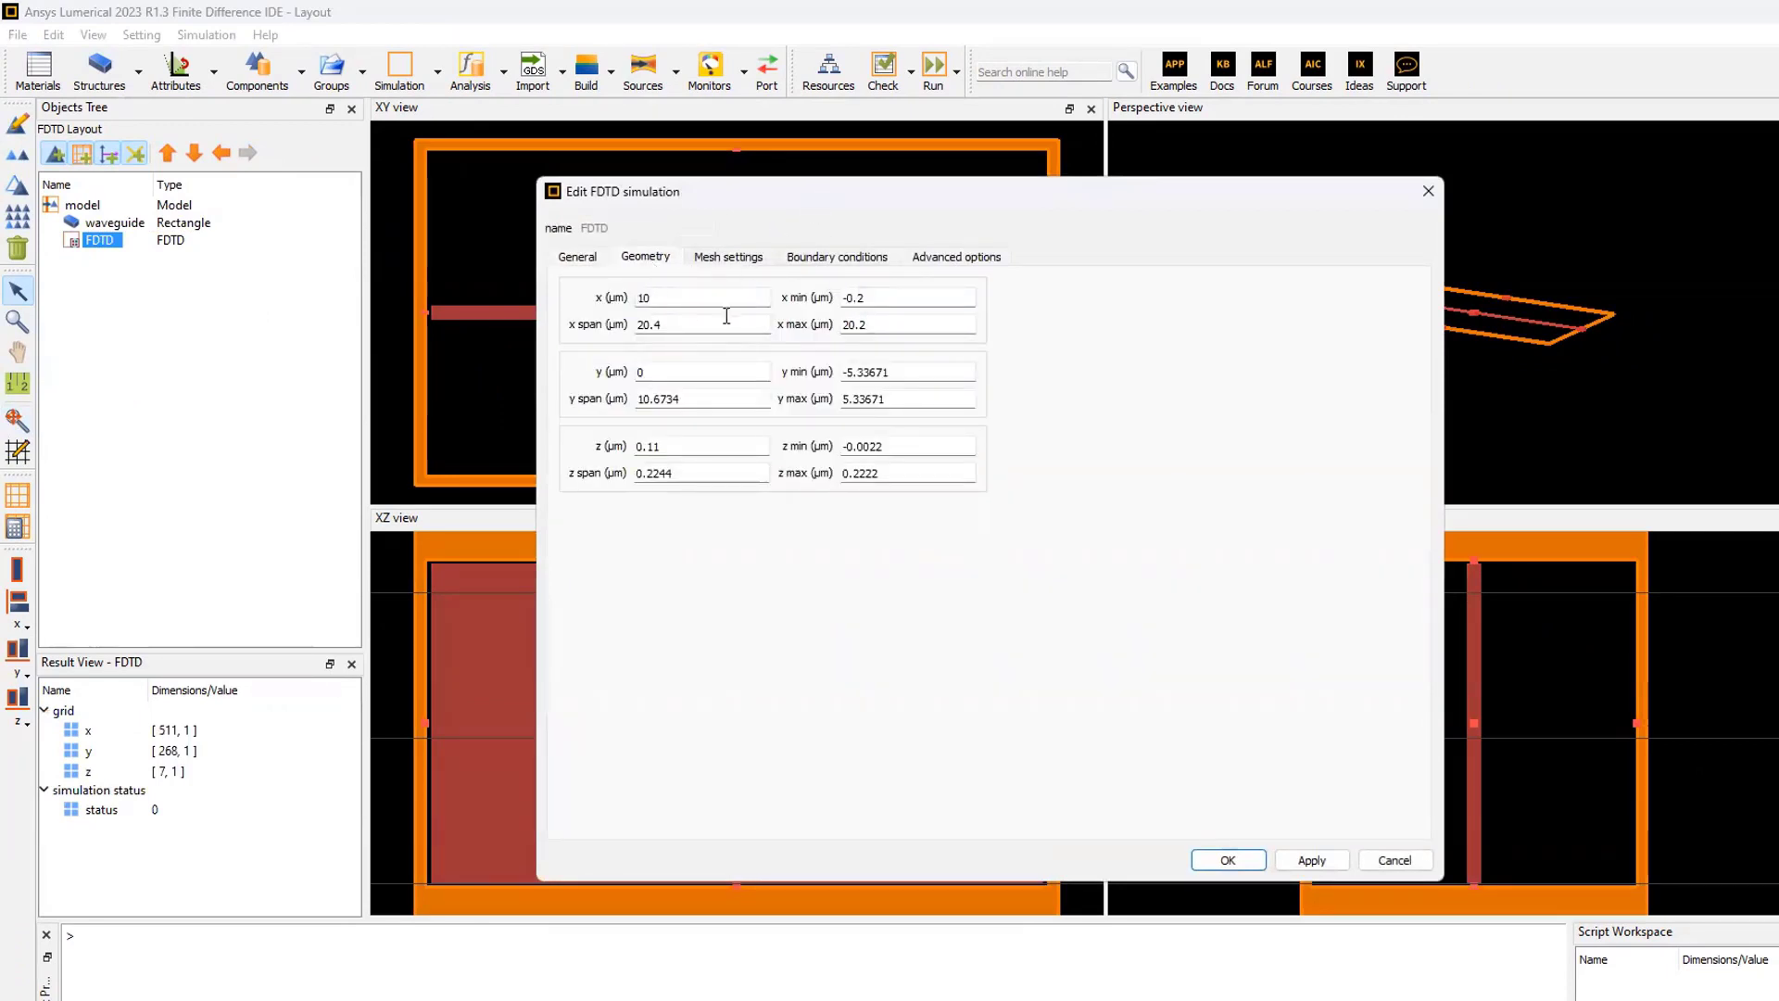
{"action": "double_click", "coordinate": [879, 298]}
{"action": "type", "text": "1"}
{"action": "double_click", "coordinate": [915, 329]}
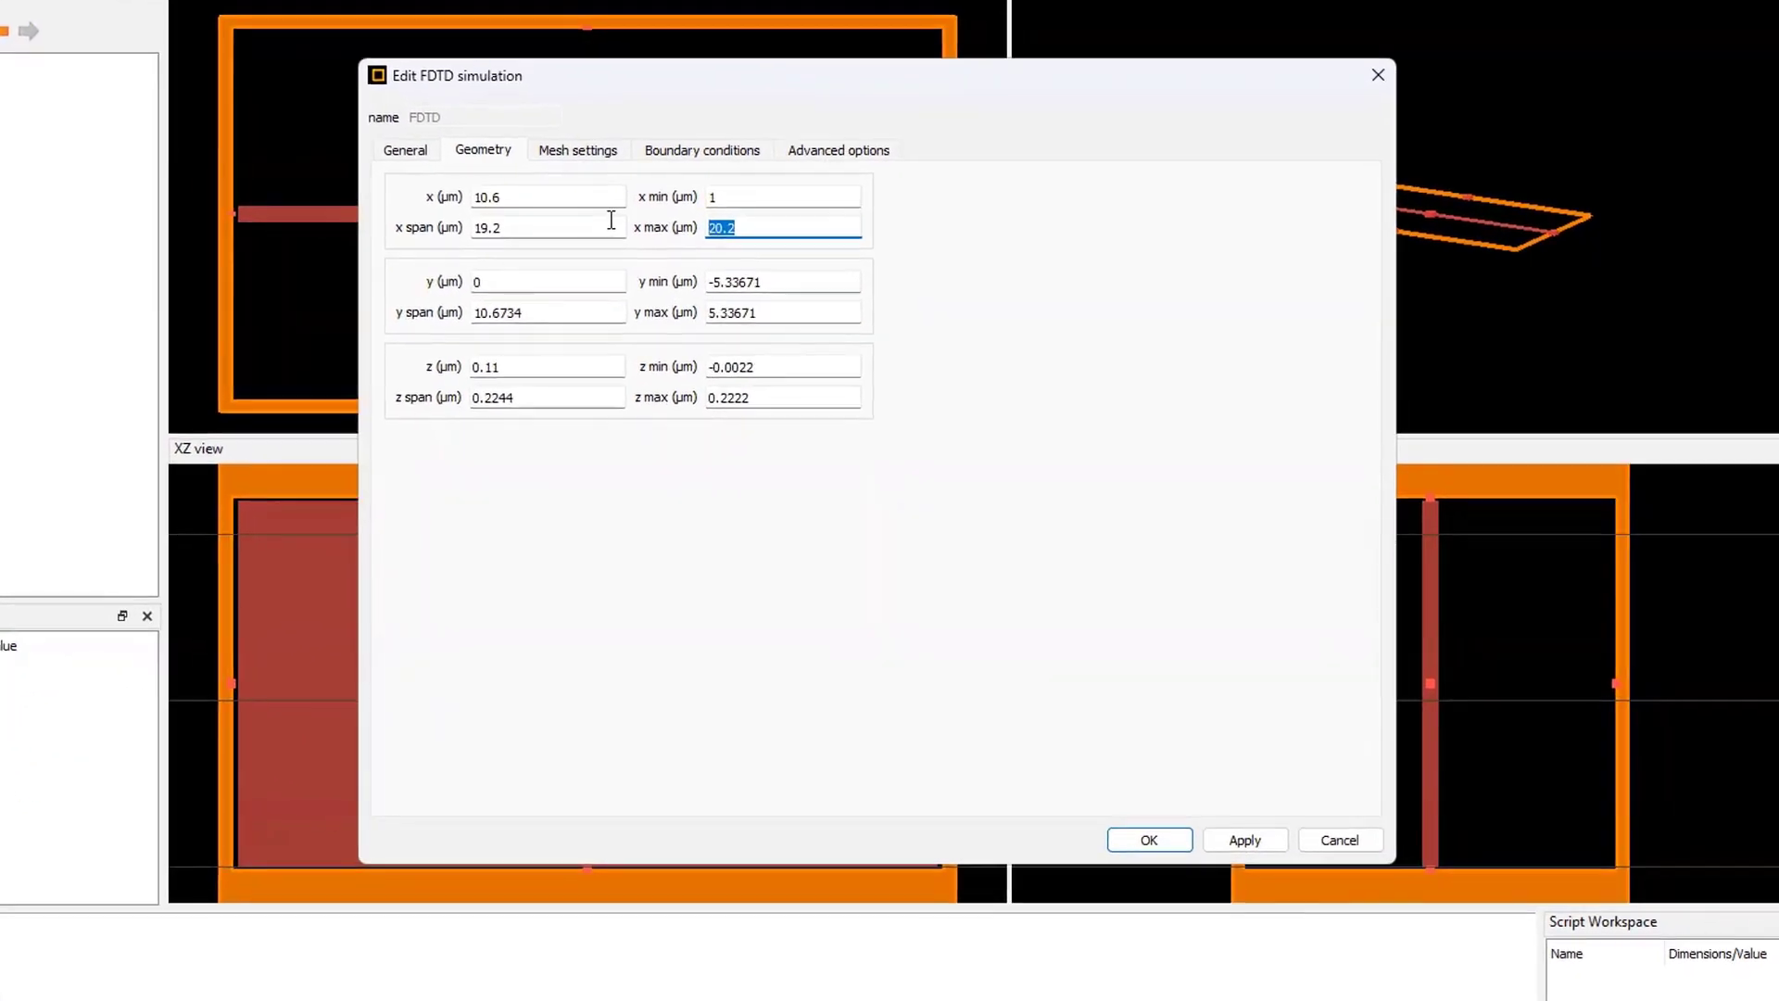
{"action": "type", "text": "18"}
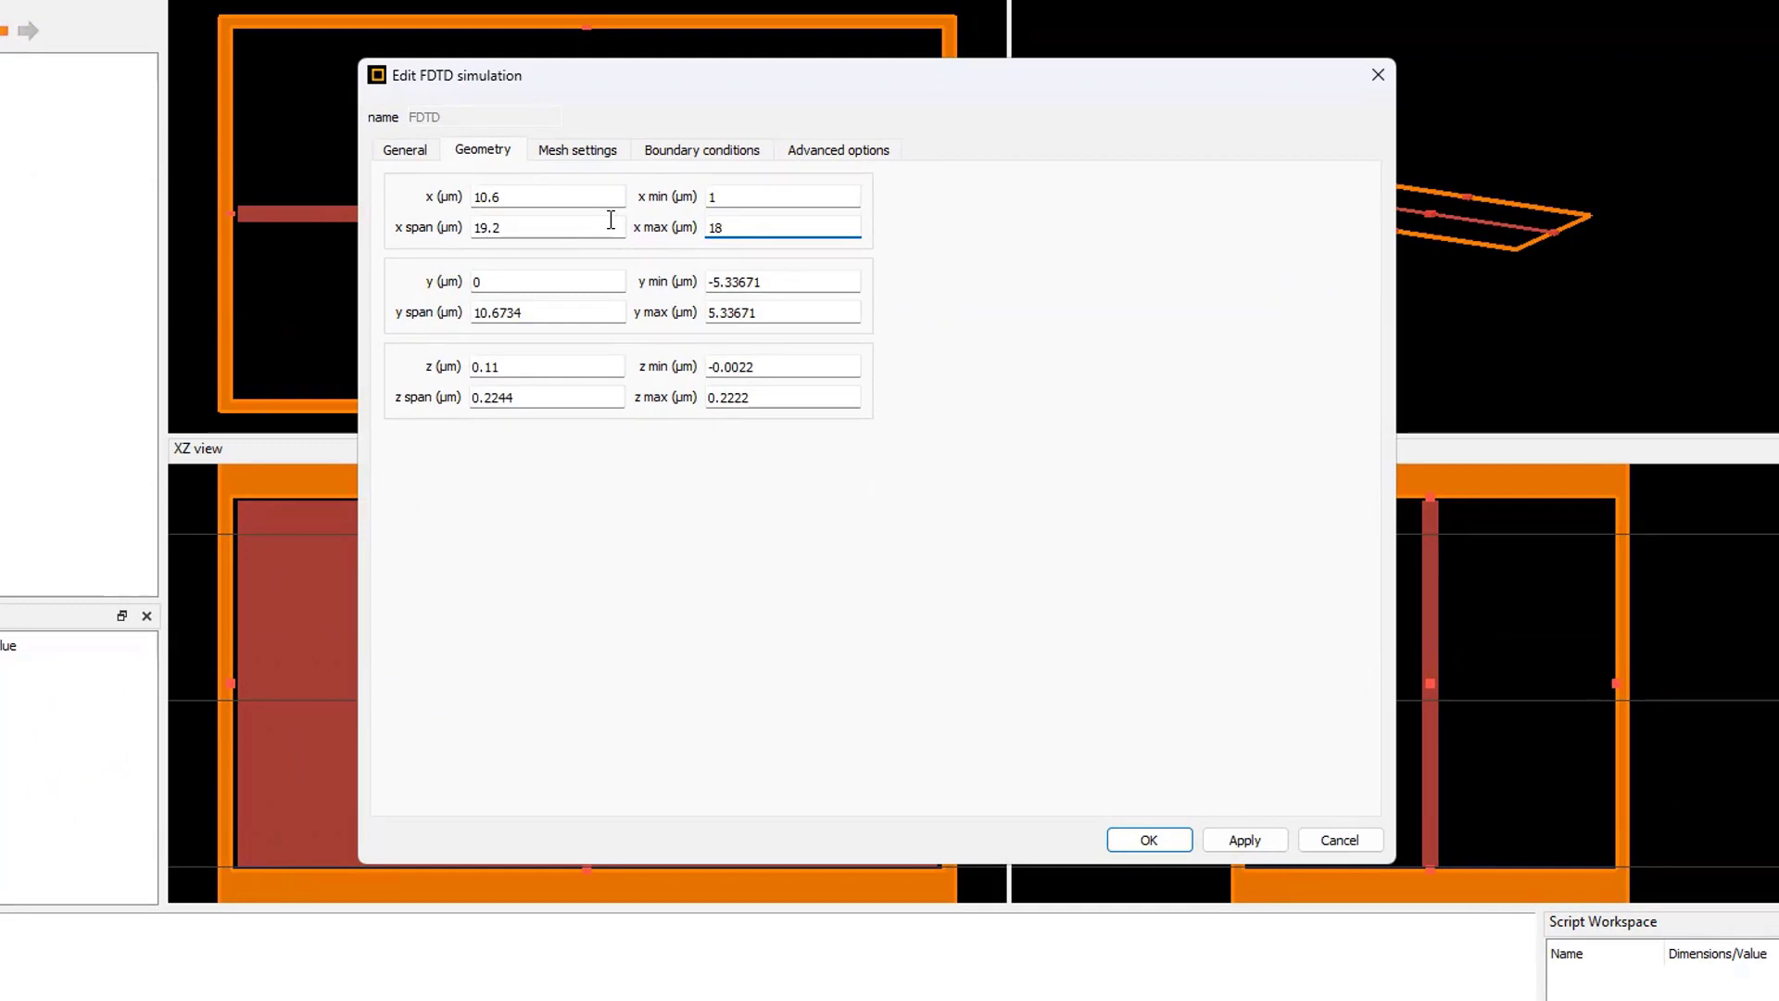
{"action": "key", "text": "BackSpace"}
{"action": "type", "text": "6"}
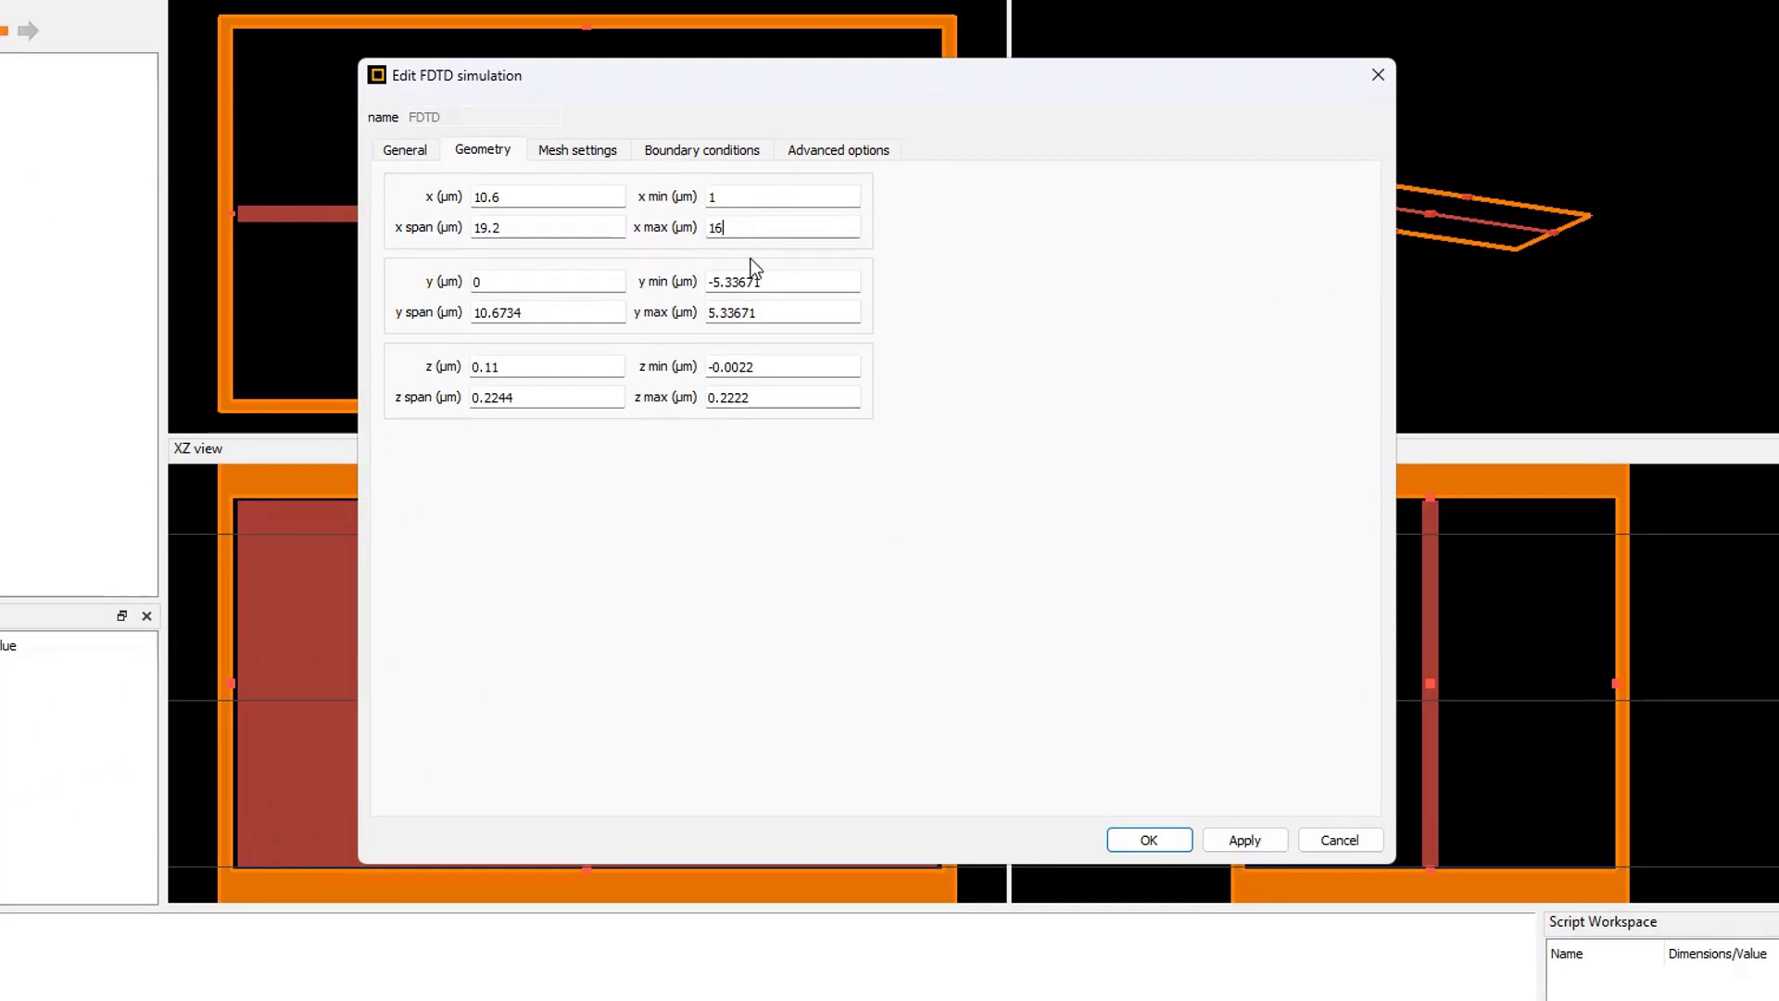
Set the region's y span to 2, z centre to 0 and z span to 2 µm
{"action": "double_click", "coordinate": [547, 307]}
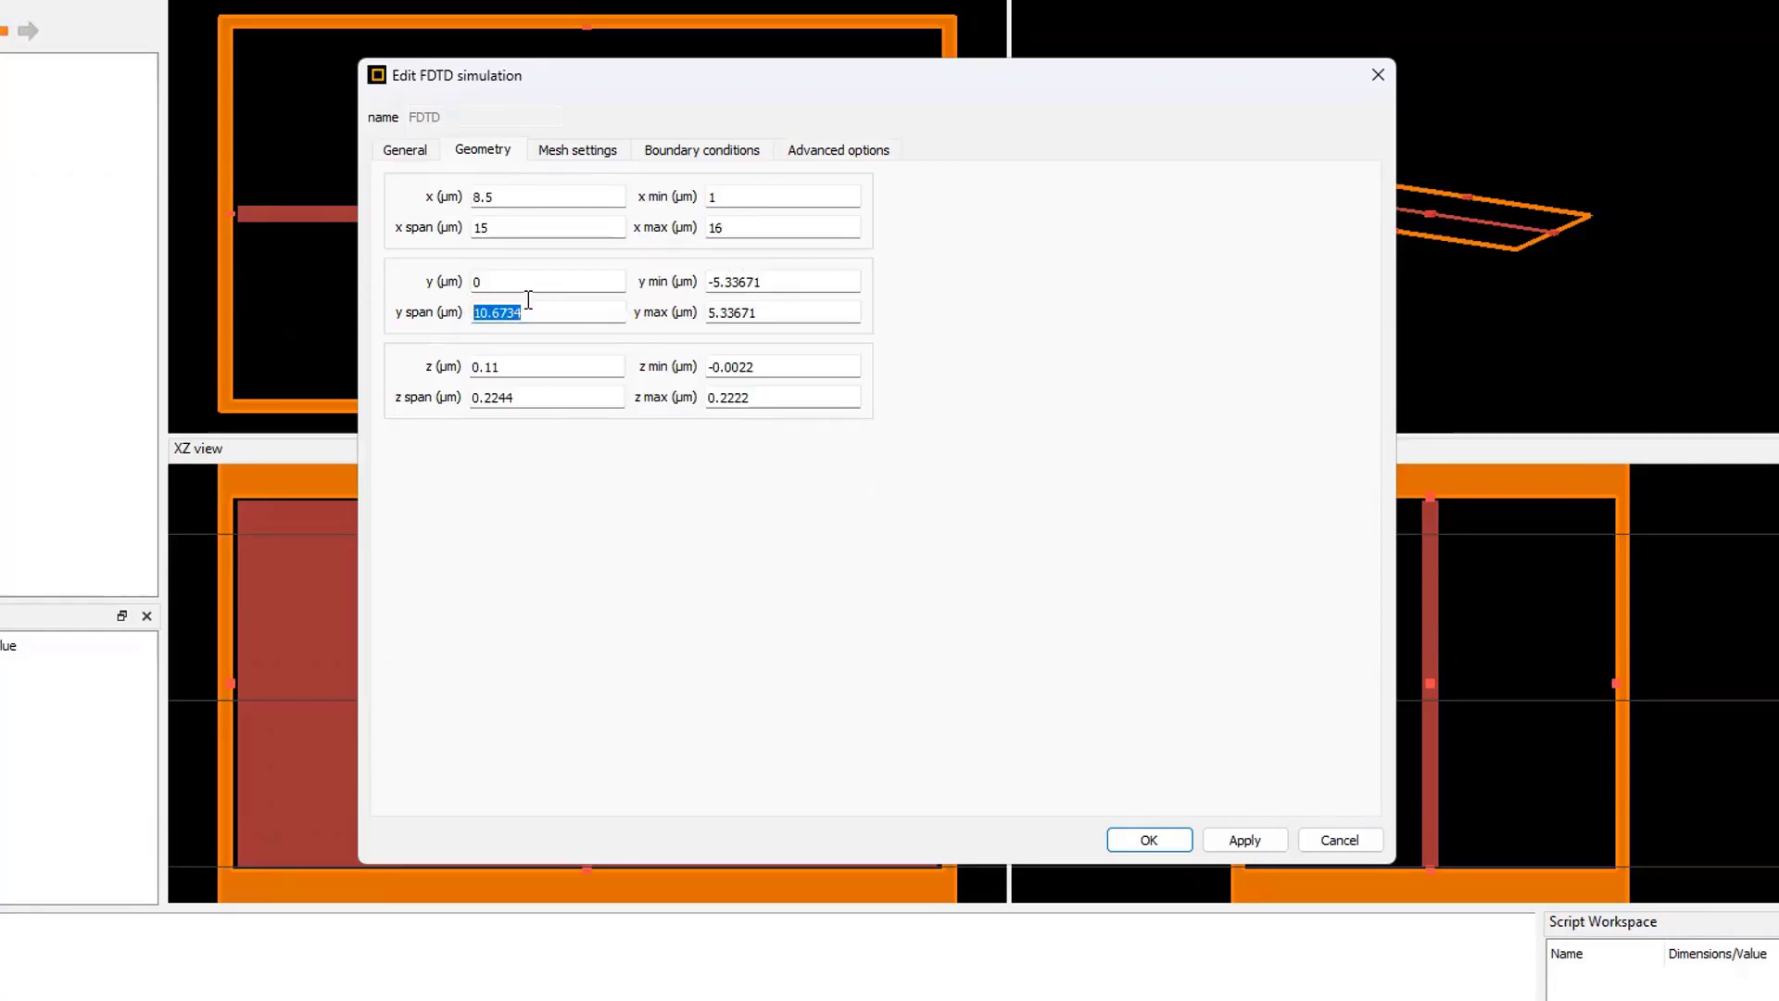
{"action": "double_click", "coordinate": [468, 282]}
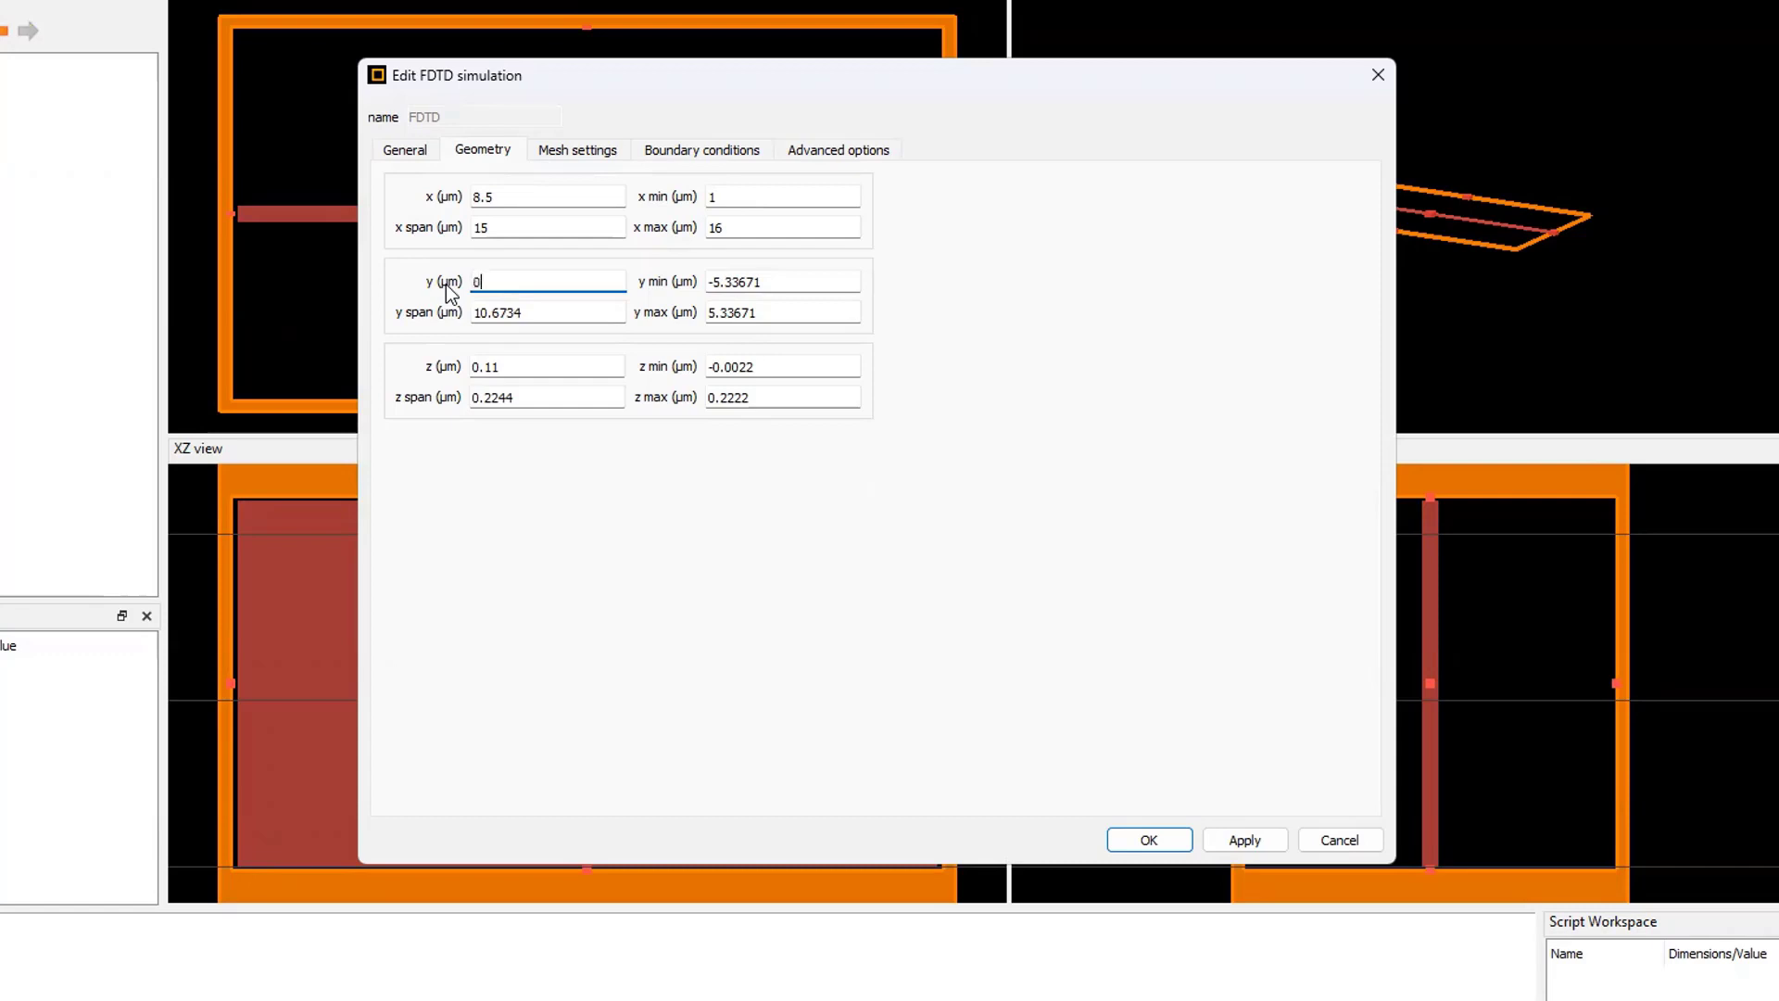
{"action": "double_click", "coordinate": [551, 315]}
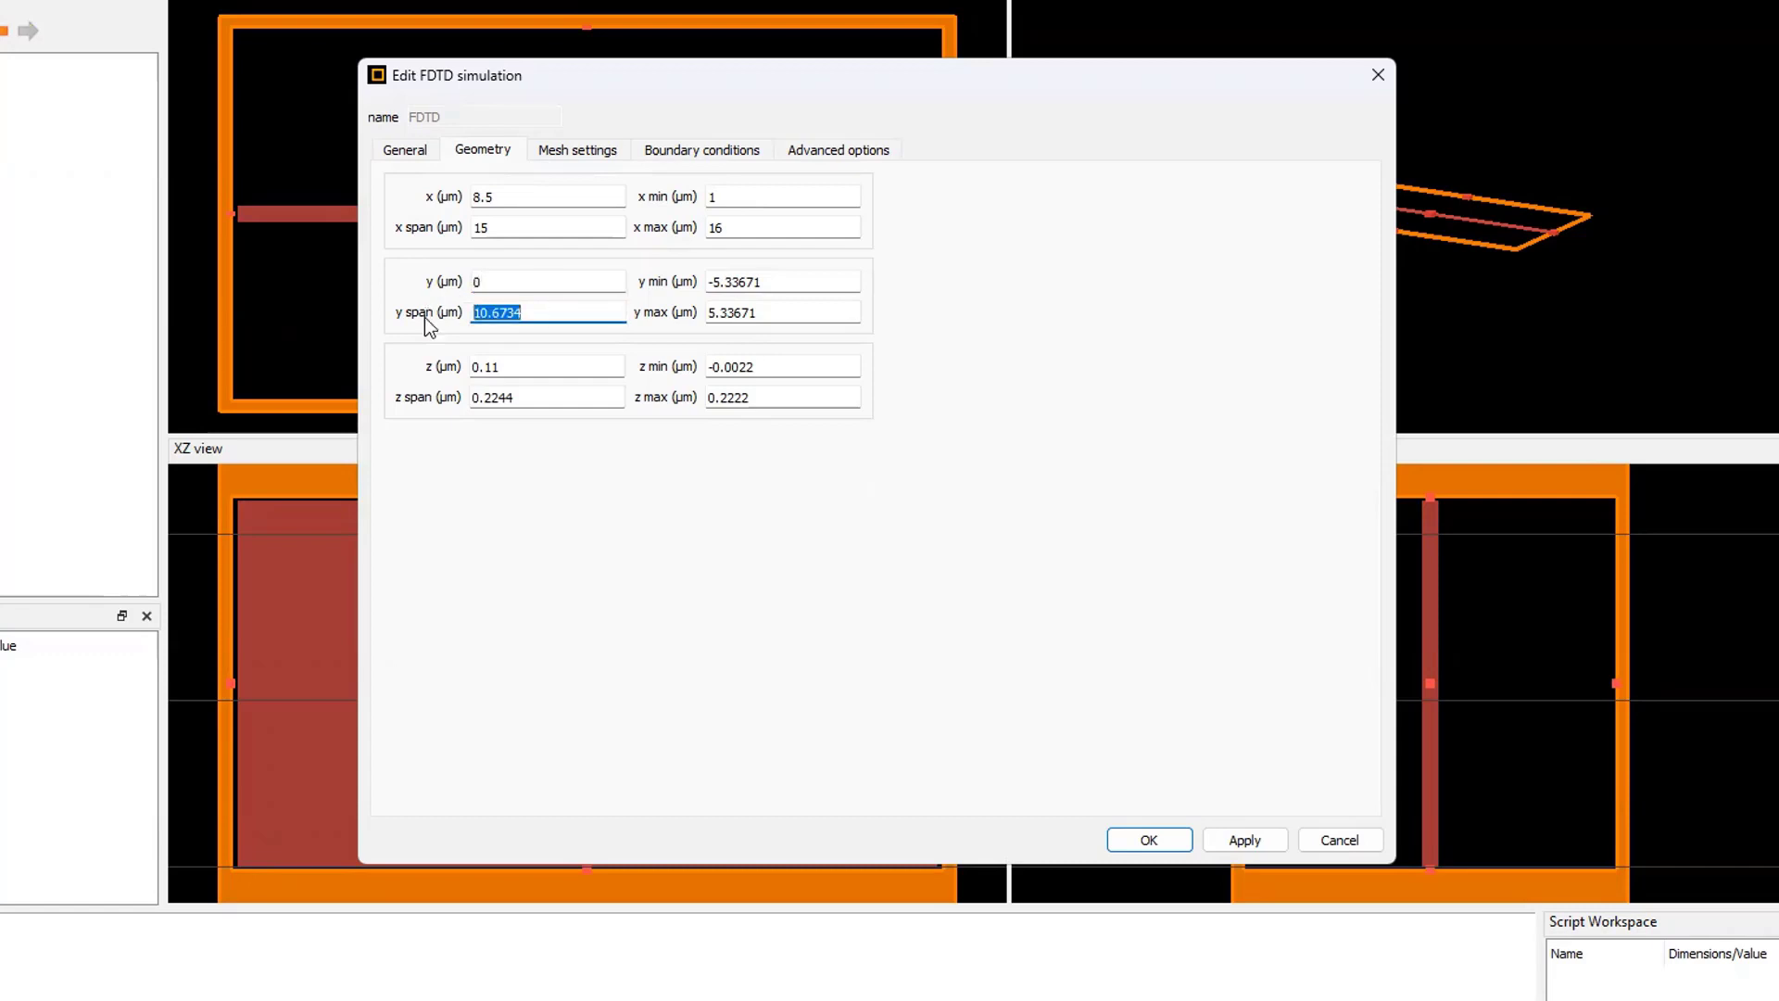
{"action": "type", "text": "2"}
{"action": "left_click", "coordinate": [521, 371]}
{"action": "left_click_drag", "start_coordinate": [508, 371], "coordinate": [380, 382]}
{"action": "type", "text": "0"}
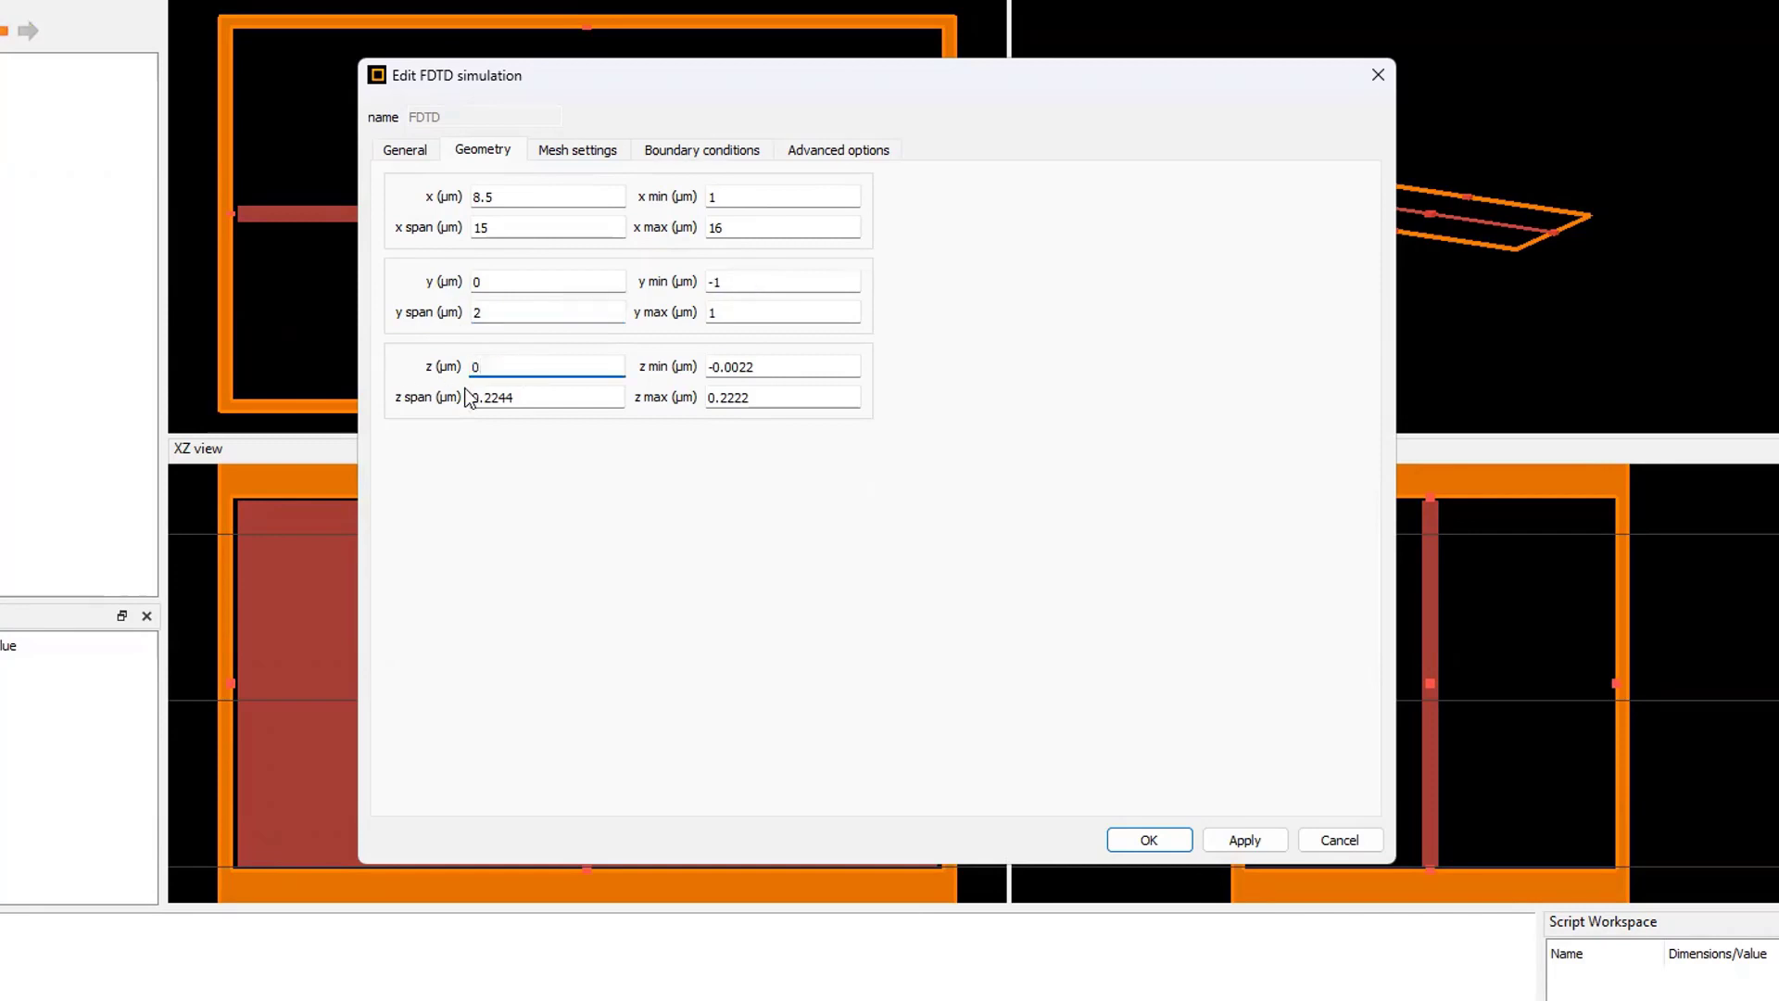
{"action": "left_click_drag", "start_coordinate": [546, 397], "coordinate": [390, 408]}
{"action": "type", "text": "1"}
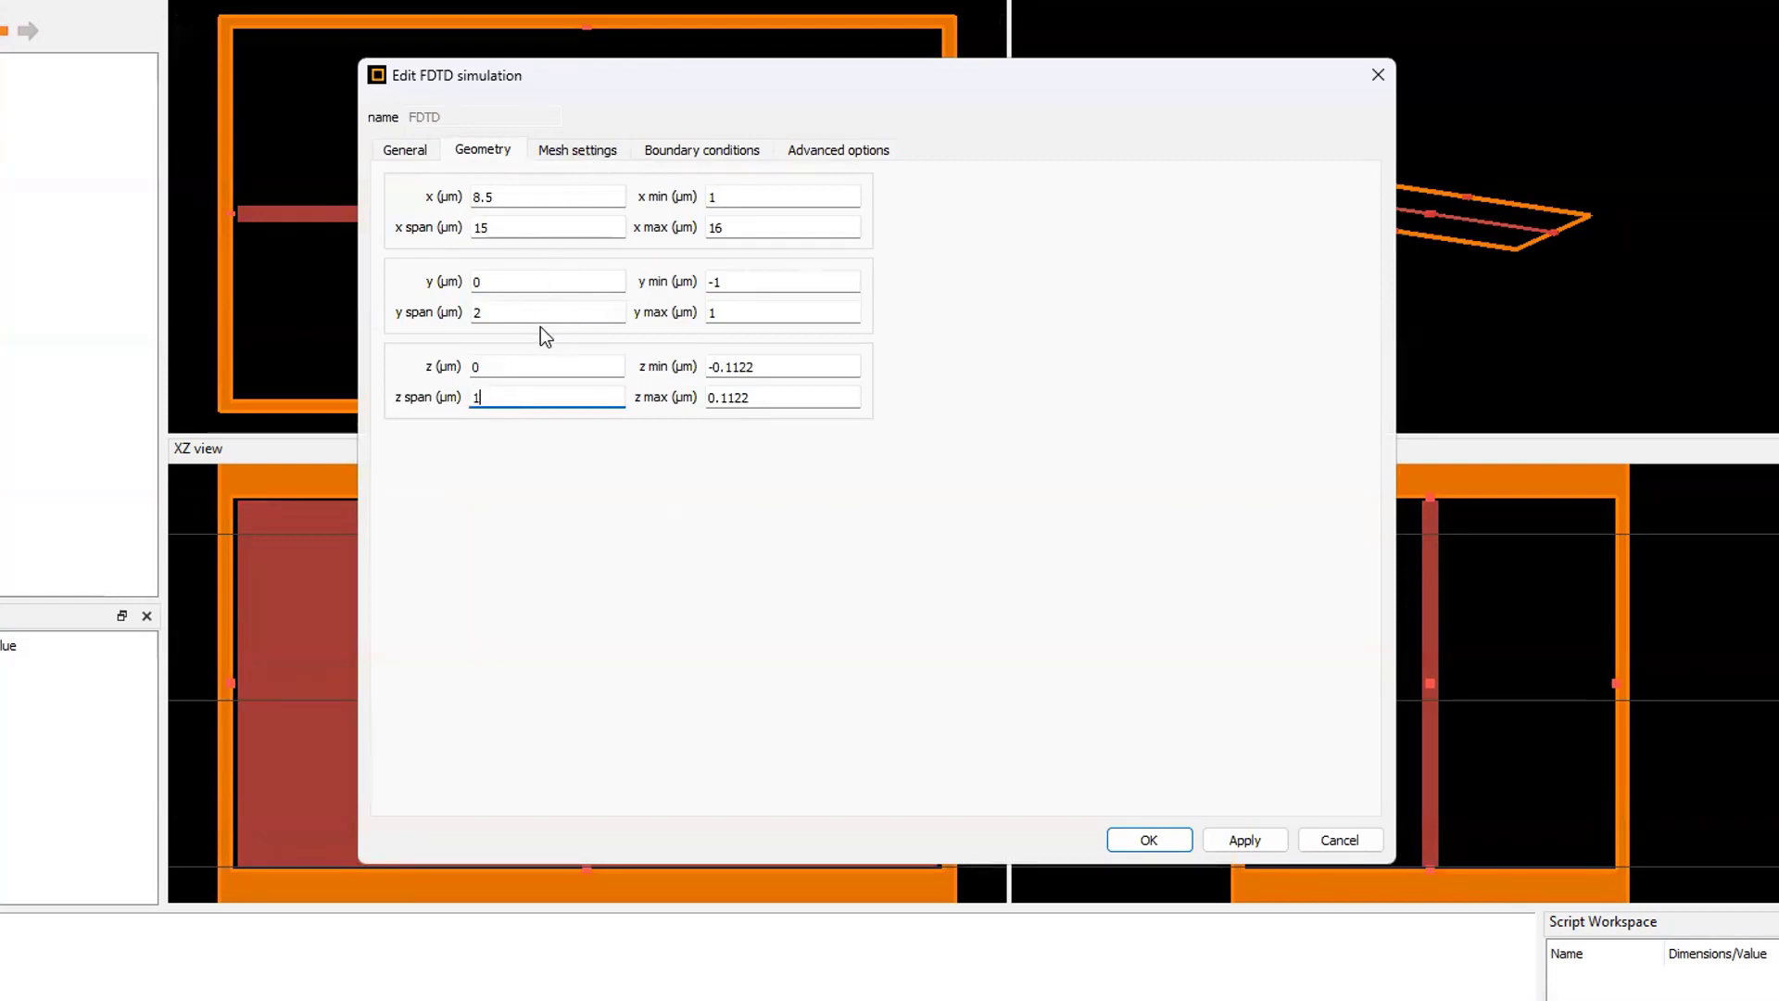
{"action": "left_click_drag", "start_coordinate": [489, 397], "coordinate": [441, 408]}
{"action": "type", "text": "2"}
Look through the region's General, Geometry and Mesh settings tabs
{"action": "left_click", "coordinate": [405, 158]}
{"action": "left_click", "coordinate": [488, 154]}
{"action": "left_click", "coordinate": [573, 151]}
{"action": "left_click", "coordinate": [421, 155]}
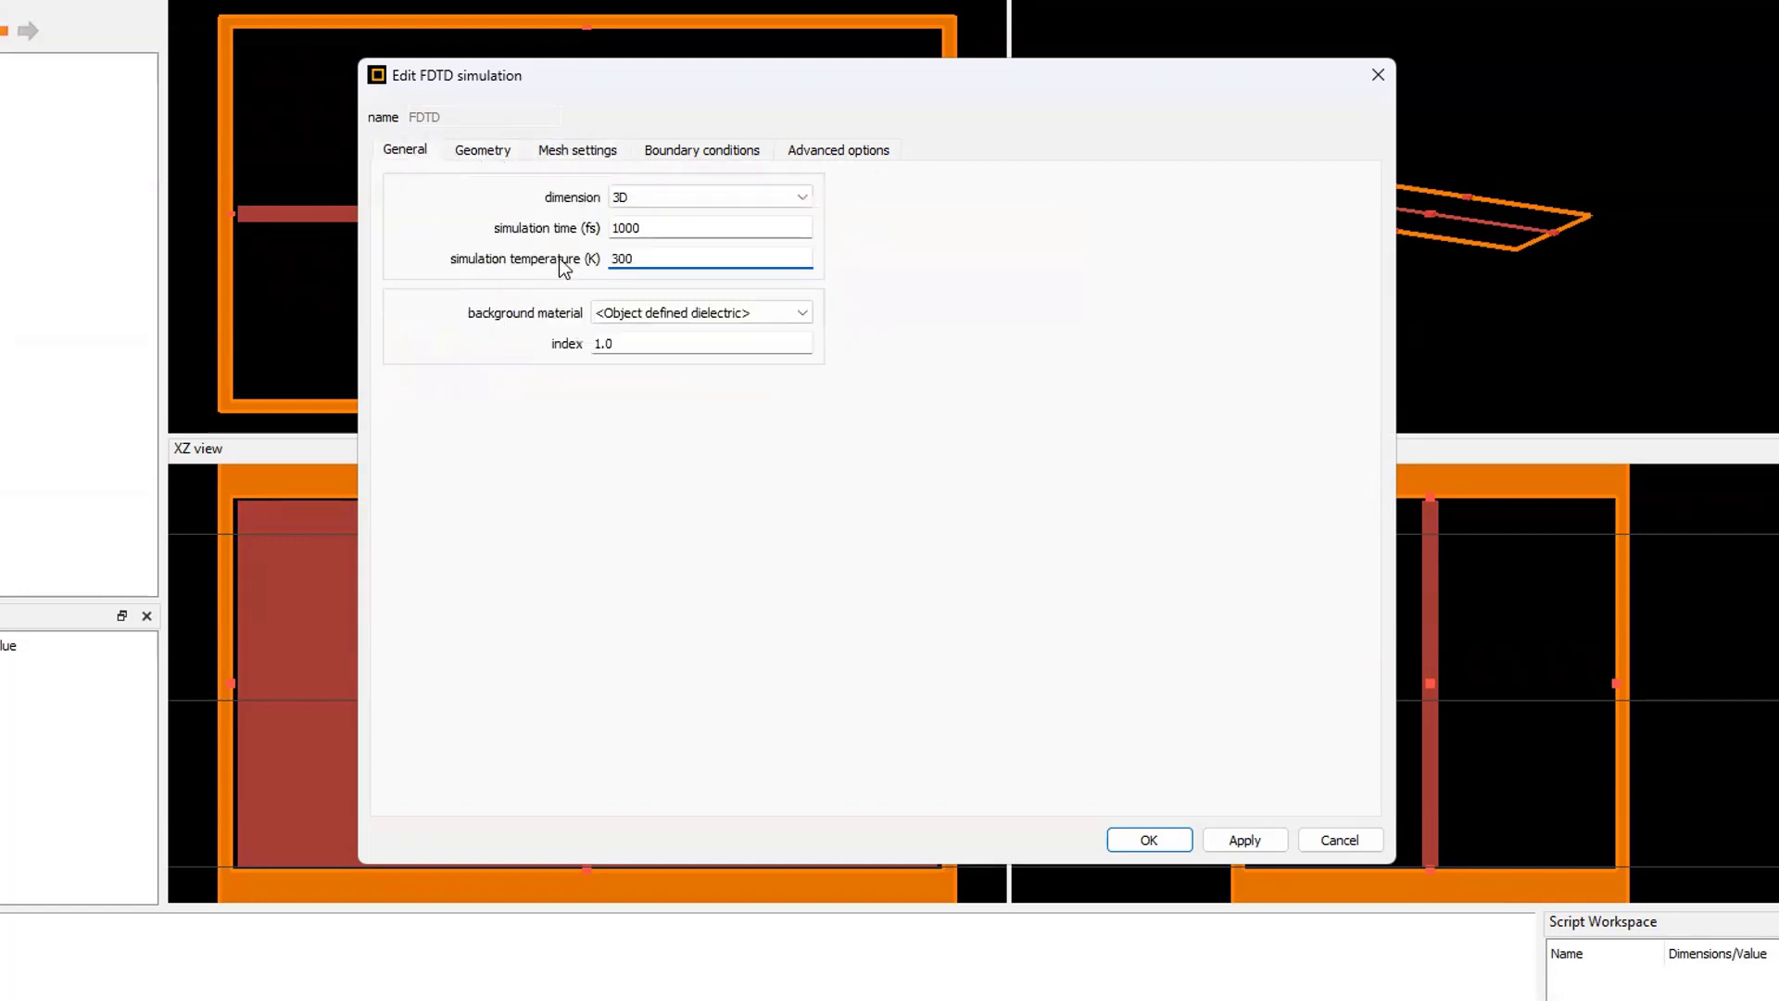
Choose SiO2 (Glass) - Palik from the background material list
{"action": "left_click", "coordinate": [637, 323]}
{"action": "scroll", "coordinate": [649, 412], "scroll_direction": "down", "scroll_amount": 3}
{"action": "scroll", "coordinate": [653, 410], "scroll_direction": "down", "scroll_amount": 1}
{"action": "scroll", "coordinate": [662, 408], "scroll_direction": "down", "scroll_amount": 2}
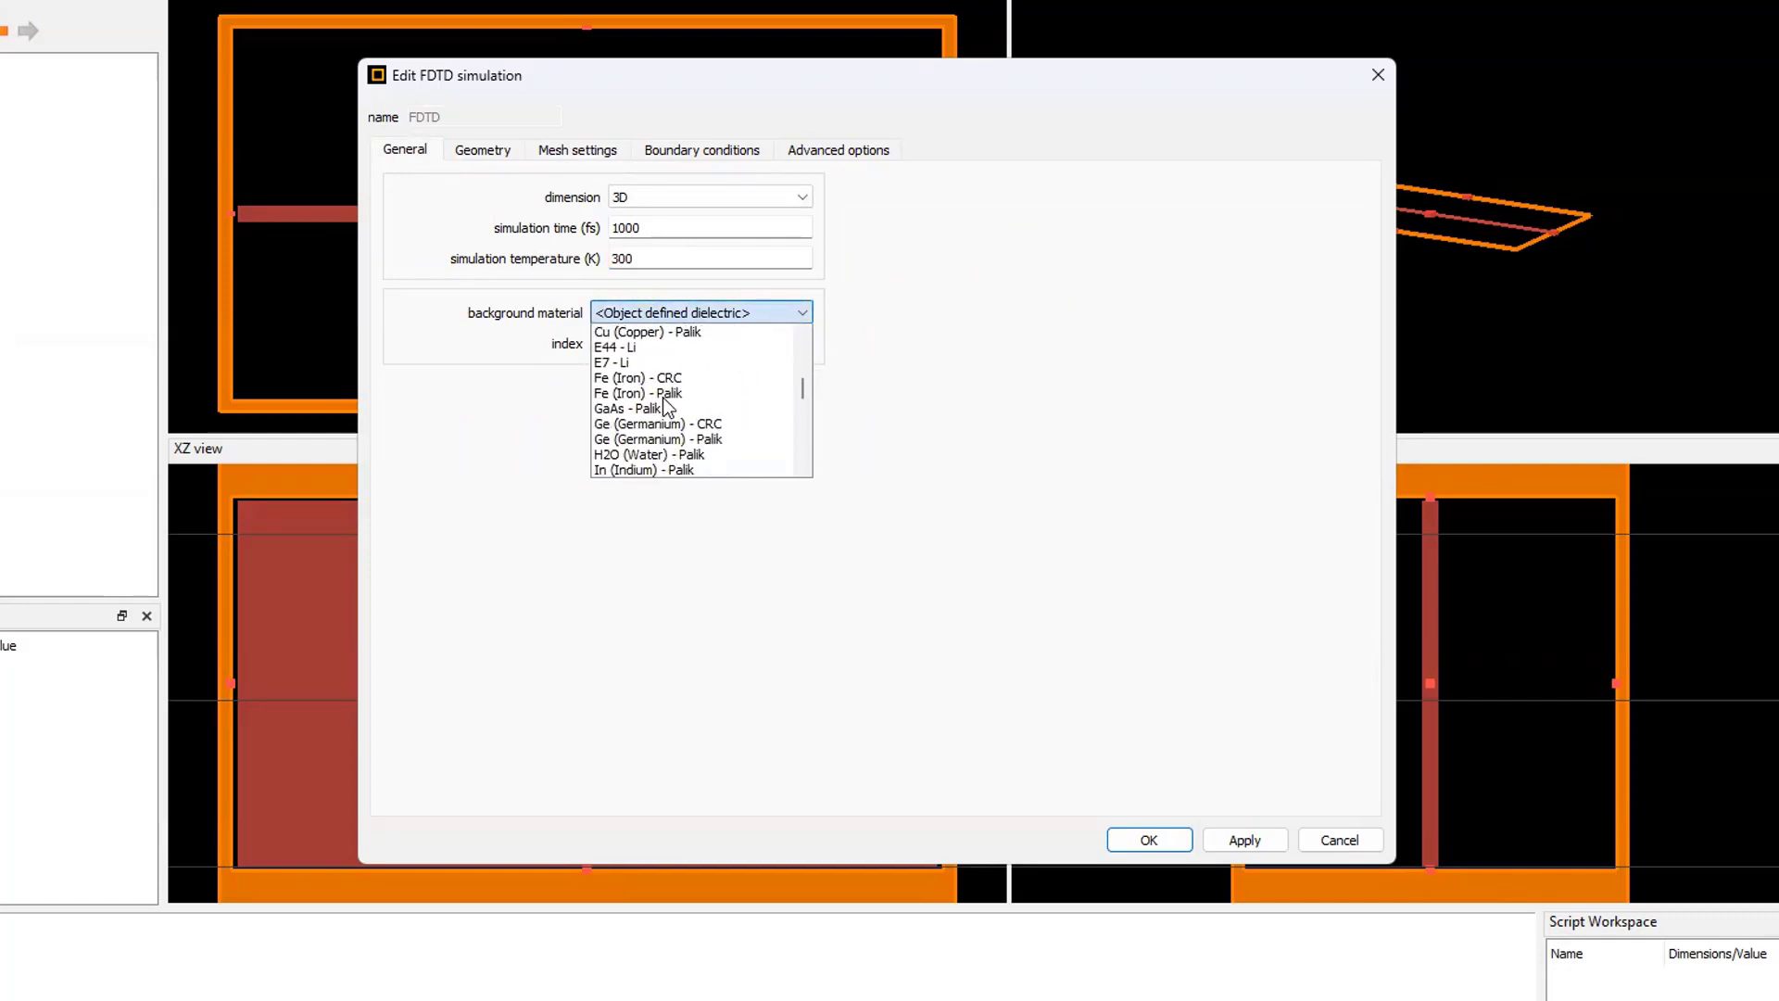
{"action": "scroll", "coordinate": [663, 426], "scroll_direction": "down", "scroll_amount": 1}
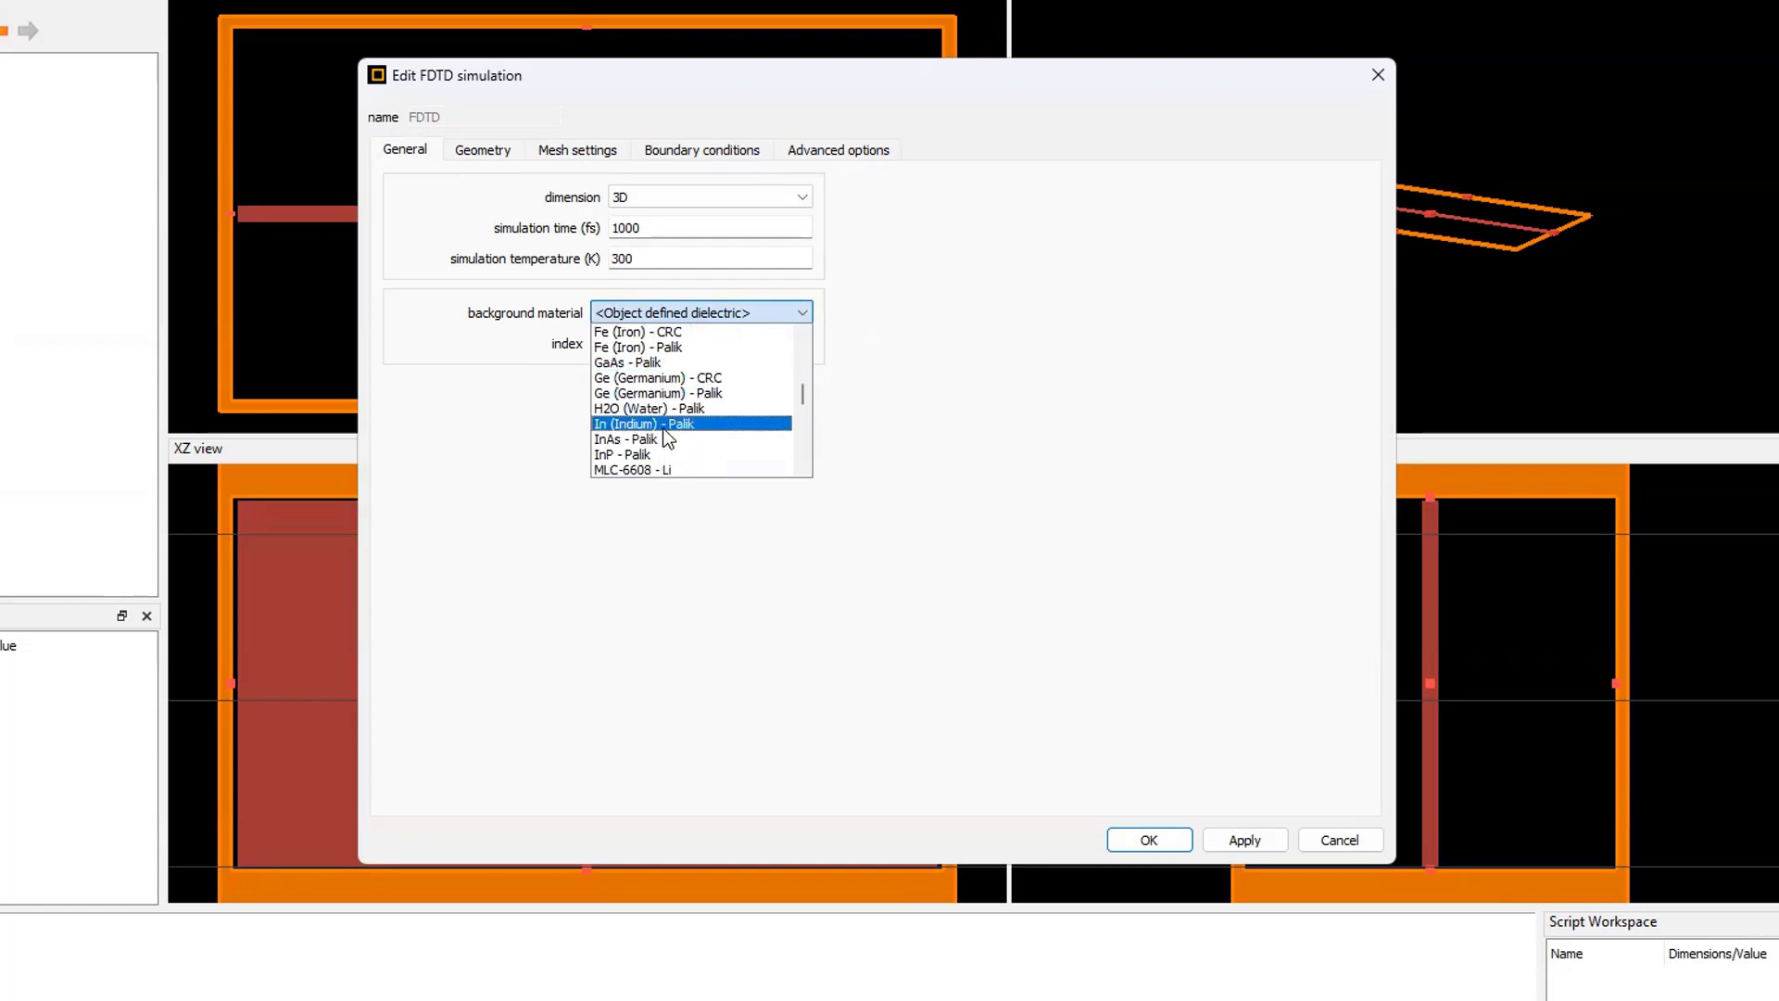
{"action": "scroll", "coordinate": [672, 428], "scroll_direction": "down", "scroll_amount": 2}
{"action": "scroll", "coordinate": [673, 429], "scroll_direction": "up", "scroll_amount": 2}
{"action": "scroll", "coordinate": [673, 428], "scroll_direction": "up", "scroll_amount": 1}
{"action": "scroll", "coordinate": [669, 429], "scroll_direction": "up", "scroll_amount": 2}
{"action": "scroll", "coordinate": [669, 428], "scroll_direction": "down", "scroll_amount": 3}
{"action": "scroll", "coordinate": [669, 428], "scroll_direction": "down", "scroll_amount": 3}
{"action": "scroll", "coordinate": [671, 428], "scroll_direction": "down", "scroll_amount": 2}
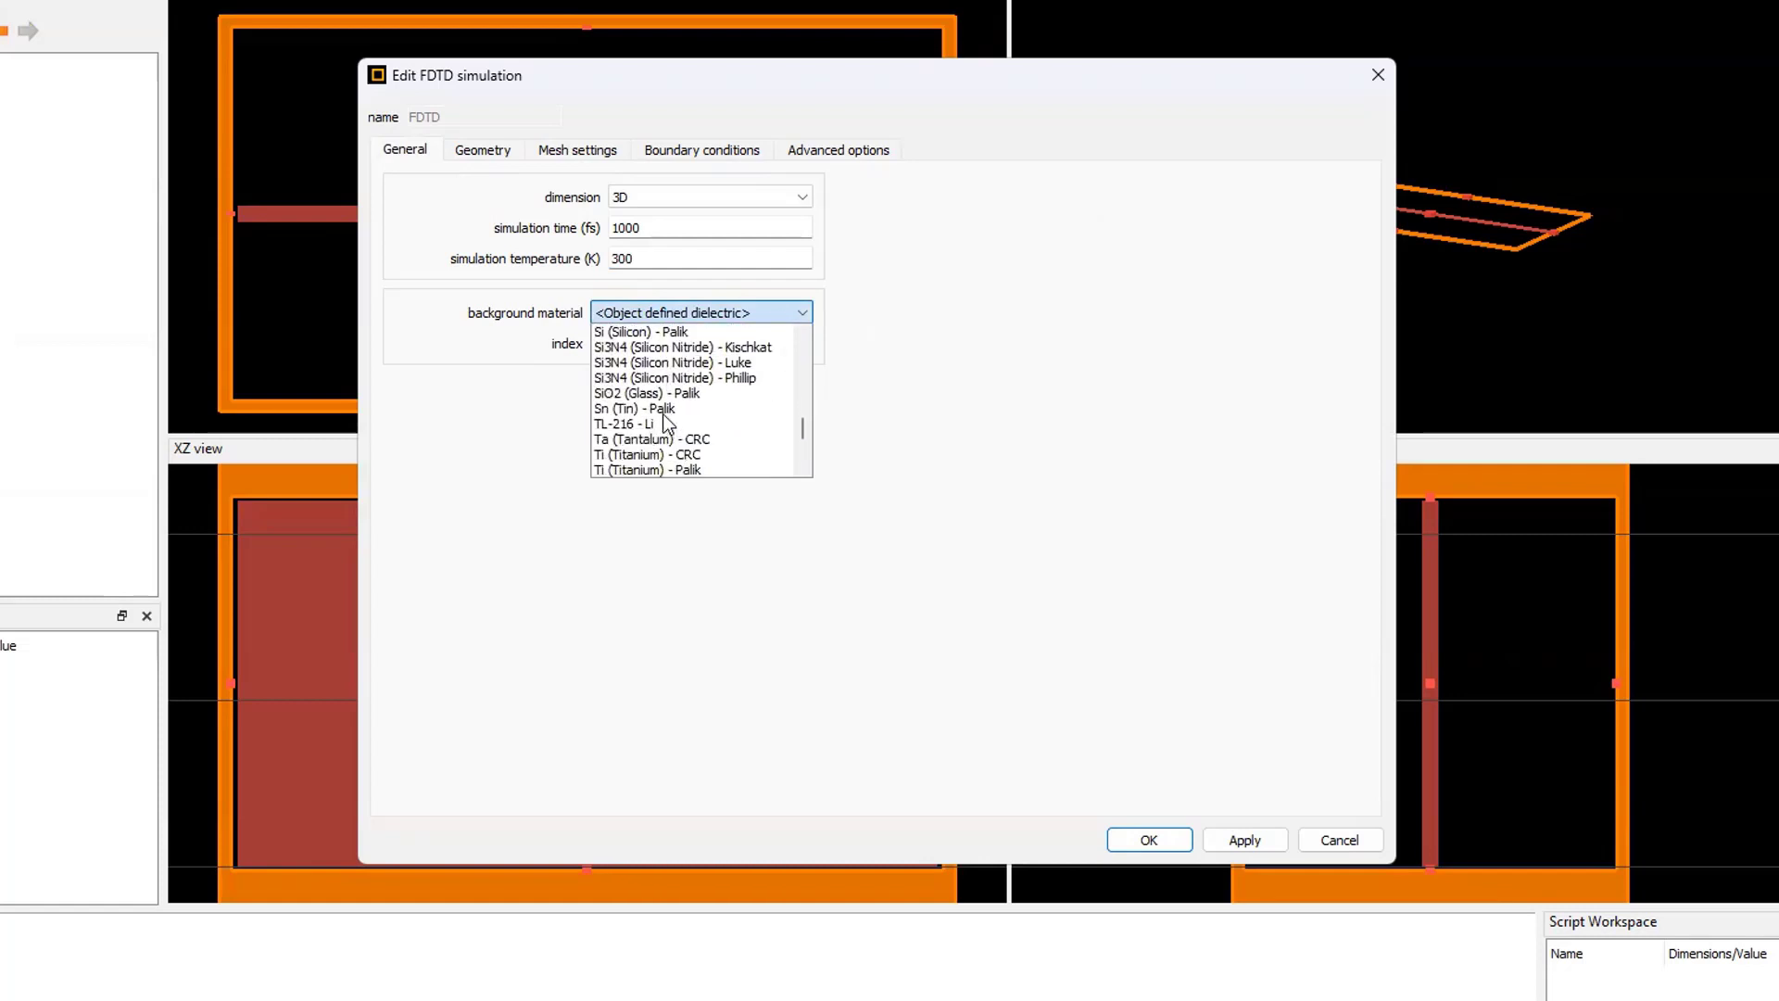
{"action": "left_click", "coordinate": [638, 393]}
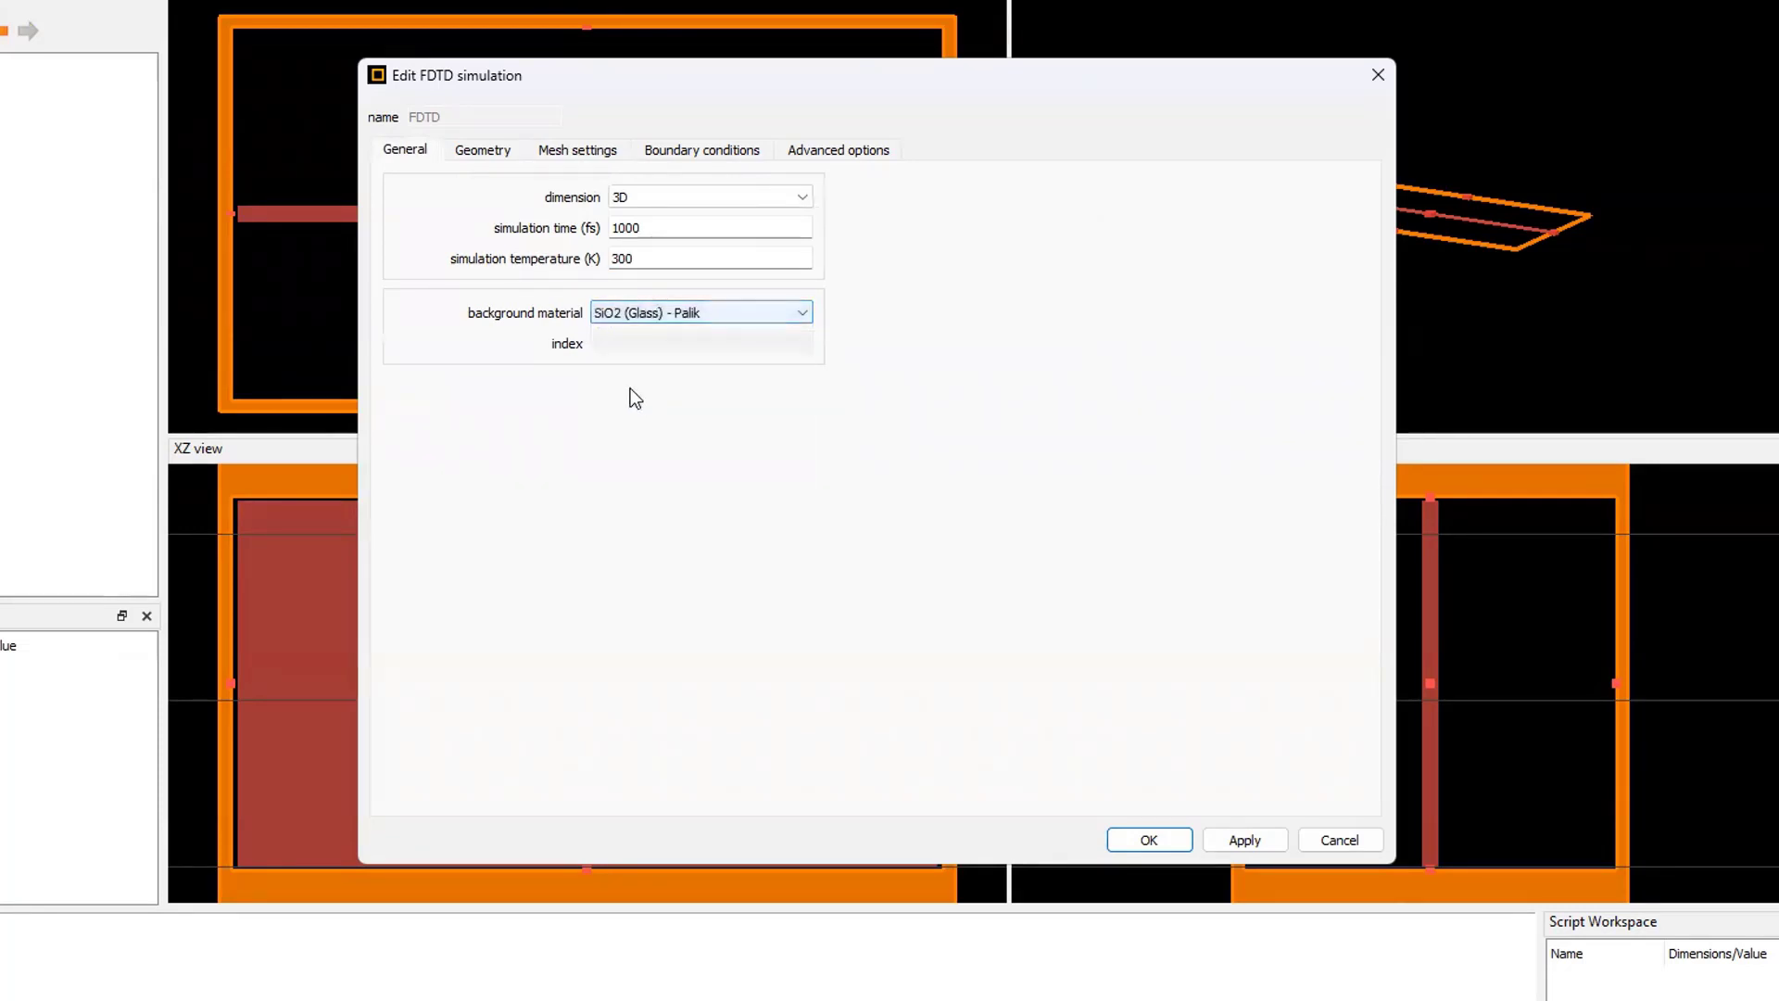
Review the mesh and boundary condition tabs, apply the region settings, and zoom to extent
{"action": "left_click", "coordinate": [577, 150]}
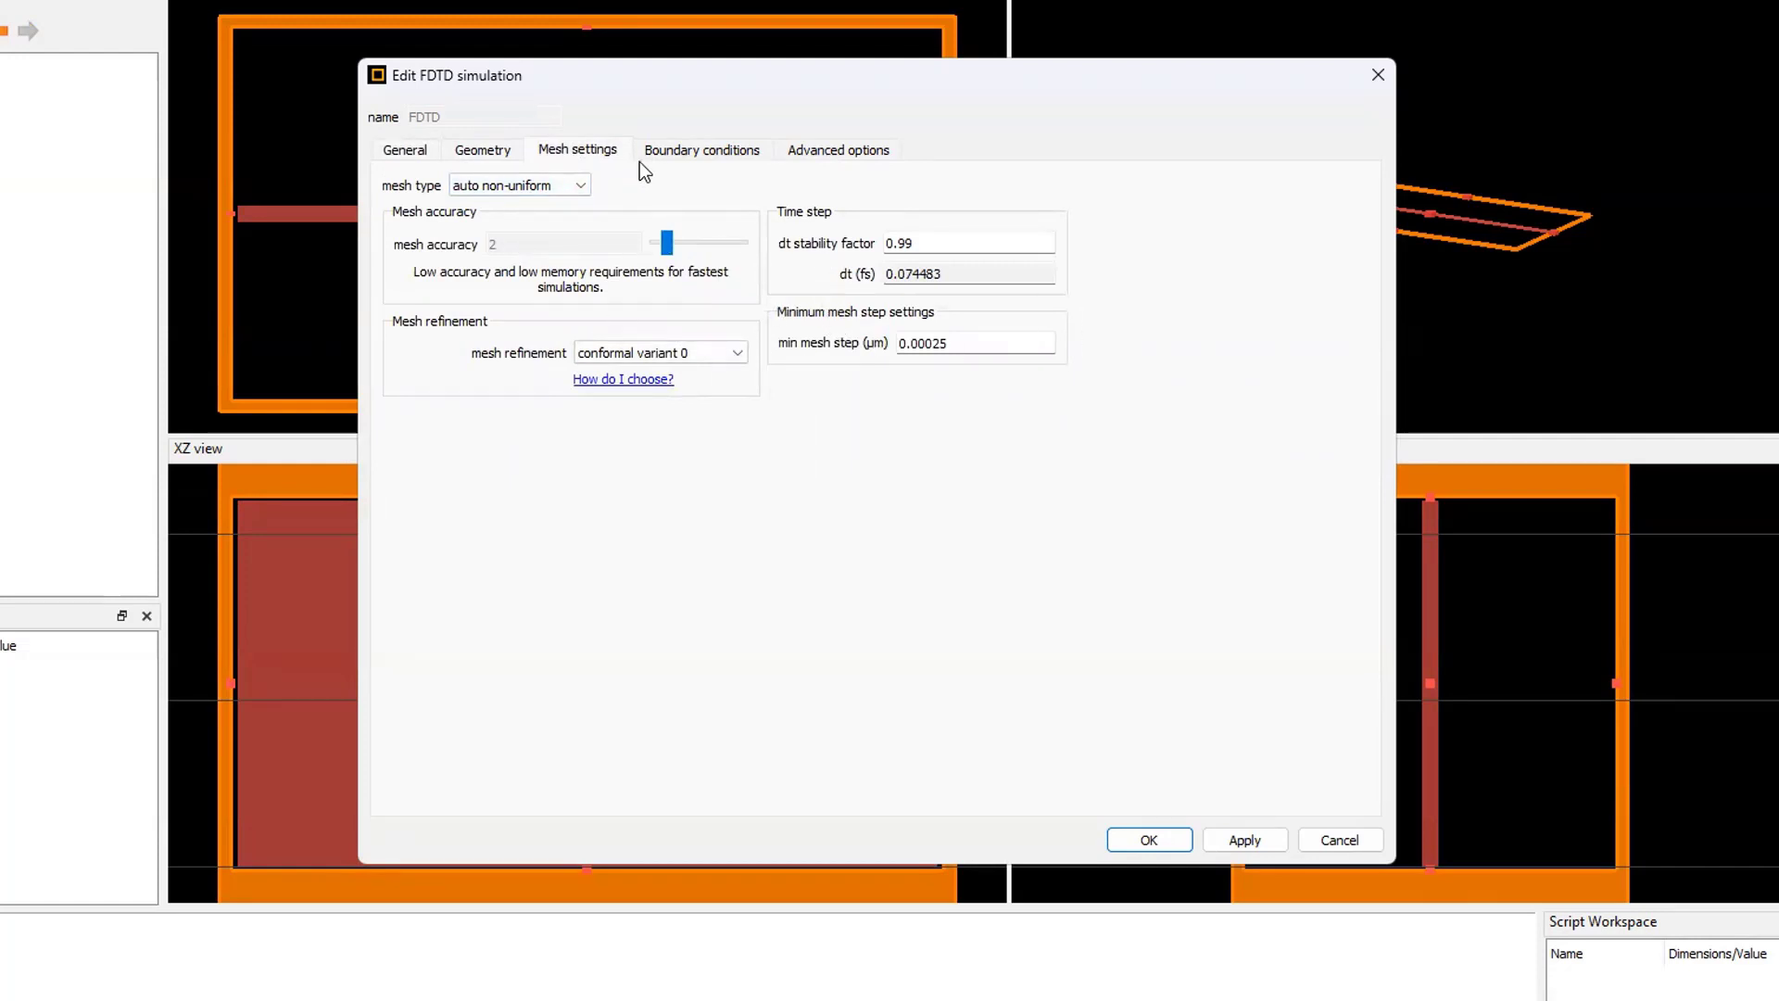
{"action": "left_click", "coordinate": [697, 151]}
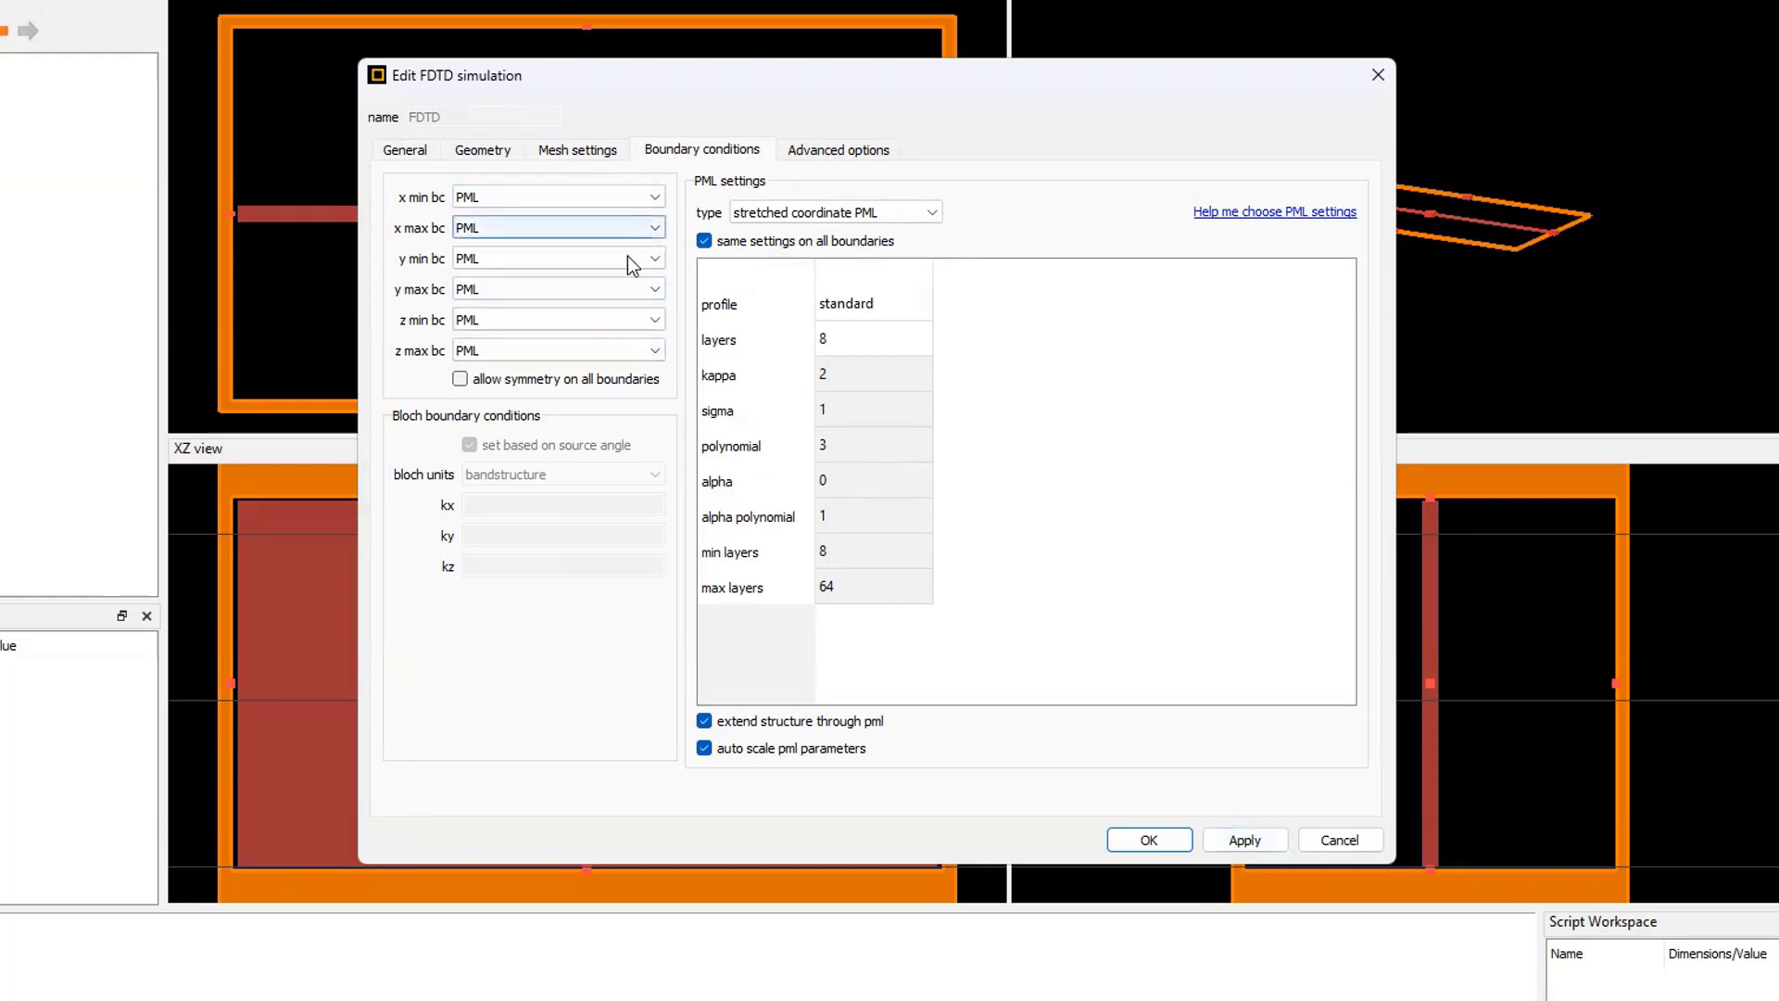
{"action": "left_click", "coordinate": [419, 159]}
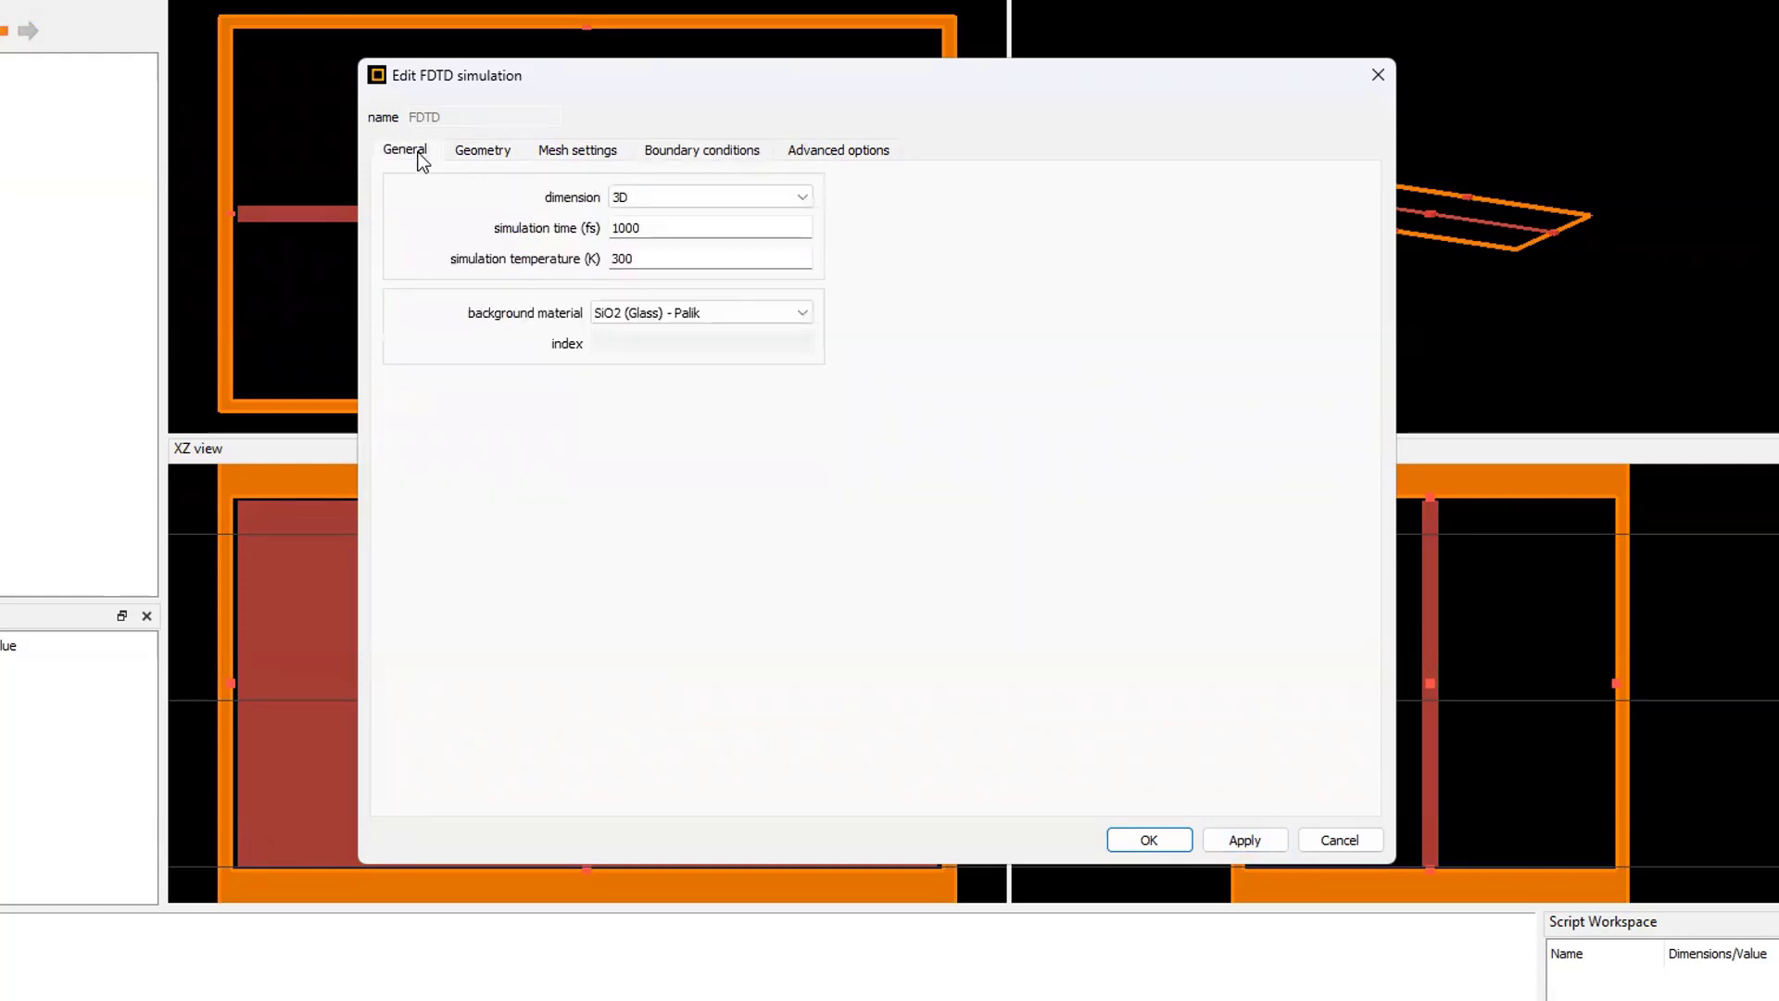
{"action": "left_click", "coordinate": [1220, 842]}
{"action": "left_click", "coordinate": [1164, 838]}
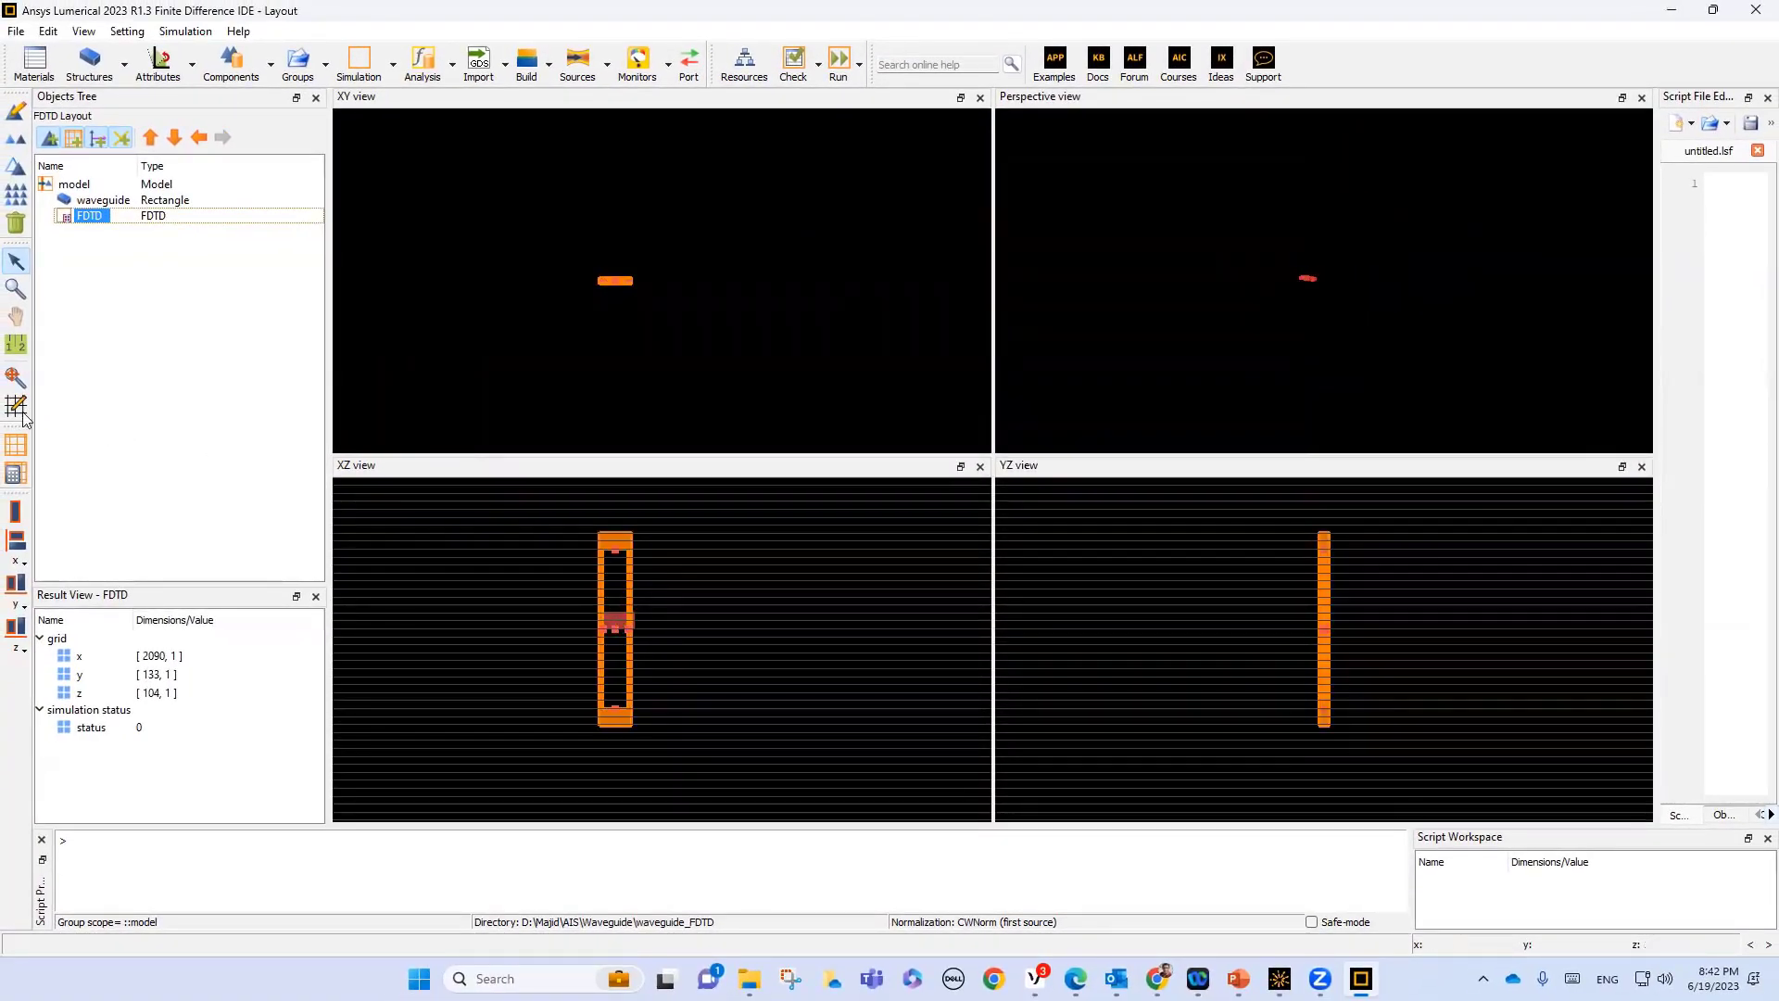
{"action": "left_click", "coordinate": [11, 376]}
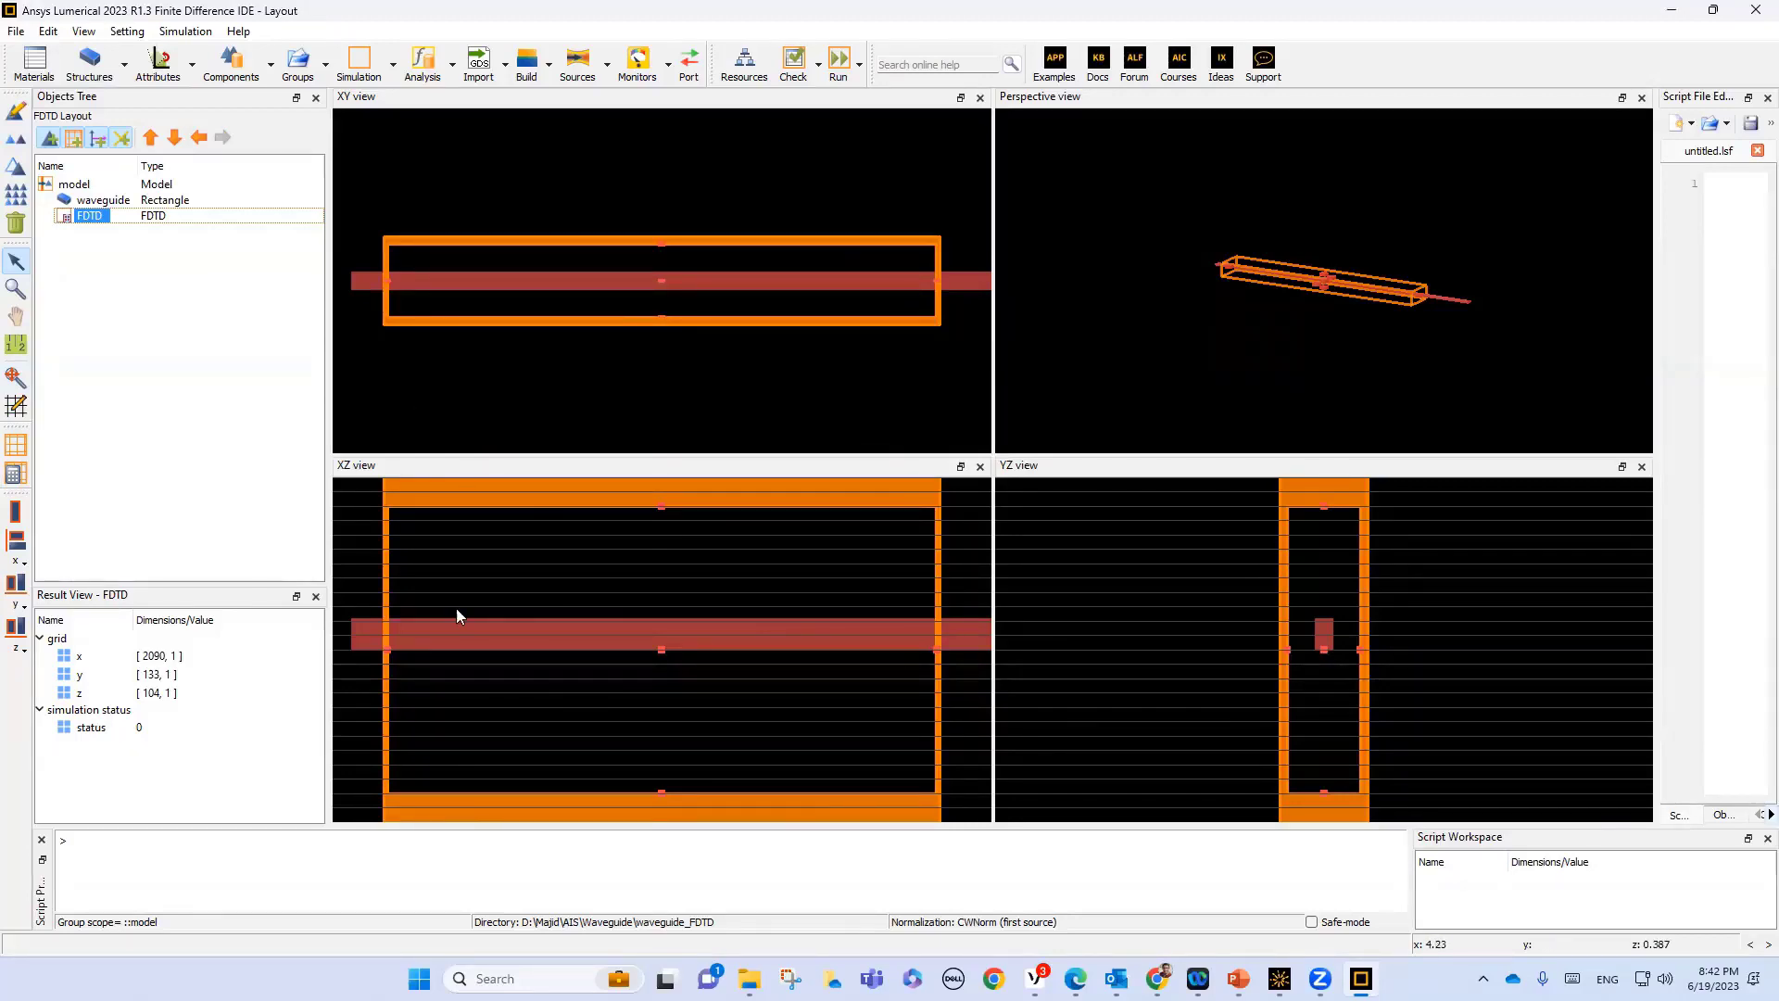
Drag the region's top and bottom edges toward the waveguide in XZ and YZ views, giving 78 z cells
{"action": "left_click_drag", "start_coordinate": [662, 504], "coordinate": [667, 530]}
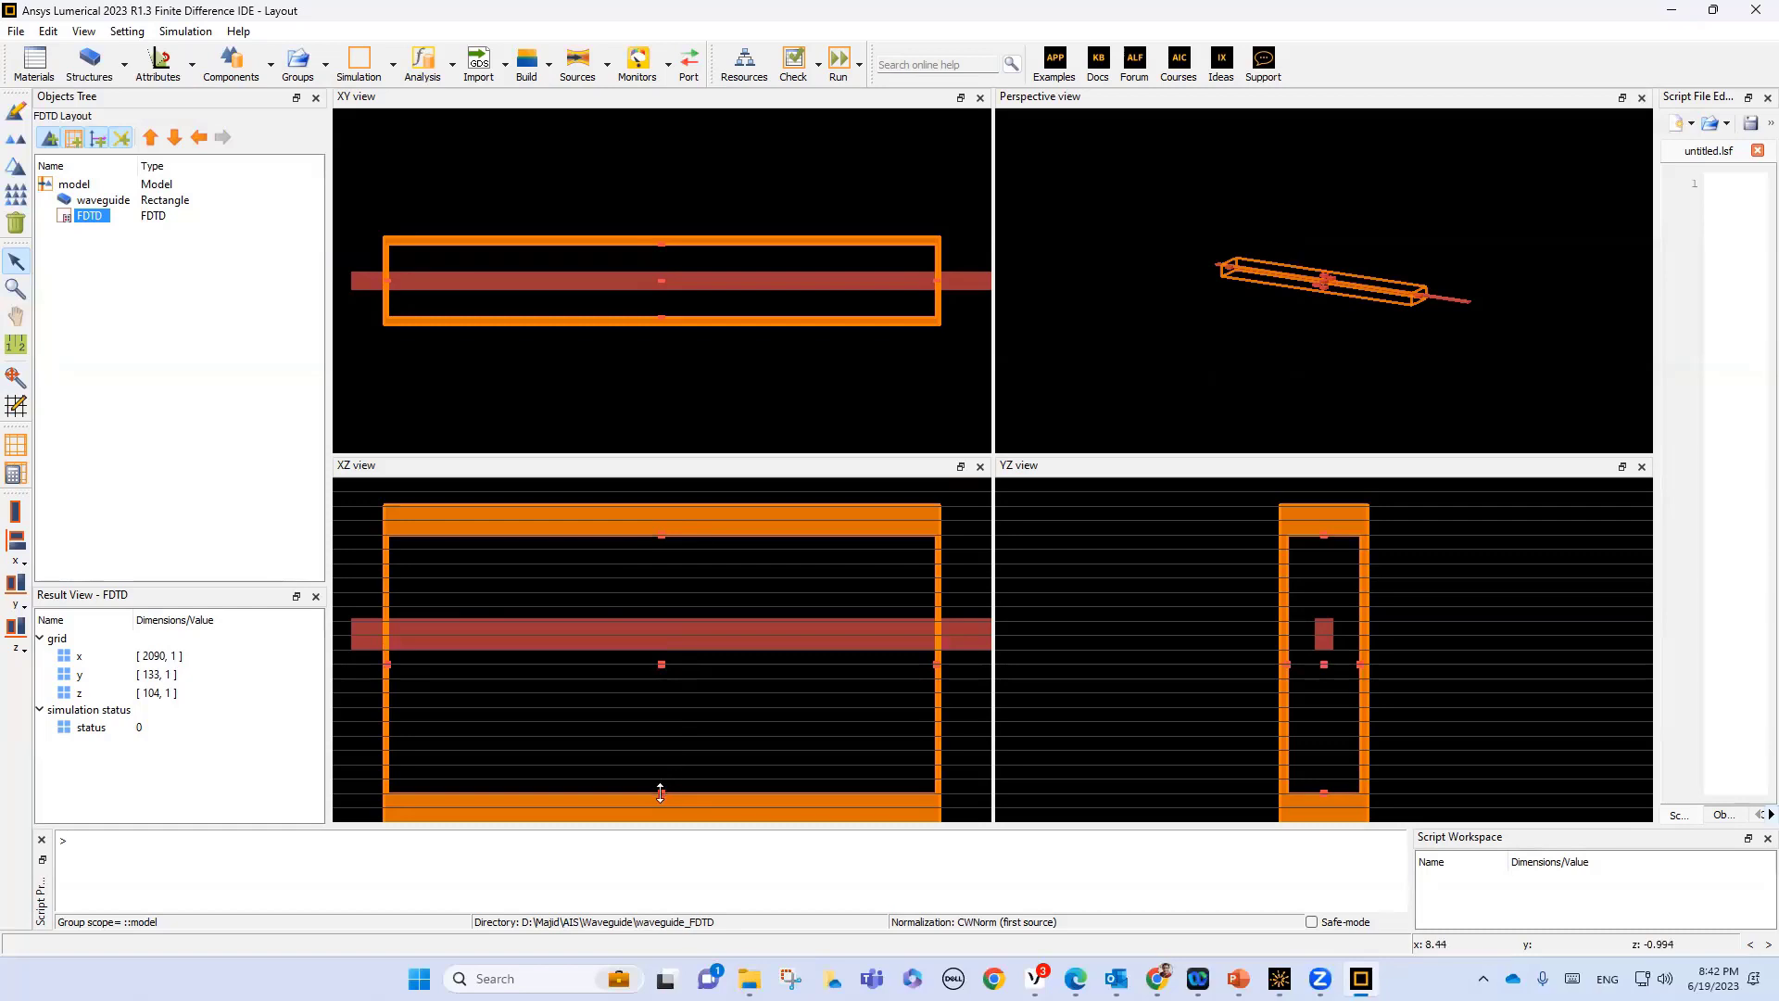
{"action": "left_click_drag", "start_coordinate": [661, 792], "coordinate": [659, 762]}
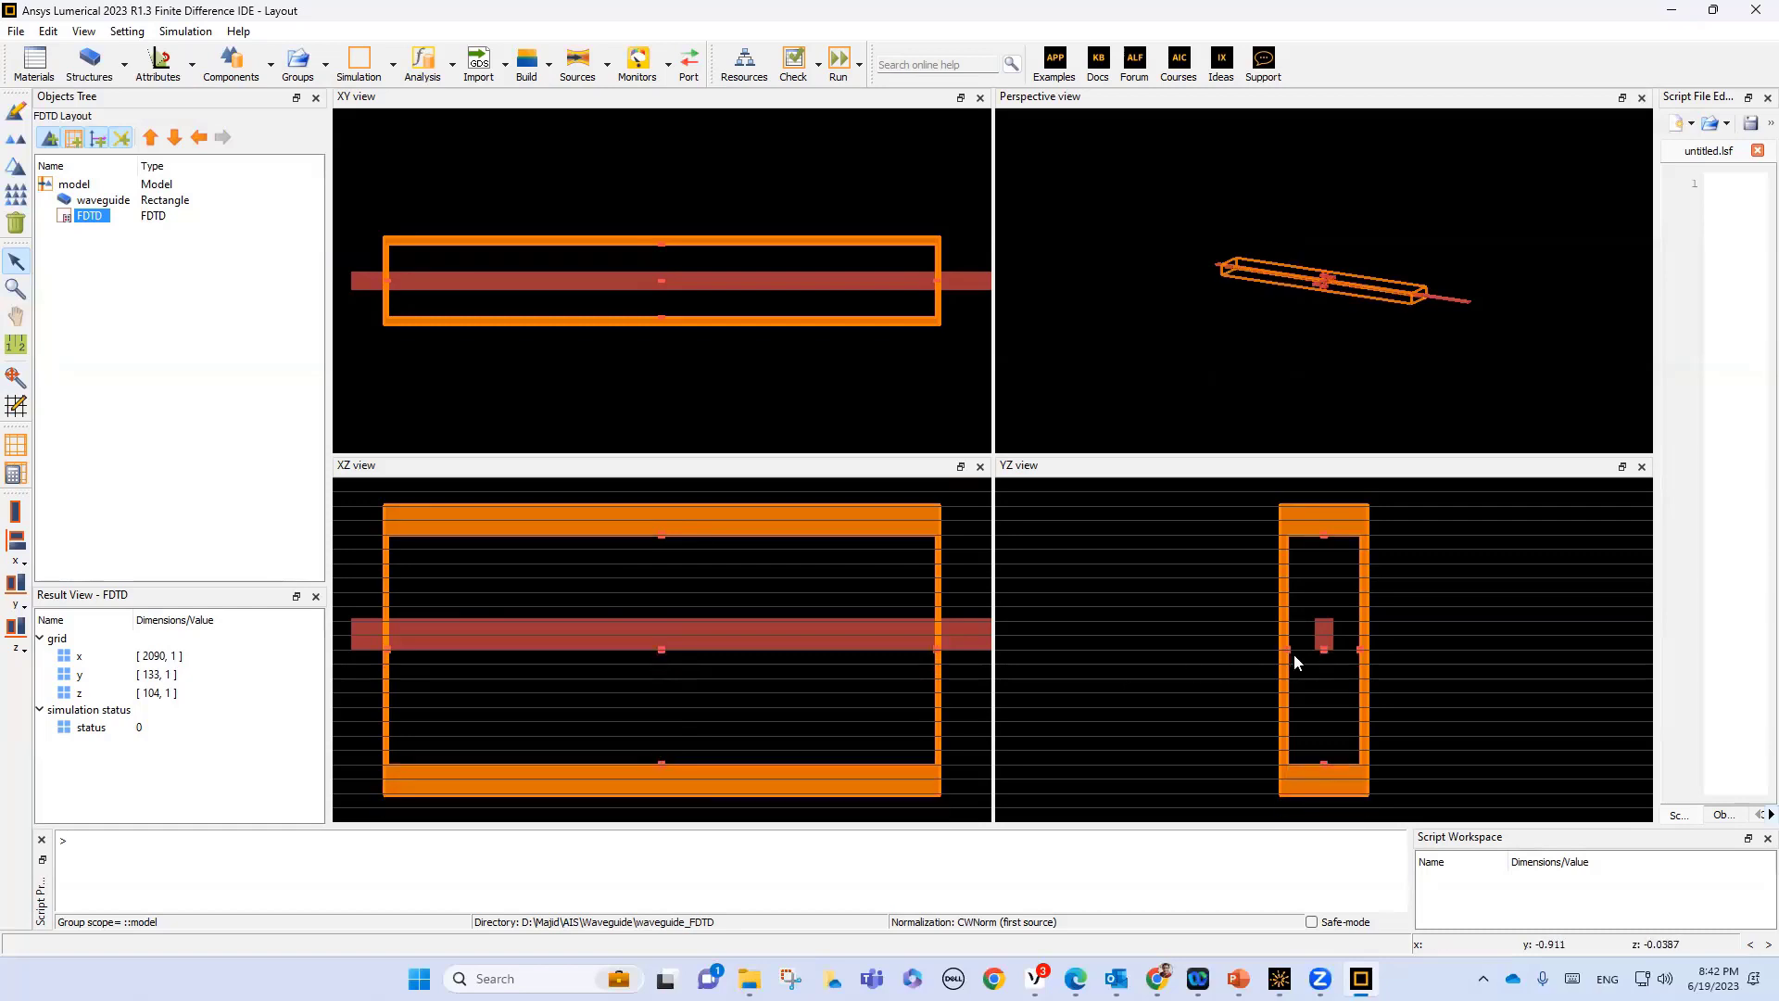
{"action": "left_click_drag", "start_coordinate": [1320, 536], "coordinate": [1321, 559]}
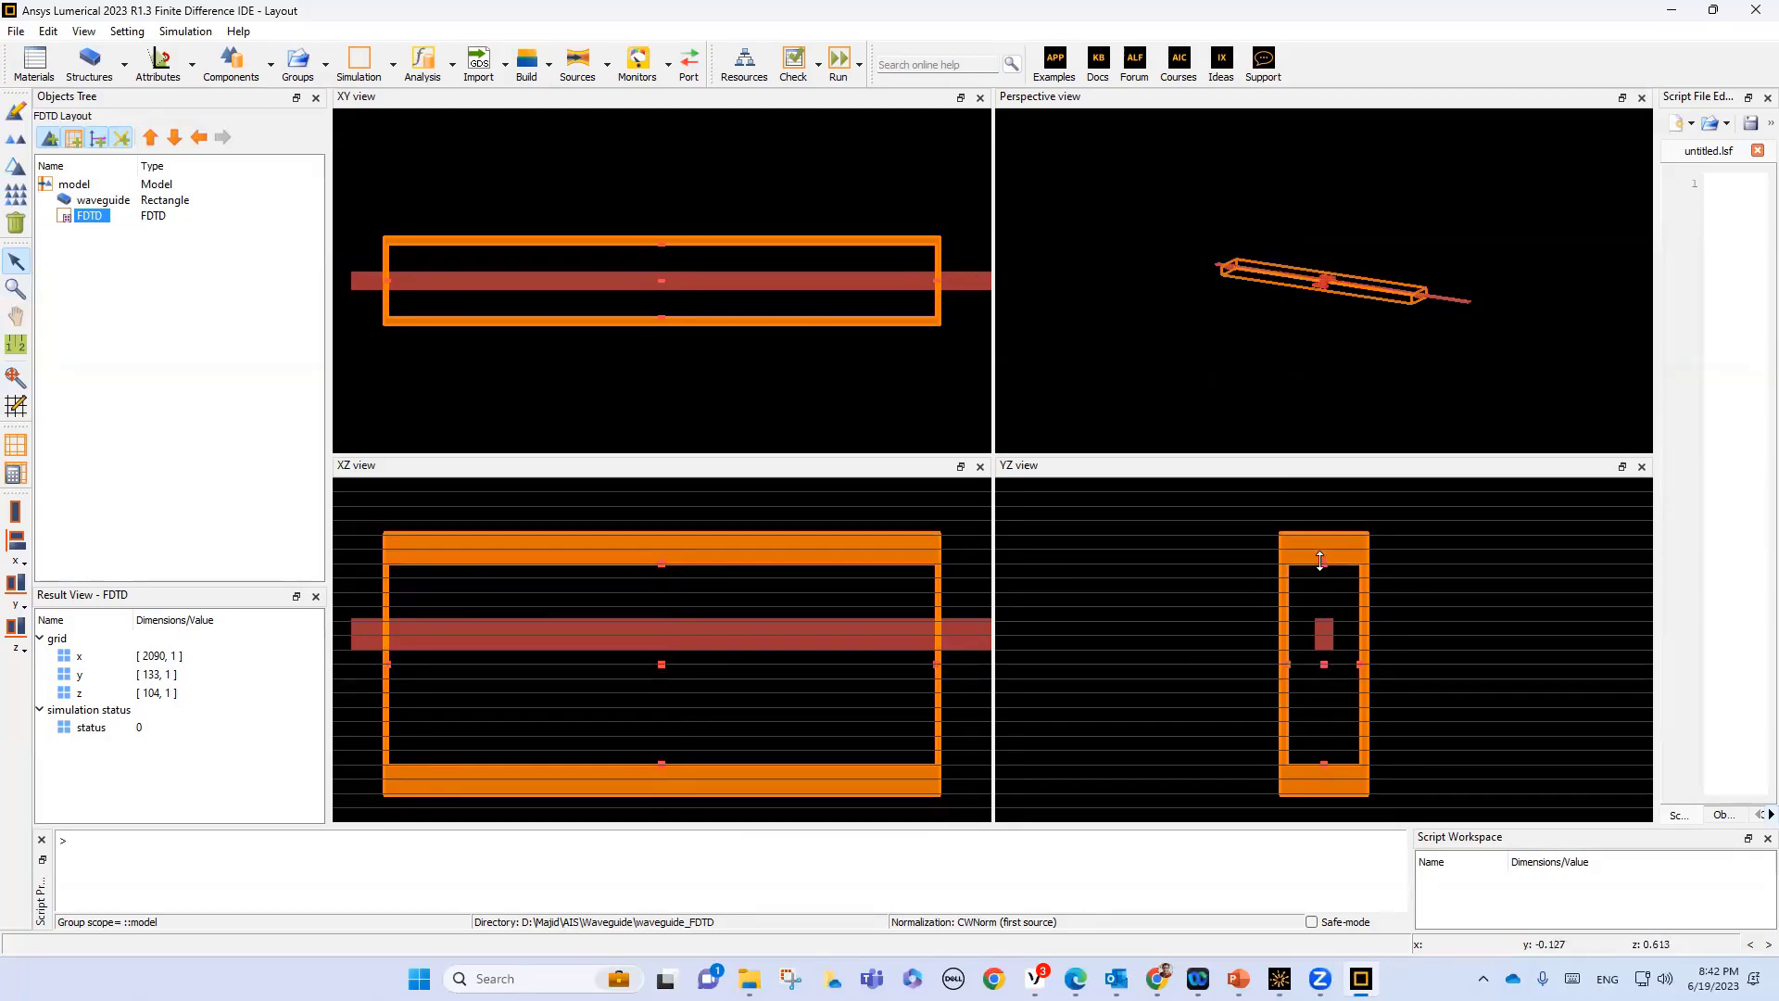
{"action": "left_click_drag", "start_coordinate": [1329, 764], "coordinate": [1324, 748]}
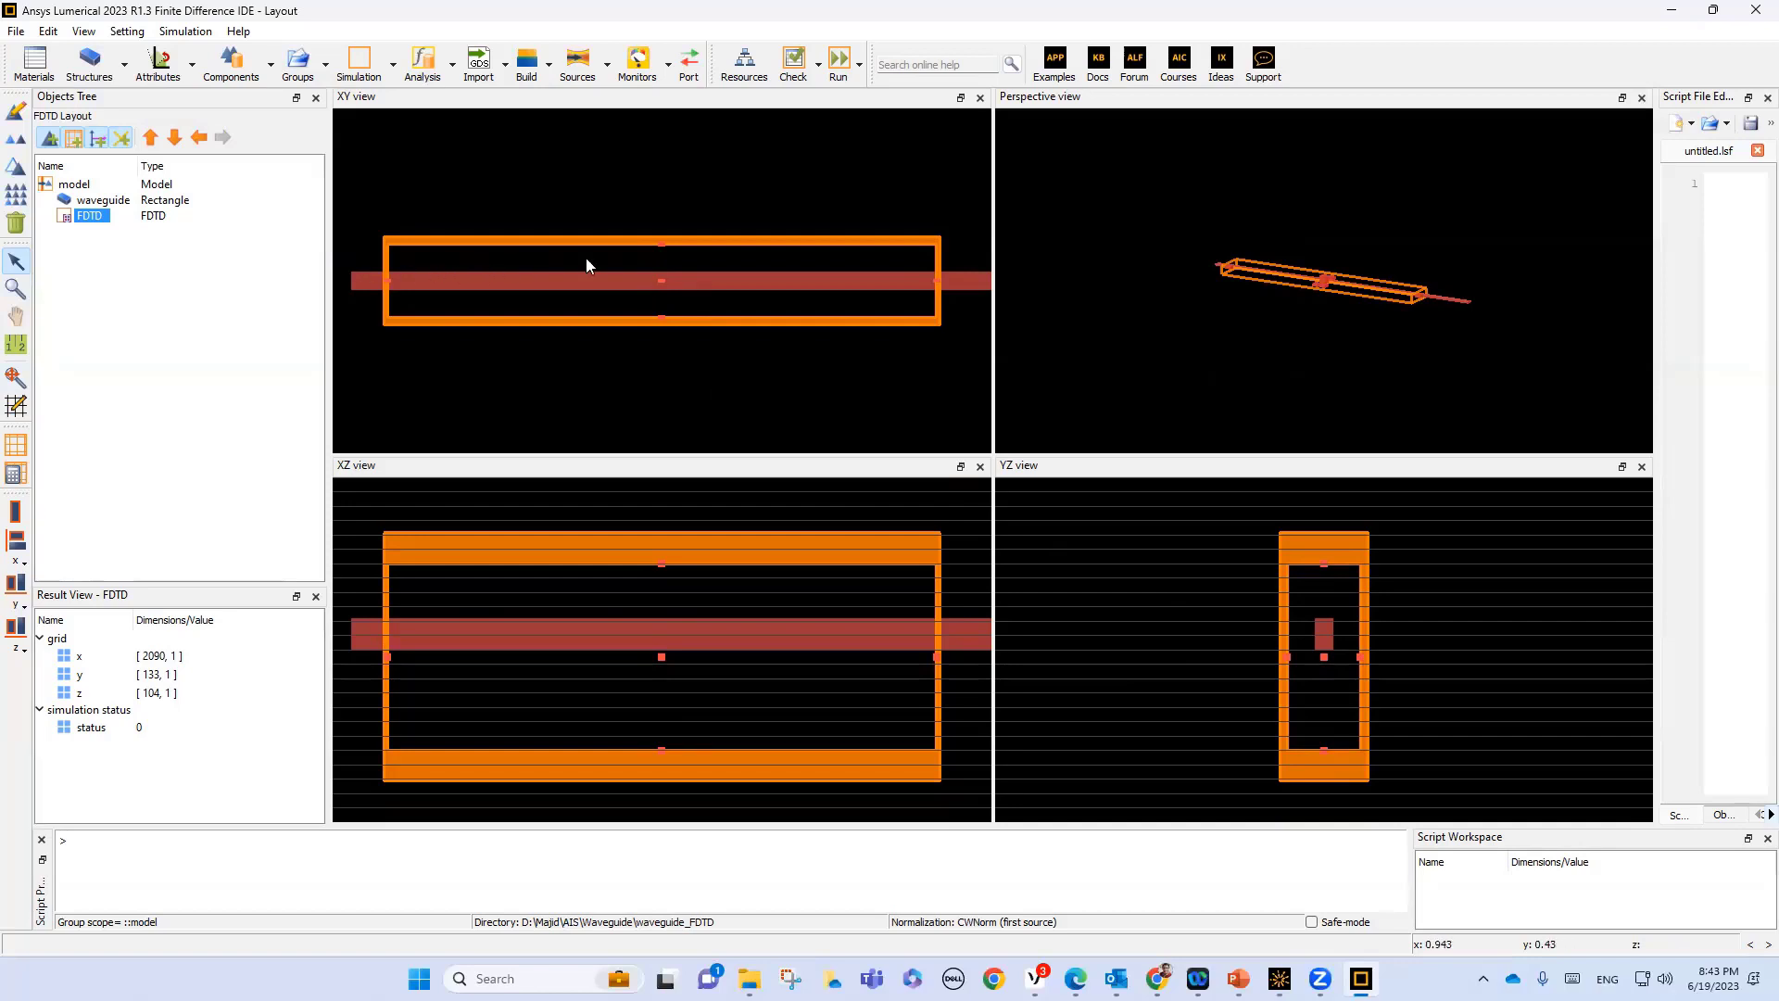
{"action": "left_click", "coordinate": [130, 271]}
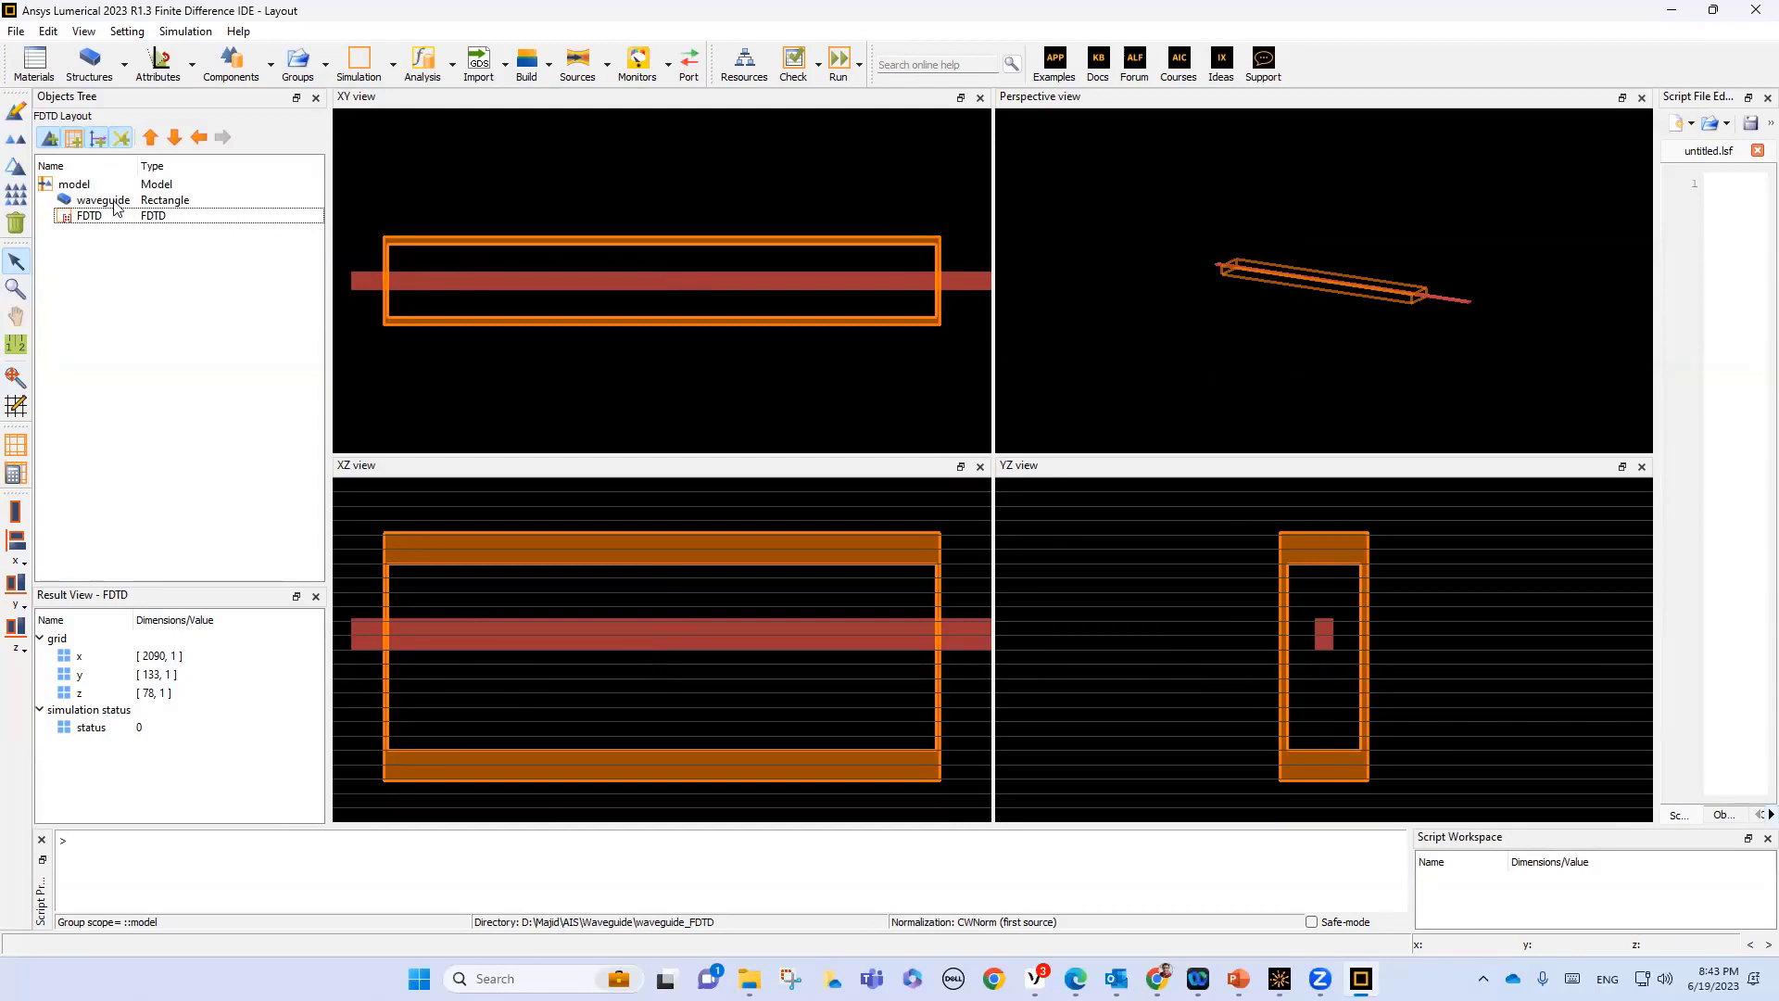
Add port 1 at the region's left end, set its z centre to 0, then nudge it slightly
{"action": "left_click", "coordinate": [693, 67]}
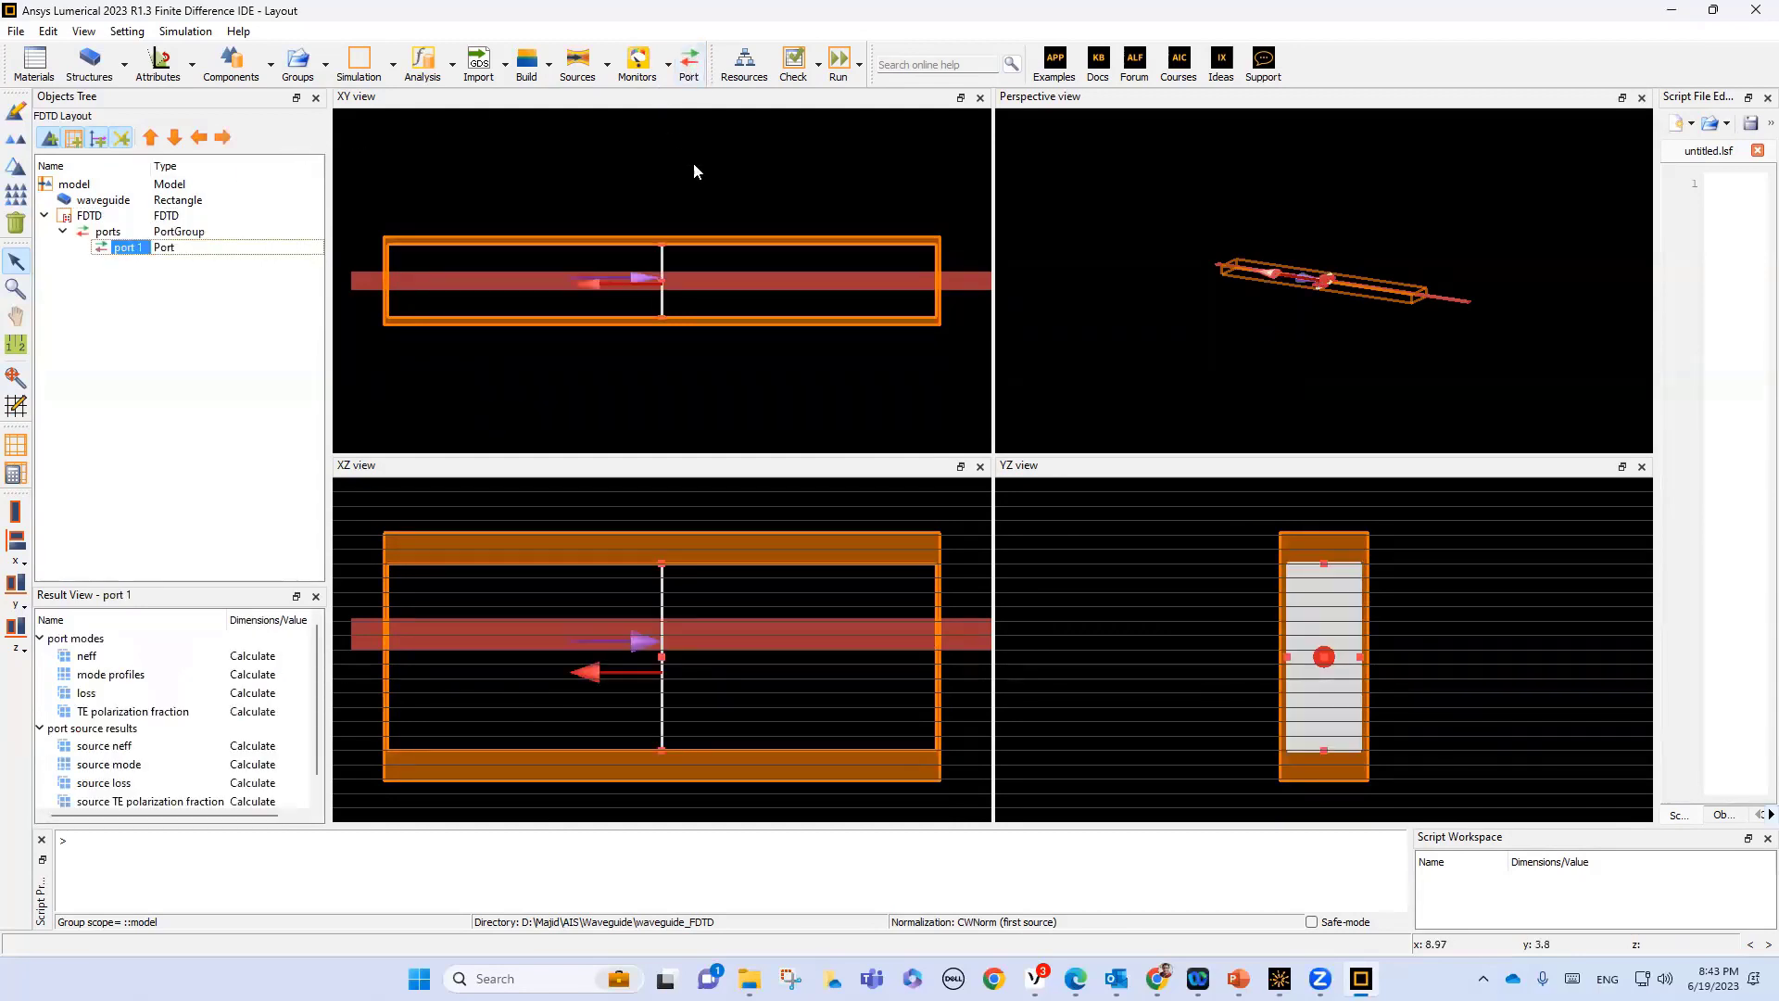
{"action": "left_click_drag", "start_coordinate": [661, 282], "coordinate": [419, 281]}
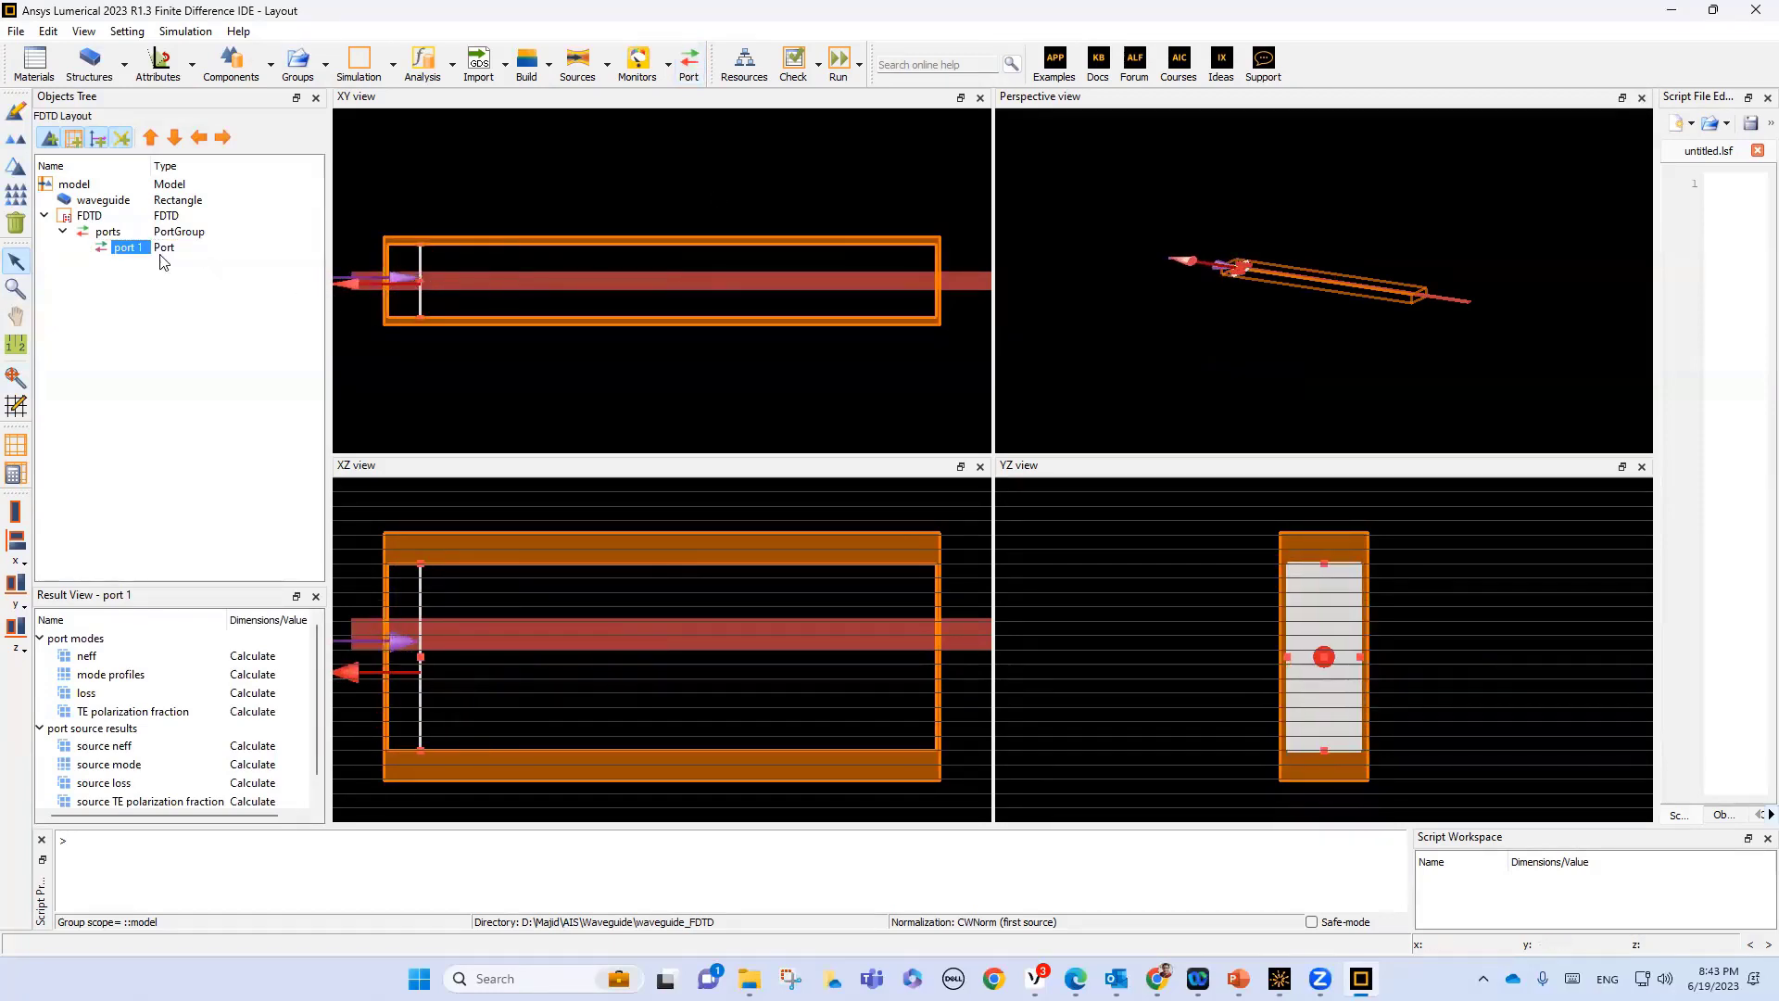
{"action": "right_click", "coordinate": [117, 251]}
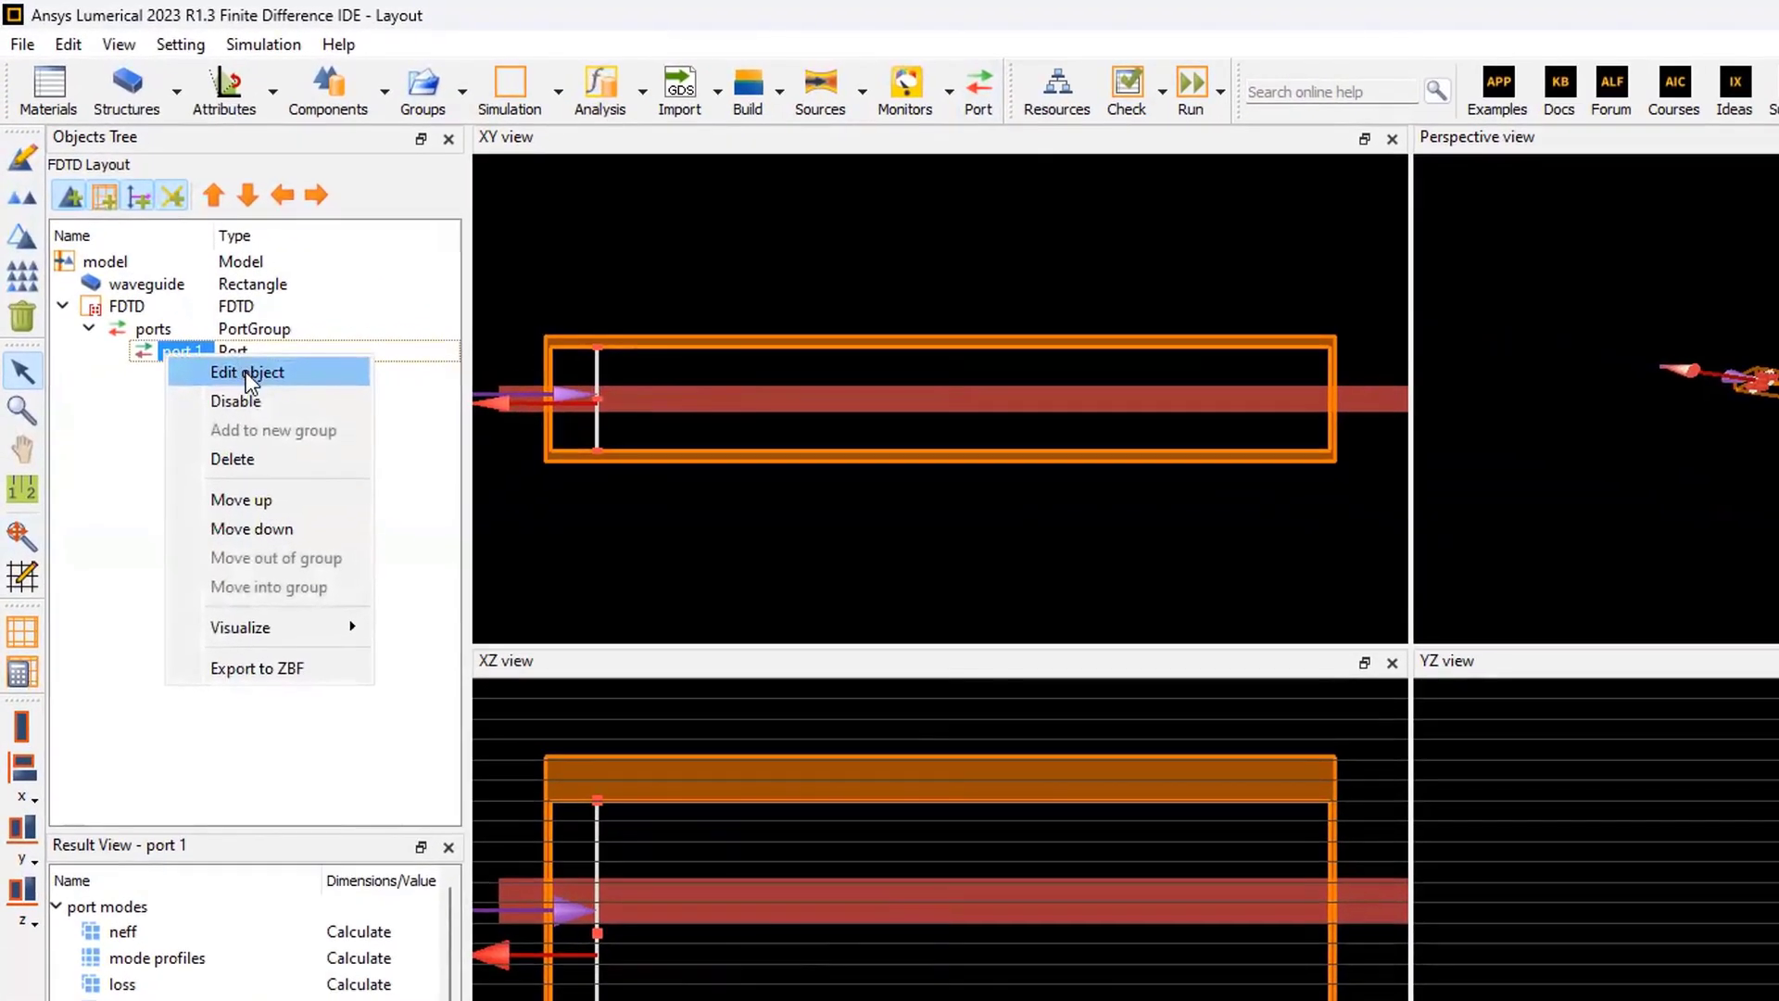
{"action": "left_click", "coordinate": [179, 274]}
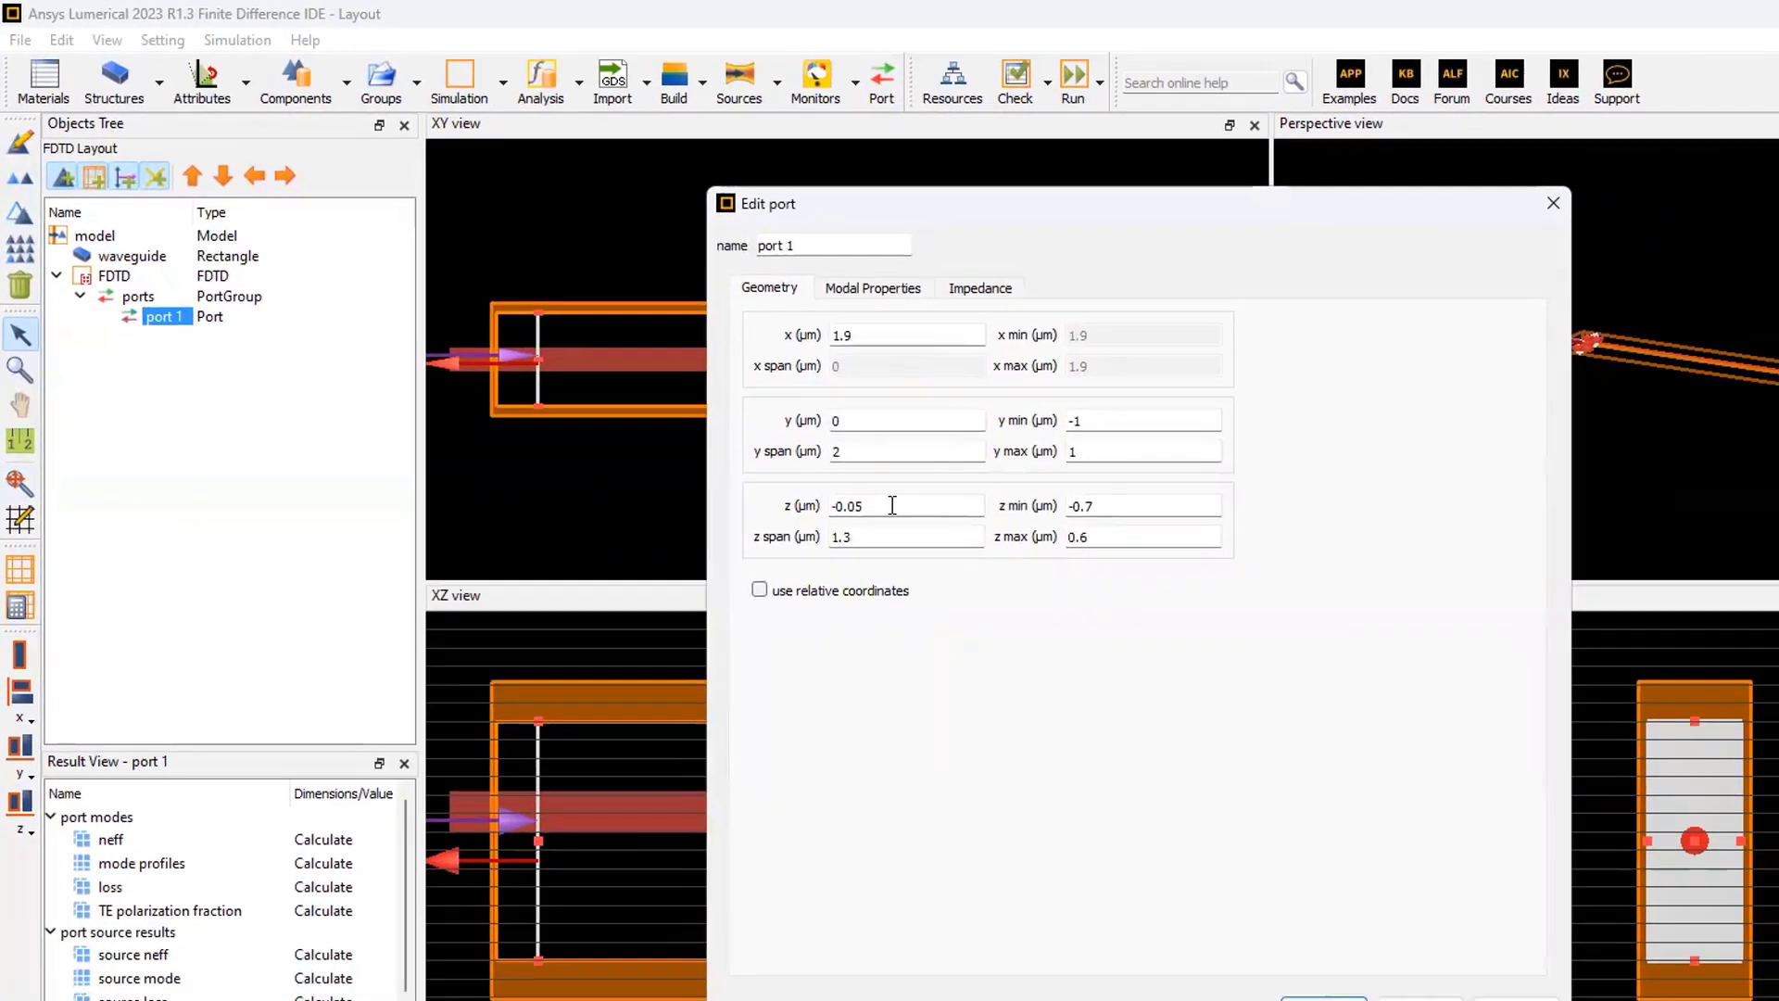
{"action": "double_click", "coordinate": [893, 505]}
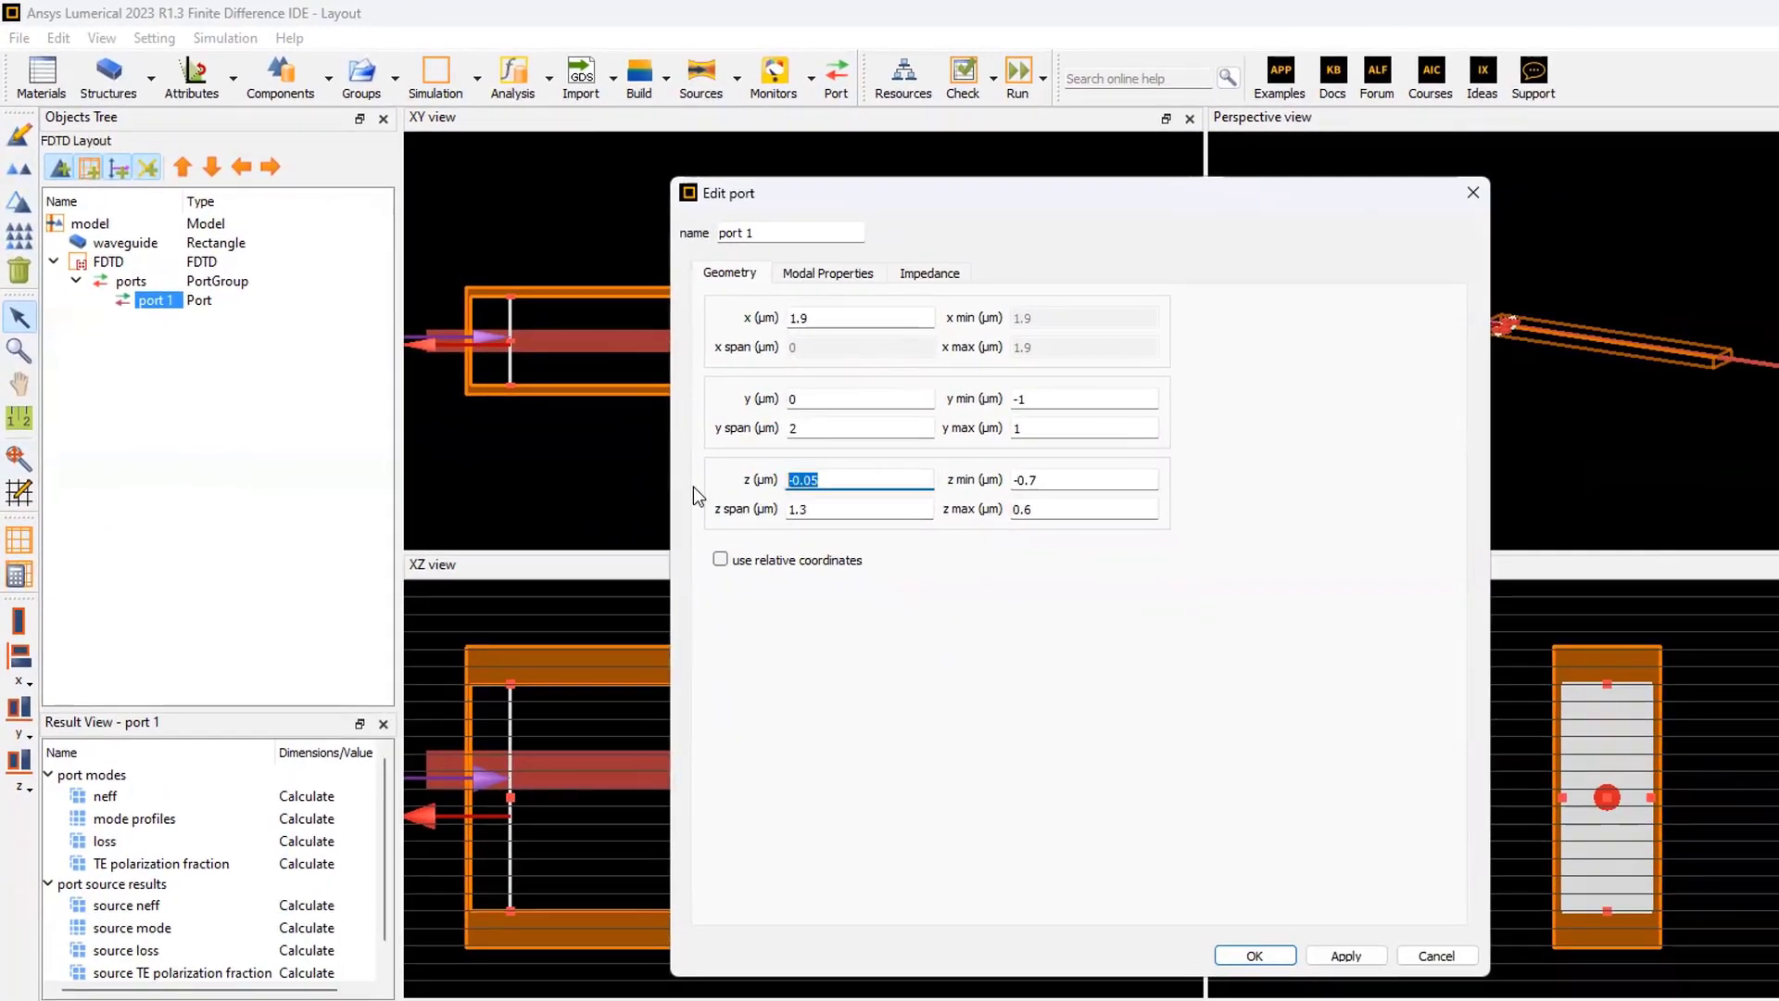
{"action": "type", "text": "0"}
{"action": "left_click", "coordinate": [1344, 954]}
{"action": "left_click", "coordinate": [1256, 955]}
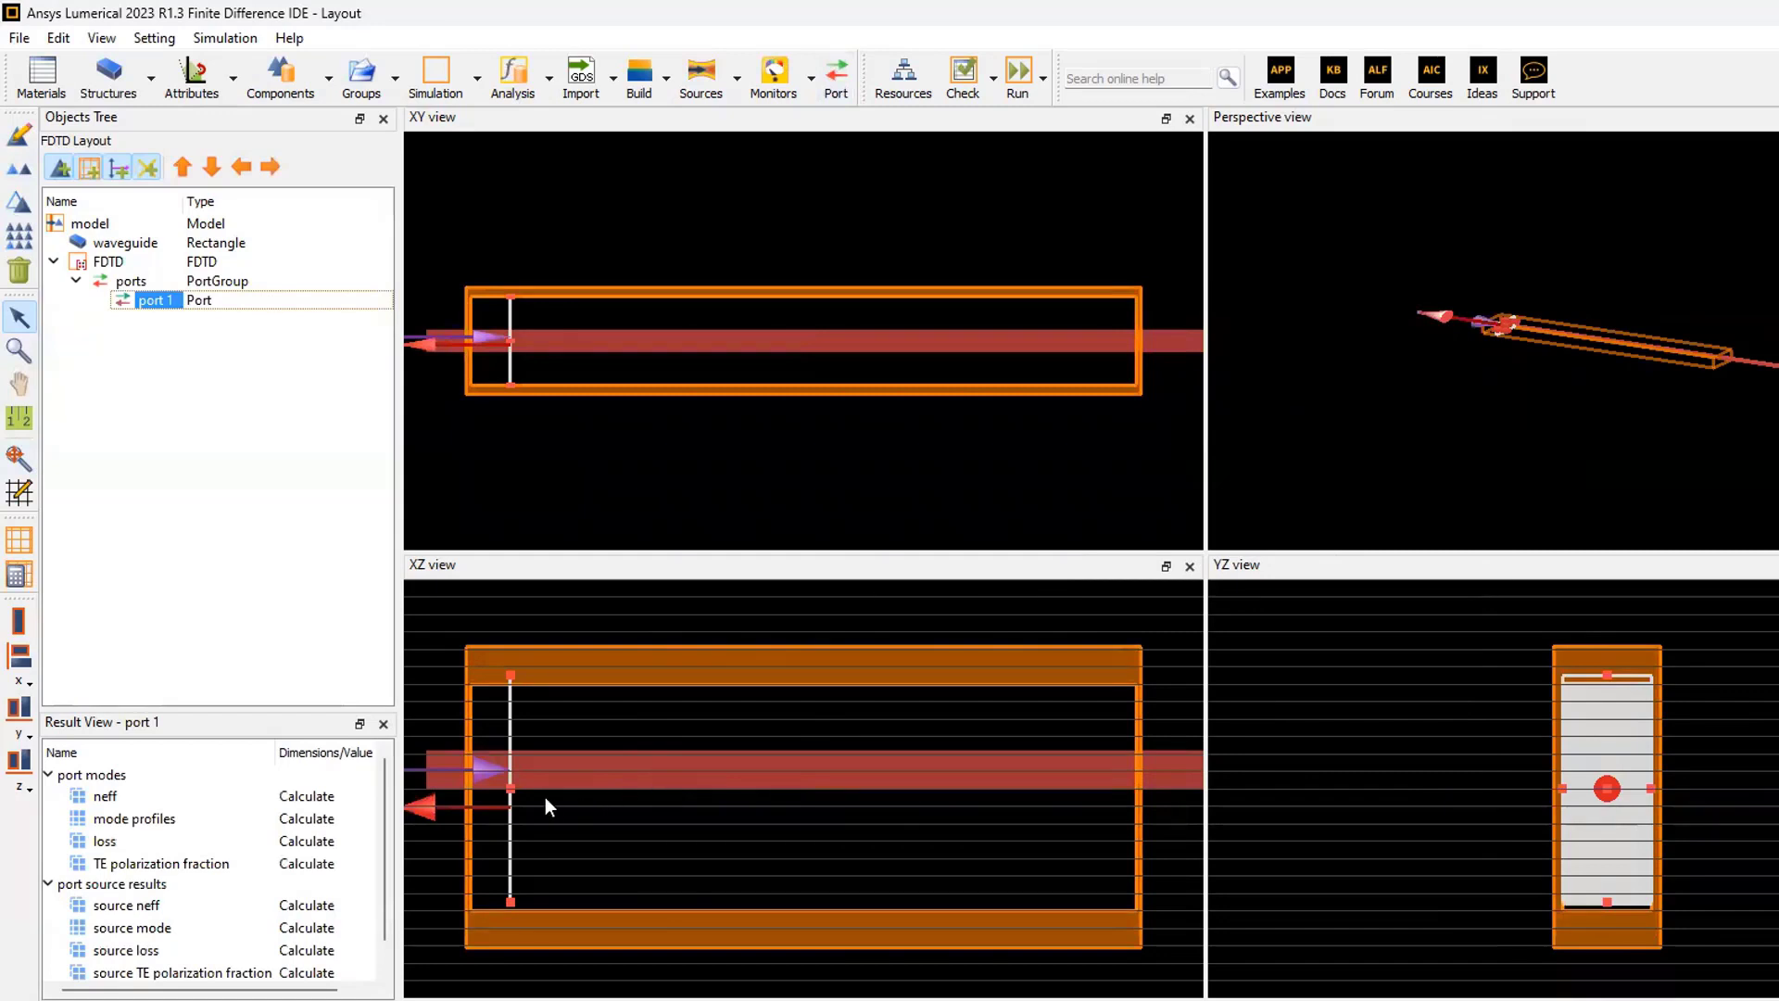
{"action": "left_click_drag", "start_coordinate": [511, 789], "coordinate": [512, 773]}
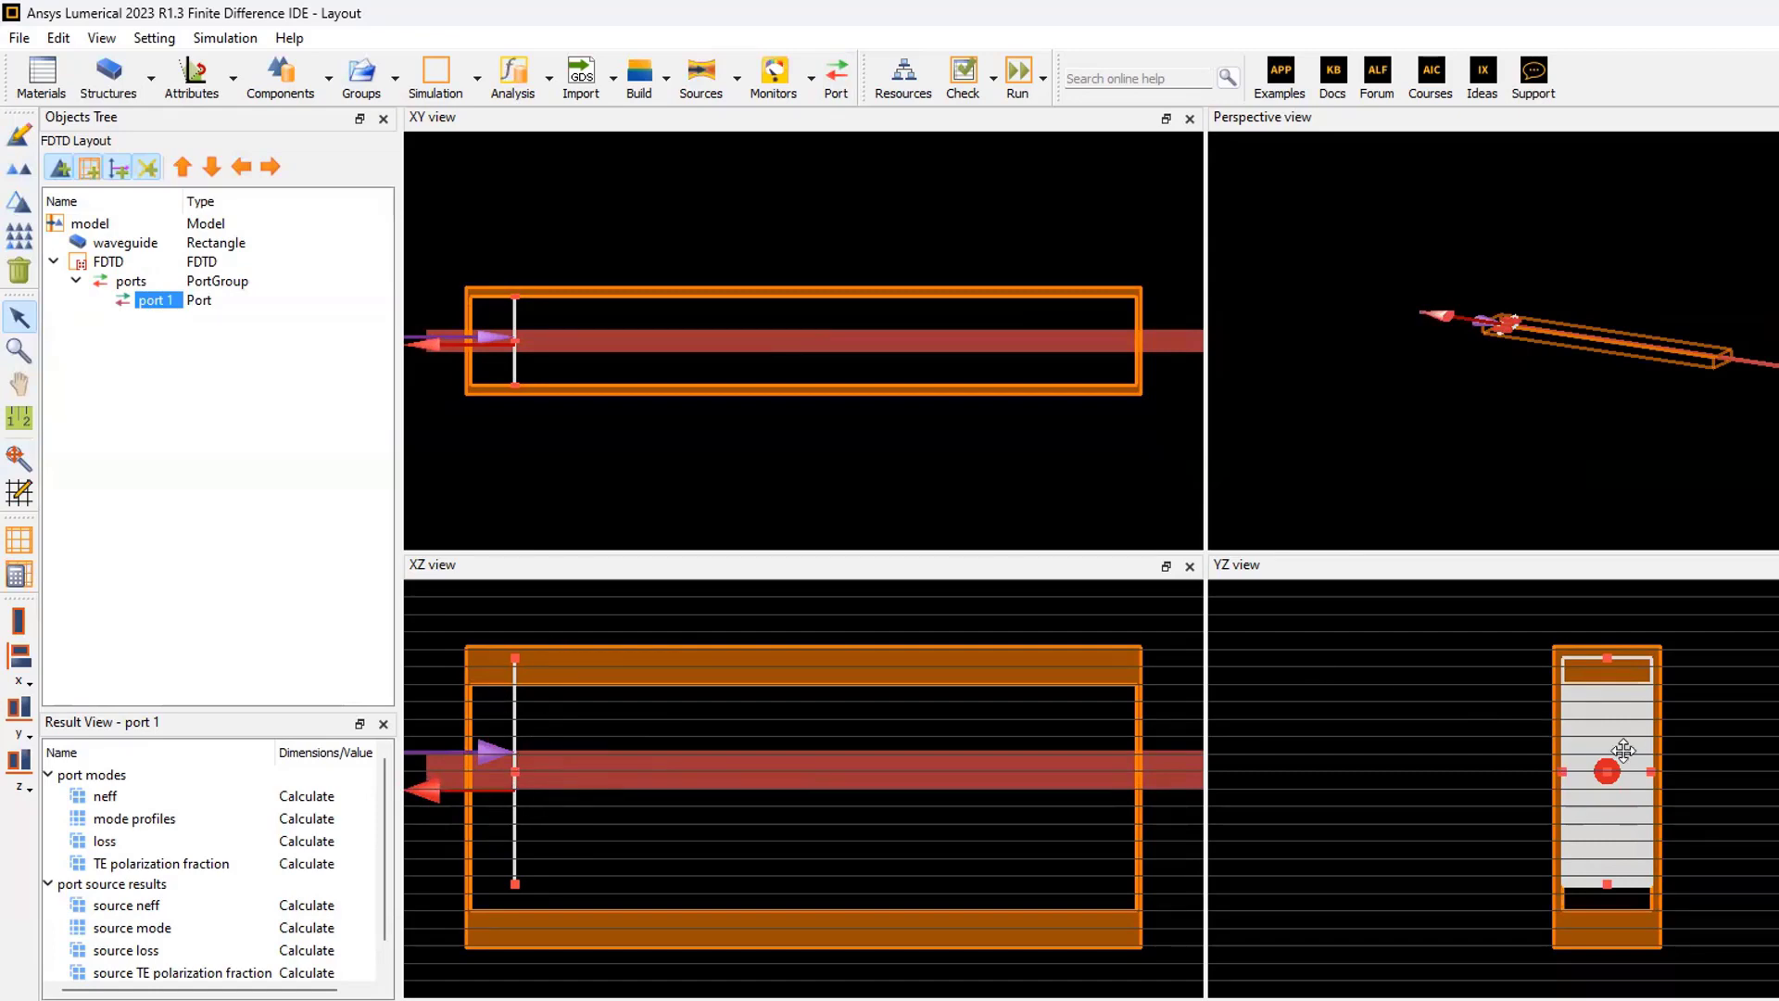
Move the FDTD region up ahead of the waveguide rectangle in the tree and collapse the ports group
{"action": "scroll", "coordinate": [1631, 658], "scroll_direction": "up", "scroll_amount": 1}
{"action": "scroll", "coordinate": [1631, 658], "scroll_direction": "up", "scroll_amount": 1}
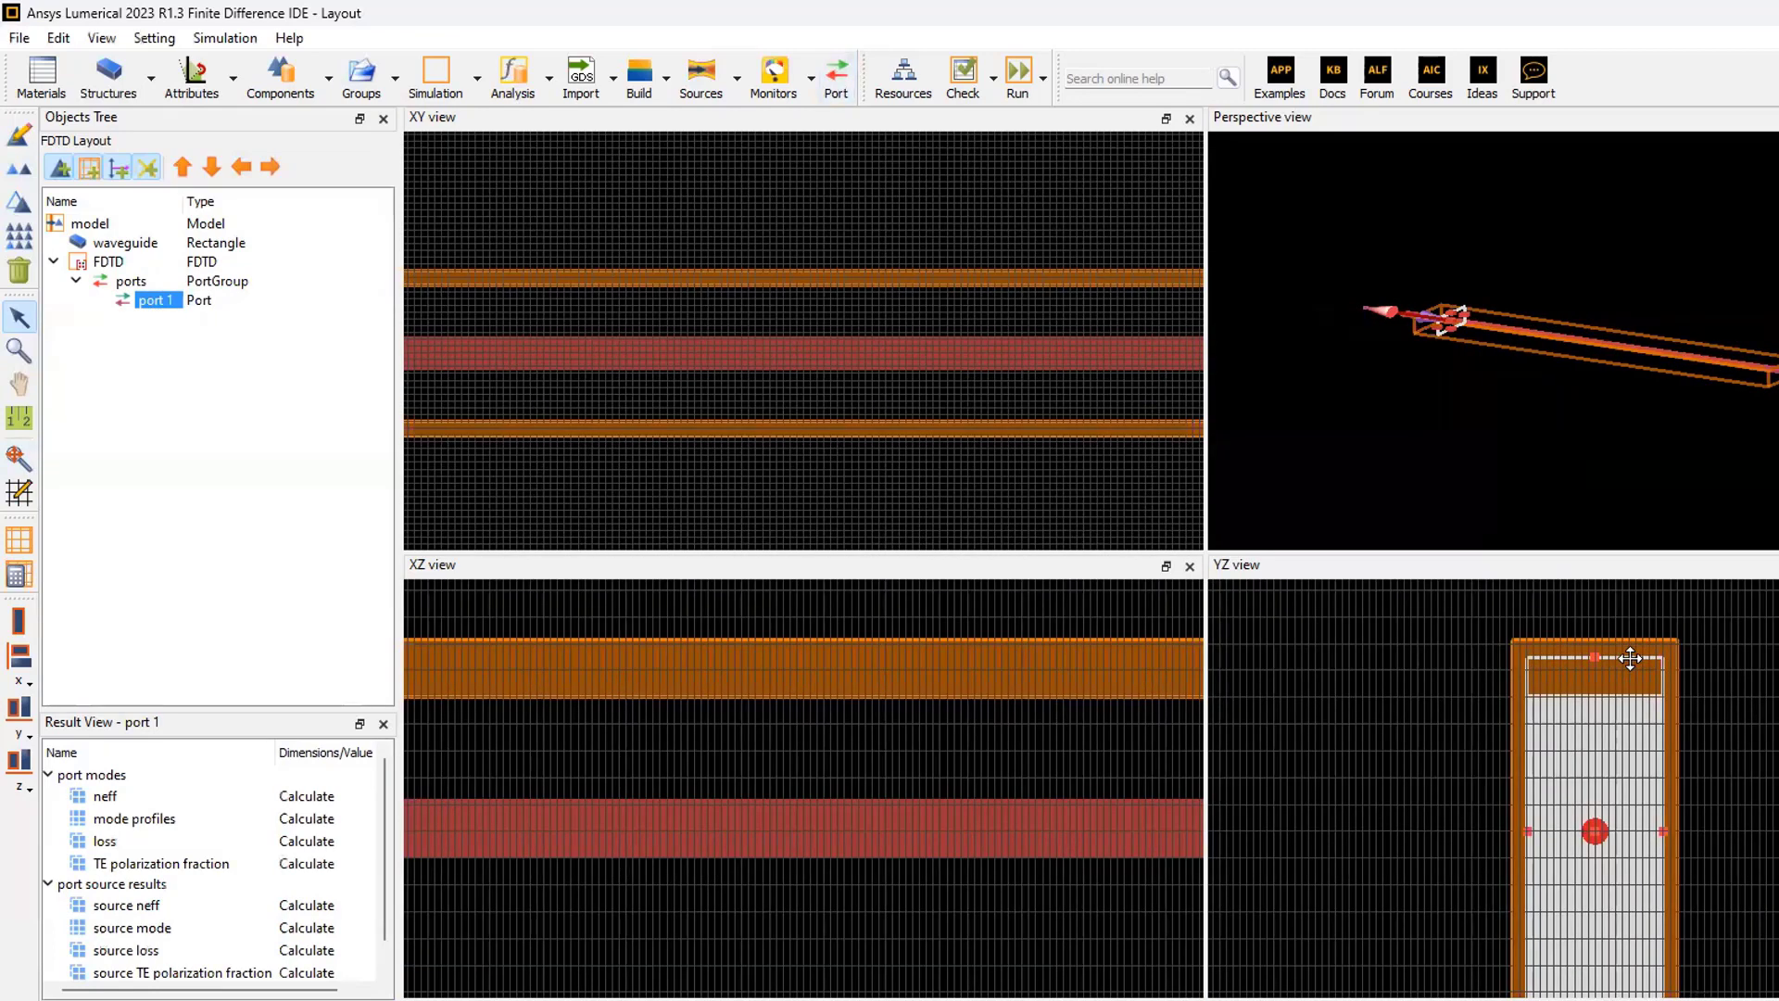
{"action": "scroll", "coordinate": [1631, 658], "scroll_direction": "down", "scroll_amount": 1}
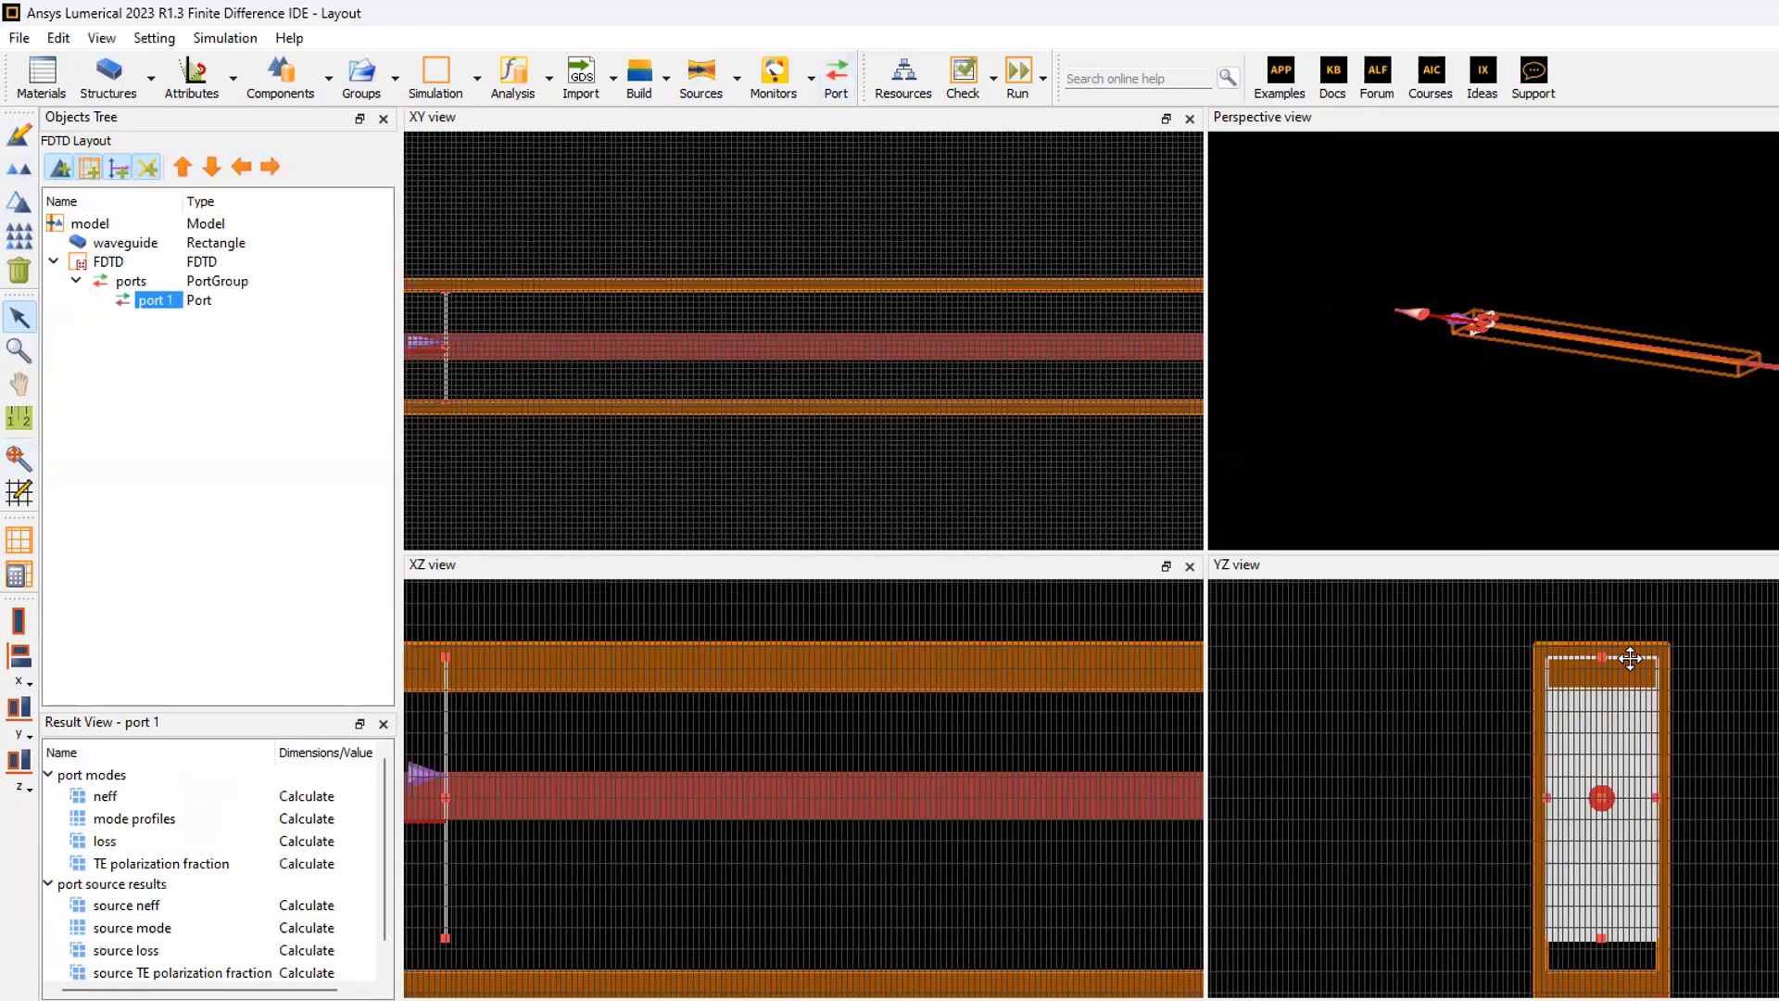
{"action": "left_click", "coordinate": [175, 335]}
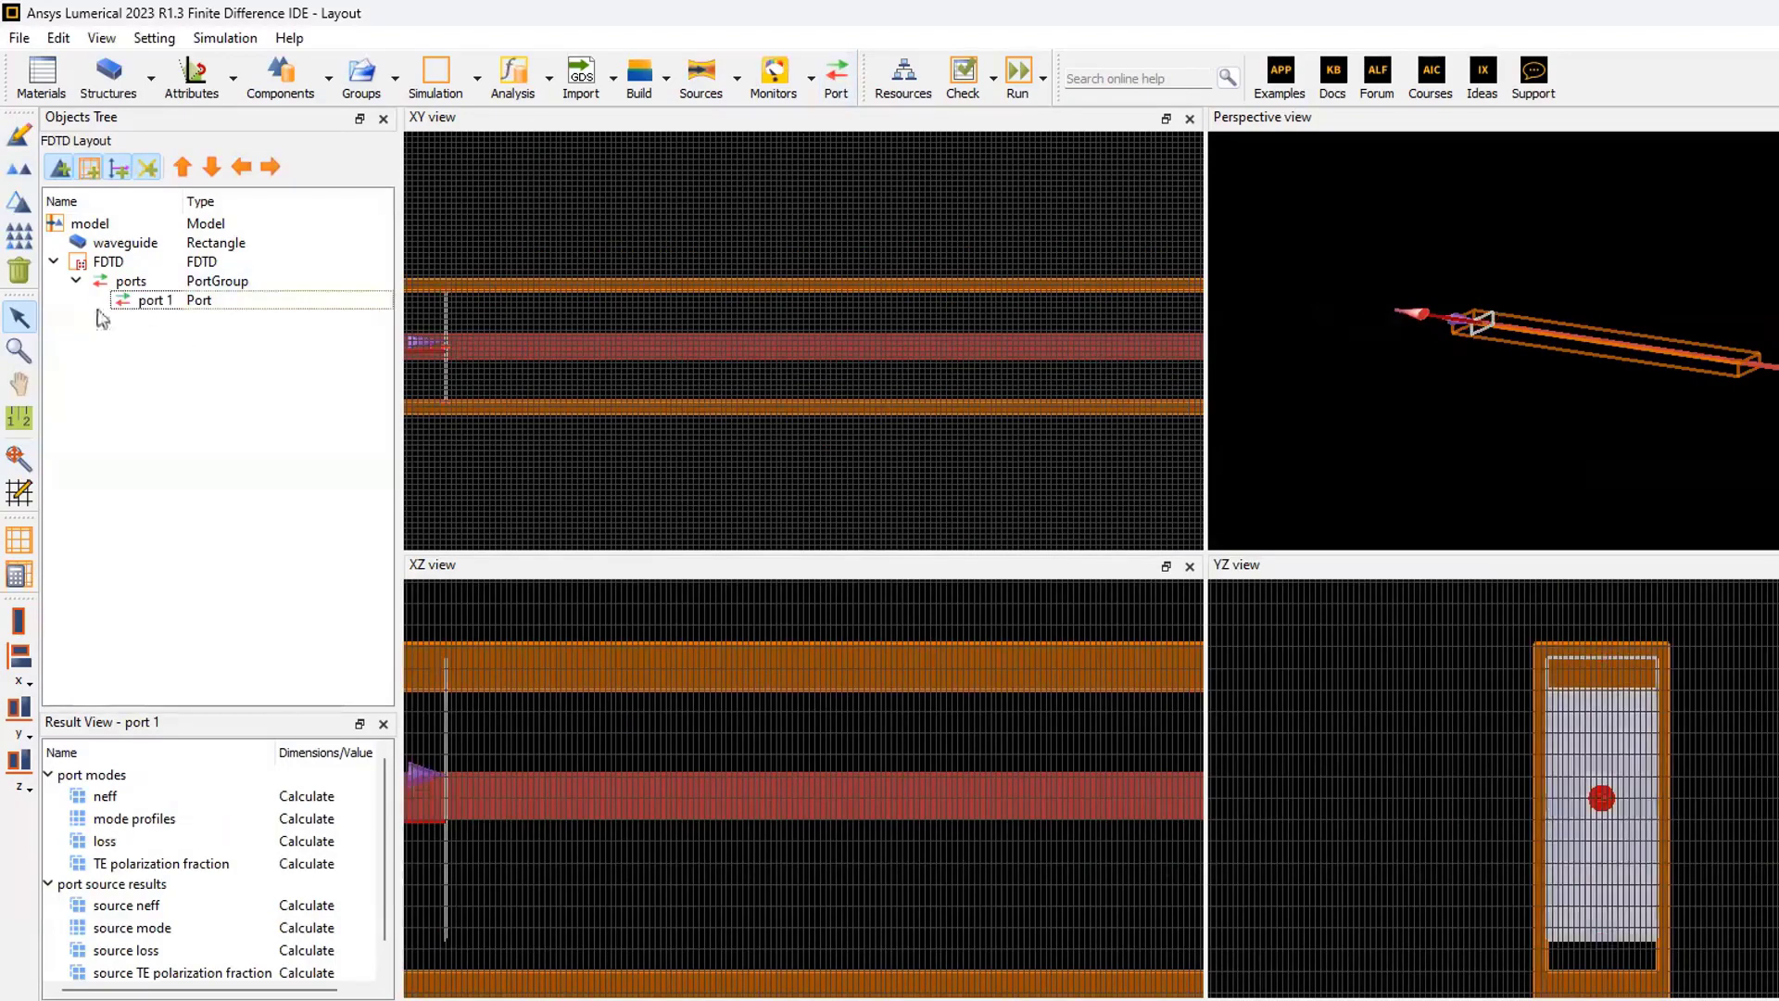
{"action": "left_click", "coordinate": [109, 262]}
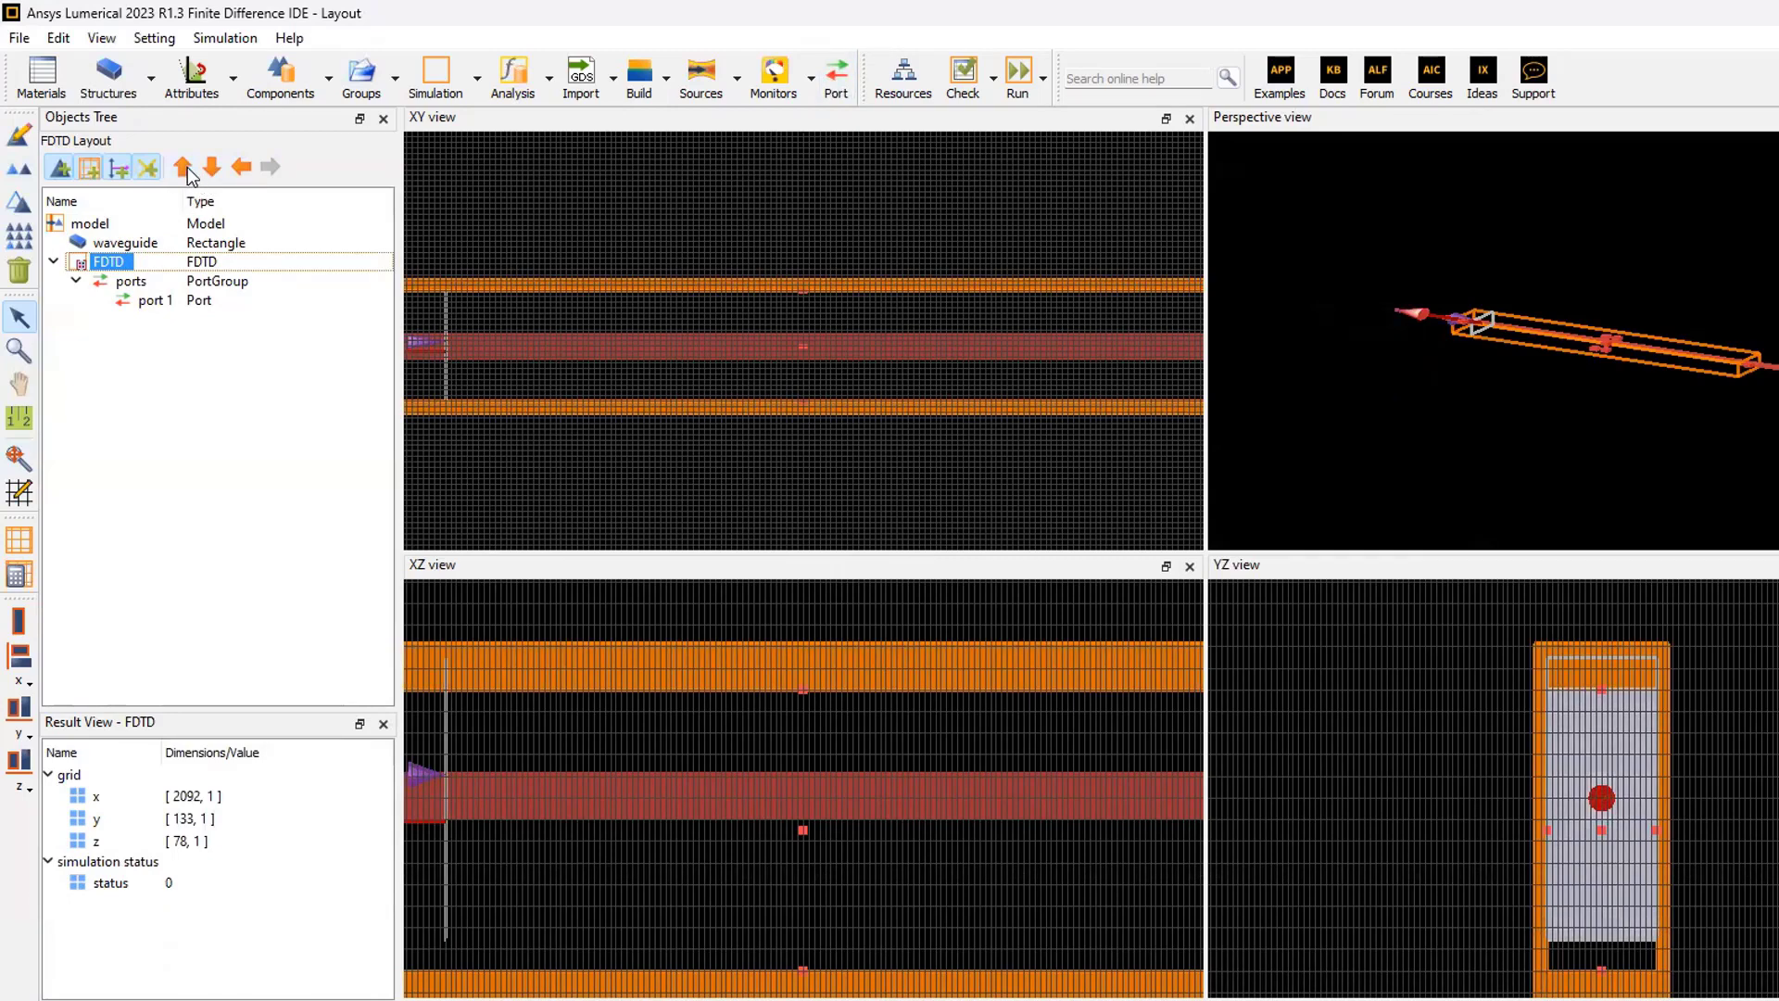
{"action": "left_click", "coordinate": [184, 167]}
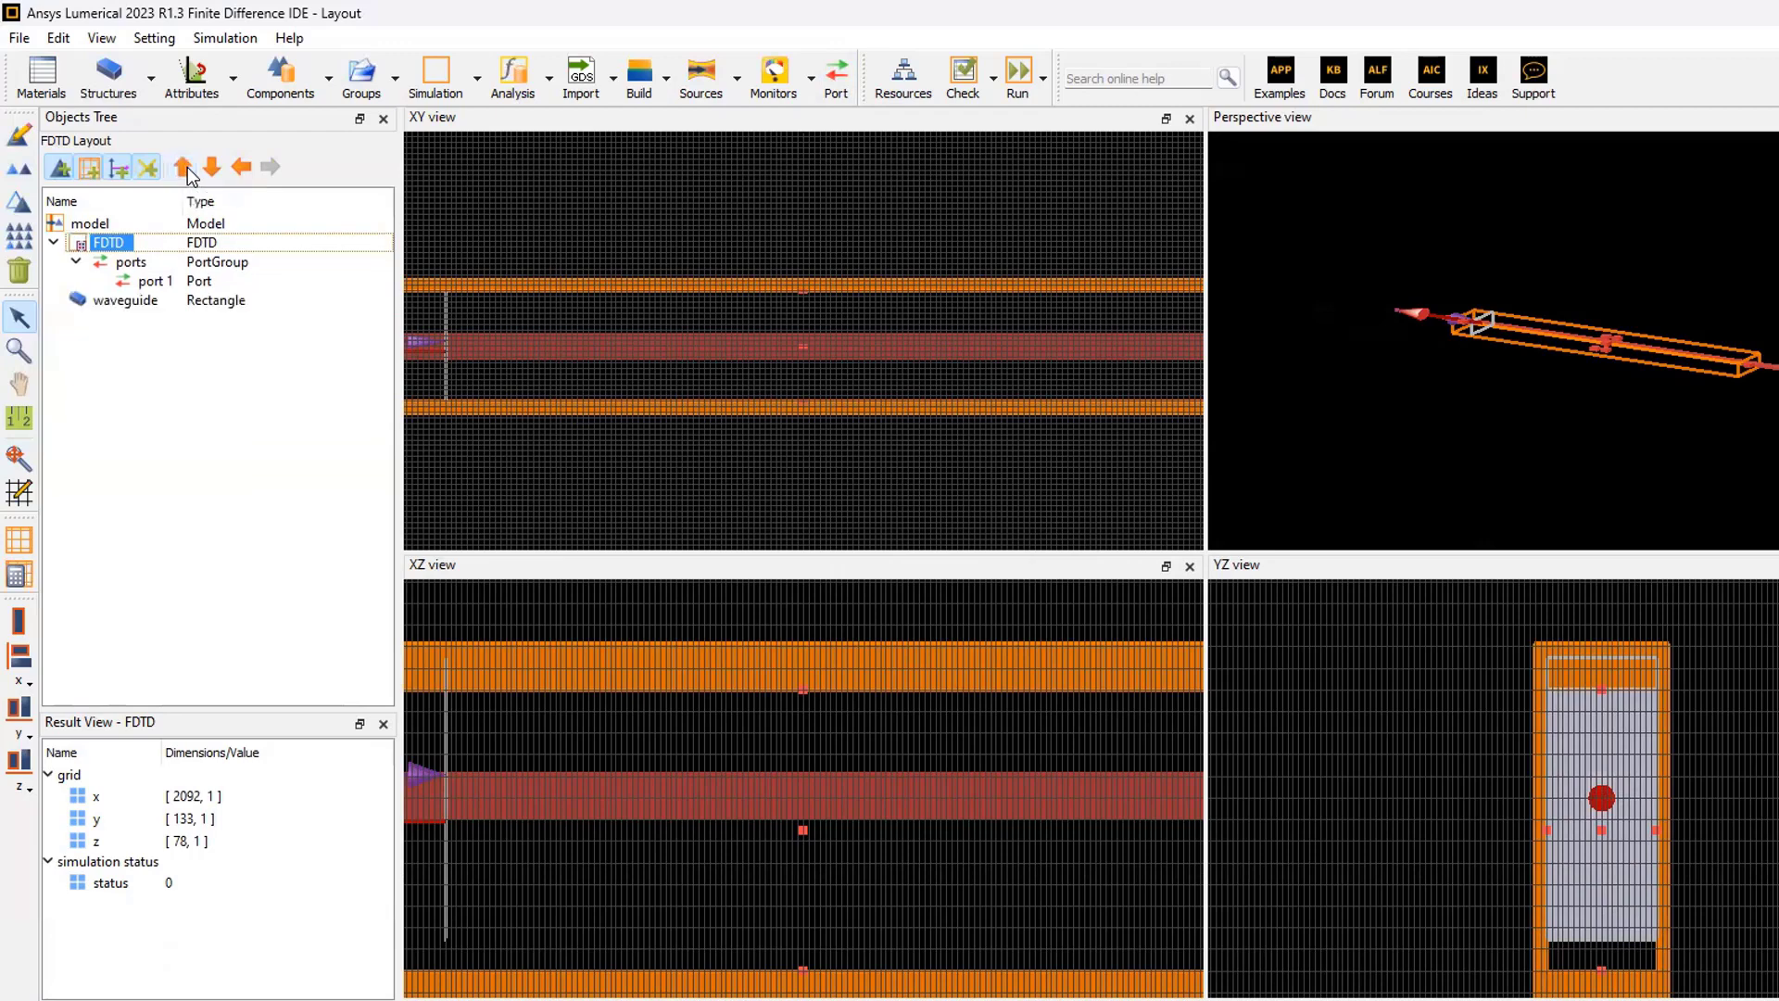
{"action": "left_click", "coordinate": [76, 262]}
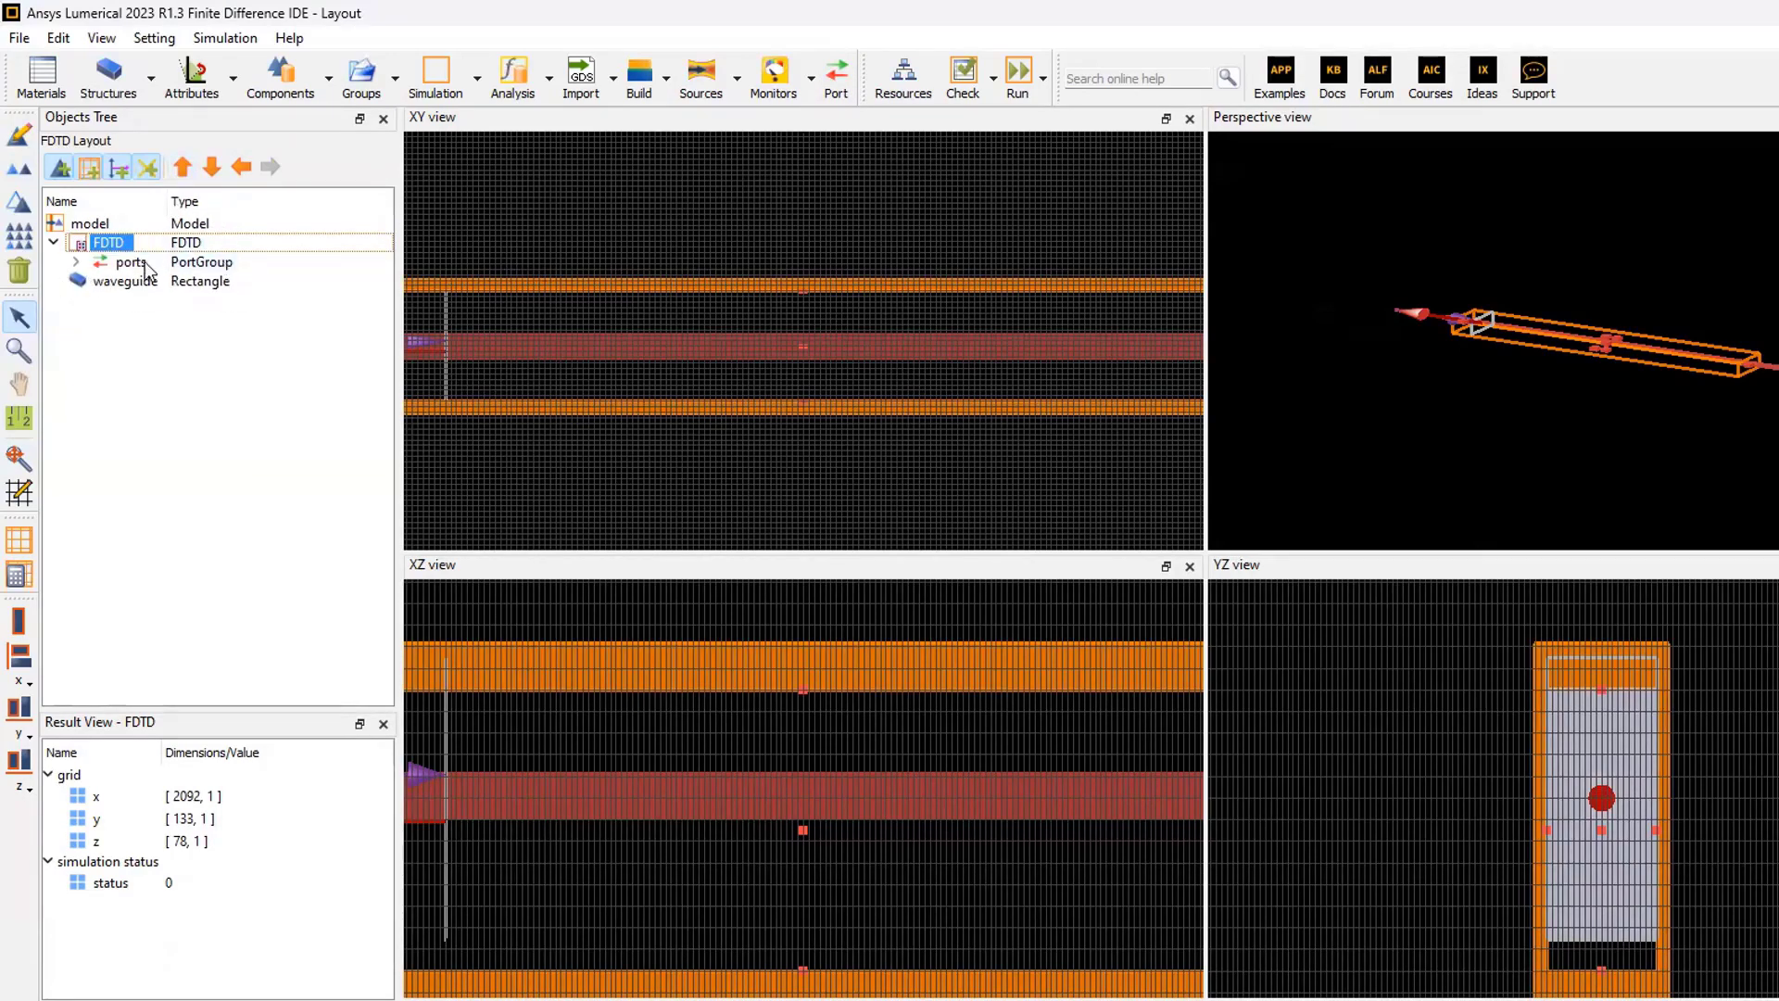
{"action": "scroll", "coordinate": [611, 360], "scroll_direction": "down", "scroll_amount": 2}
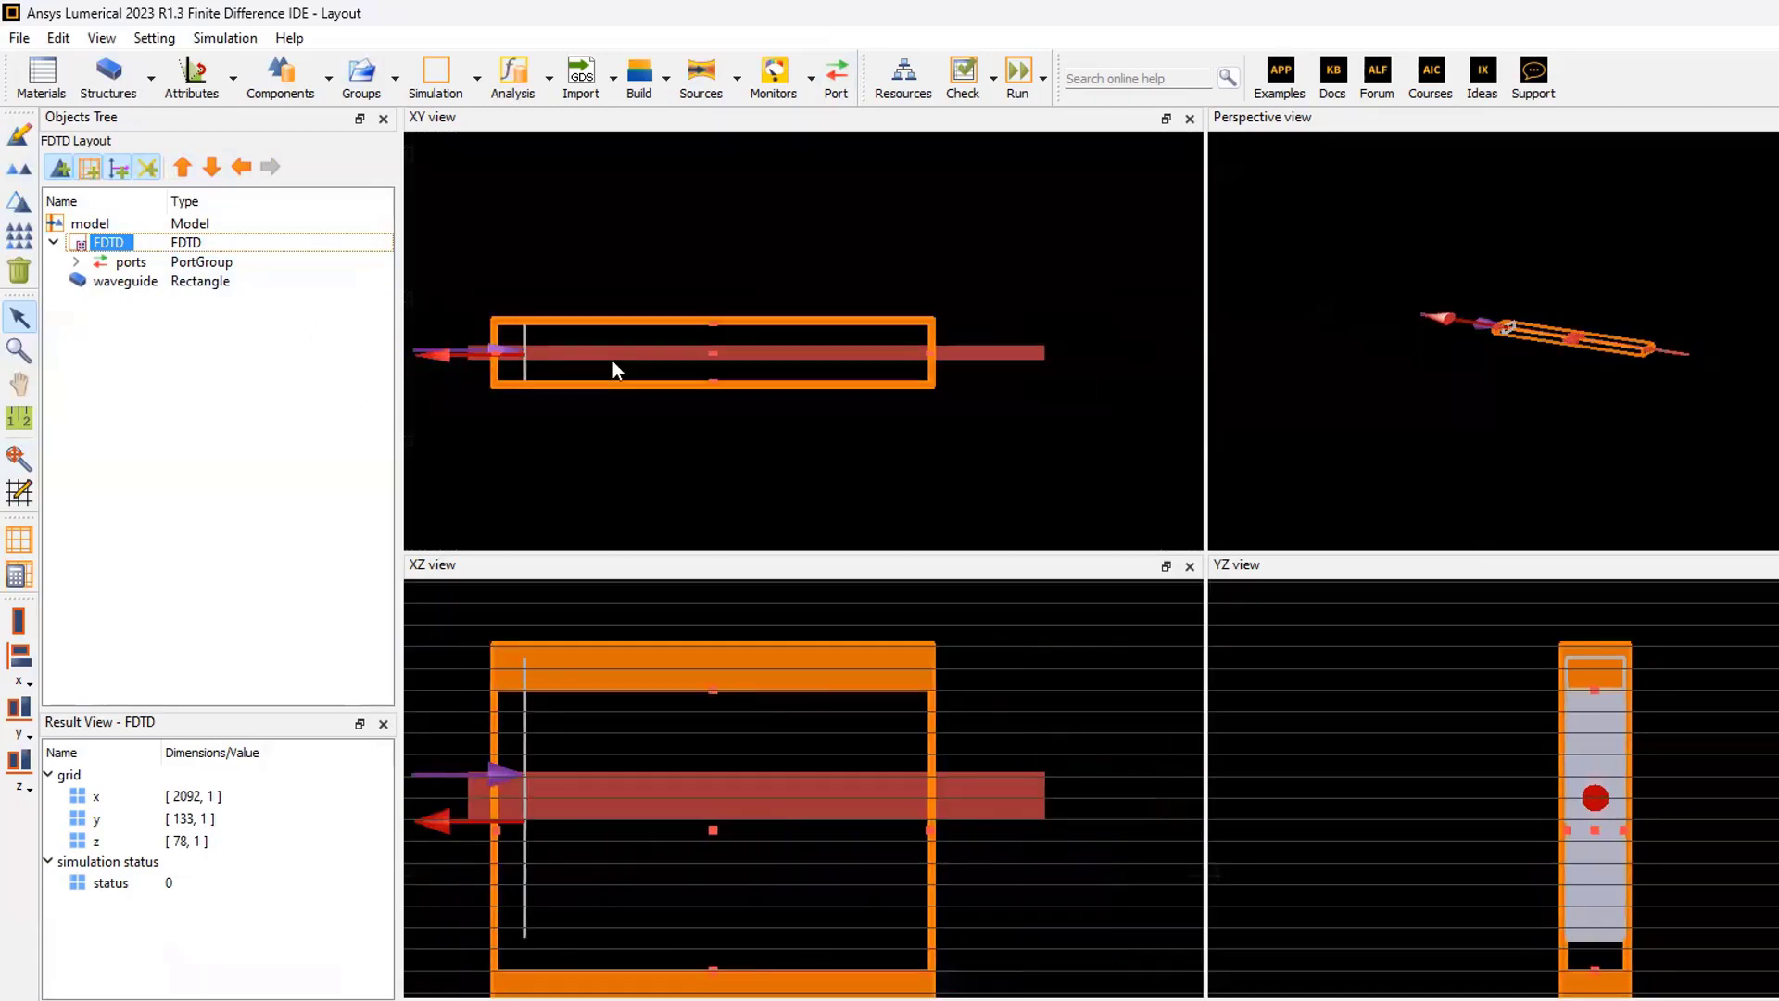
{"action": "left_click", "coordinate": [147, 342]}
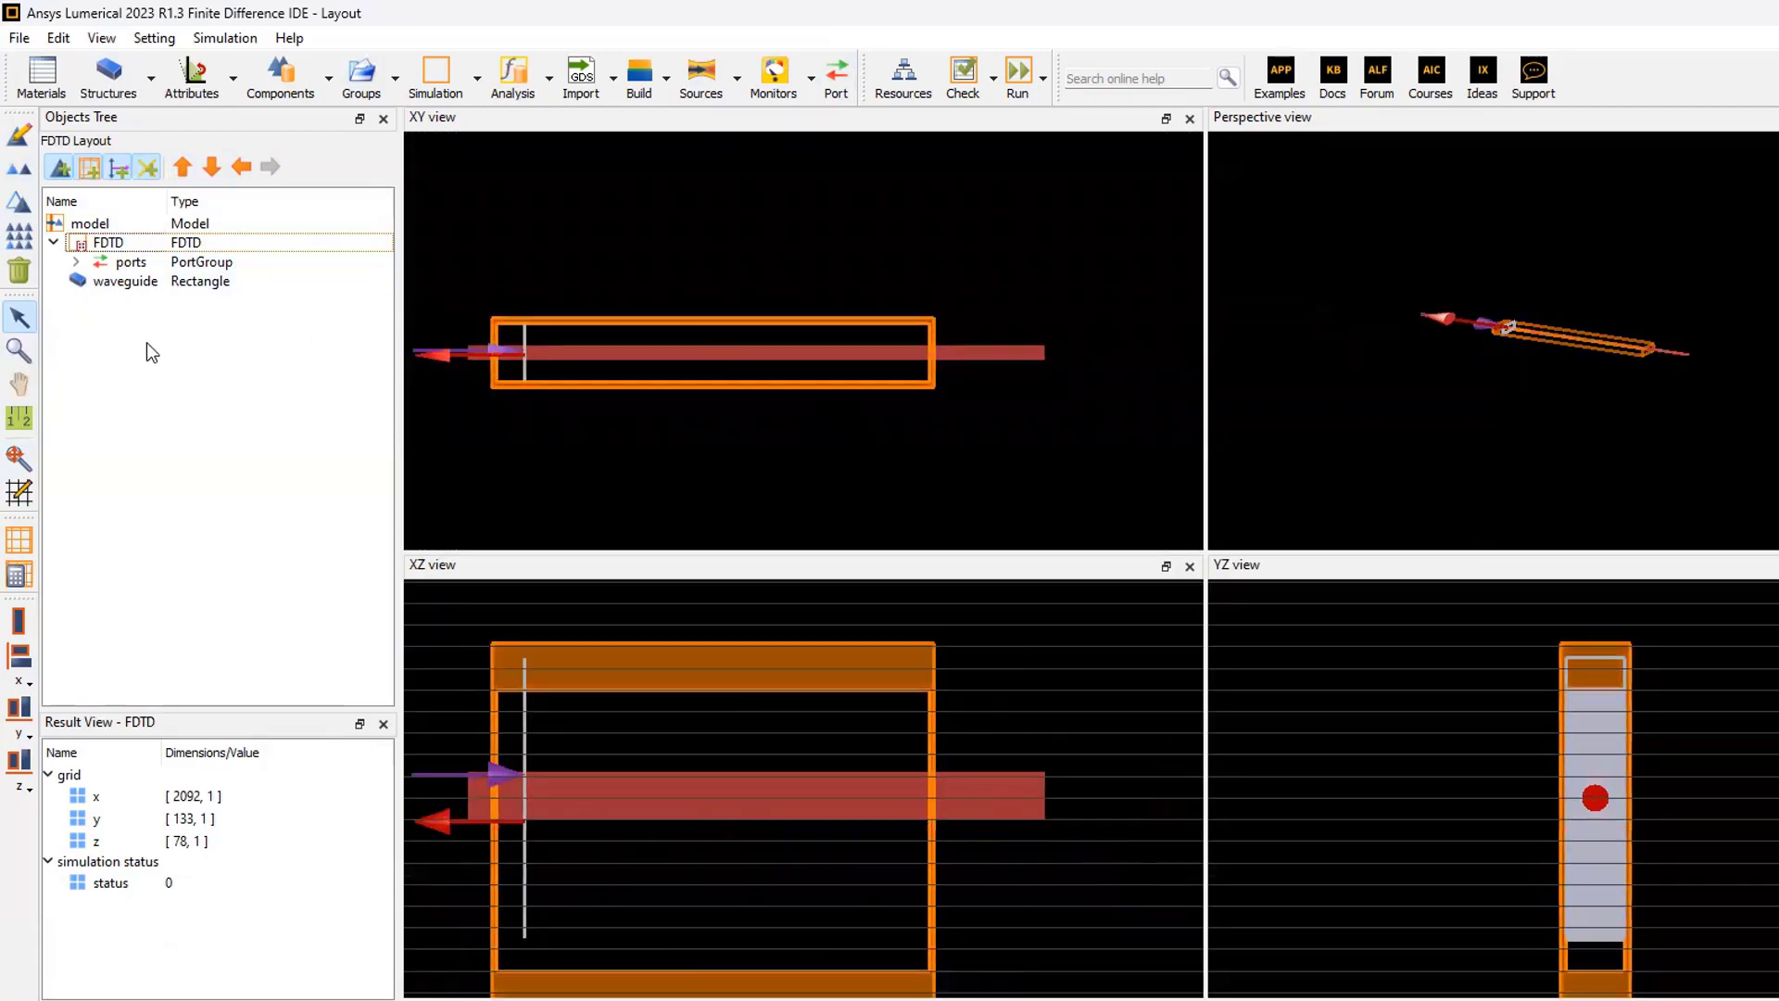
Add a mesh override region with x, y and z mesh steps of 0.01 µm
{"action": "left_click", "coordinate": [476, 76]}
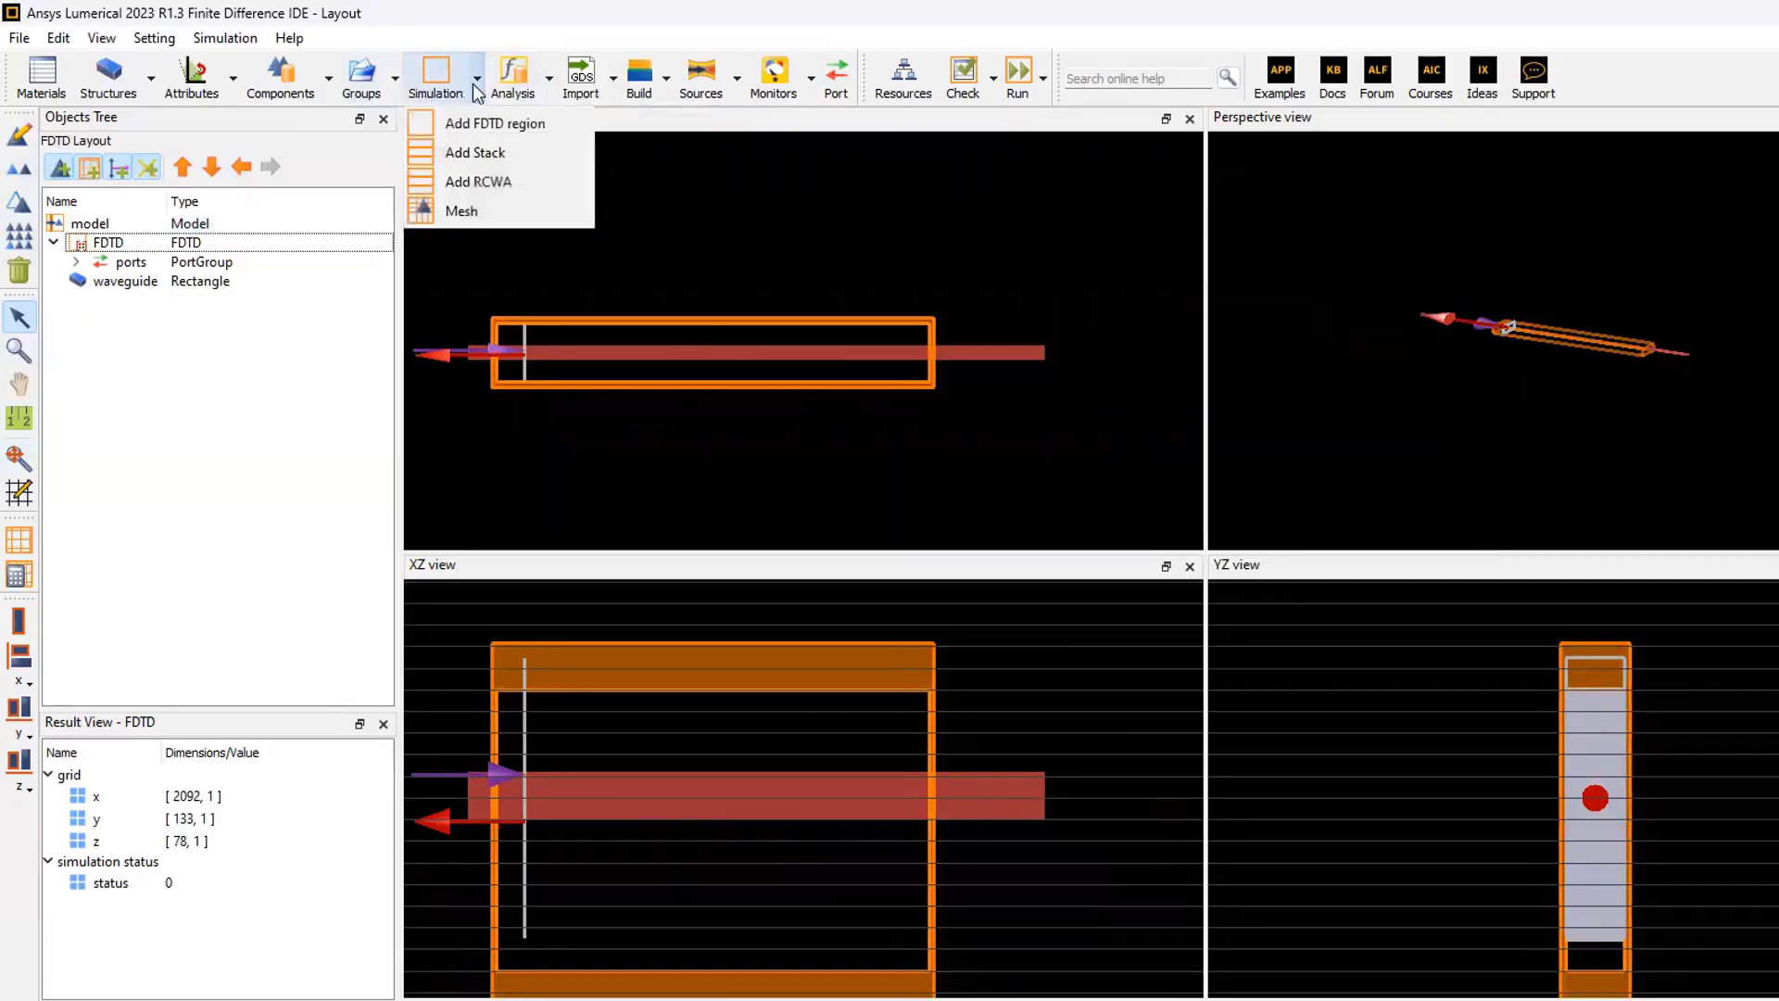
{"action": "left_click", "coordinate": [450, 212]}
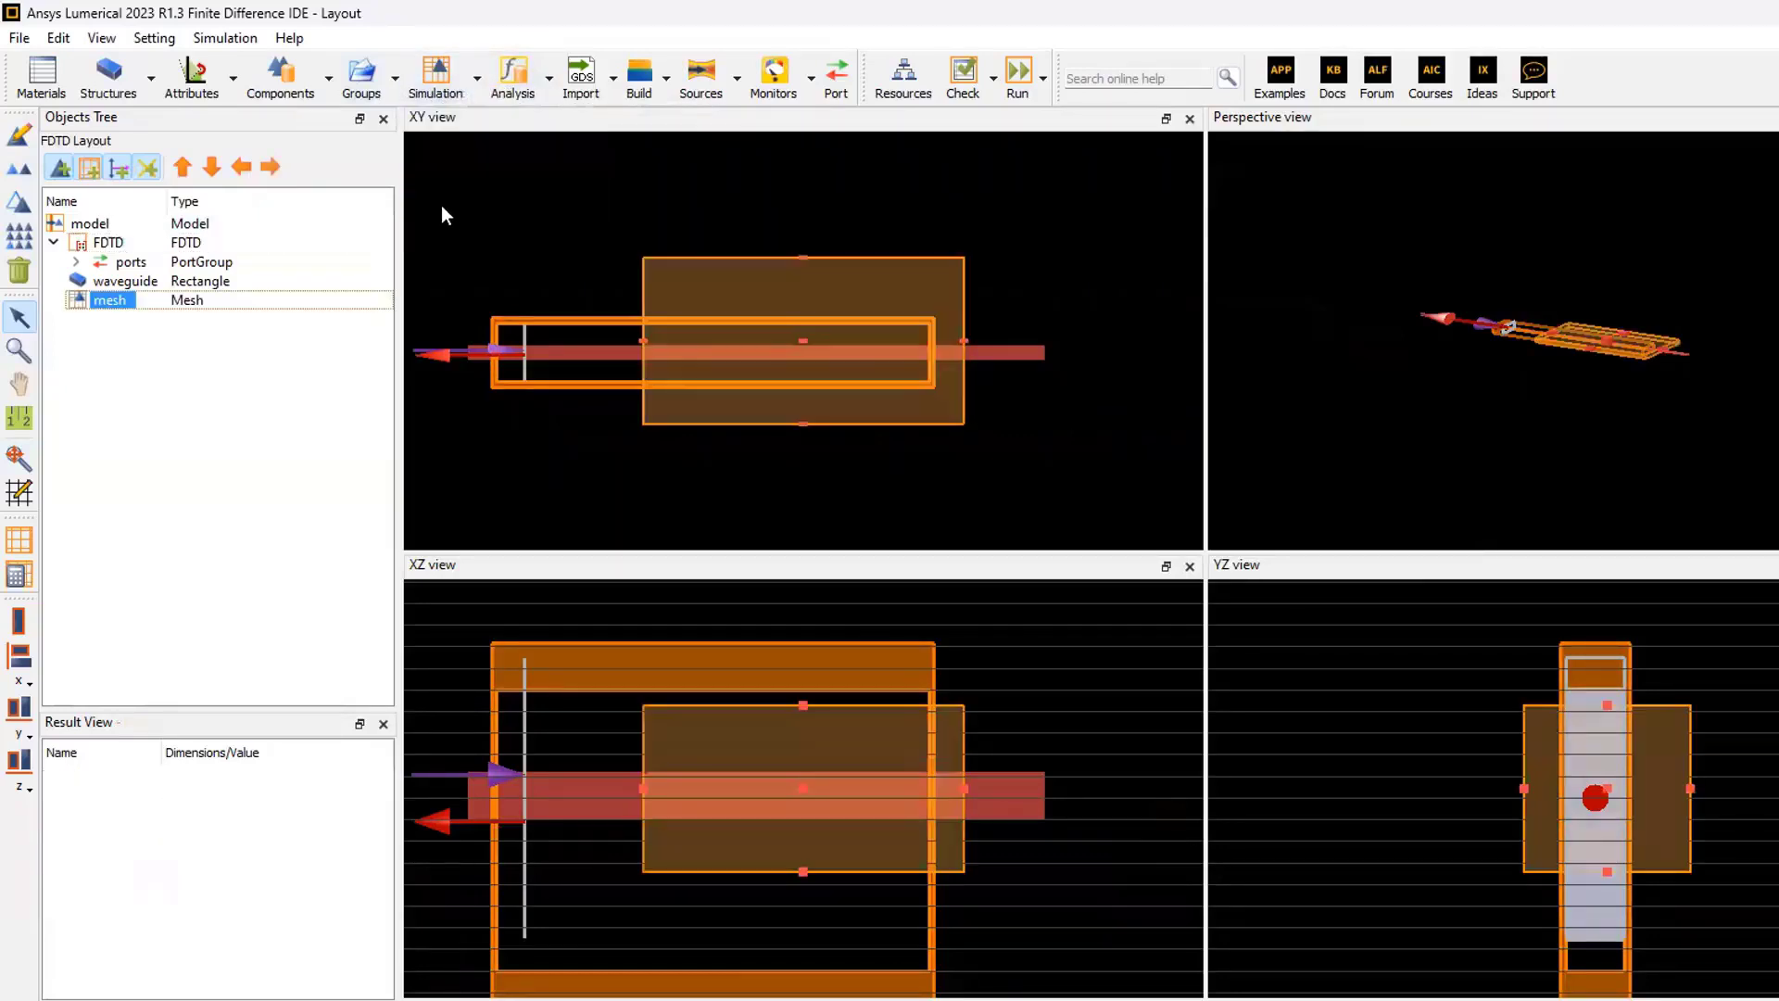
{"action": "right_click", "coordinate": [105, 306]}
{"action": "left_click", "coordinate": [148, 317]}
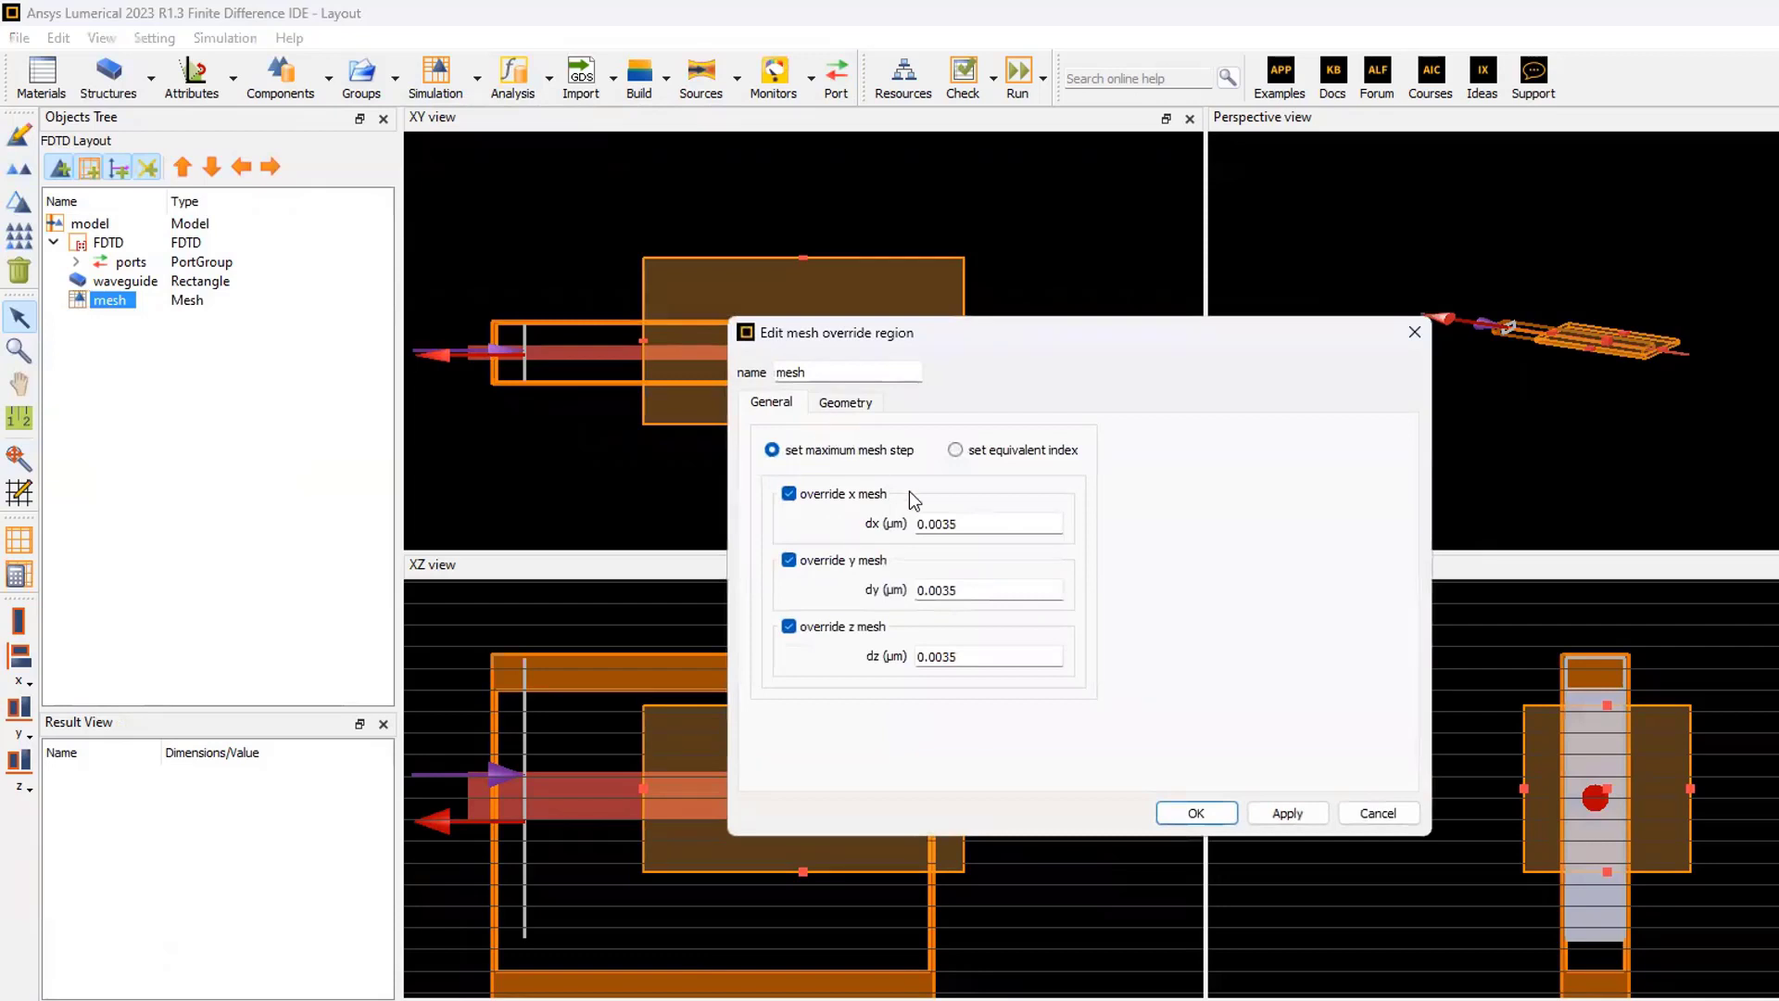
{"action": "double_click", "coordinate": [958, 524]}
{"action": "type", "text": "0.0"}
{"action": "left_click_drag", "start_coordinate": [996, 590], "coordinate": [777, 587]}
{"action": "type", "text": "0.01"}
{"action": "left_click_drag", "start_coordinate": [997, 656], "coordinate": [830, 660]}
{"action": "type", "text": "0.01"}
Size the mesh override region from the waveguide structure and apply the settings
{"action": "left_click", "coordinate": [847, 404]}
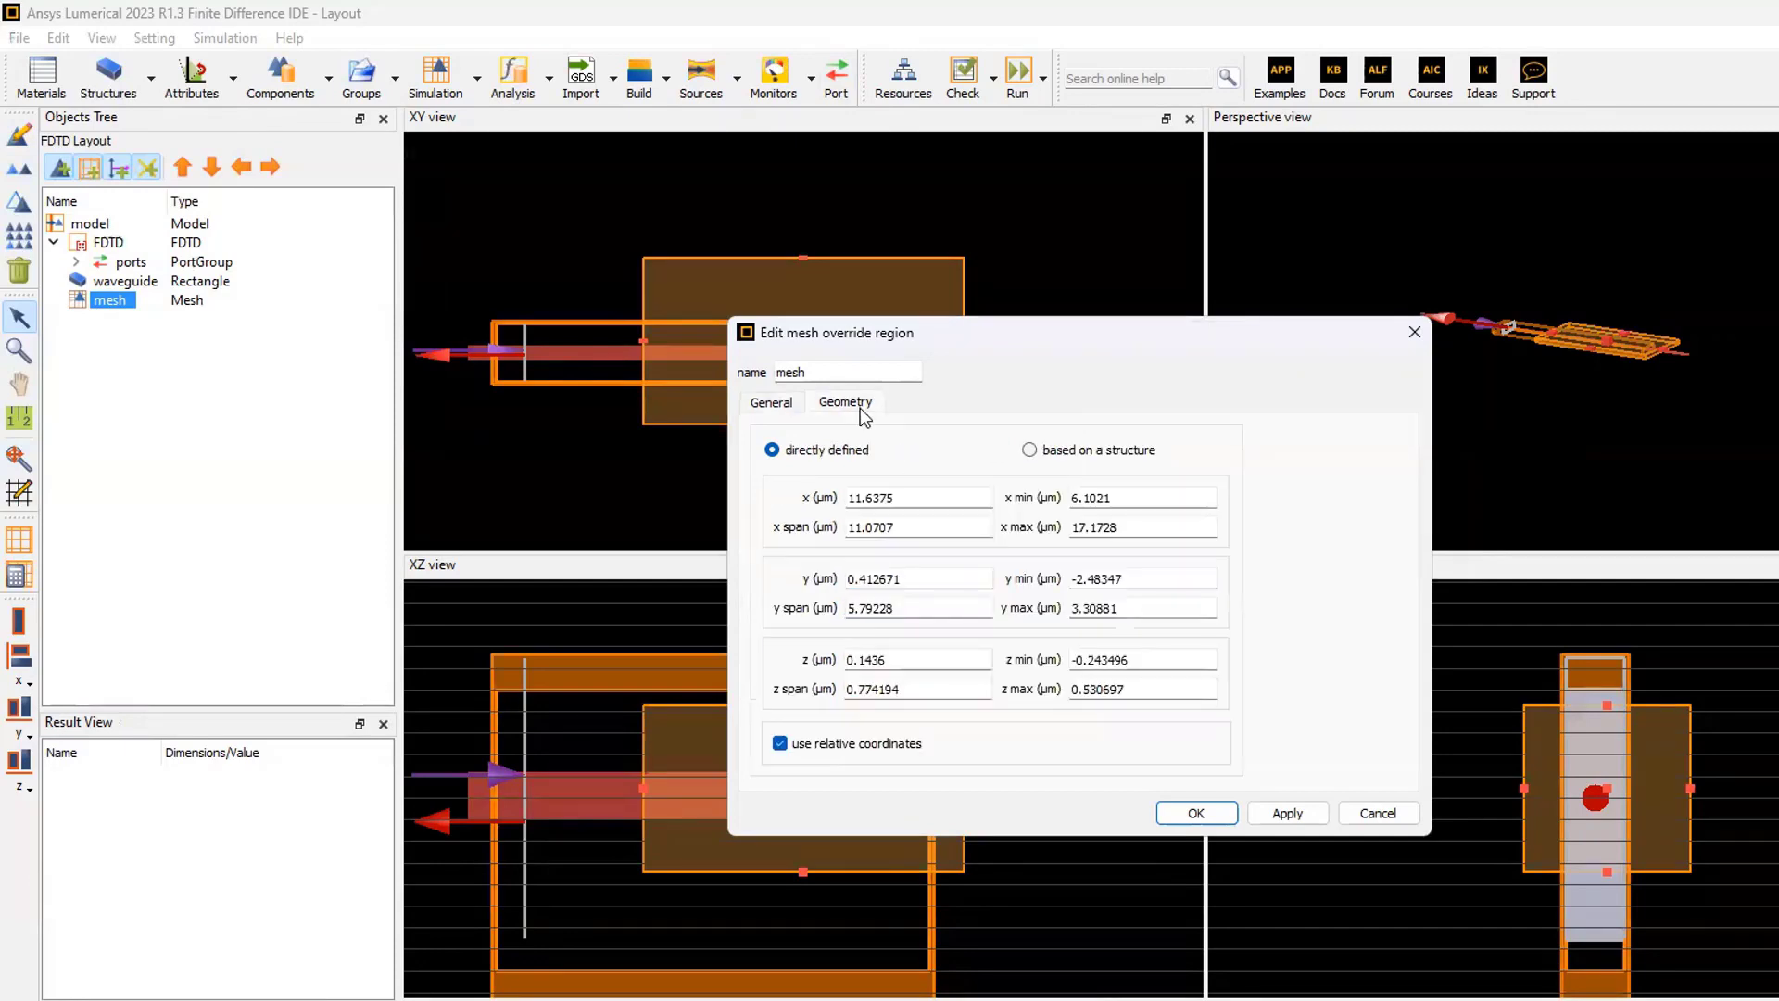
{"action": "left_click", "coordinate": [1030, 451]}
{"action": "type", "text": "waveg"}
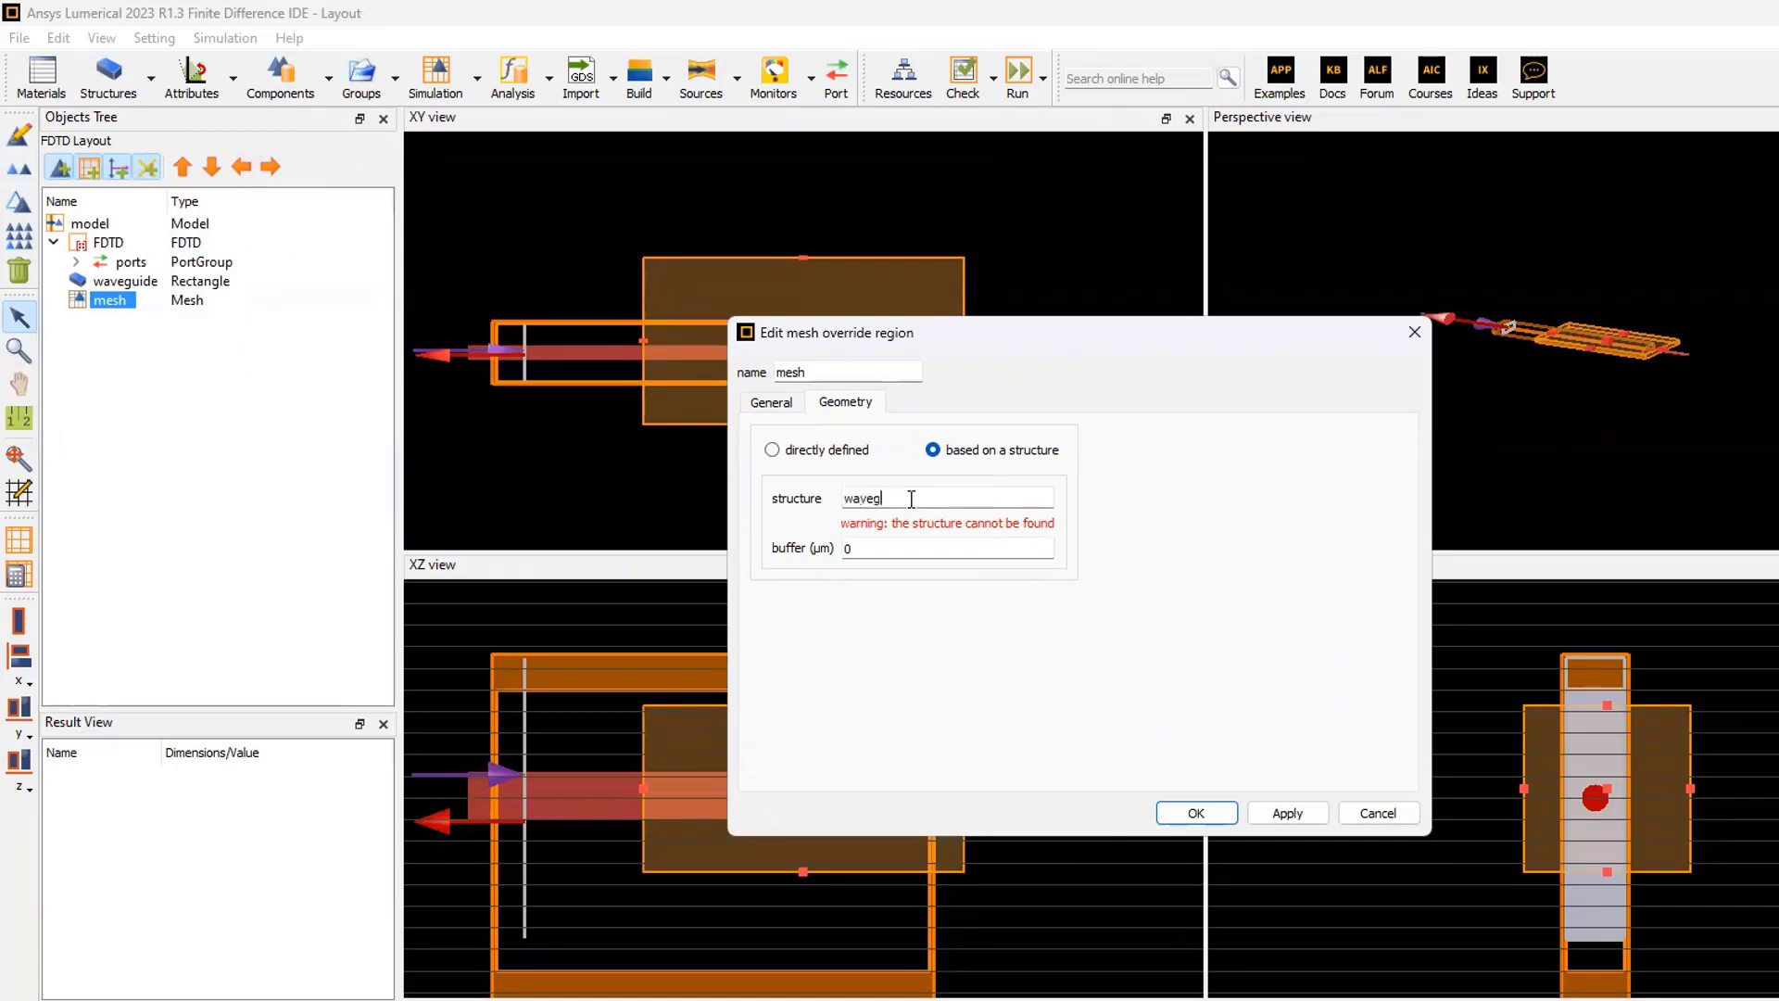
{"action": "type", "text": "uide"}
{"action": "left_click", "coordinate": [1283, 815]}
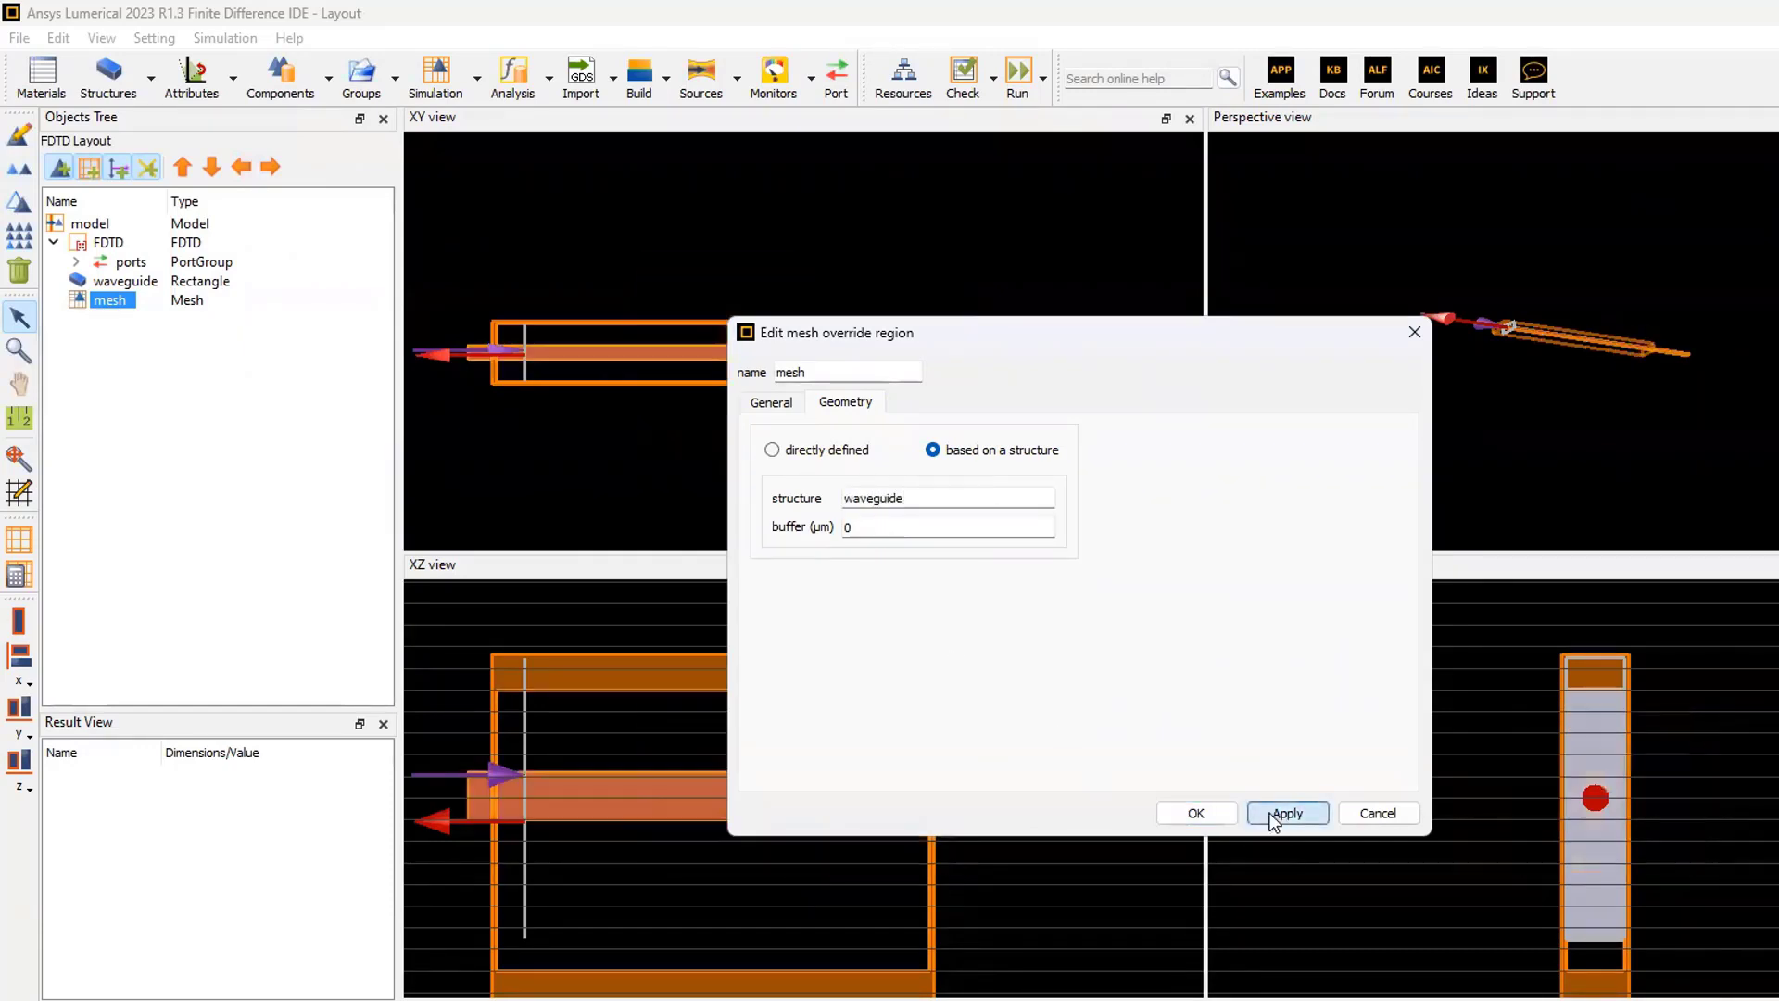
{"action": "left_click", "coordinate": [1209, 820]}
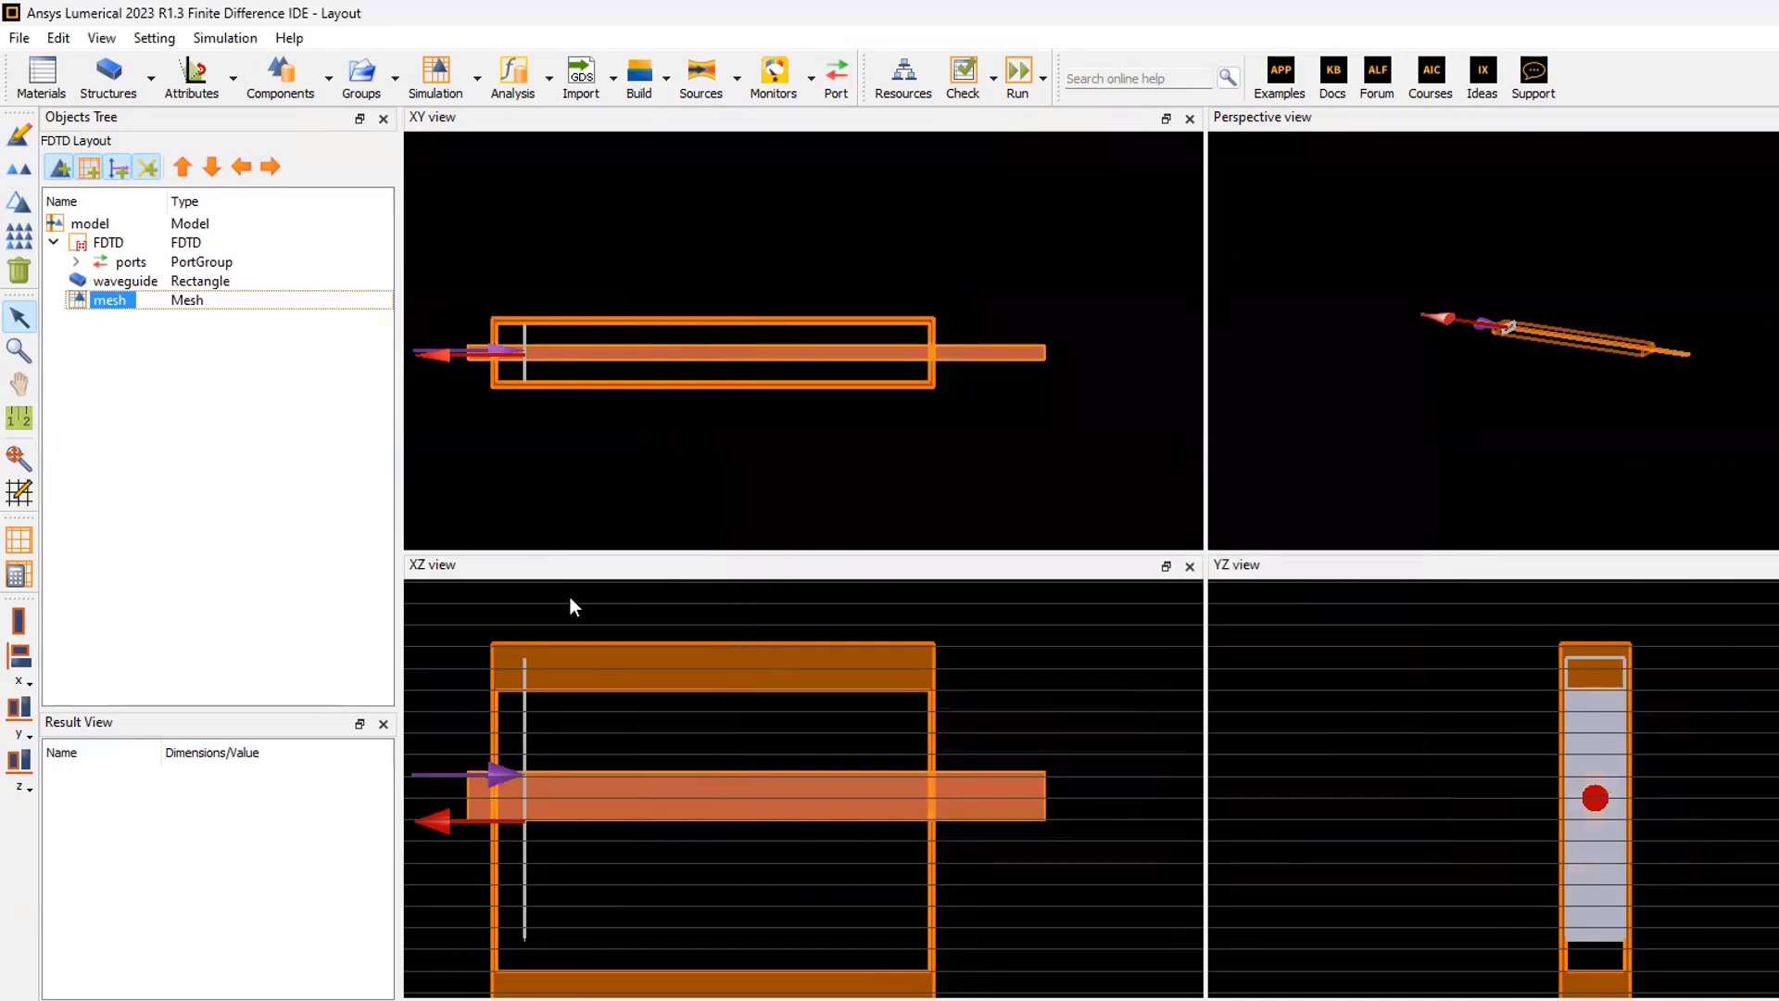
Set the ports group's monitor frequency points to 25
{"action": "left_click", "coordinate": [123, 266]}
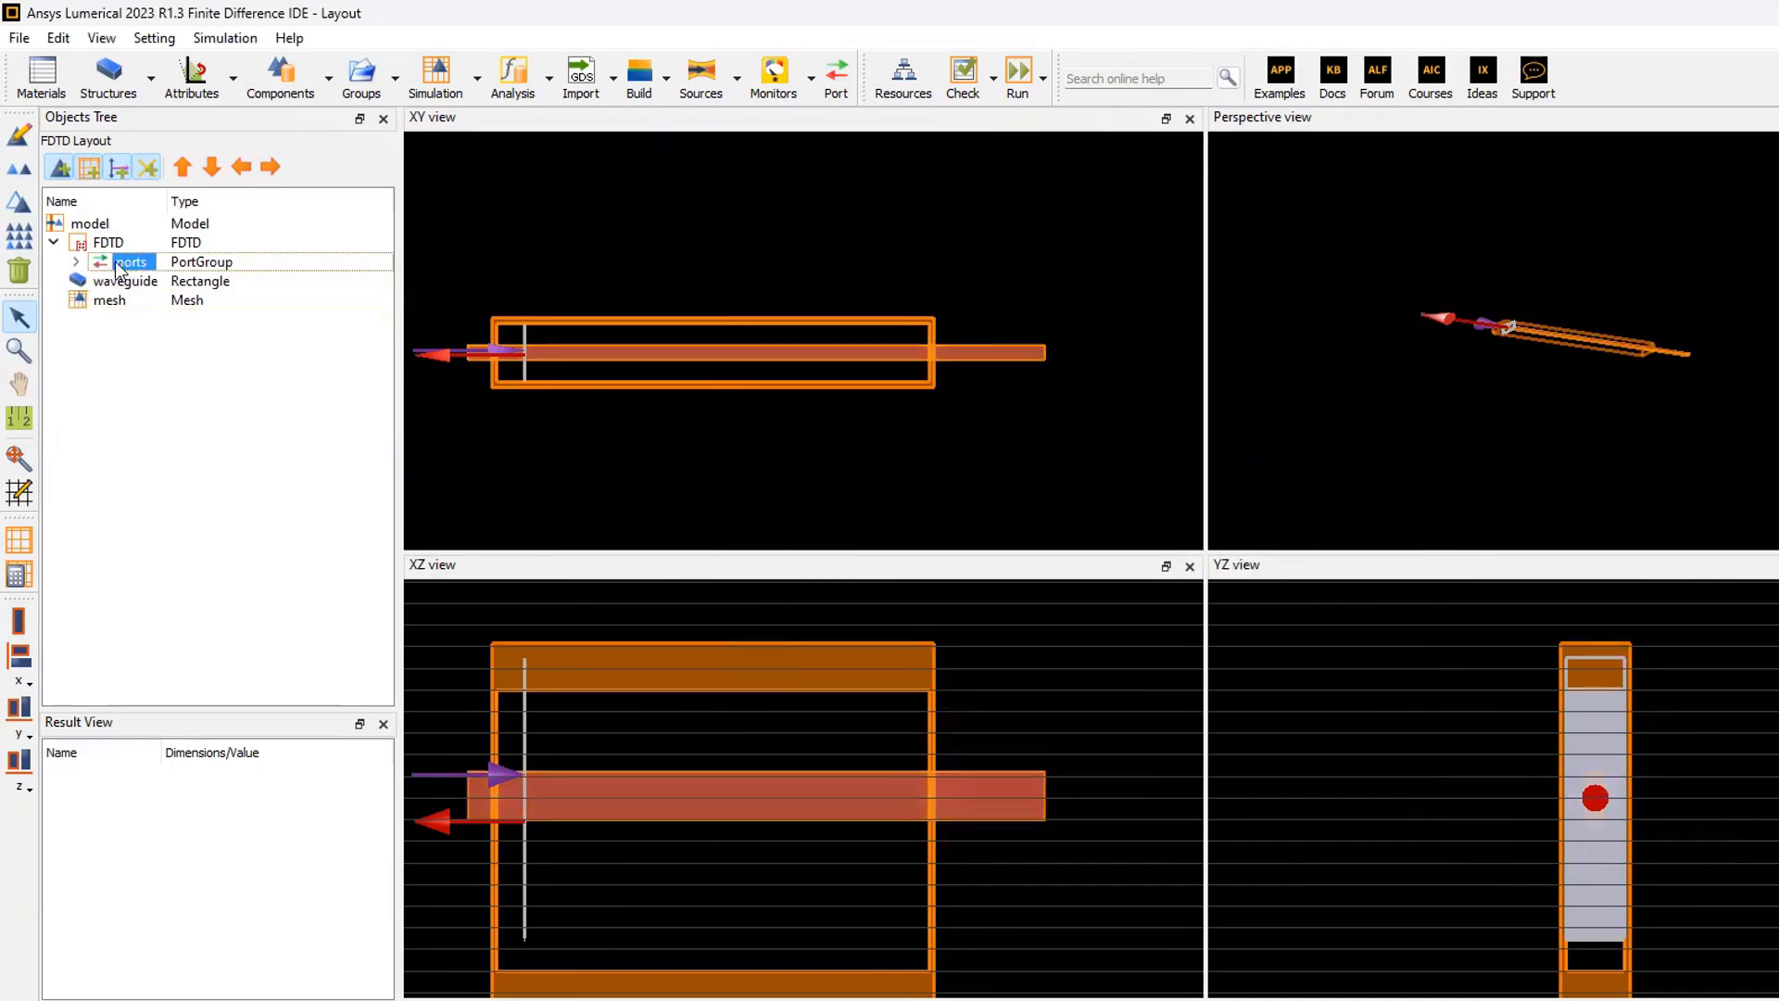
{"action": "right_click", "coordinate": [130, 268]}
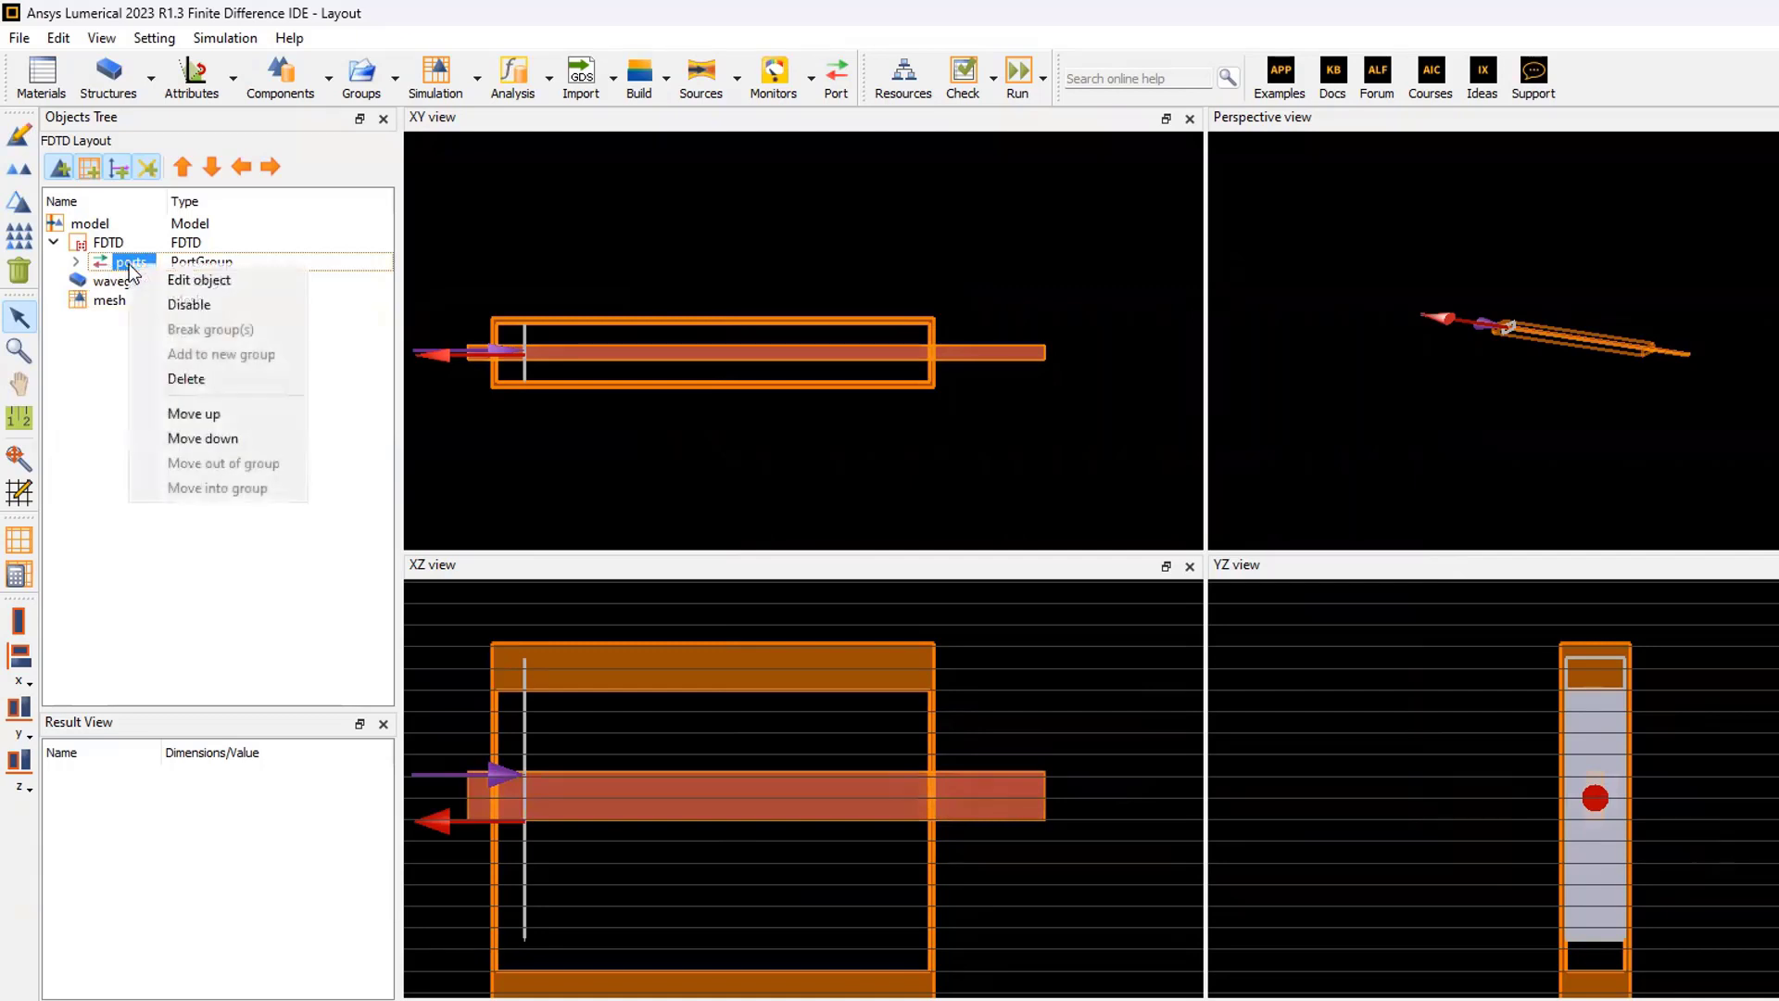
{"action": "left_click", "coordinate": [180, 282]}
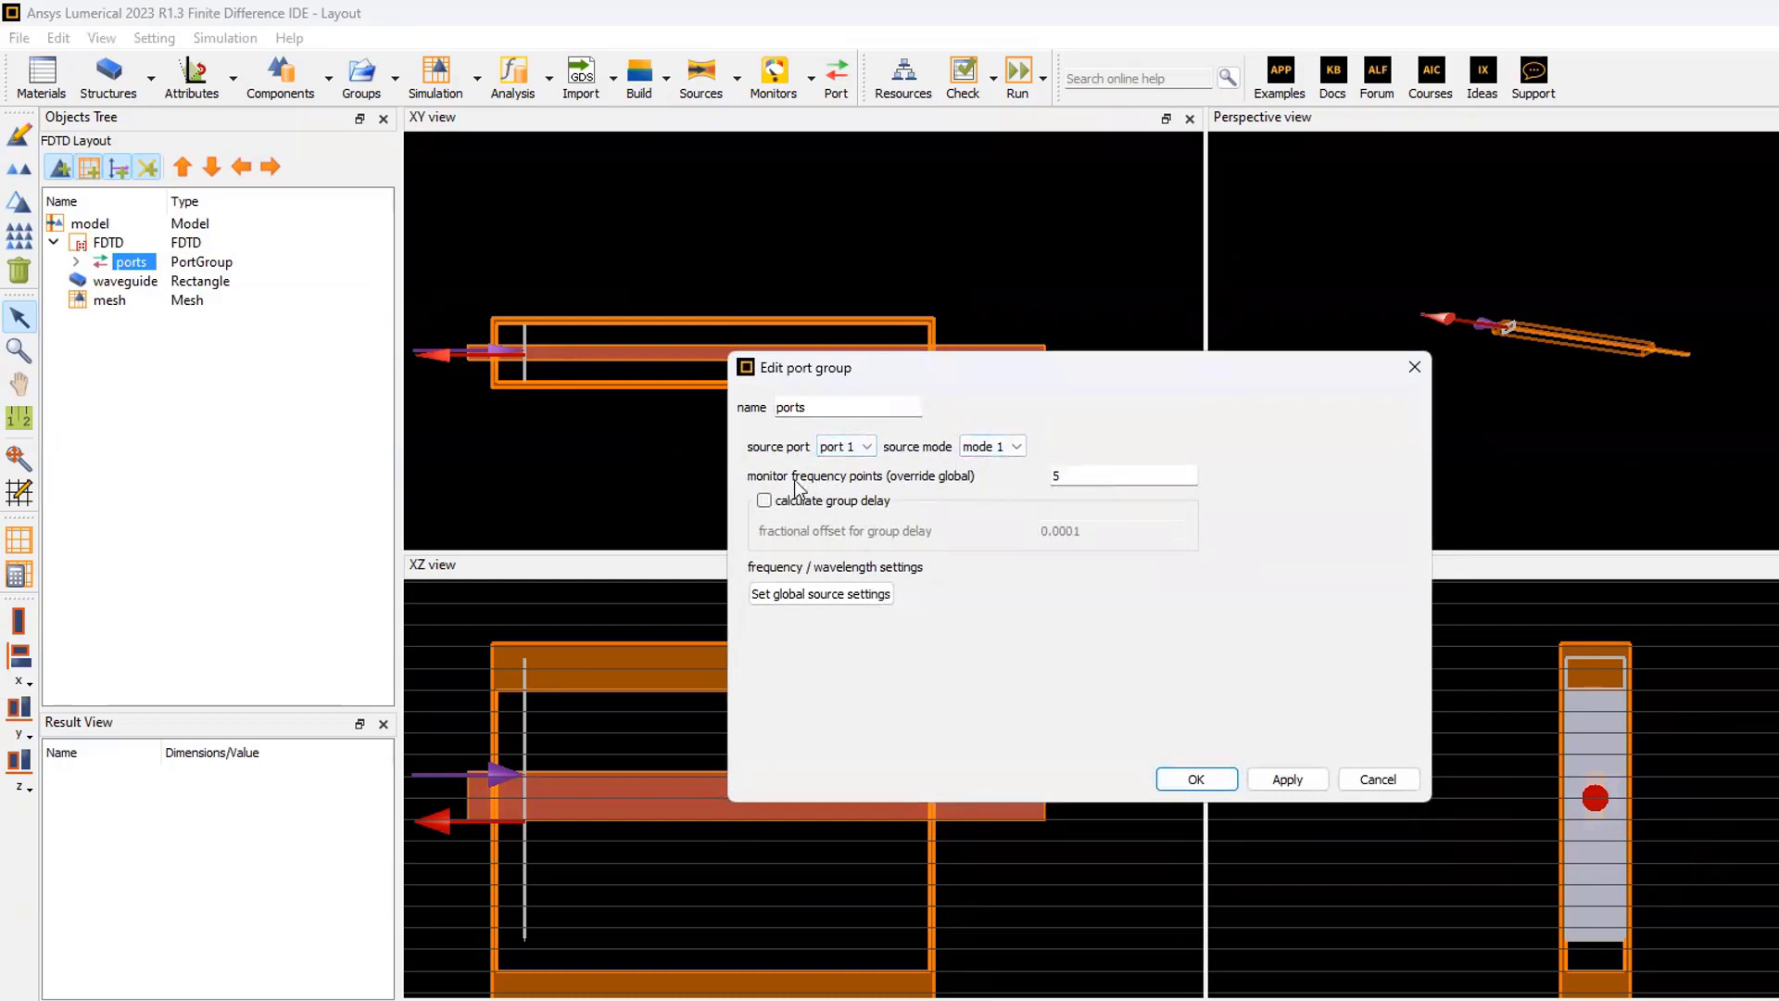
{"action": "double_click", "coordinate": [1084, 471]}
Set the global source wavelength range to 1.5–1.6 µm and apply the port group changes
{"action": "left_click", "coordinate": [850, 598]}
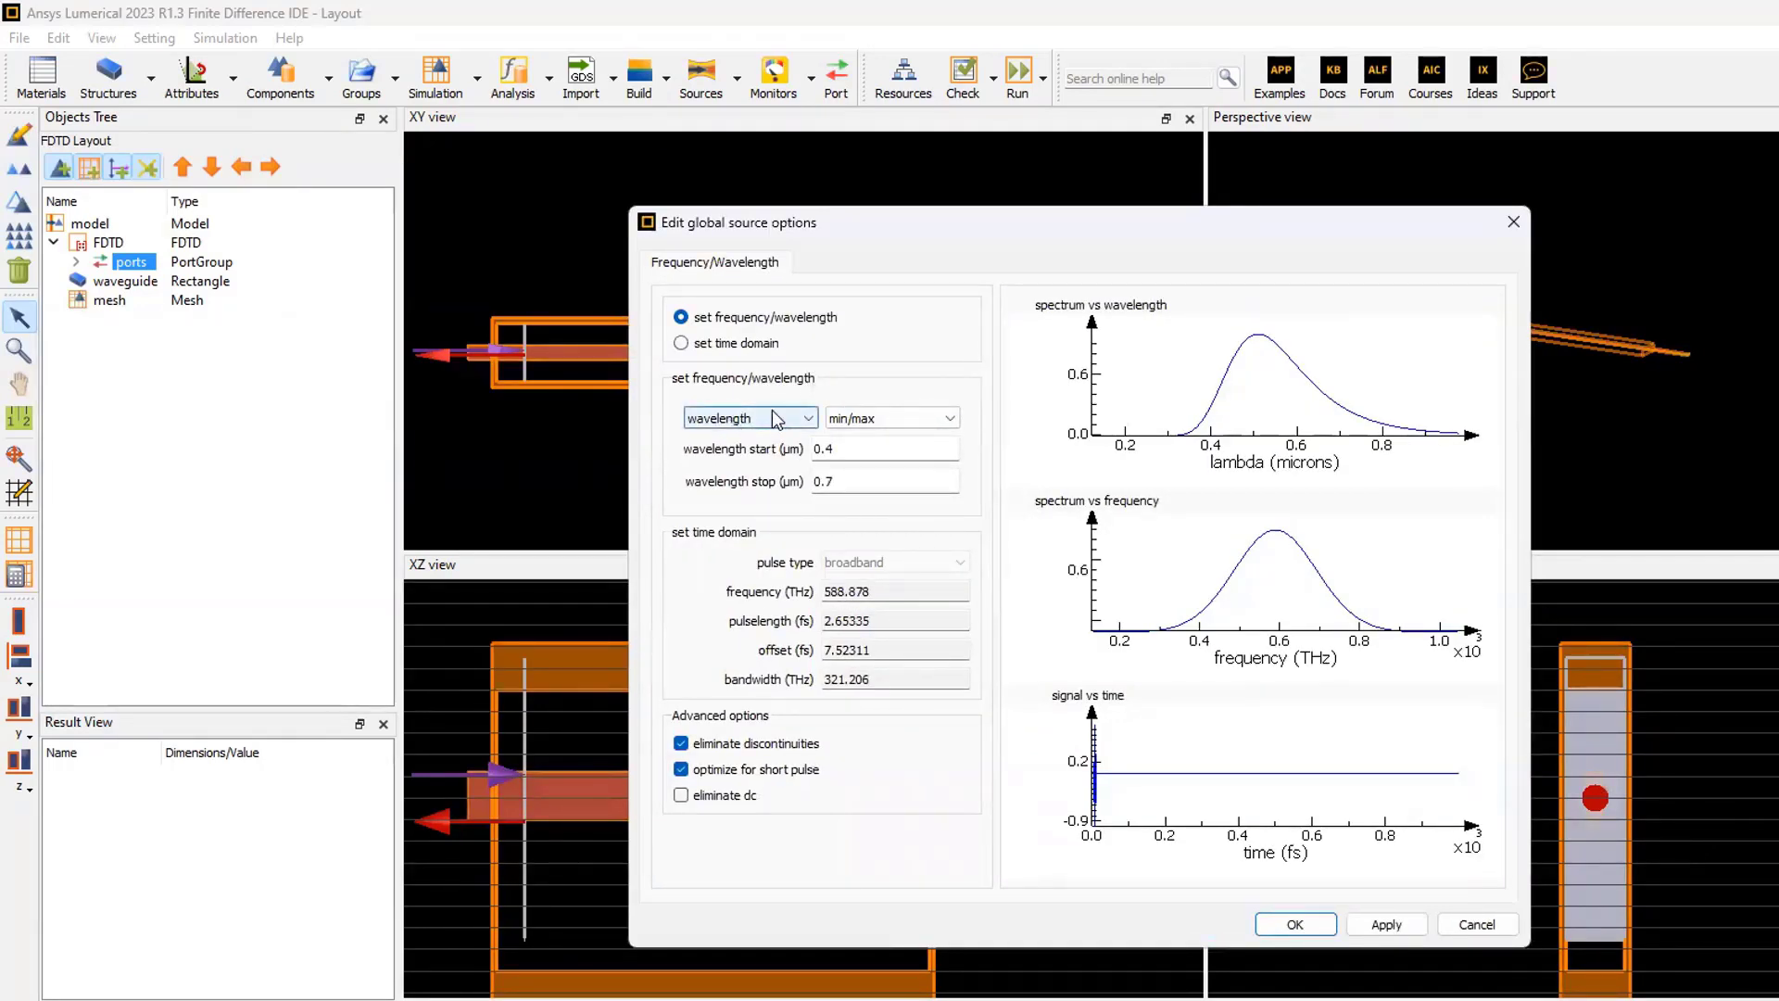
{"action": "double_click", "coordinate": [819, 449]}
{"action": "type", "text": "1.5"}
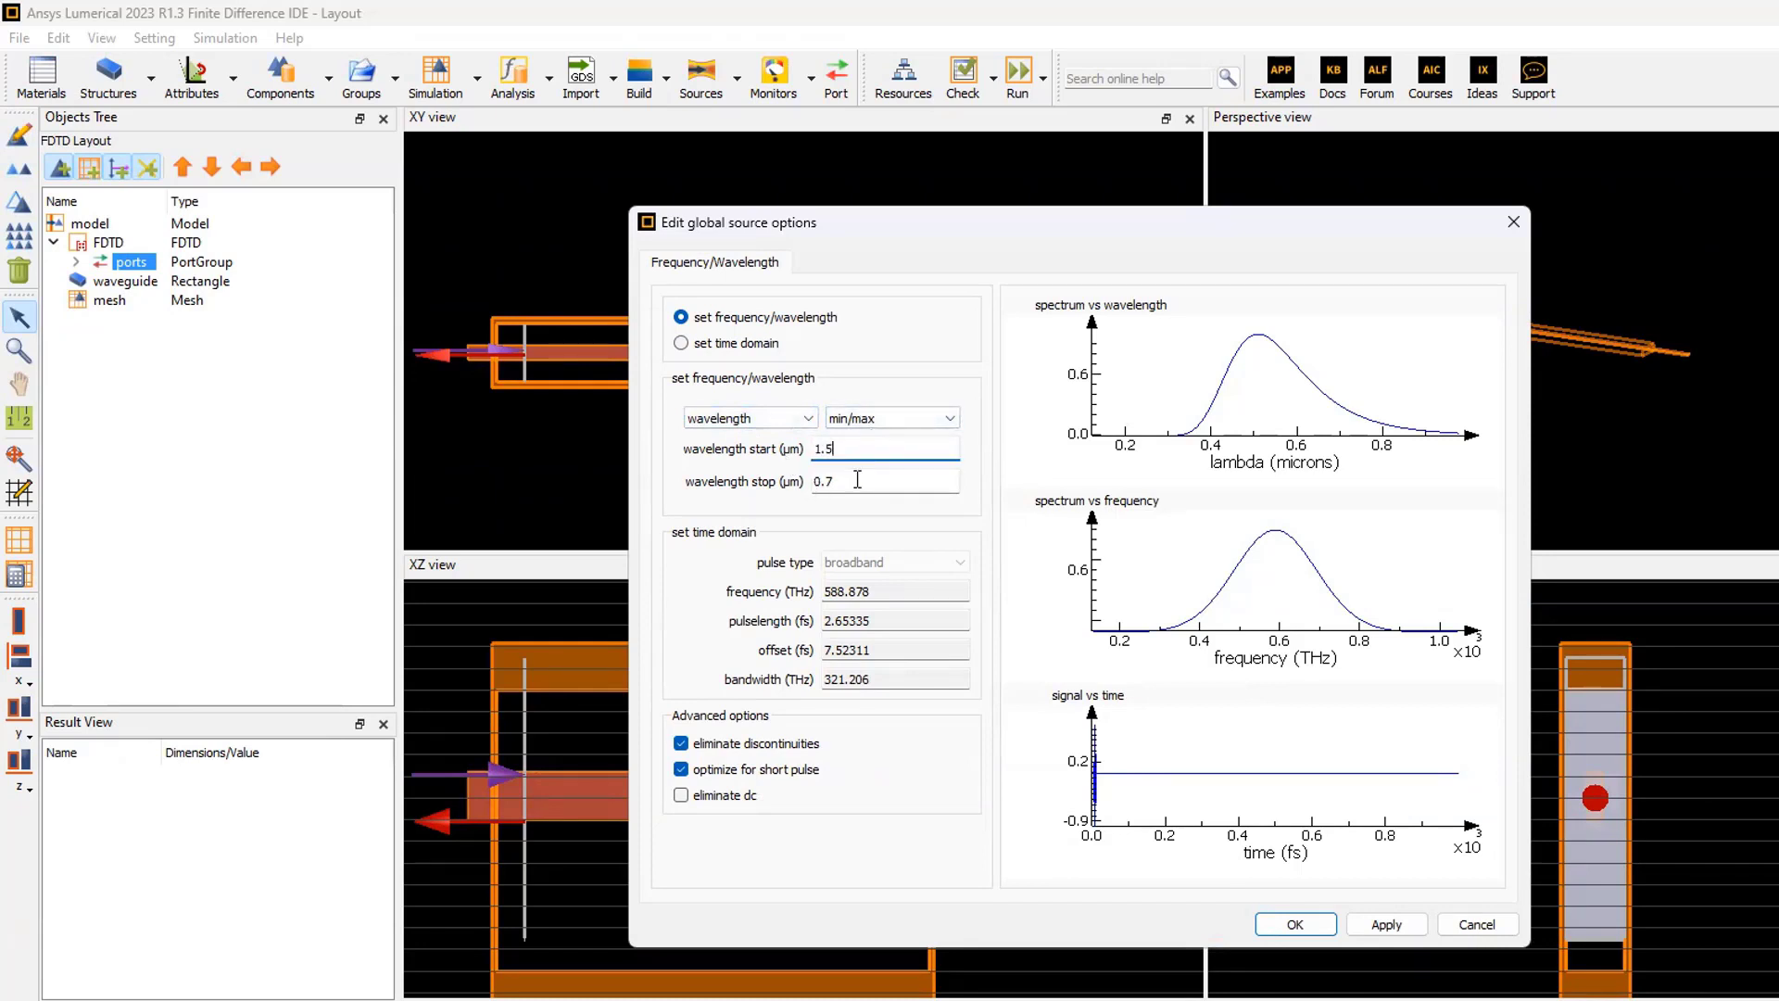
{"action": "key", "text": "Tab"}
{"action": "type", "text": "1.6"}
{"action": "left_click", "coordinate": [1381, 927]}
{"action": "left_click", "coordinate": [1306, 930]}
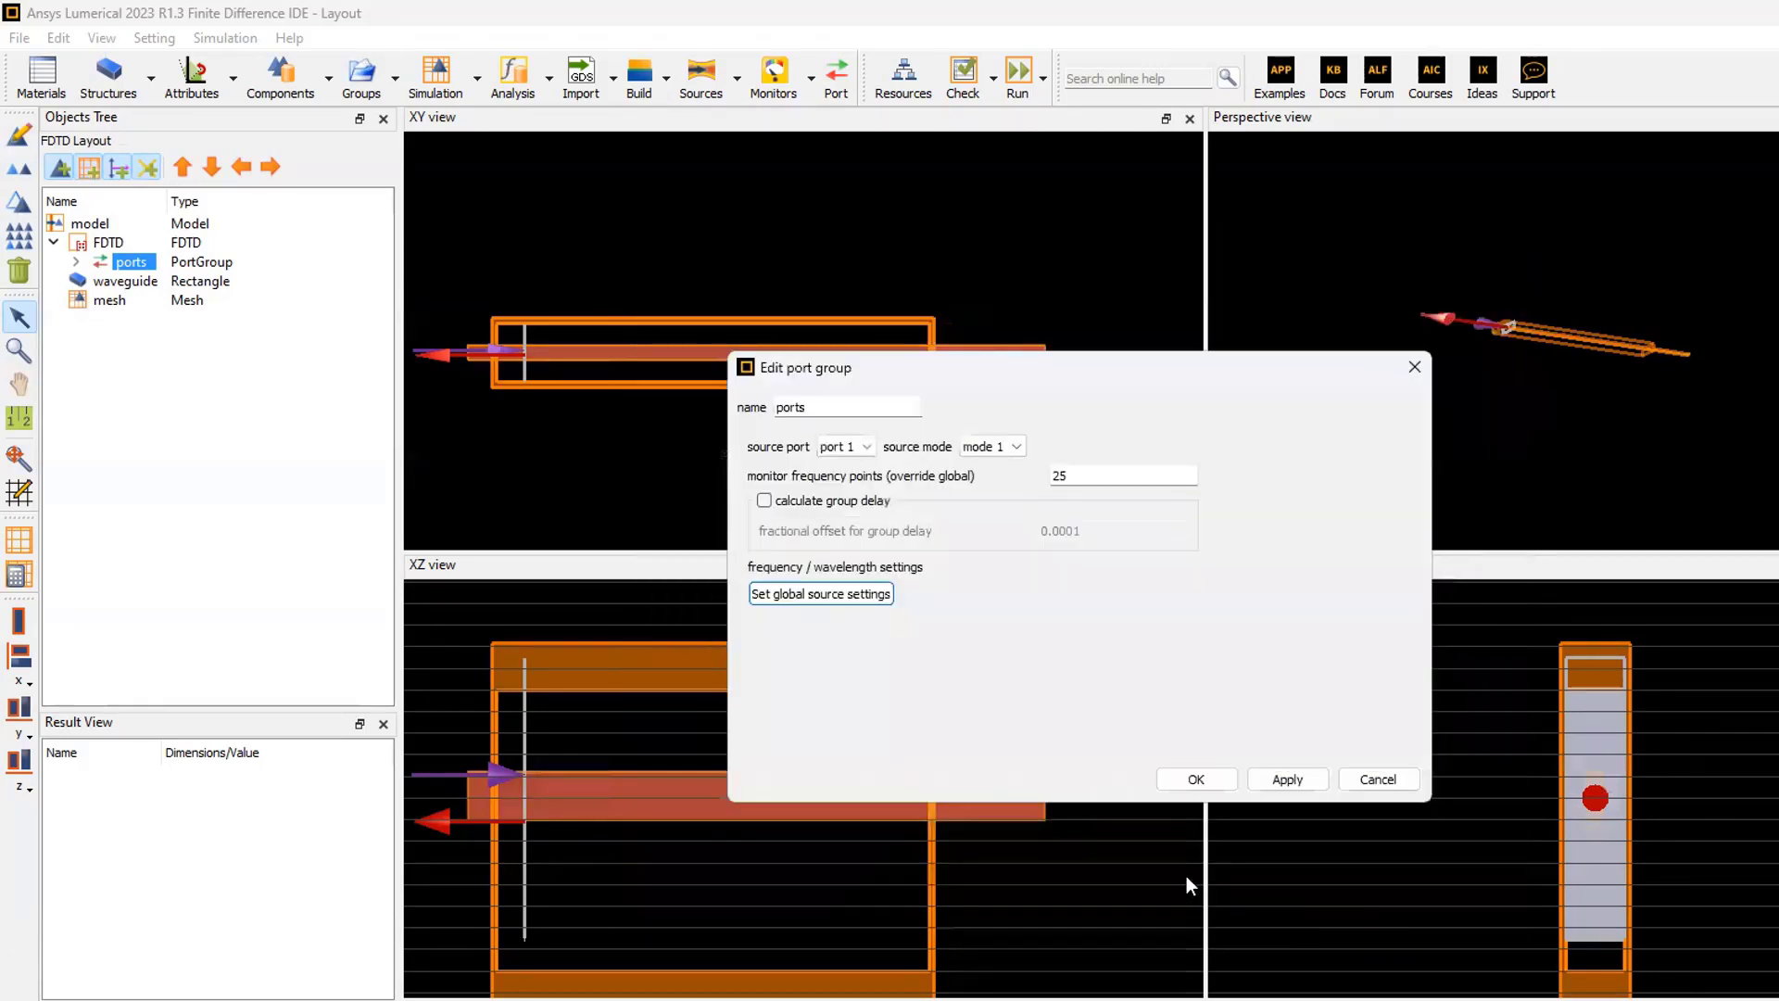
{"action": "left_click", "coordinate": [1293, 780]}
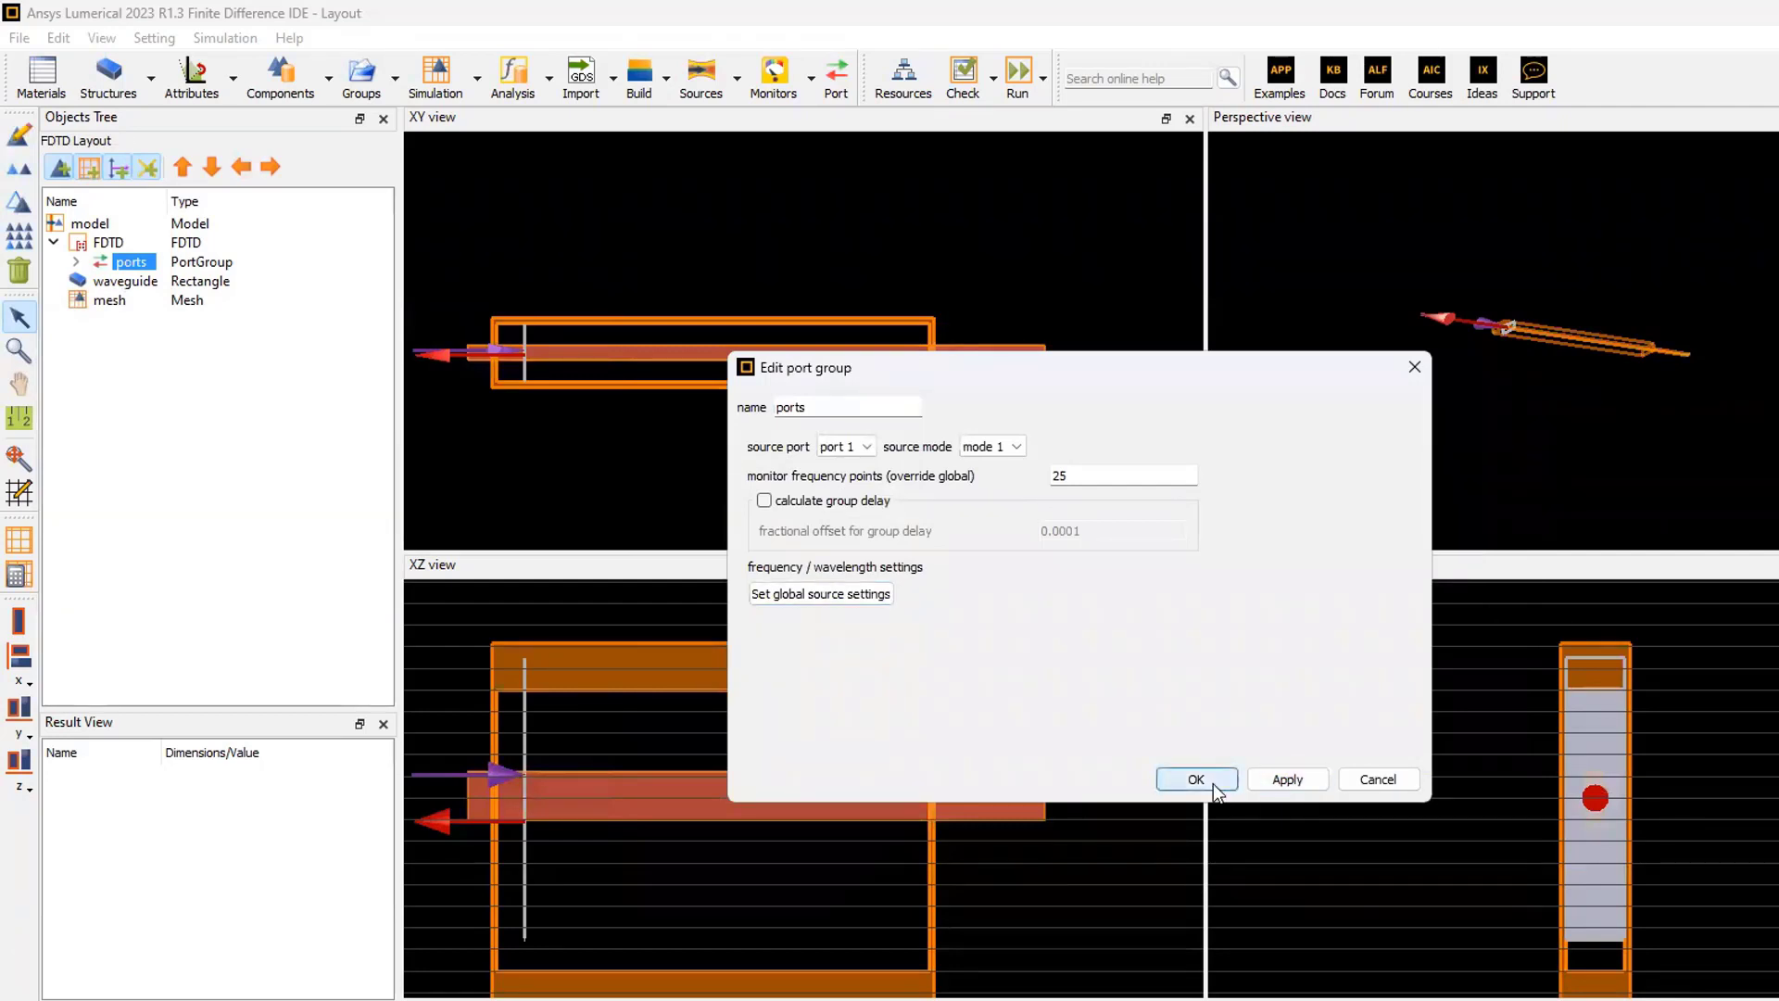
Set port 1's mode selection to fundamental TE mode with 3 field profile samples
{"action": "left_click", "coordinate": [1215, 786]}
{"action": "left_click", "coordinate": [76, 264]}
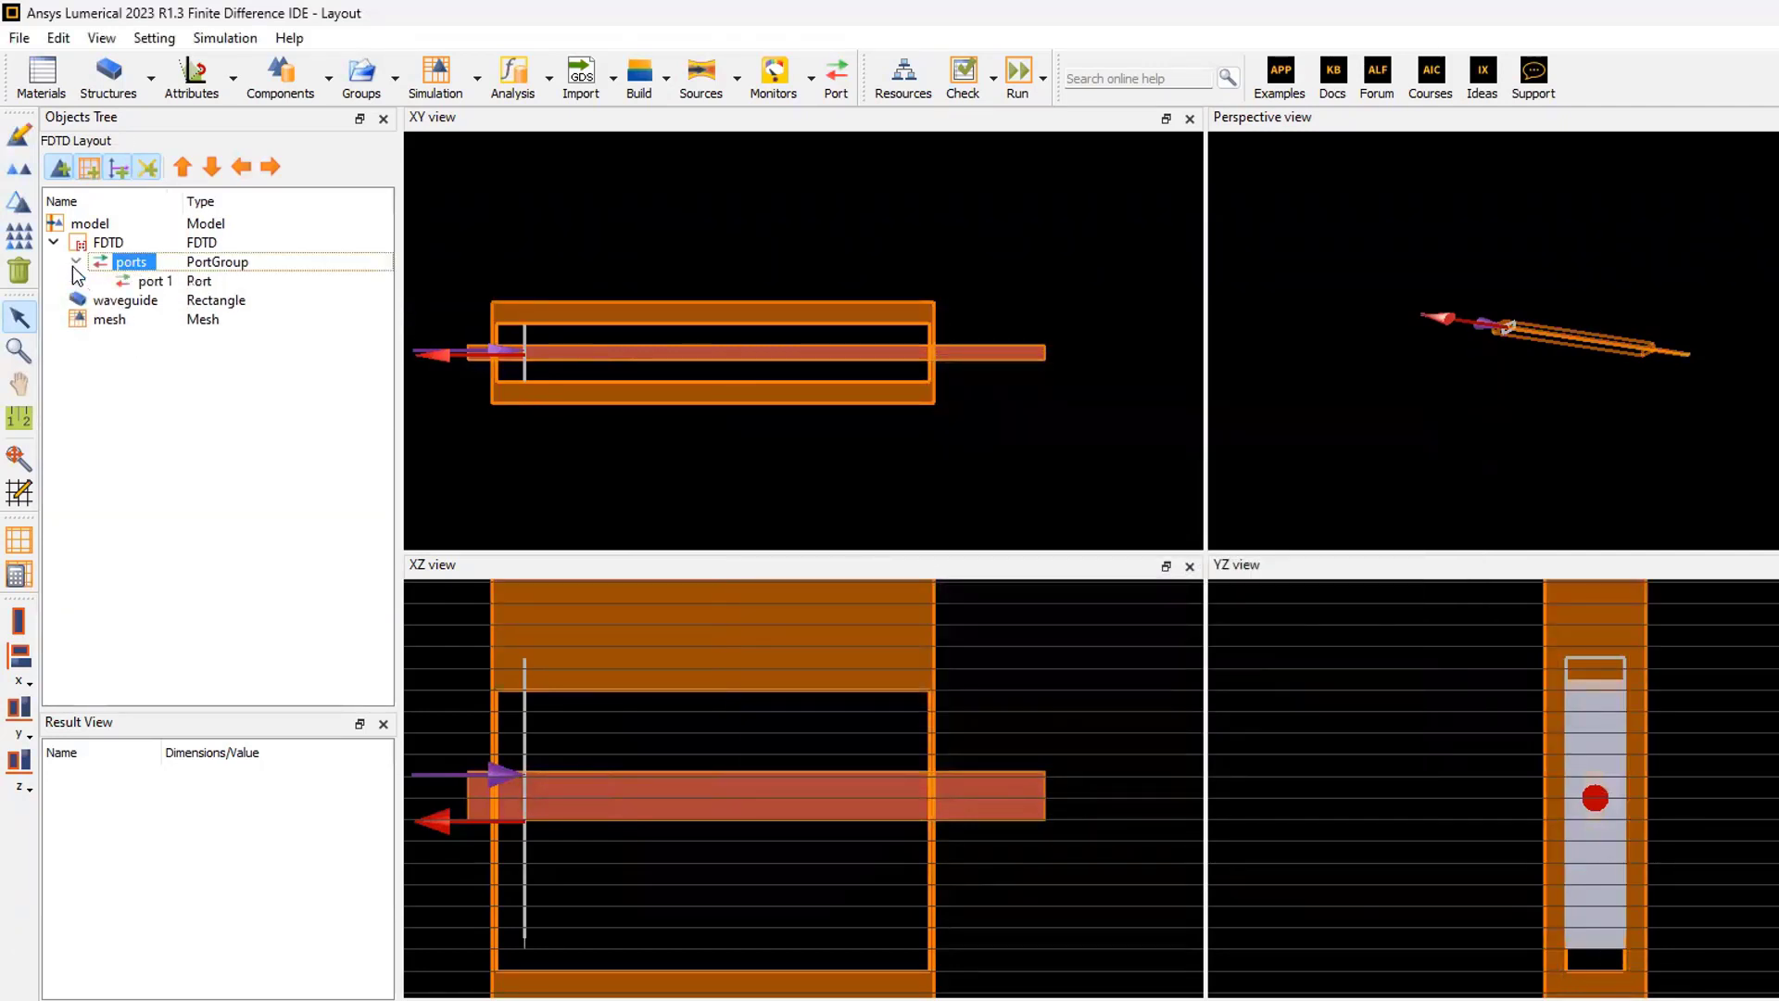
{"action": "left_click", "coordinate": [115, 283]}
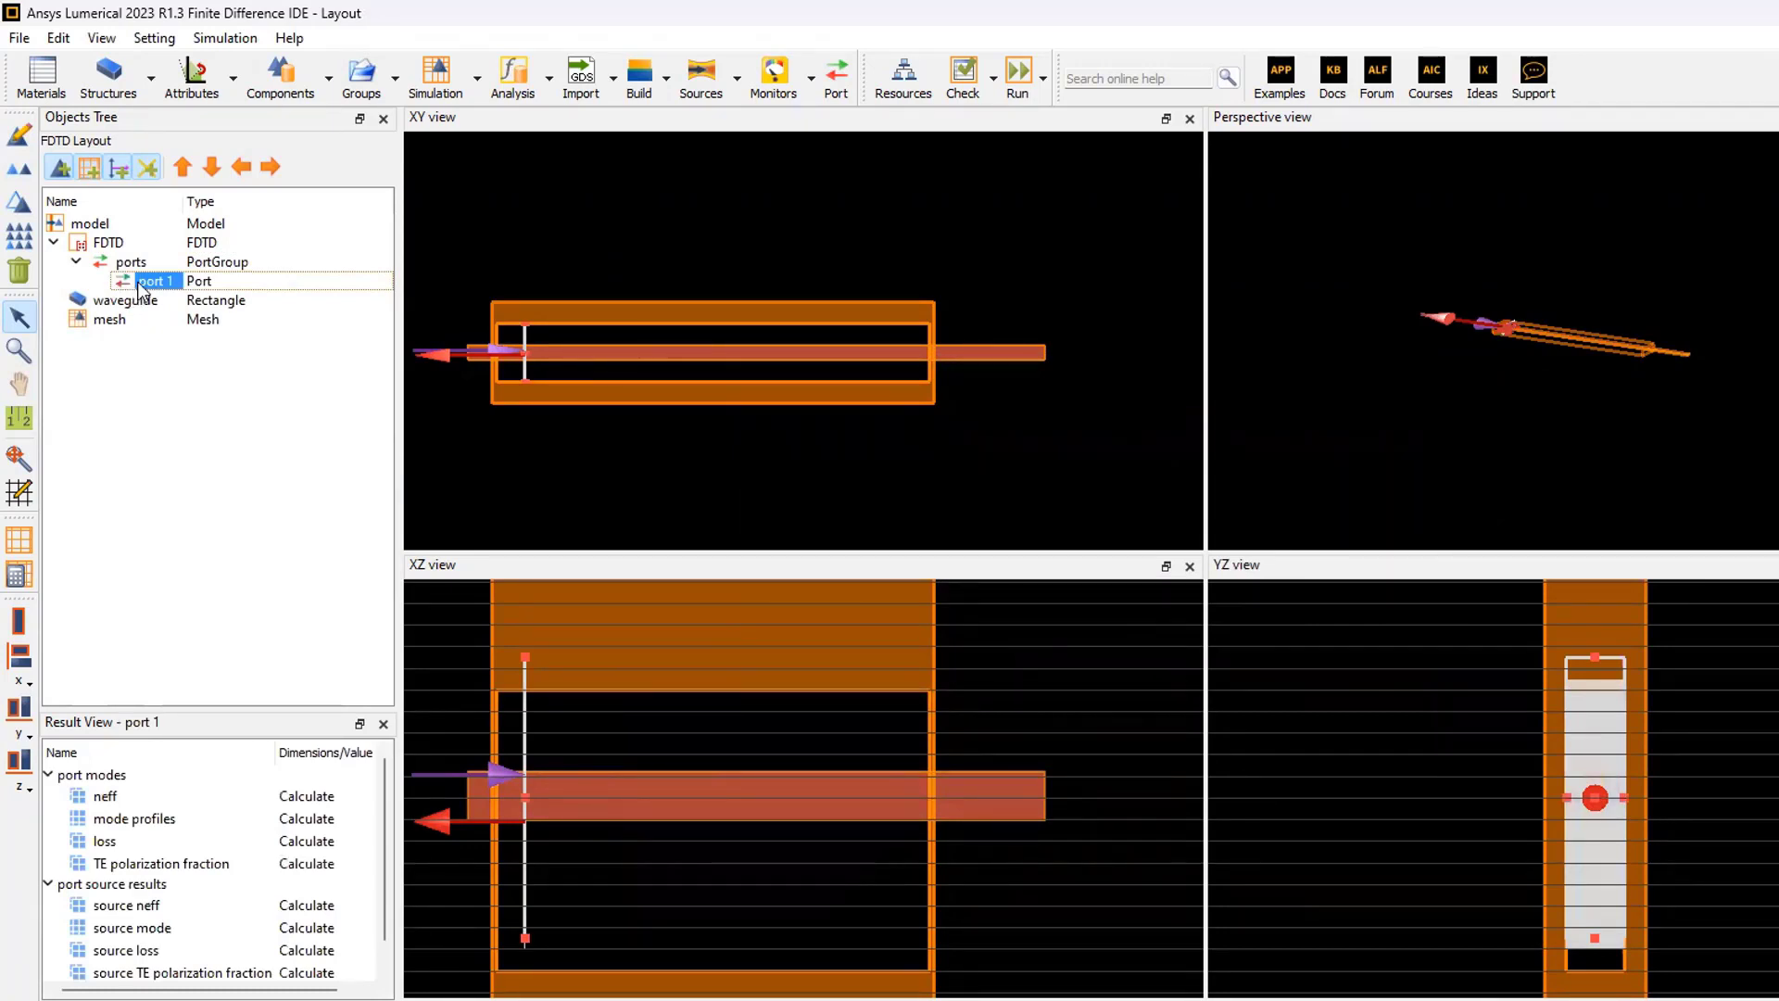
{"action": "right_click", "coordinate": [139, 288]}
{"action": "left_click", "coordinate": [204, 294]}
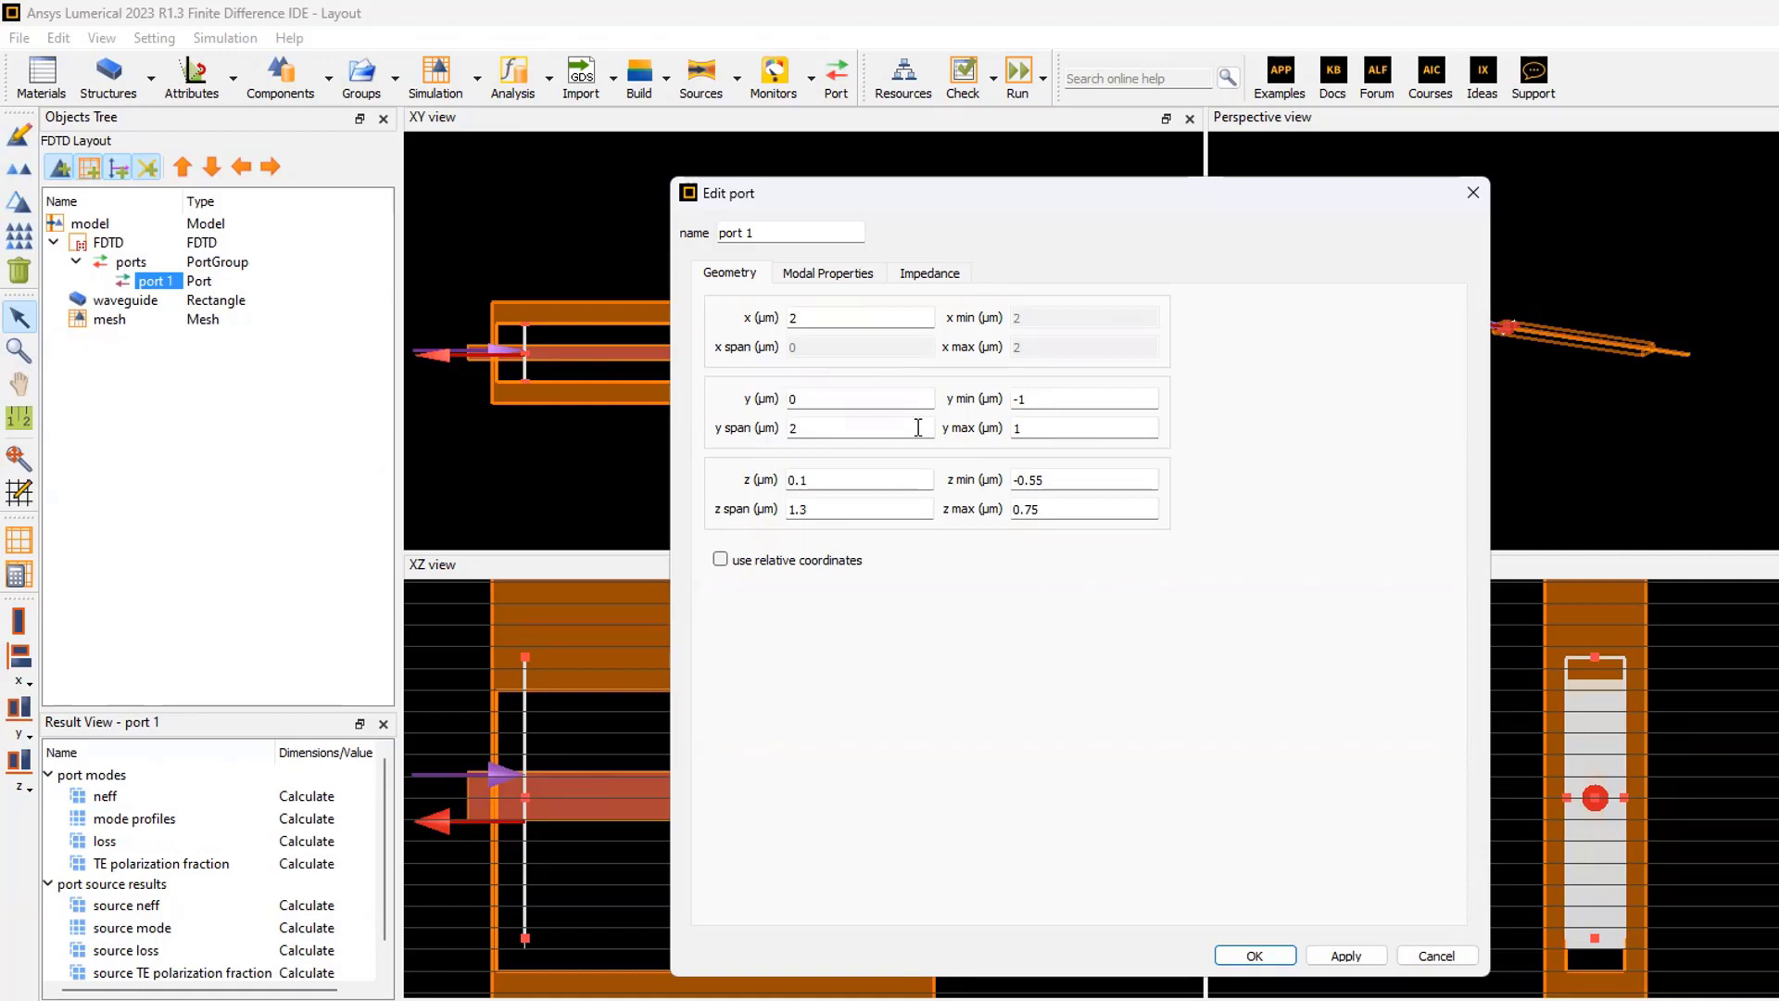
{"action": "left_click", "coordinate": [834, 273]}
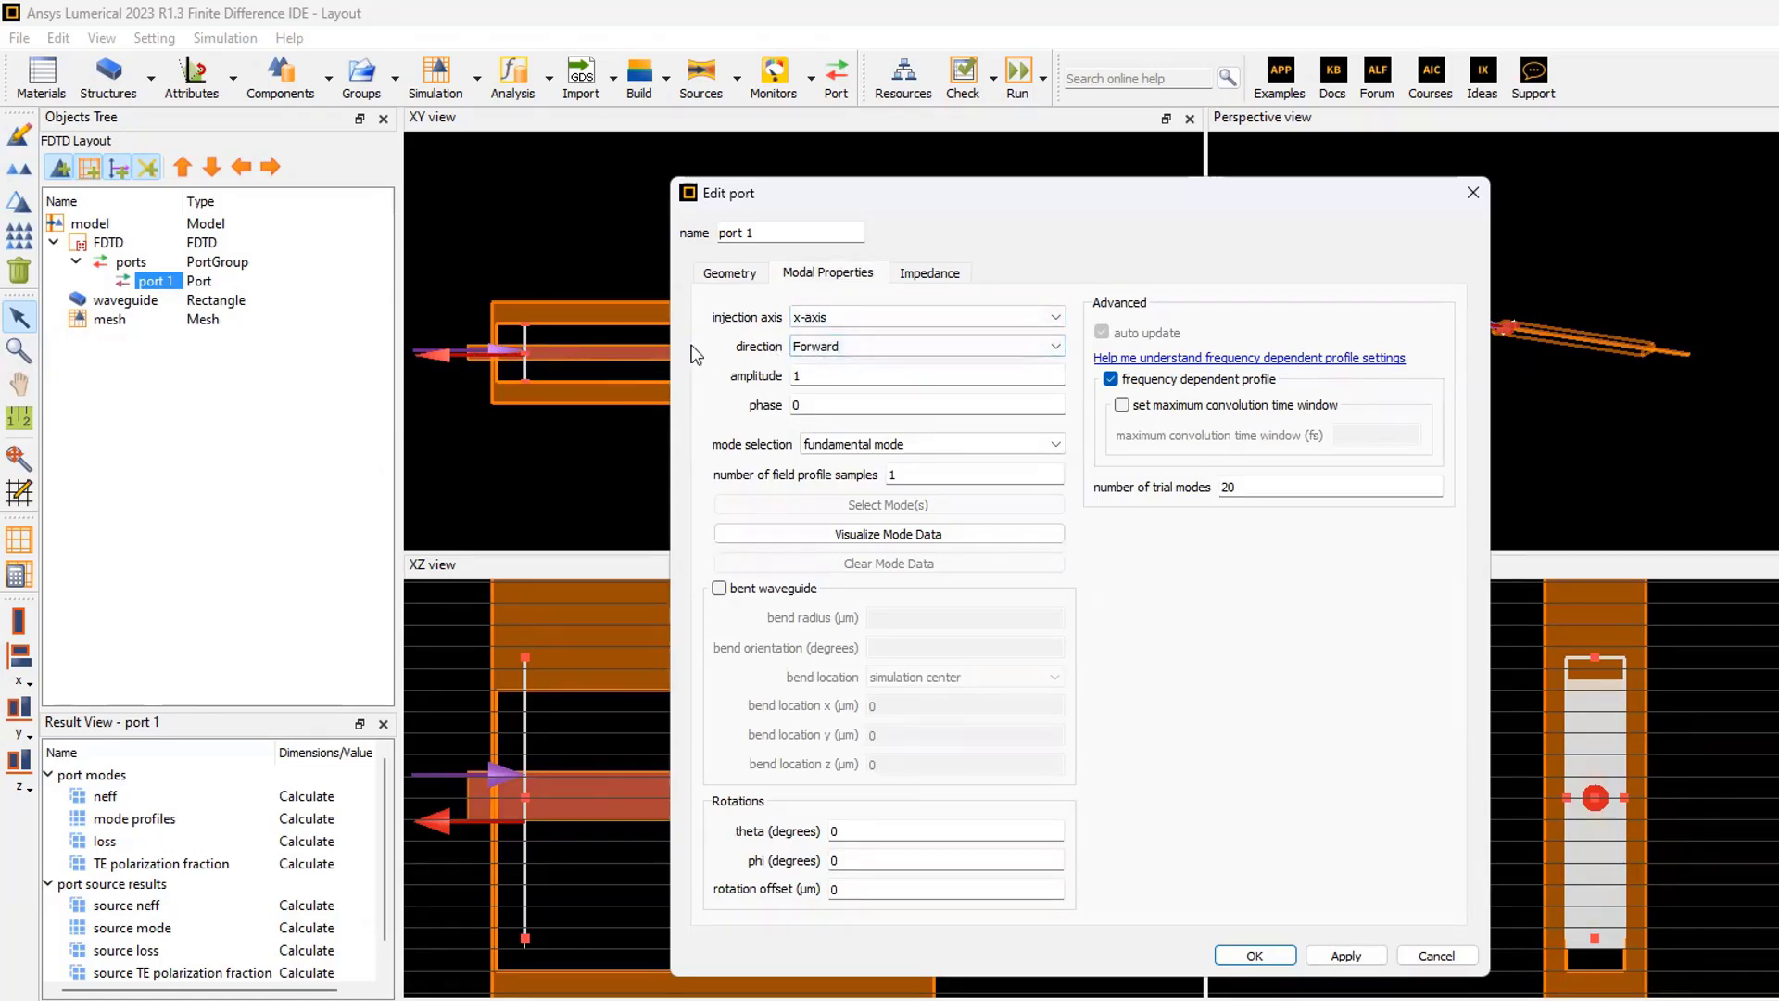
{"action": "left_click", "coordinate": [878, 443]}
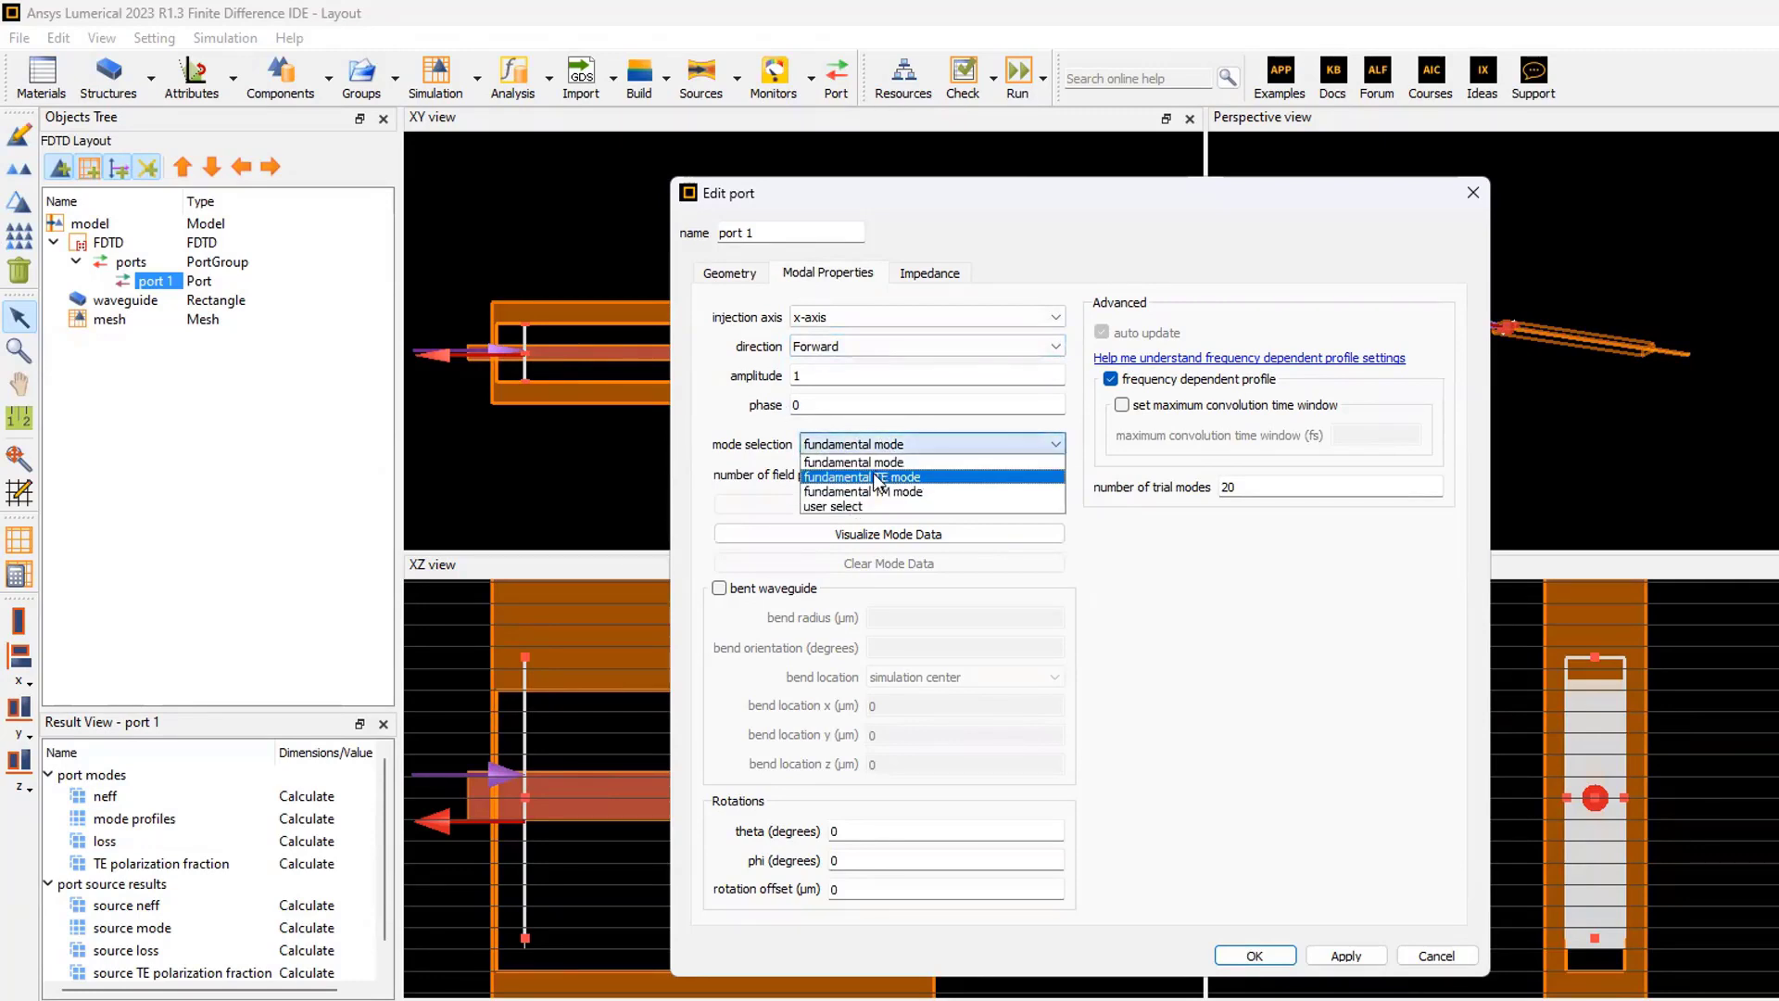
{"action": "left_click", "coordinate": [878, 478]}
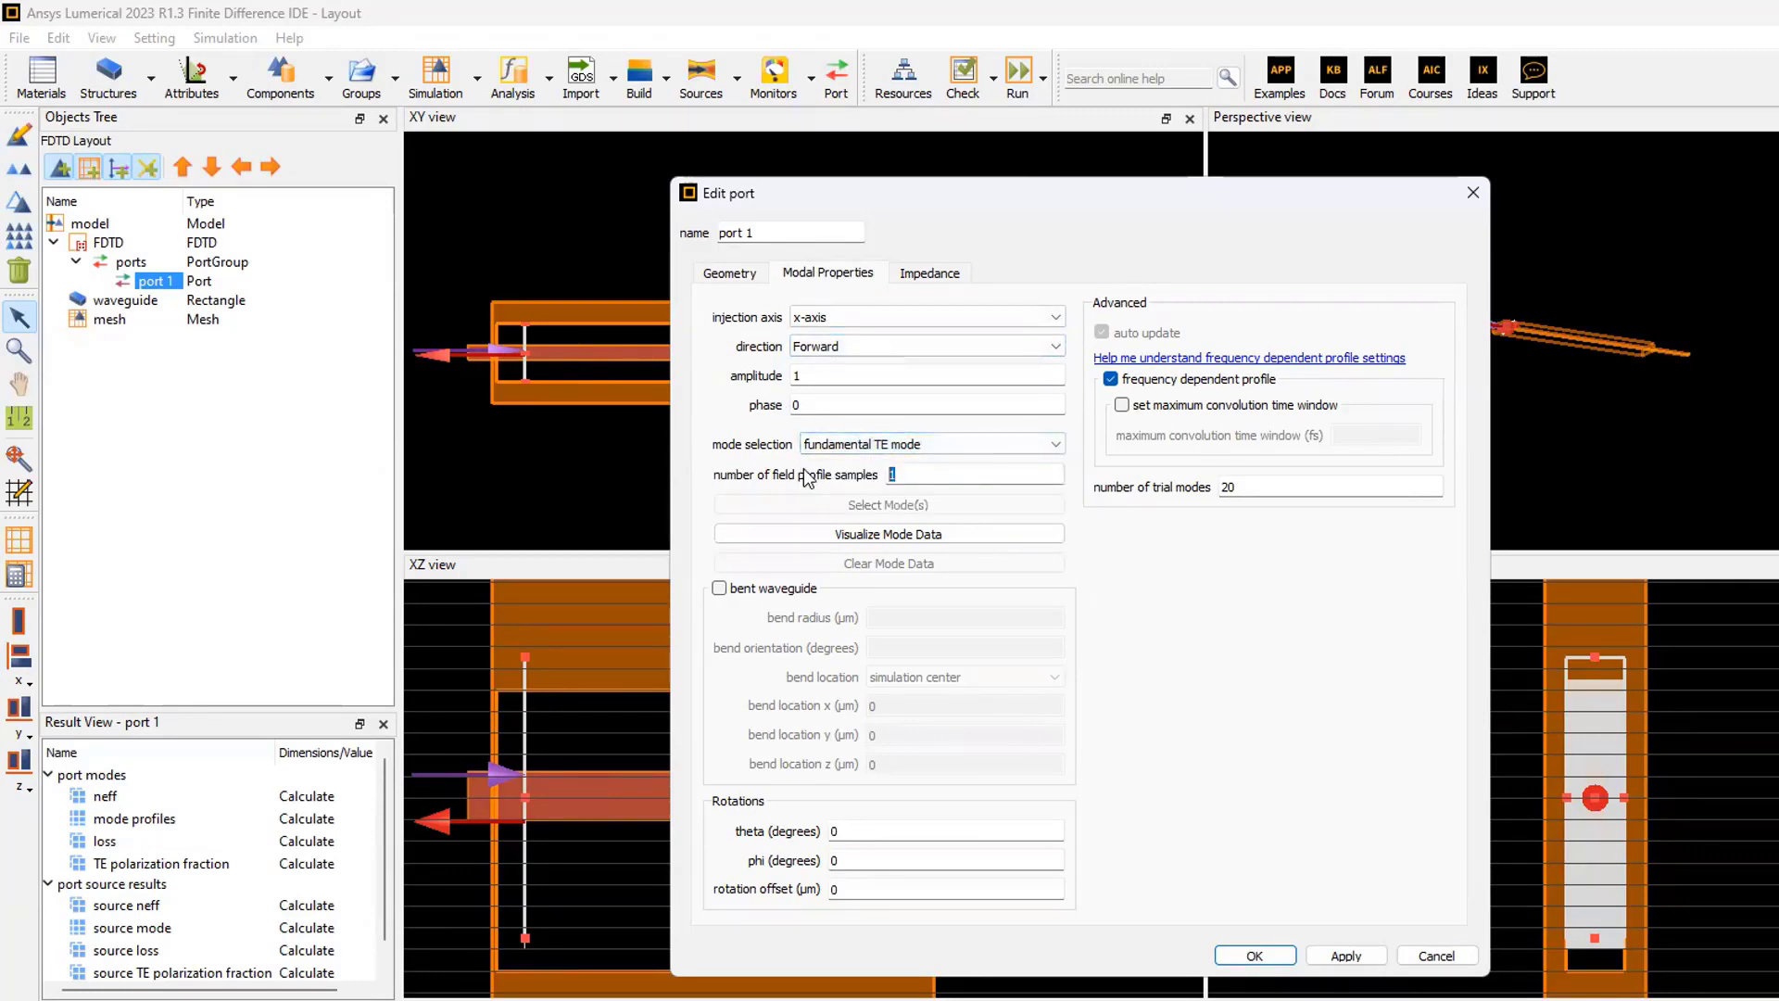
{"action": "key", "text": "Tab"}
{"action": "type", "text": "3"}
{"action": "left_click", "coordinate": [1342, 954]}
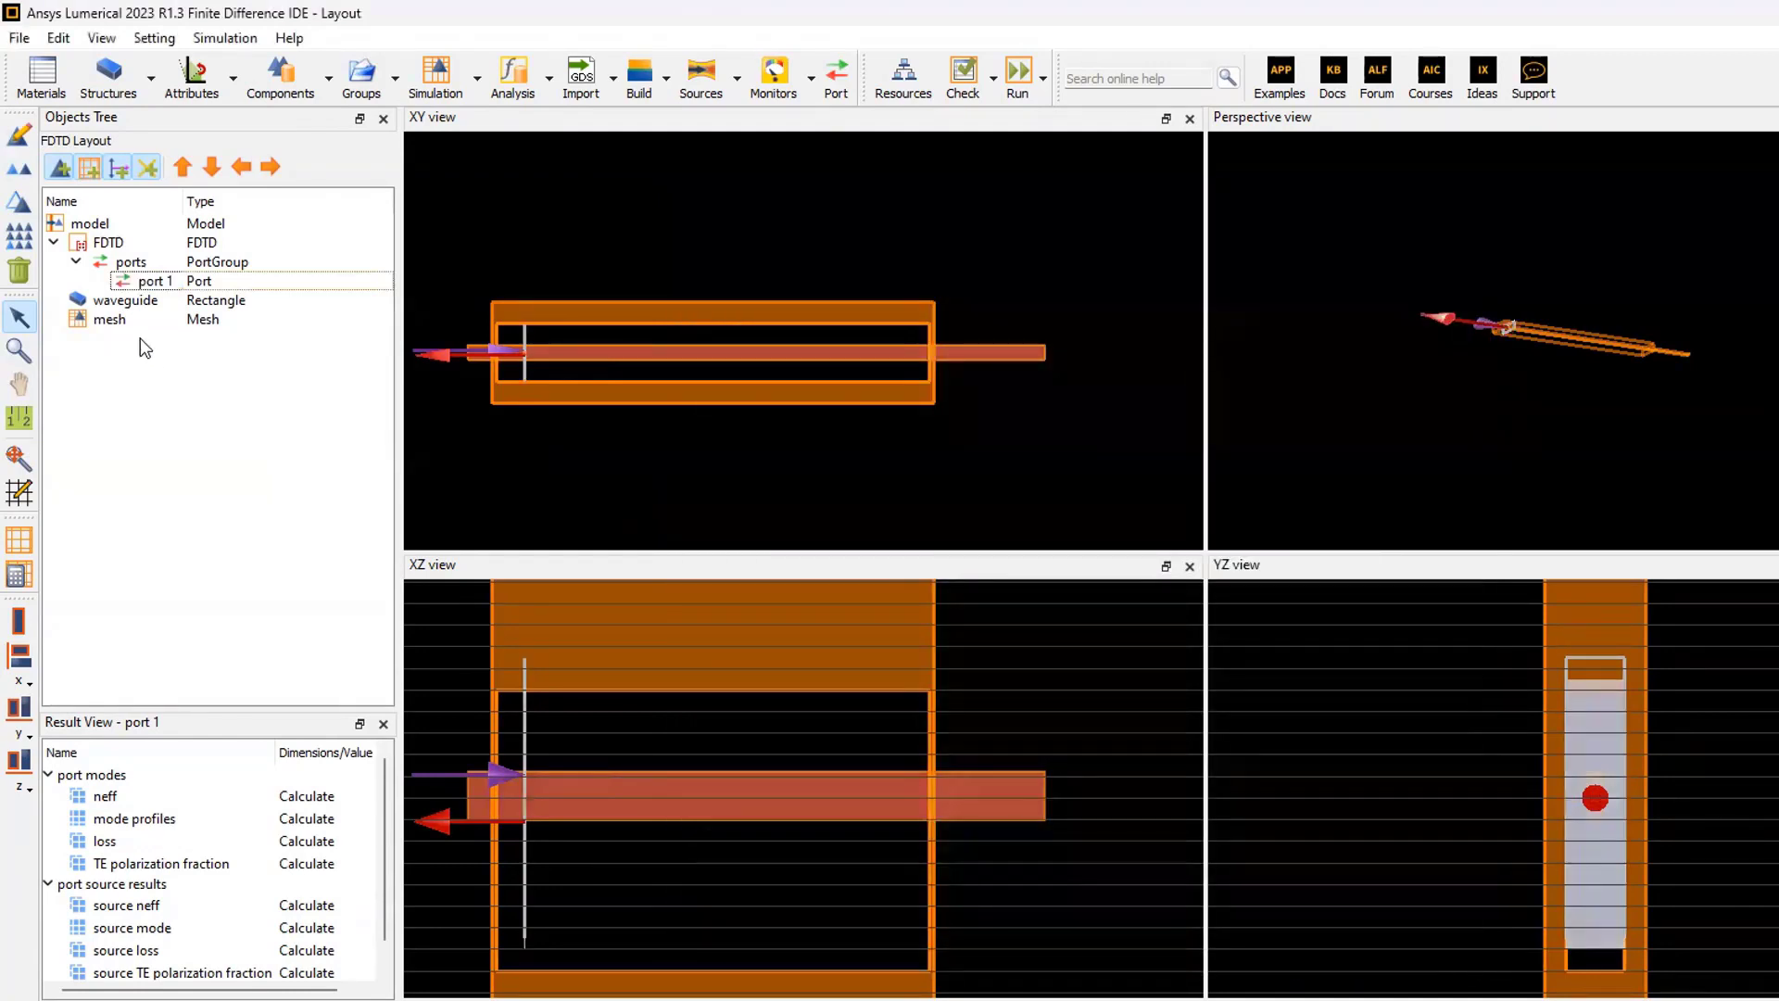
Insert a frequency-domain field and power monitor named monitor into the layout
{"action": "left_click", "coordinate": [77, 263]}
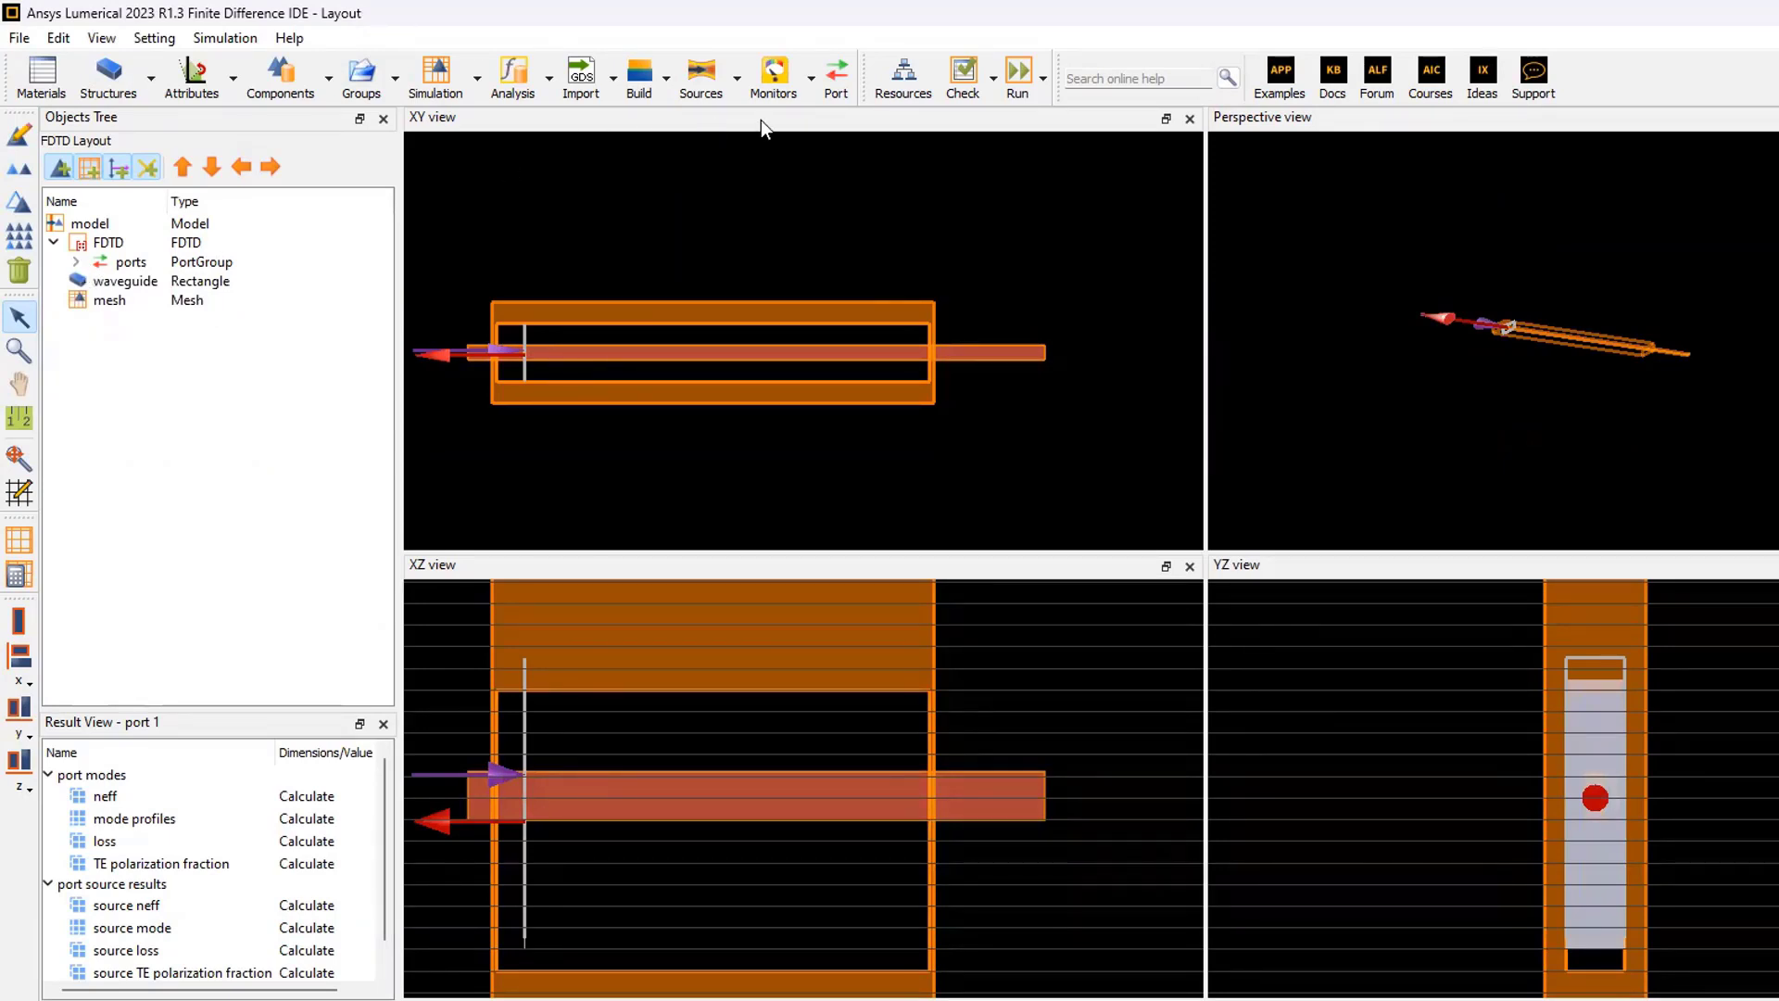
{"action": "left_click", "coordinate": [812, 80]}
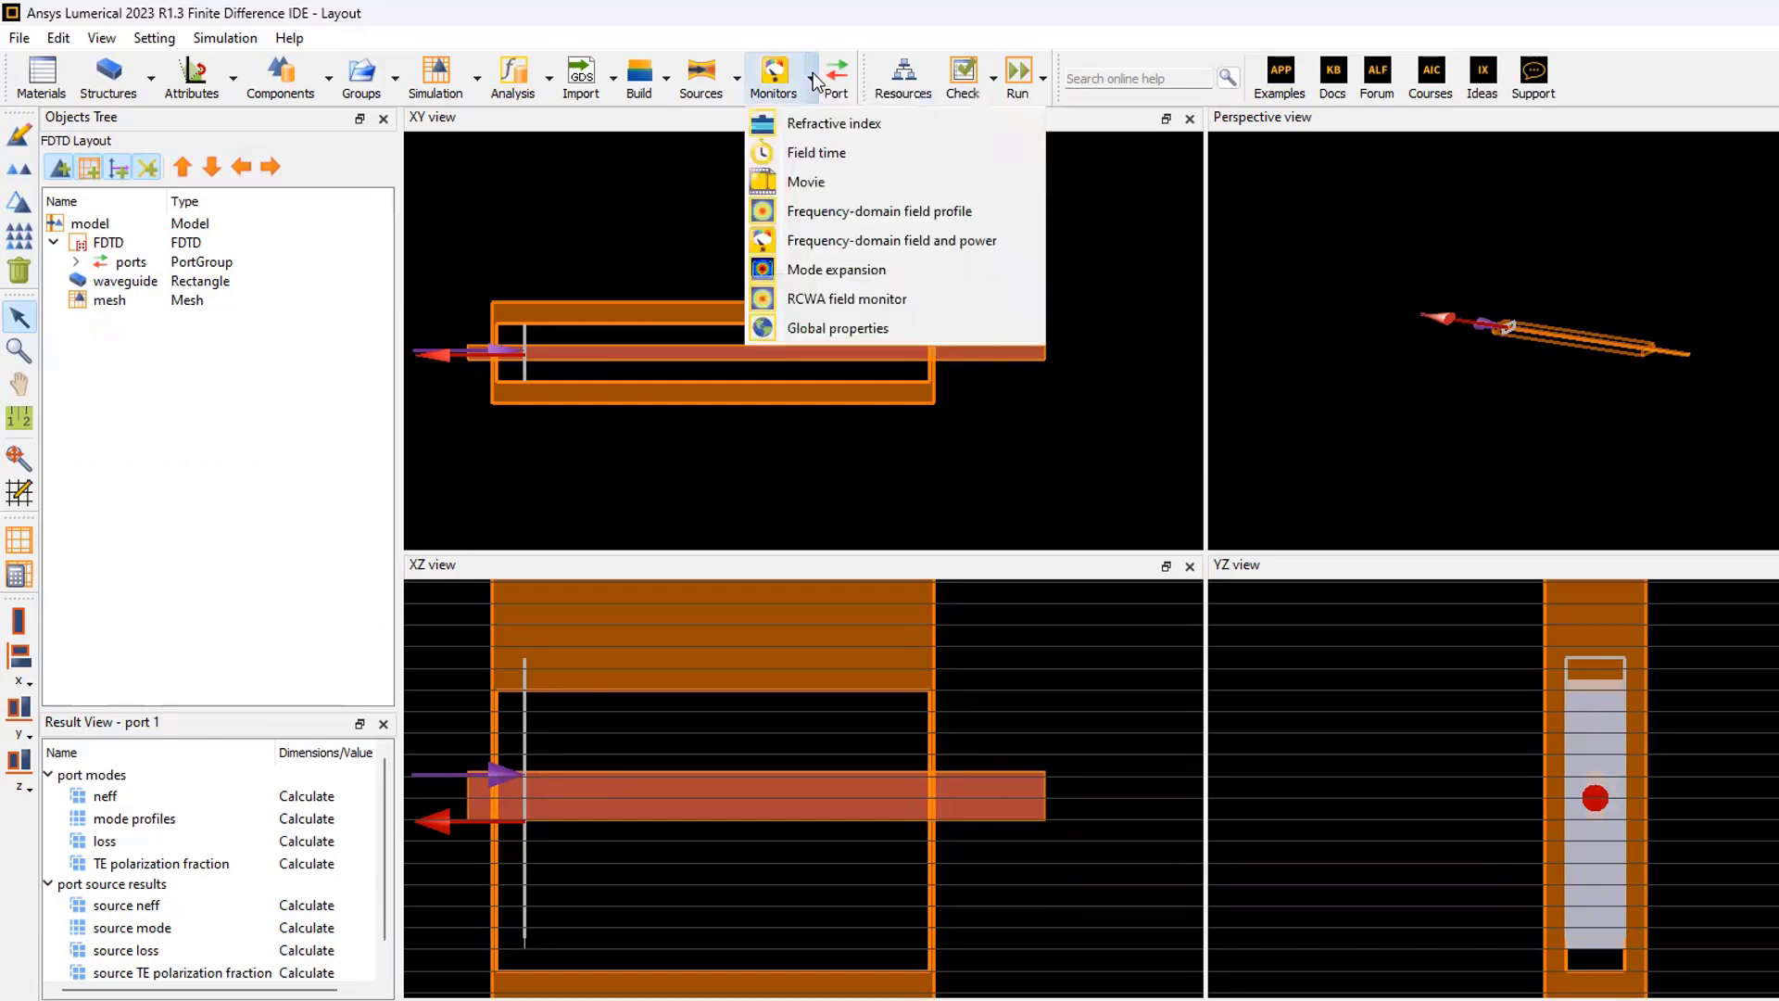
{"action": "left_click", "coordinate": [849, 239]}
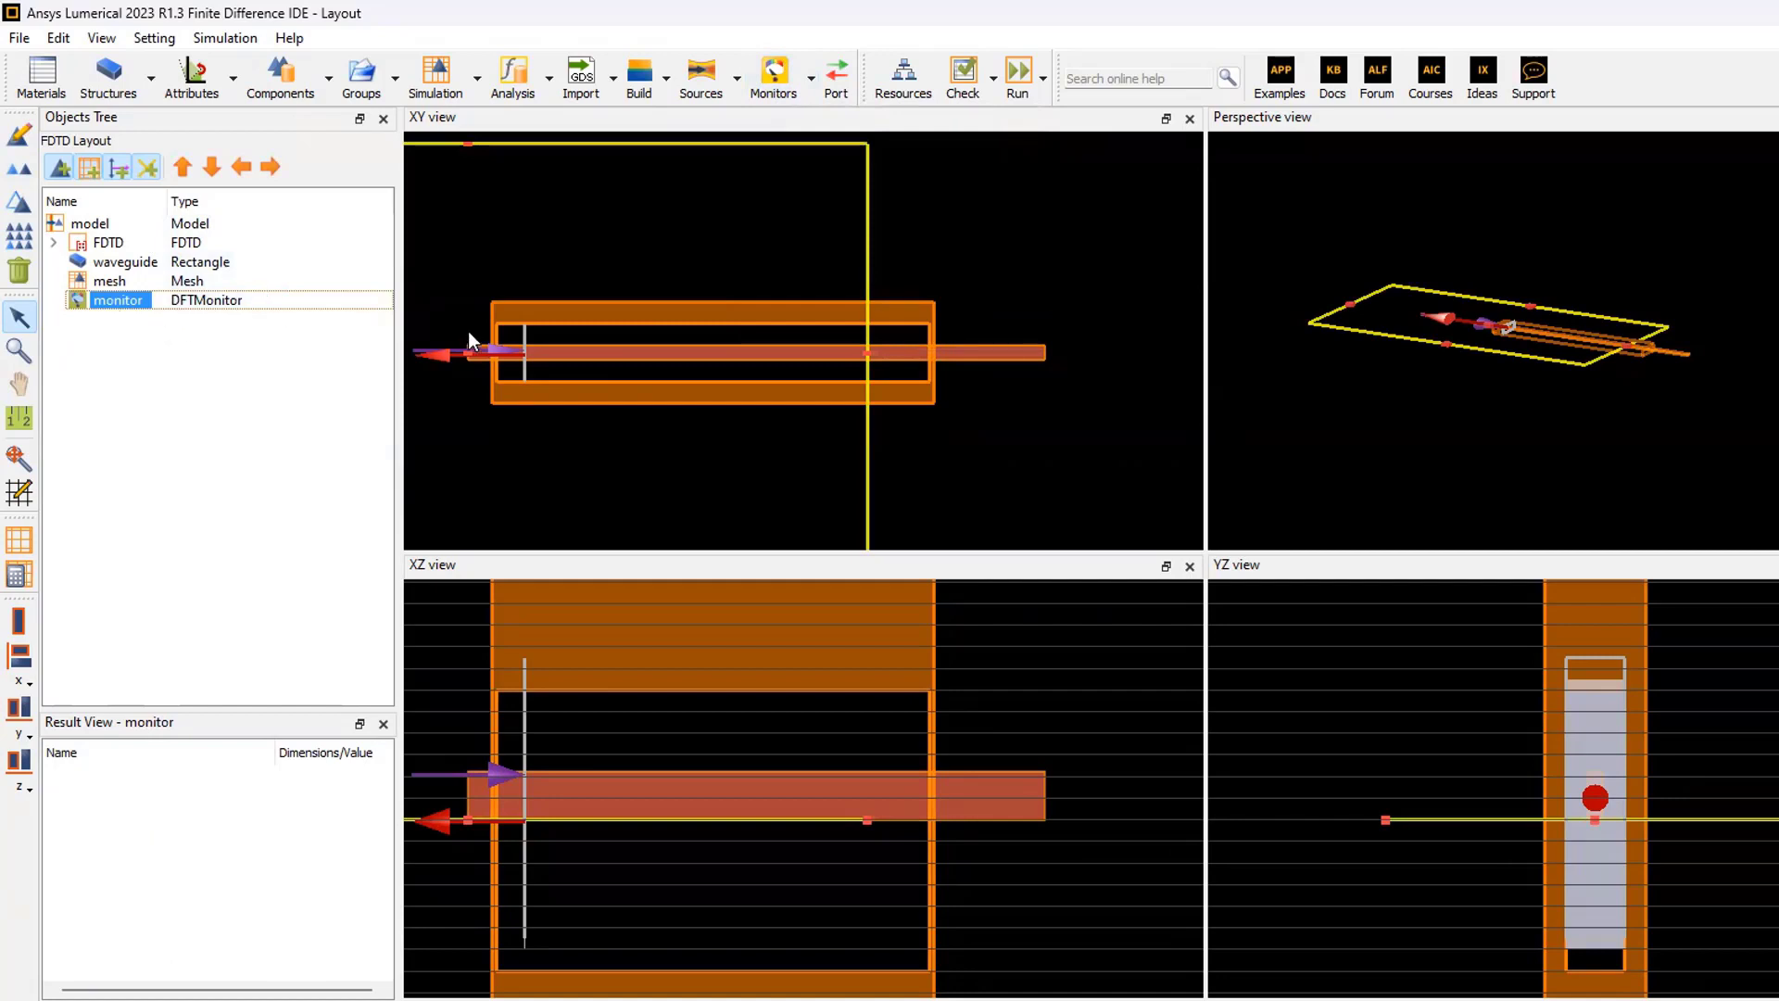
{"action": "scroll", "coordinate": [575, 326], "scroll_direction": "down", "scroll_amount": 2}
{"action": "scroll", "coordinate": [574, 326], "scroll_direction": "down", "scroll_amount": 2}
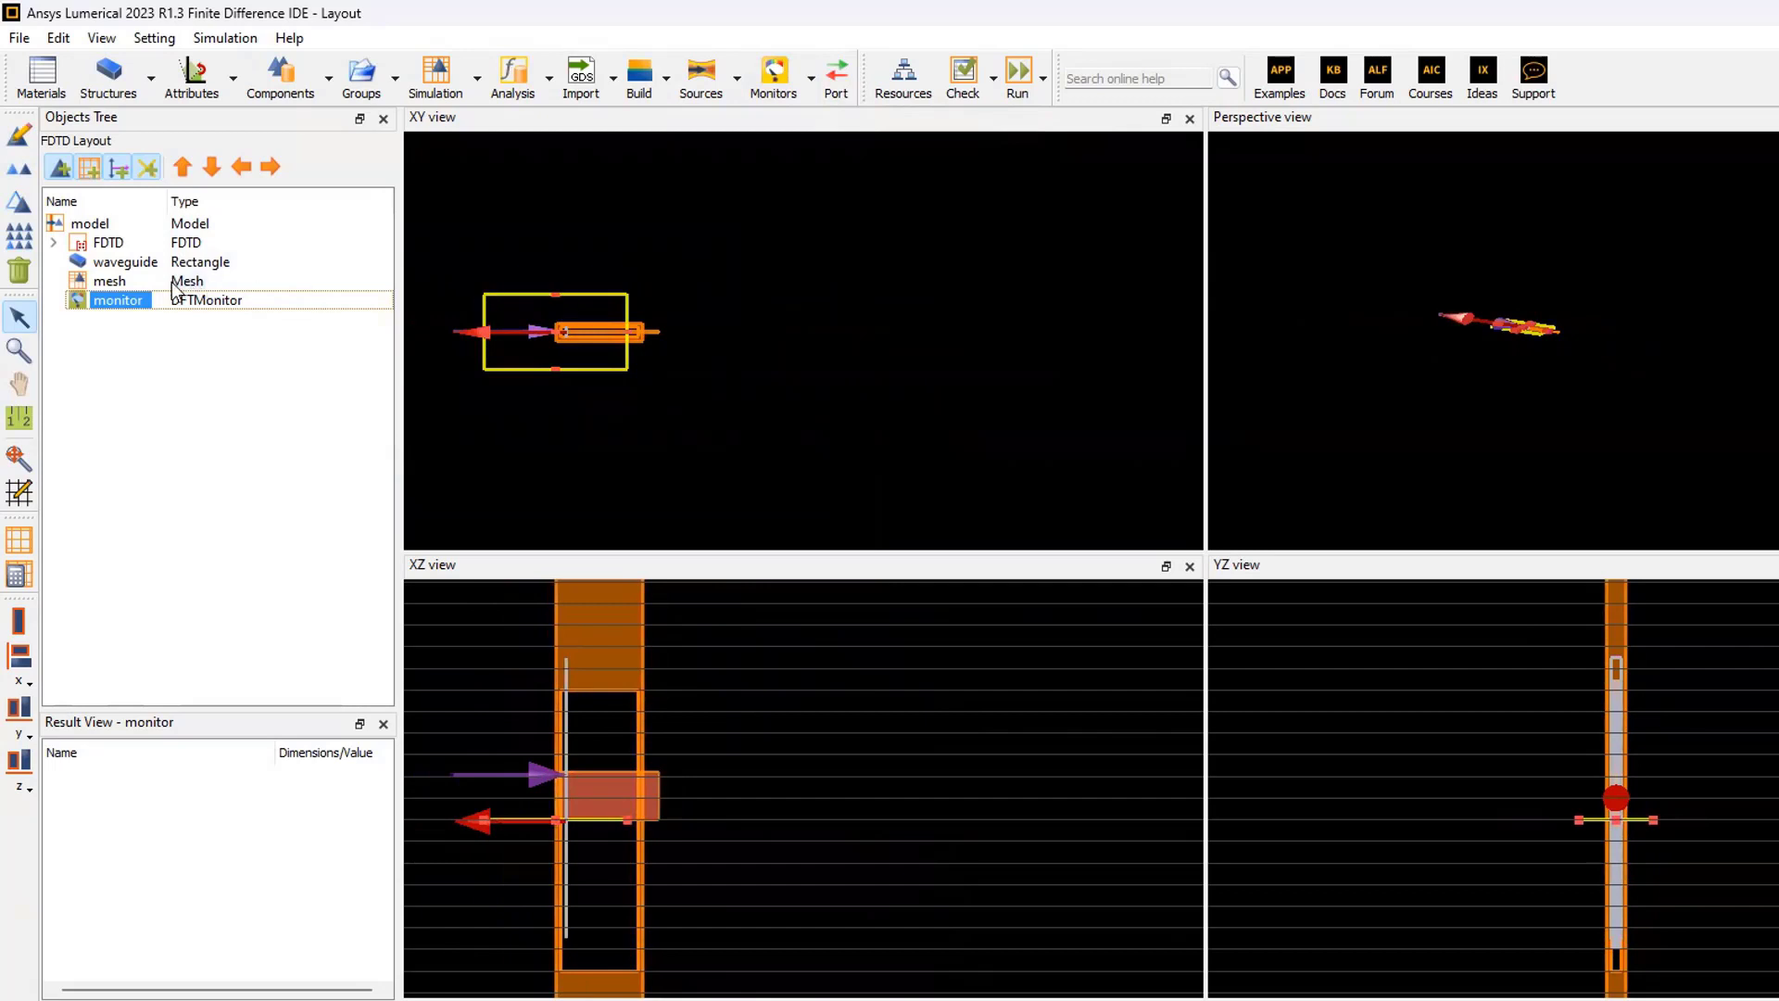
Keep the power monitor as 2D Z-normal, with a 10 µm x span and 5 µm y span
{"action": "right_click", "coordinate": [130, 295]}
{"action": "left_click", "coordinate": [172, 310]}
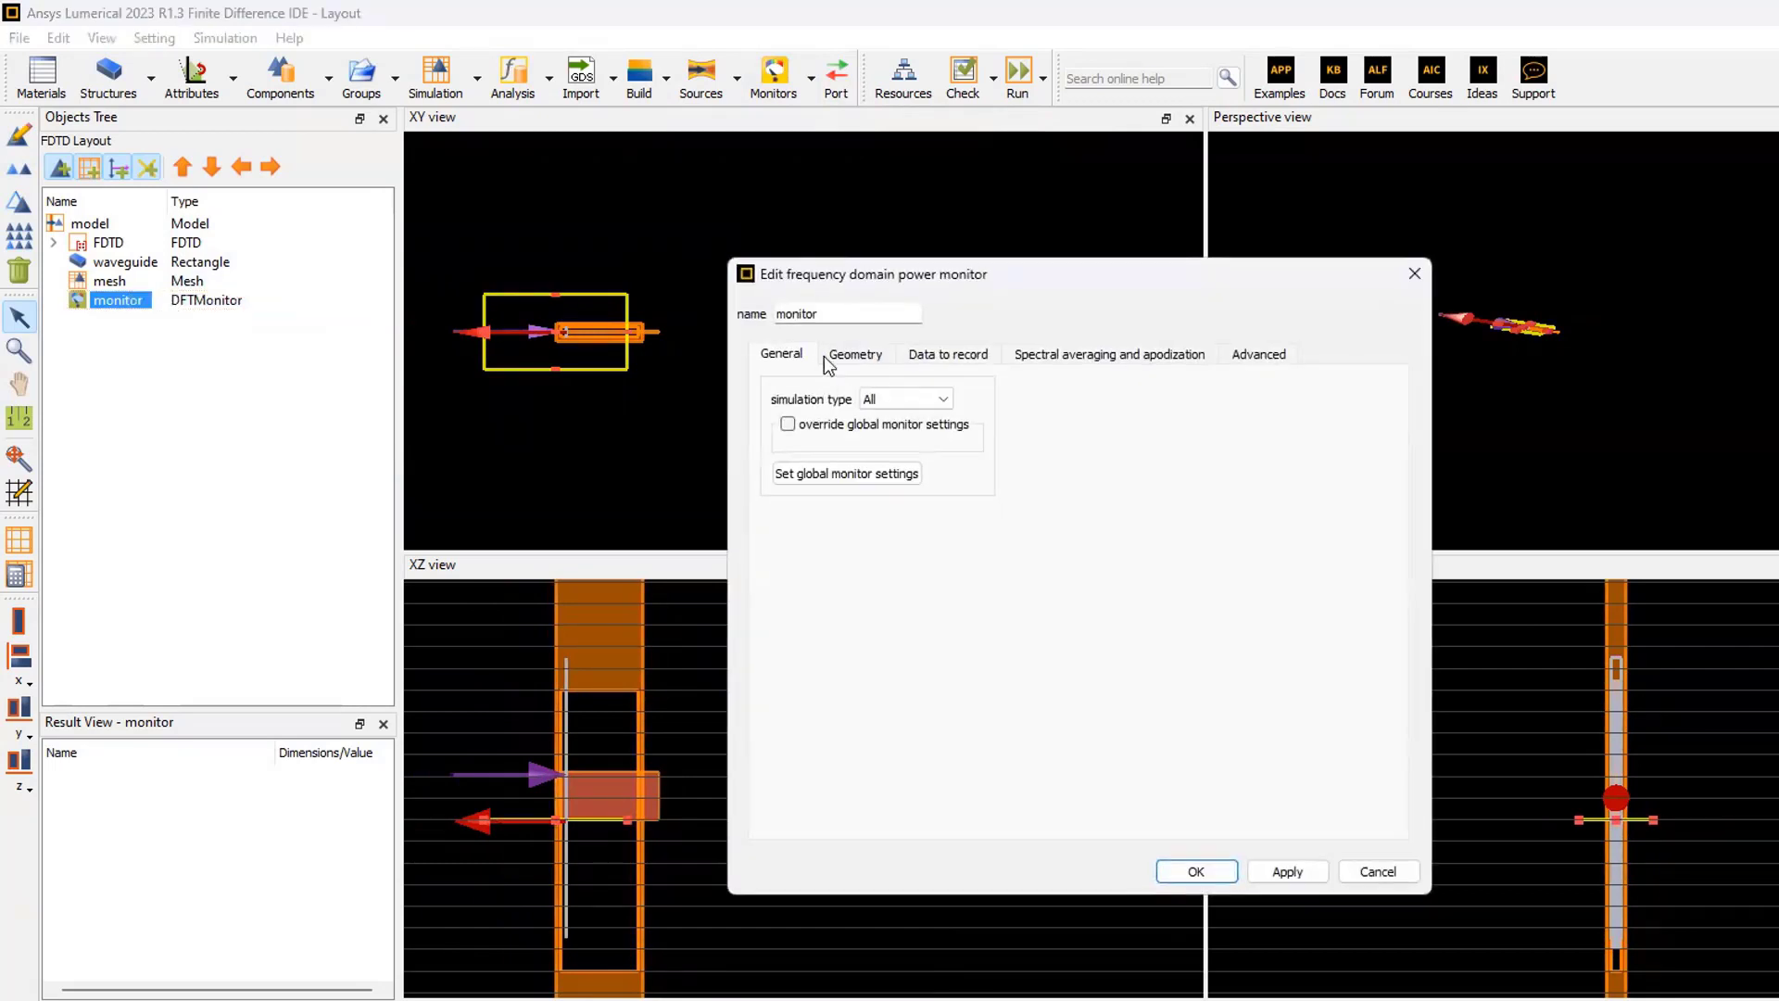
{"action": "left_click", "coordinate": [854, 355]}
{"action": "left_click", "coordinate": [898, 400]}
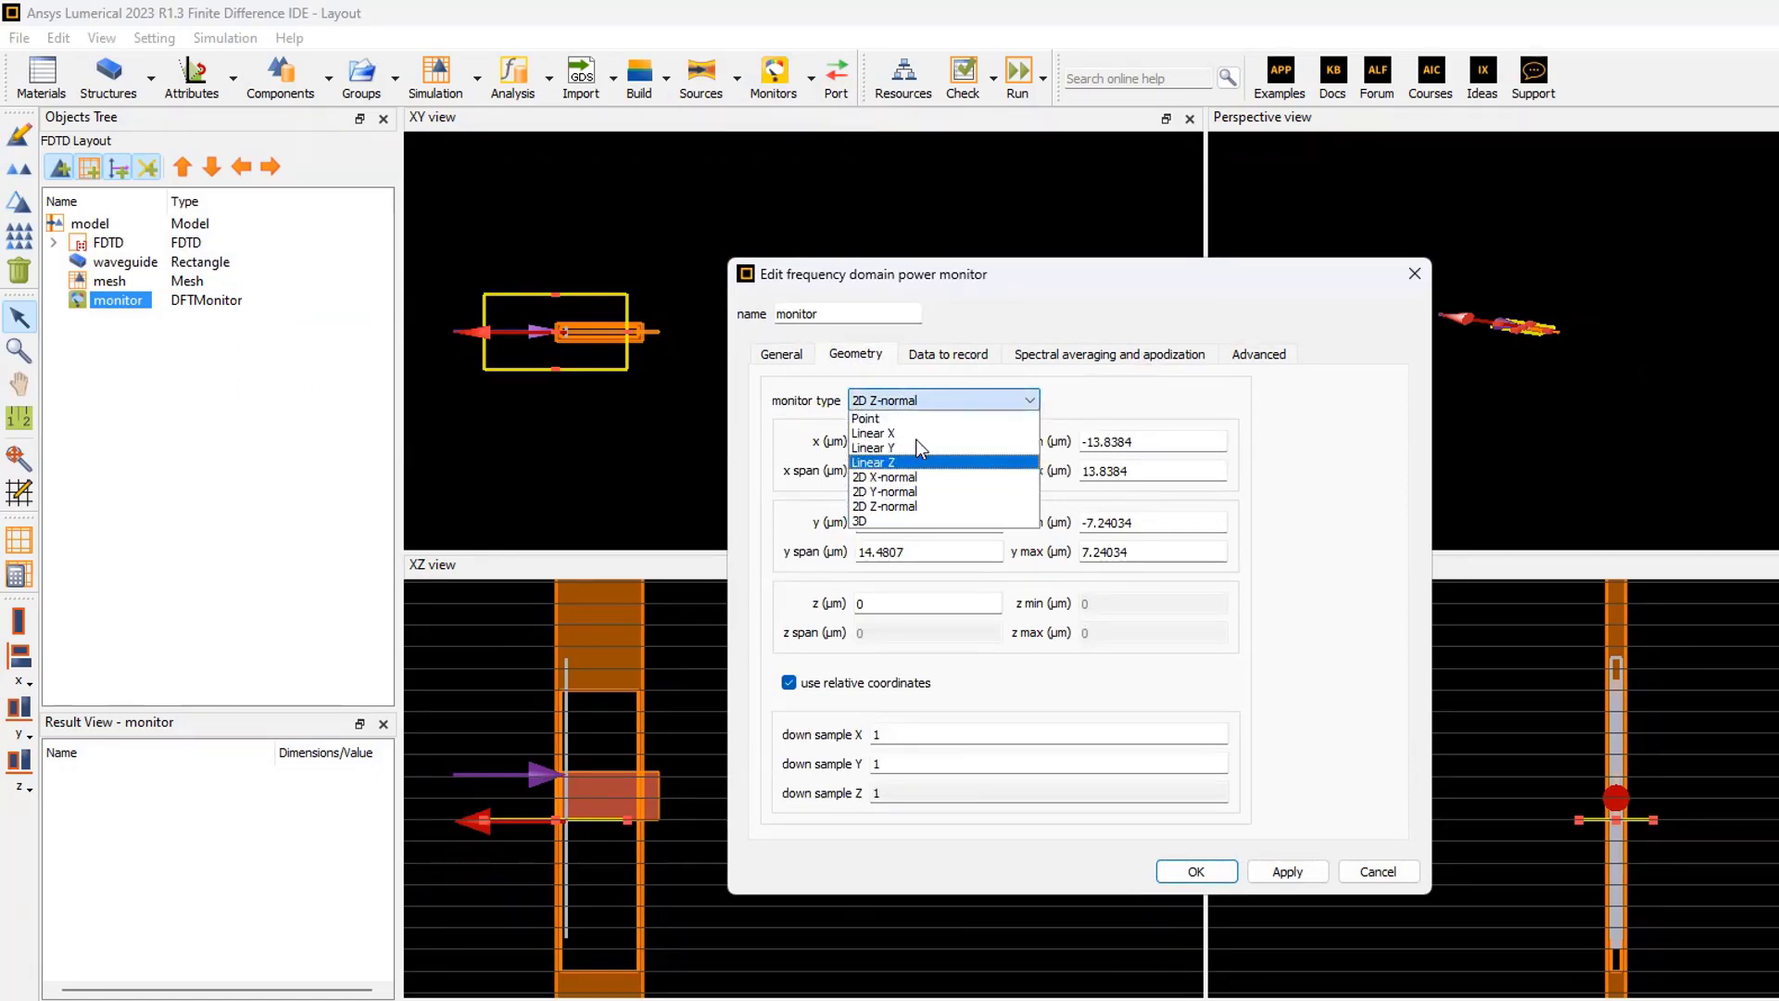
{"action": "left_click", "coordinate": [1182, 385]}
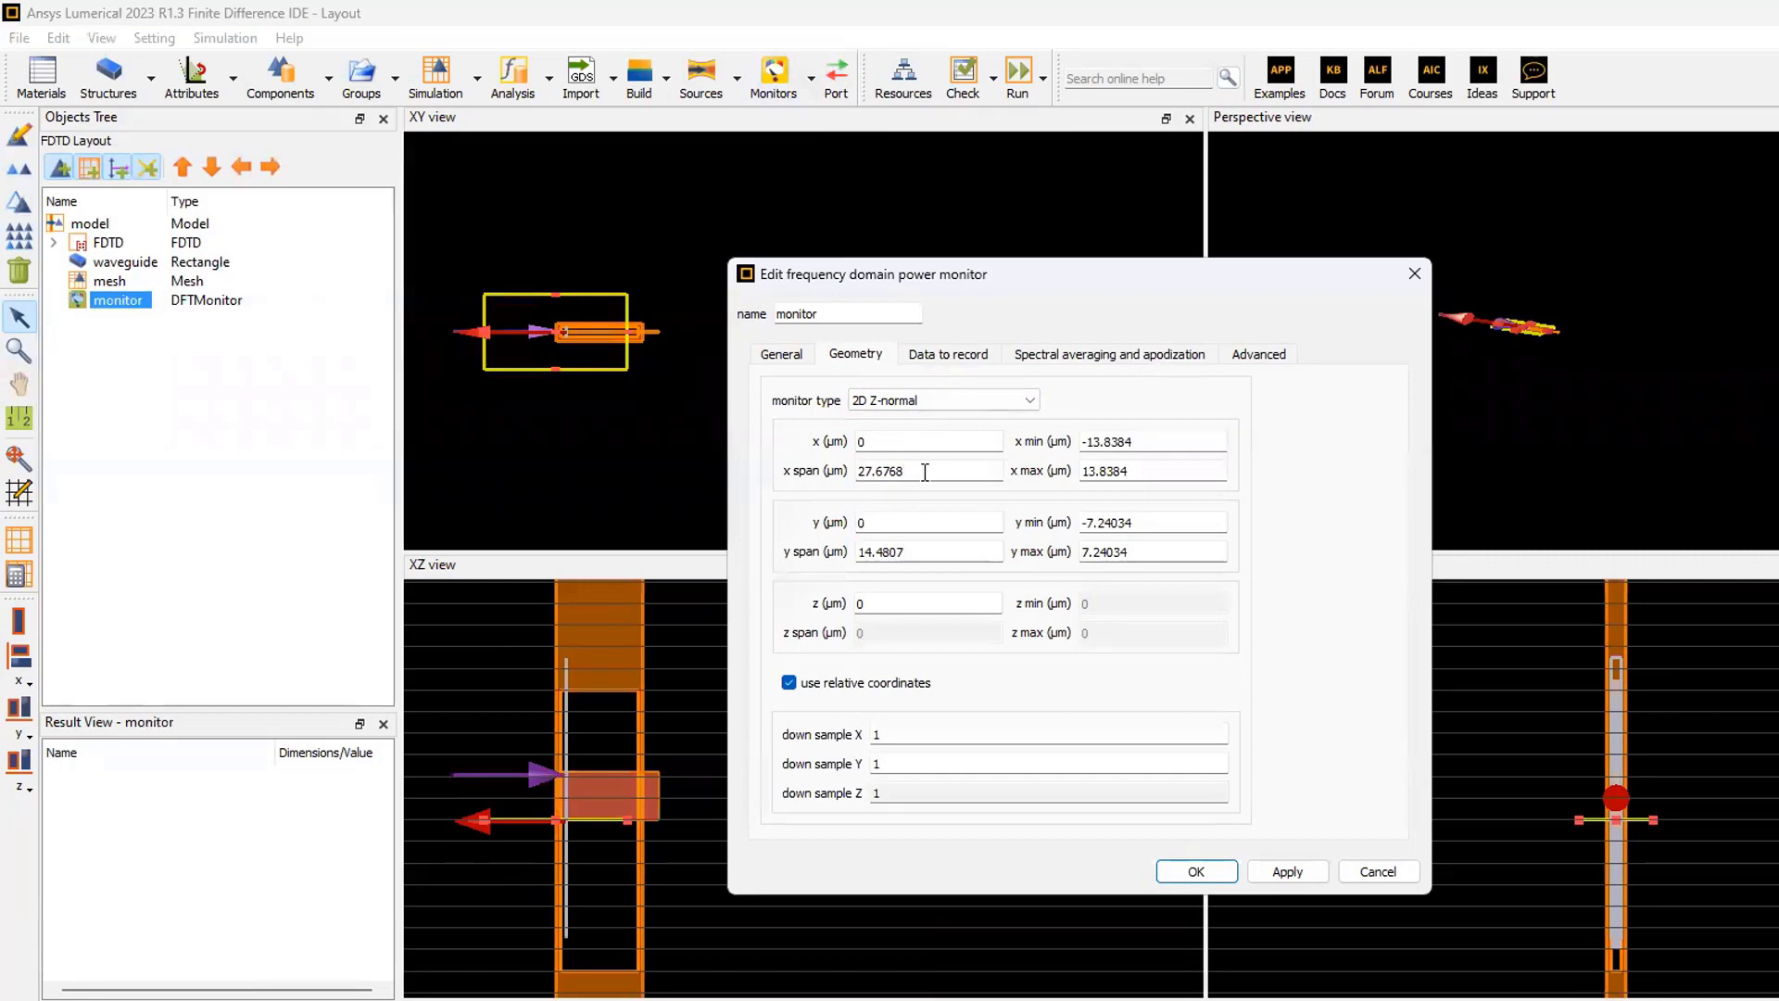
{"action": "double_click", "coordinate": [879, 471]}
{"action": "type", "text": "10"}
{"action": "double_click", "coordinate": [923, 552]}
{"action": "type", "text": "5"}
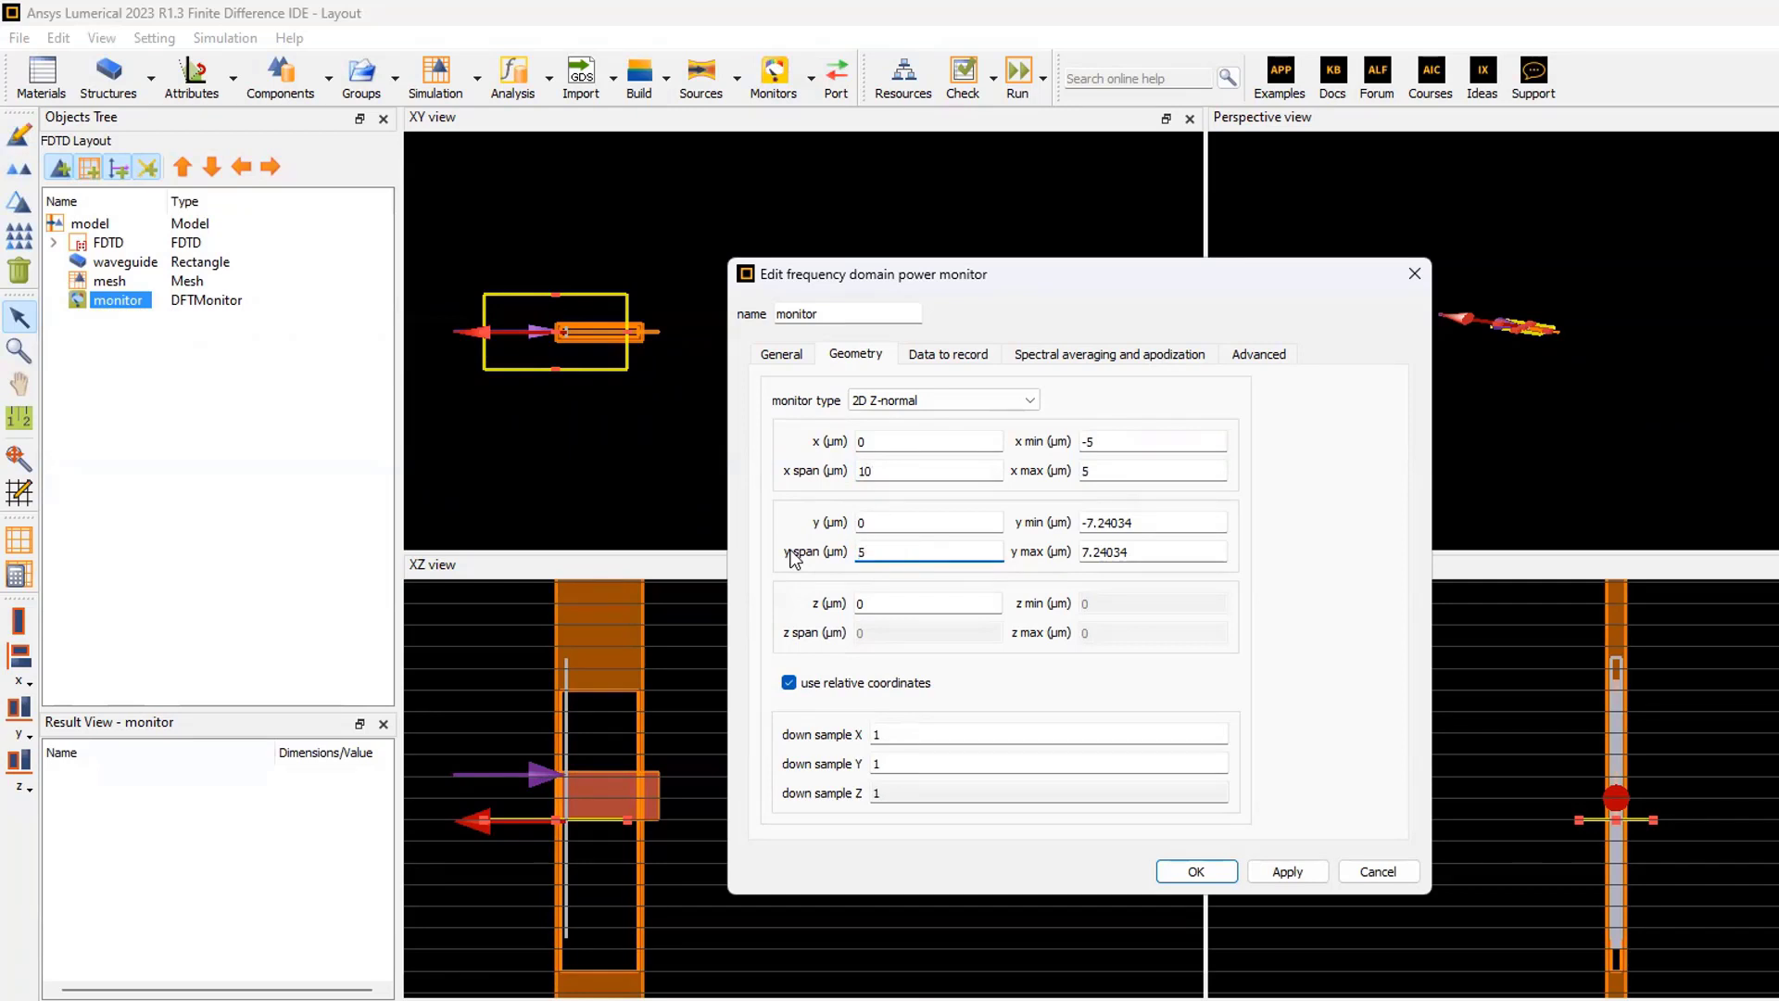
{"action": "left_click", "coordinate": [1283, 873]}
Centre the power monitor in the simulation region and pull its edges in toward the waveguide
{"action": "left_click", "coordinate": [1193, 871]}
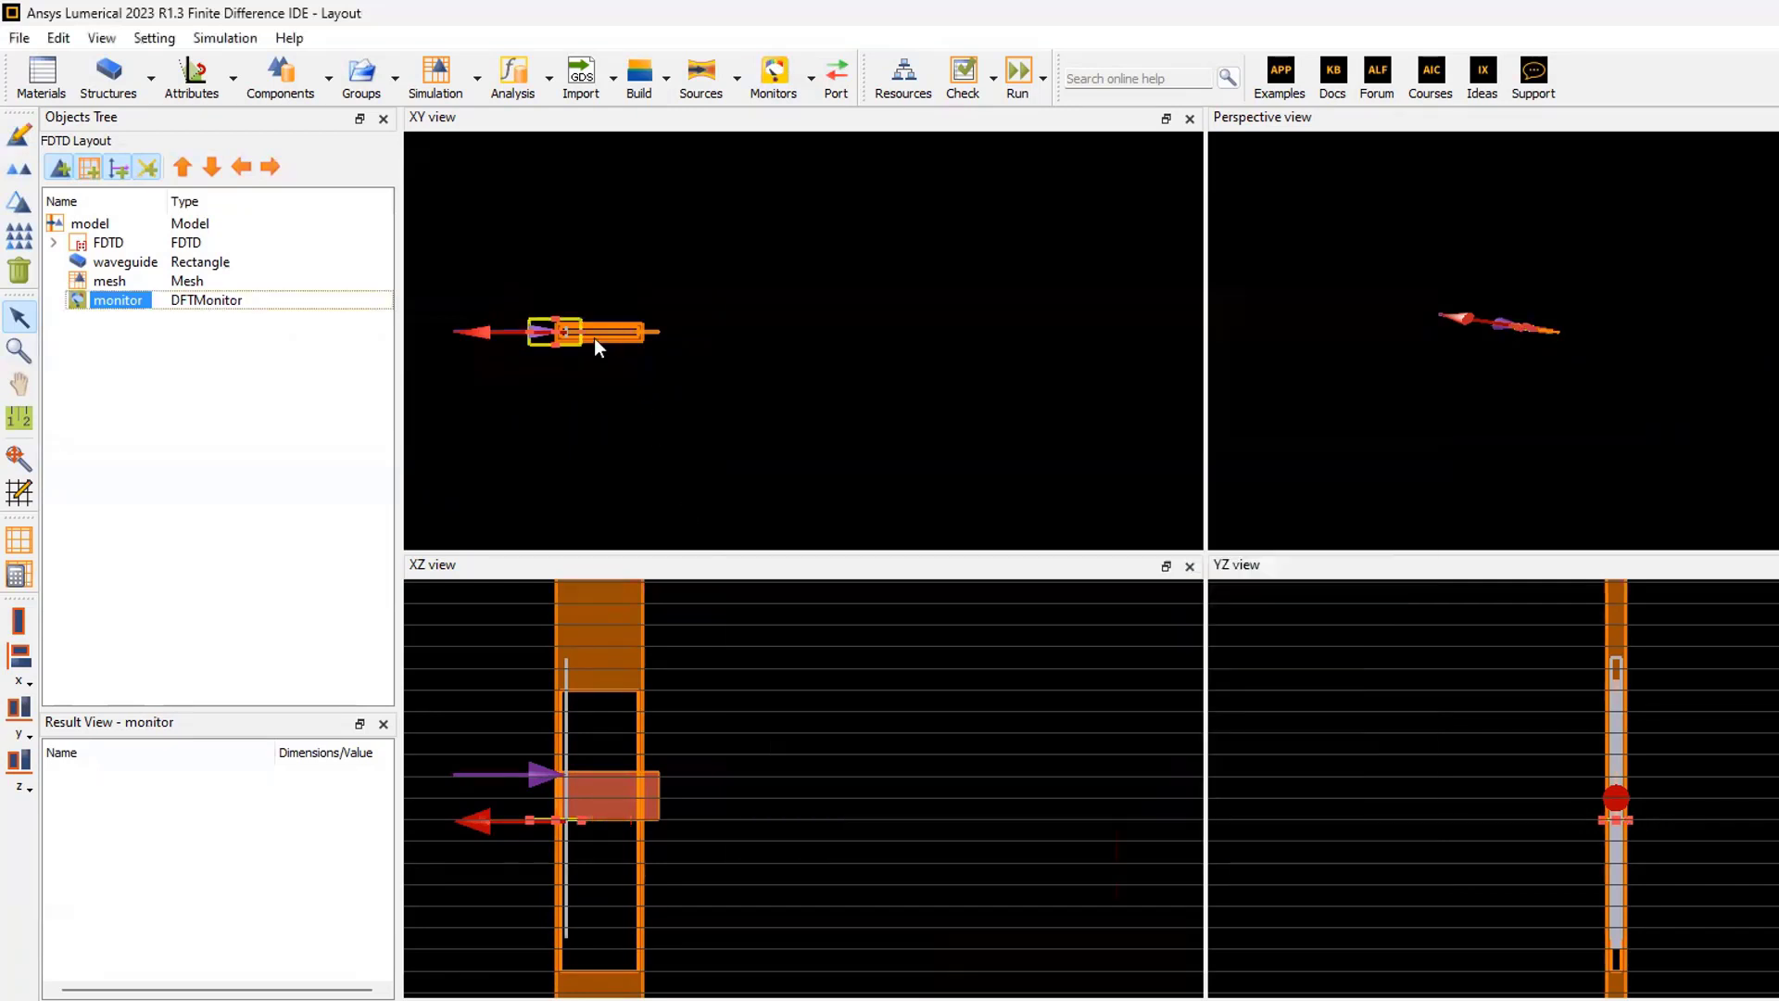
{"action": "scroll", "coordinate": [586, 331], "scroll_direction": "up", "scroll_amount": 2}
{"action": "scroll", "coordinate": [583, 329], "scroll_direction": "up", "scroll_amount": 2}
{"action": "scroll", "coordinate": [584, 330], "scroll_direction": "down", "scroll_amount": 1}
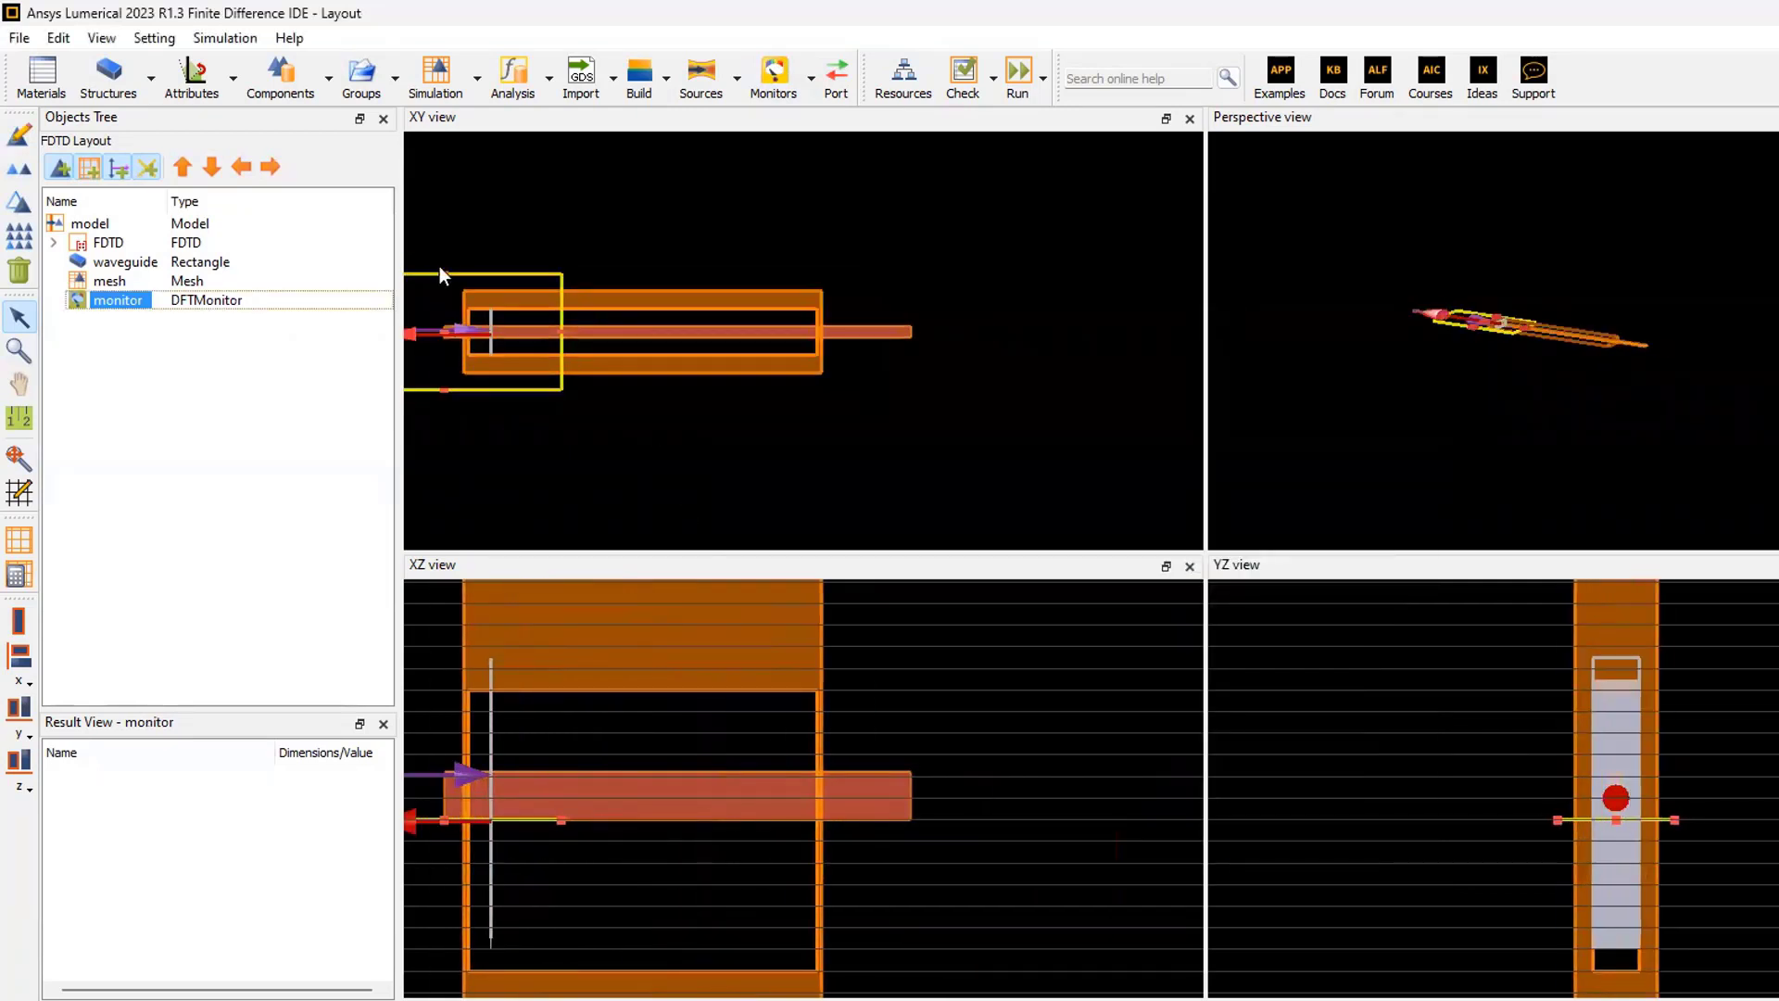
{"action": "mouse_move", "coordinate": [461, 278]}
{"action": "left_mouse_down"}
{"action": "mouse_move", "coordinate": [667, 282]}
{"action": "mouse_move", "coordinate": [618, 280]}
{"action": "left_mouse_up"}
{"action": "scroll", "coordinate": [663, 283], "scroll_direction": "down", "scroll_amount": 1}
{"action": "scroll", "coordinate": [607, 313], "scroll_direction": "up", "scroll_amount": 2}
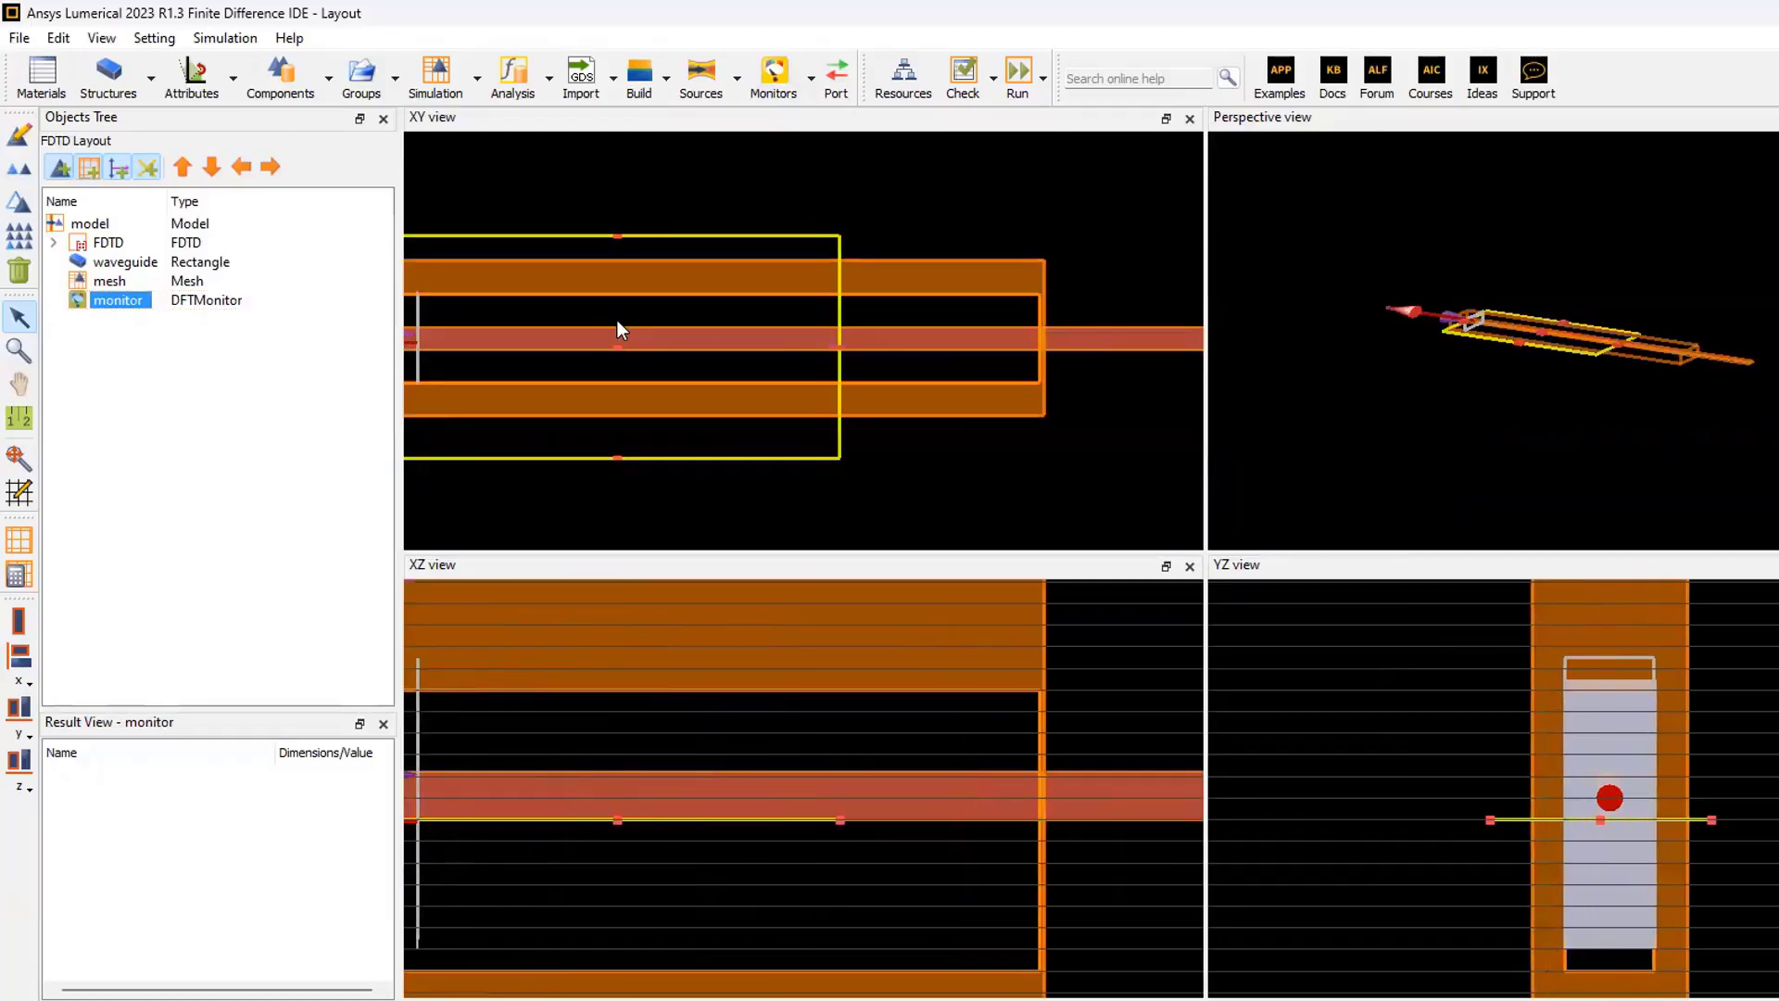
{"action": "scroll", "coordinate": [618, 325], "scroll_direction": "down", "scroll_amount": 2}
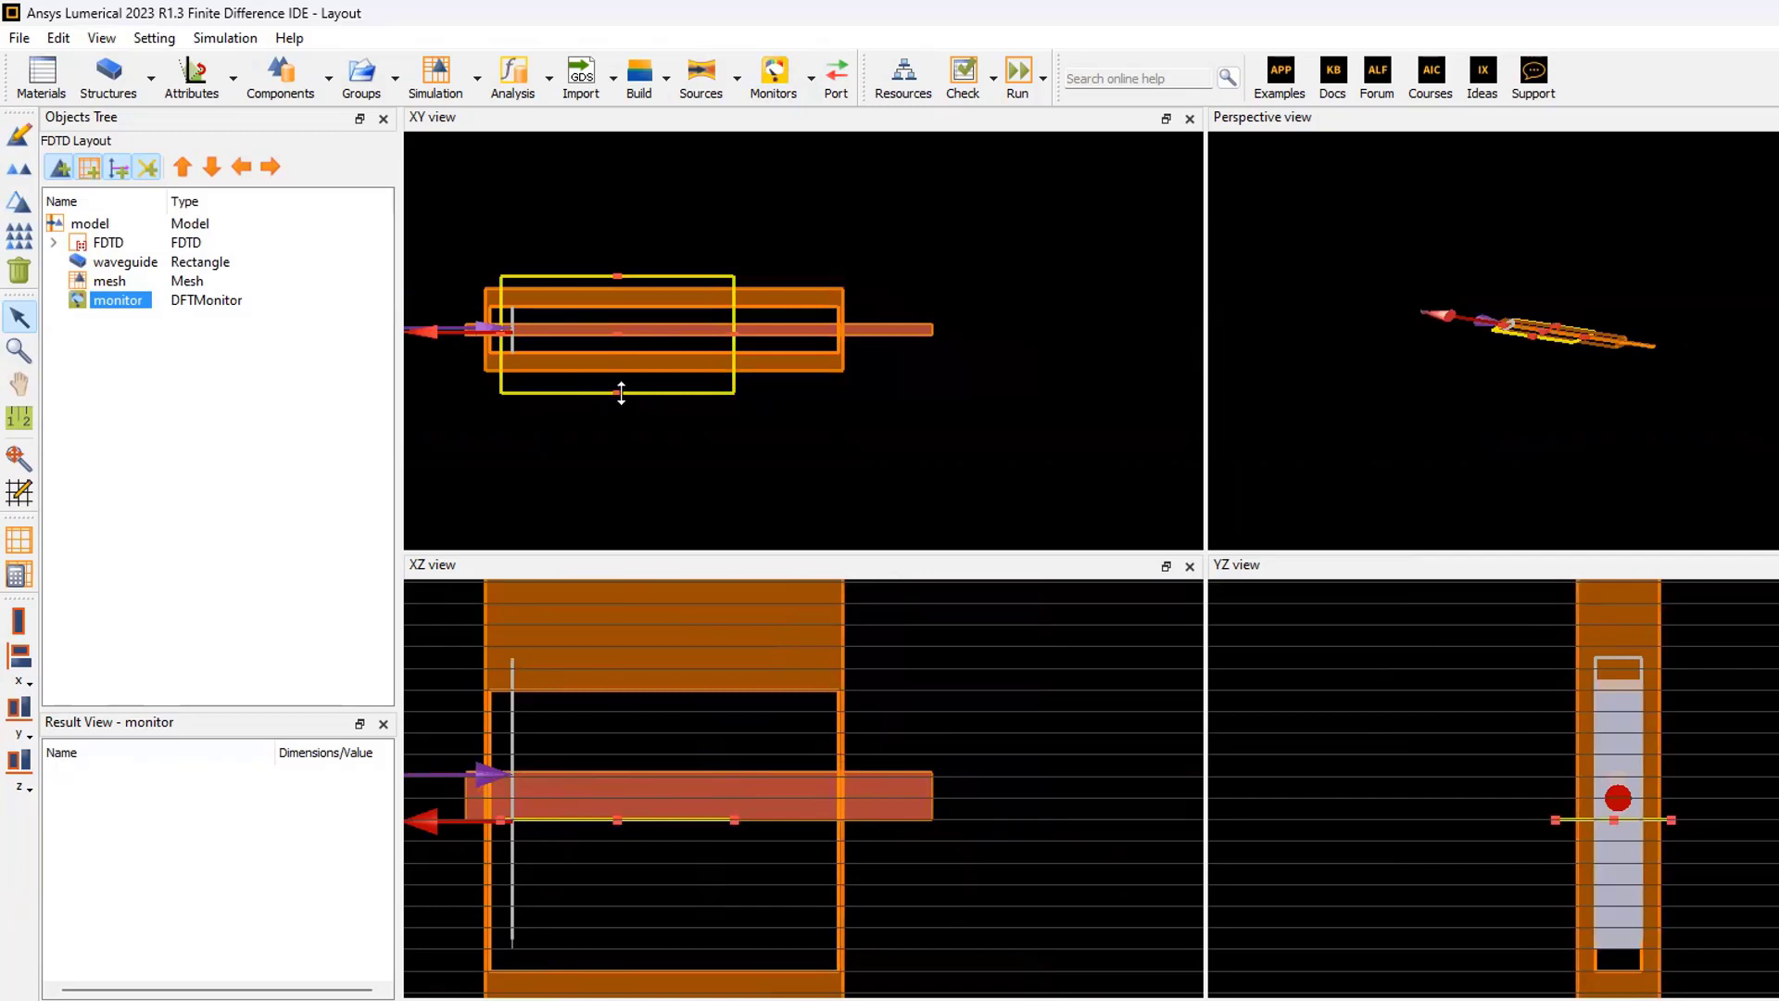
{"action": "left_click_drag", "start_coordinate": [613, 365], "coordinate": [614, 356]}
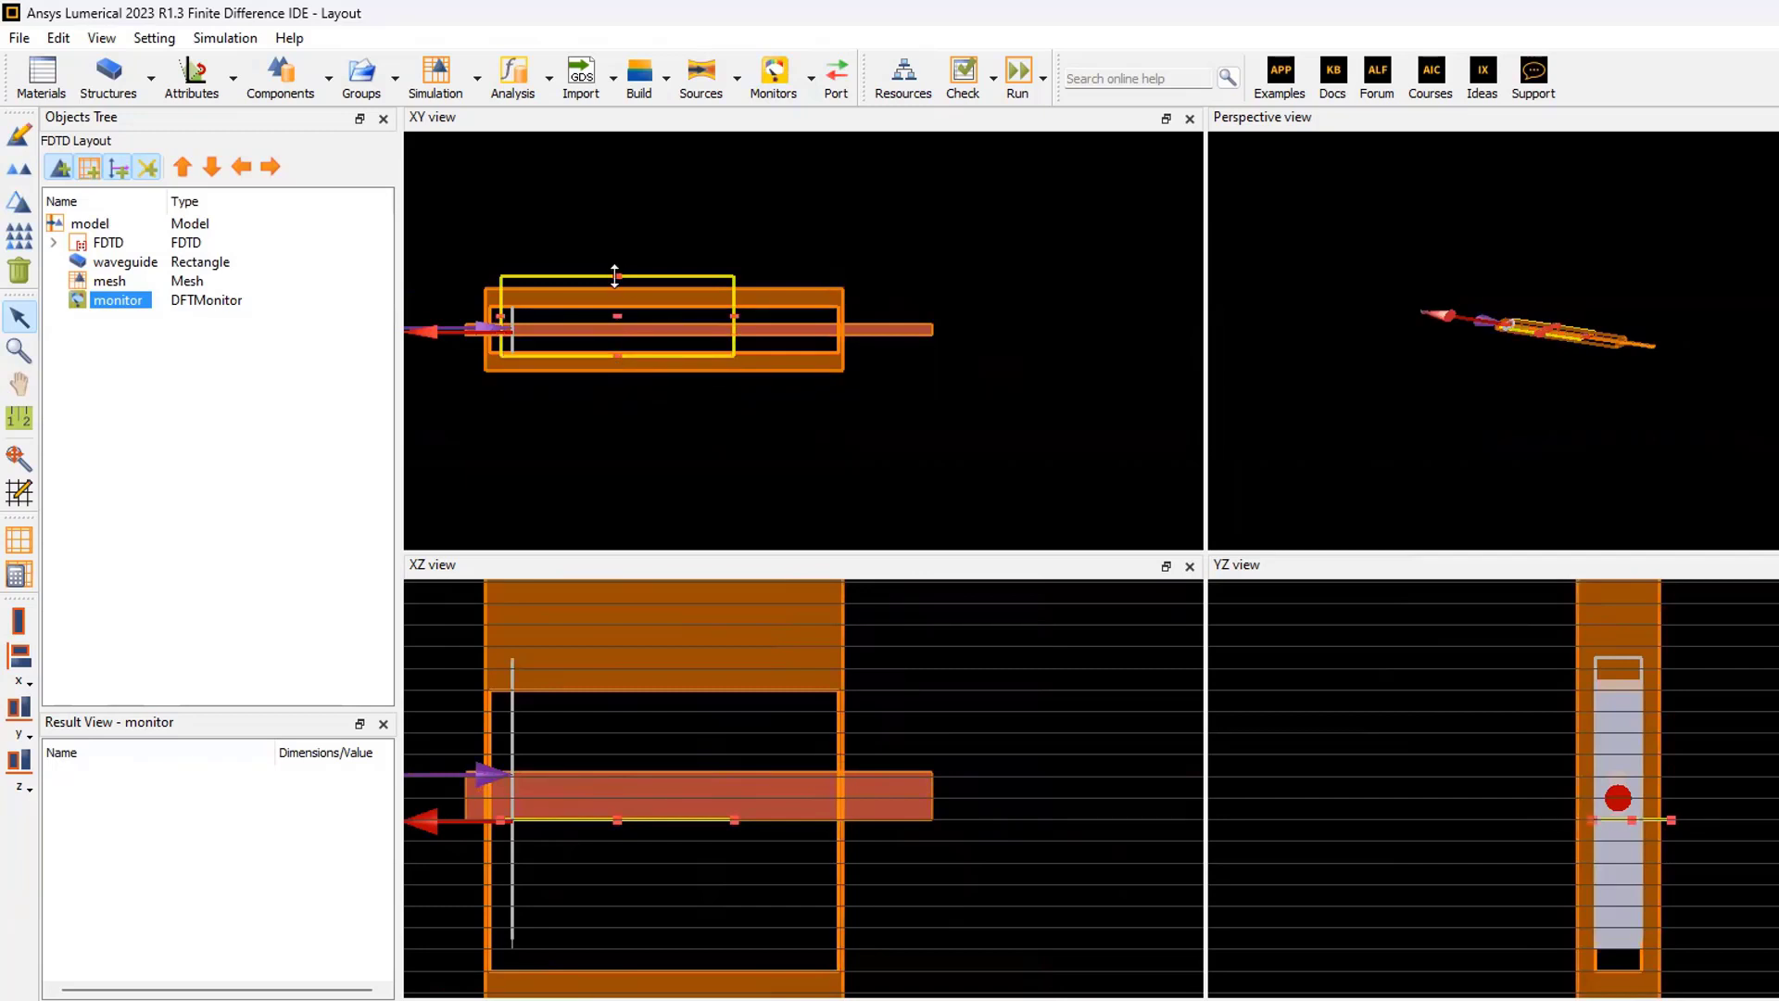
{"action": "left_click_drag", "start_coordinate": [614, 276], "coordinate": [615, 304]}
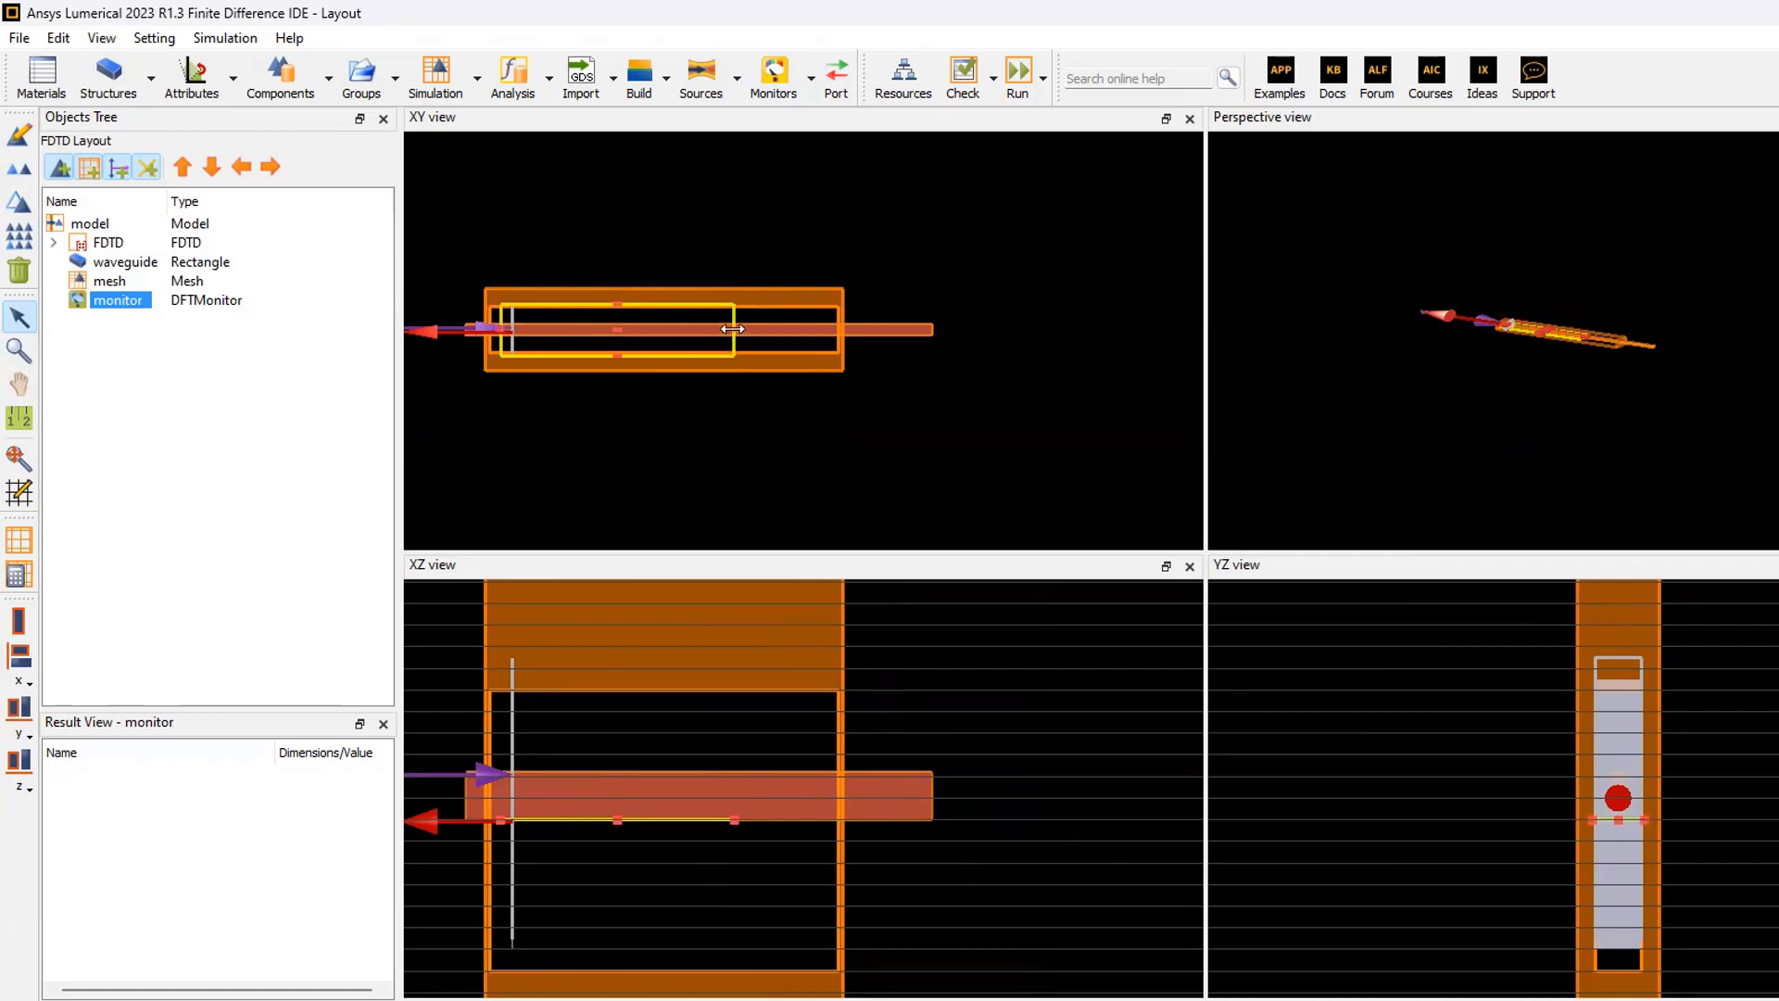
Lengthen the power monitor along the waveguide and nudge it into position
{"action": "left_click_drag", "start_coordinate": [732, 330], "coordinate": [794, 329]}
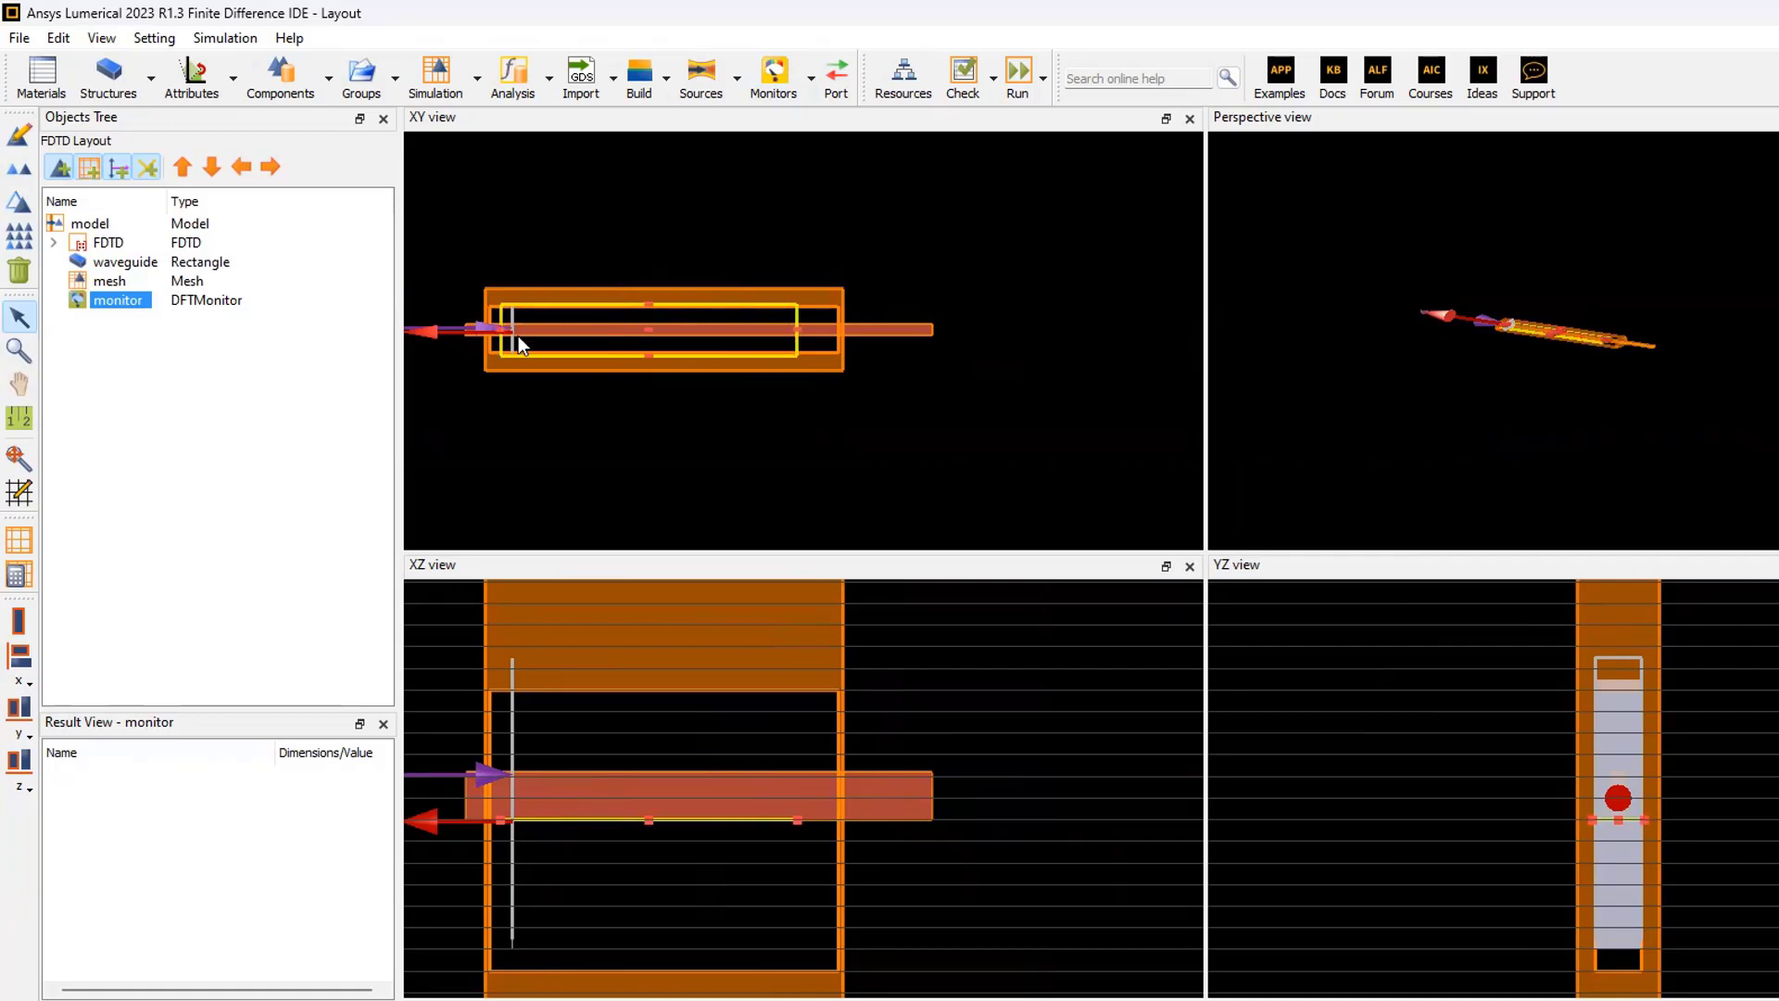
{"action": "left_click_drag", "start_coordinate": [517, 356], "coordinate": [505, 357]}
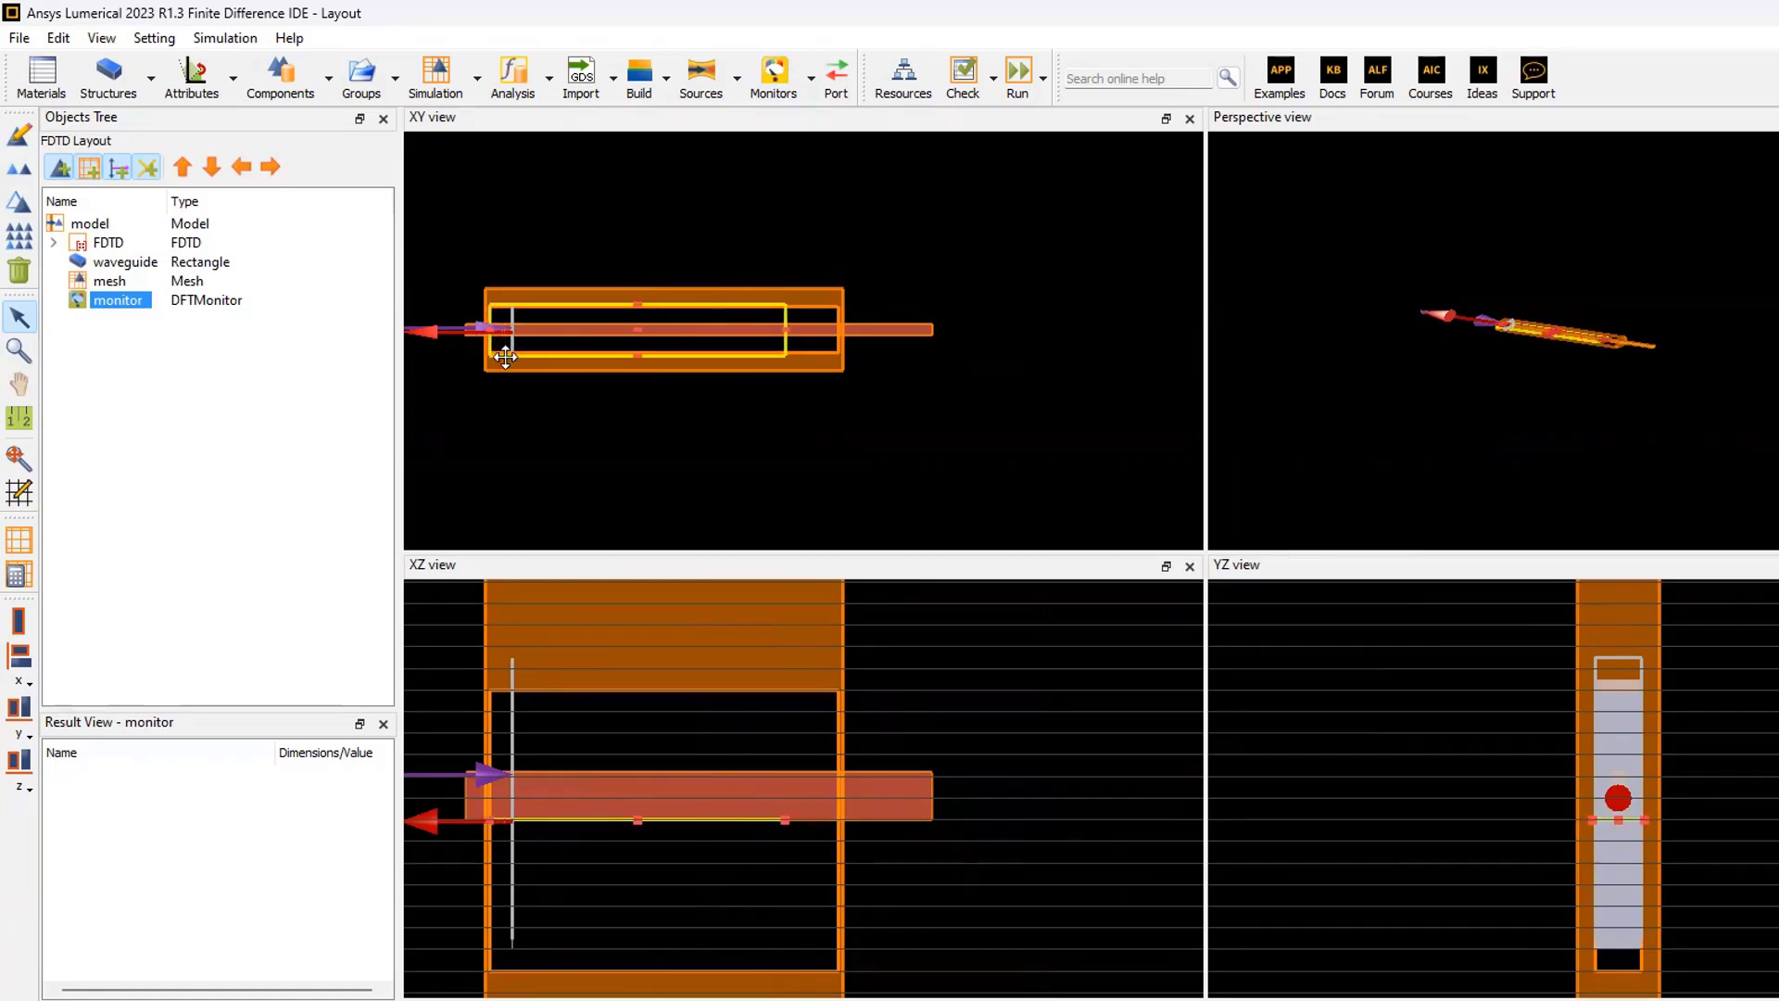
{"action": "scroll", "coordinate": [519, 331], "scroll_direction": "up", "scroll_amount": 3}
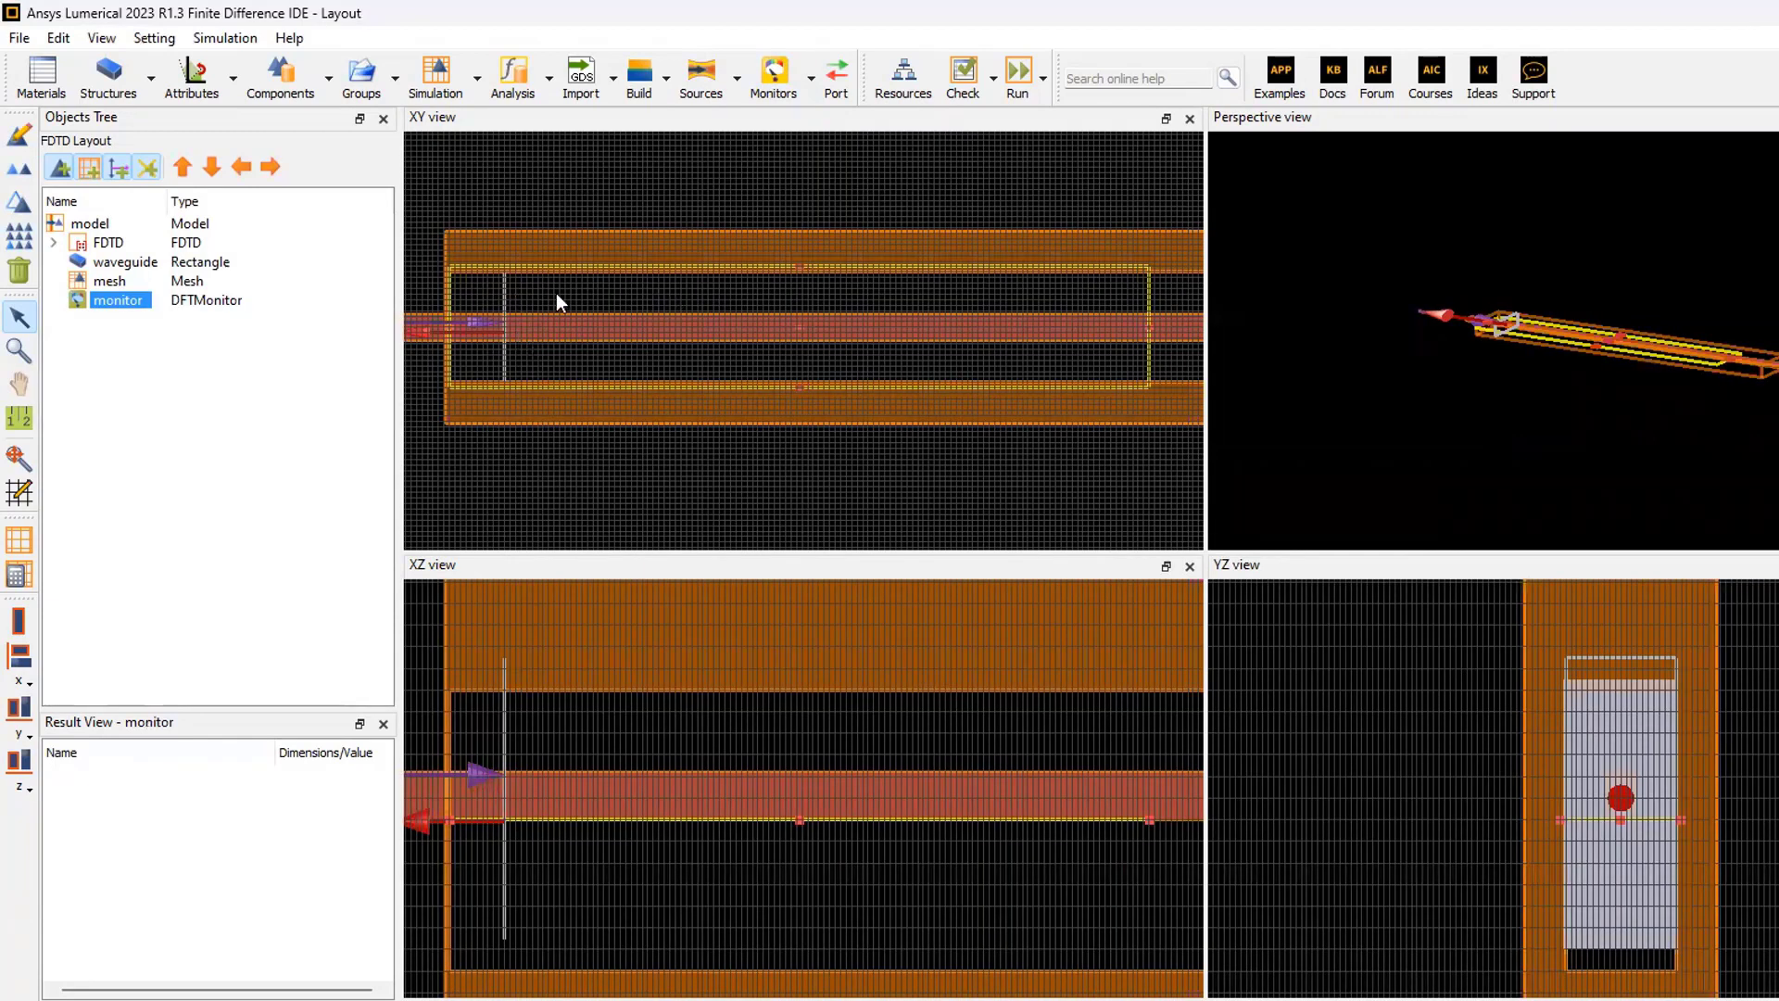
{"action": "scroll", "coordinate": [767, 347], "scroll_direction": "down", "scroll_amount": 3}
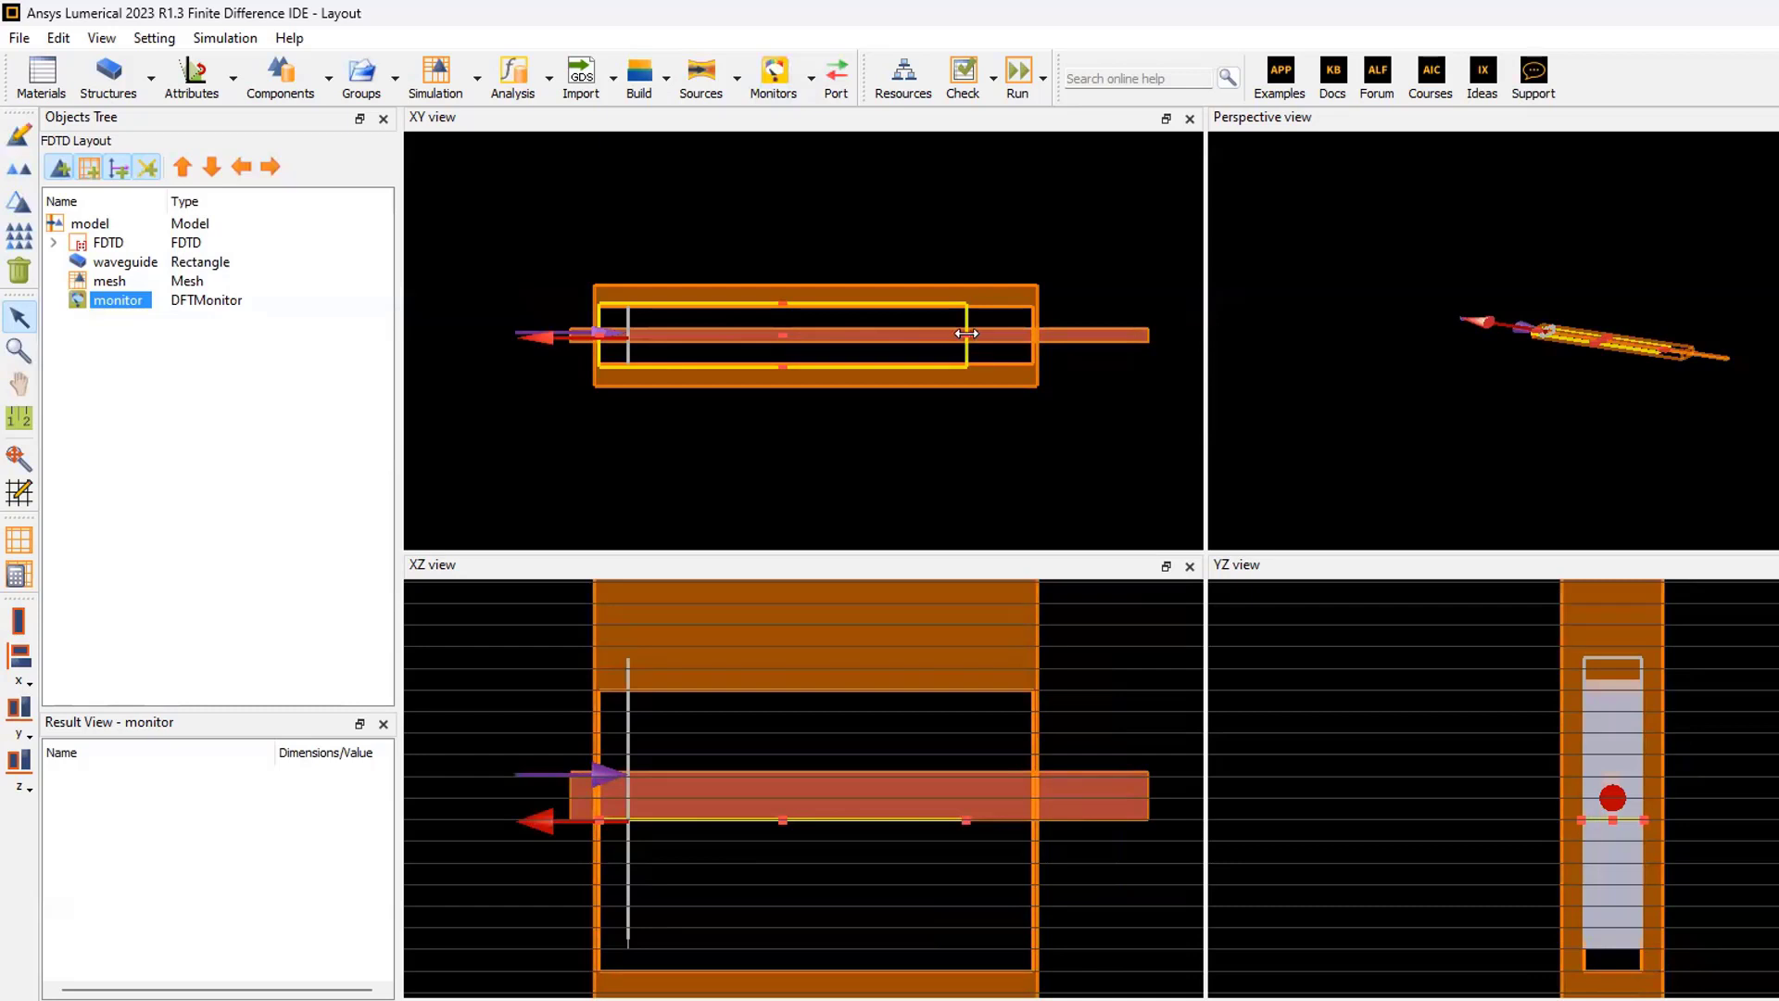
{"action": "left_click_drag", "start_coordinate": [967, 333], "coordinate": [1000, 333]}
{"action": "left_click_drag", "start_coordinate": [803, 821], "coordinate": [796, 799]}
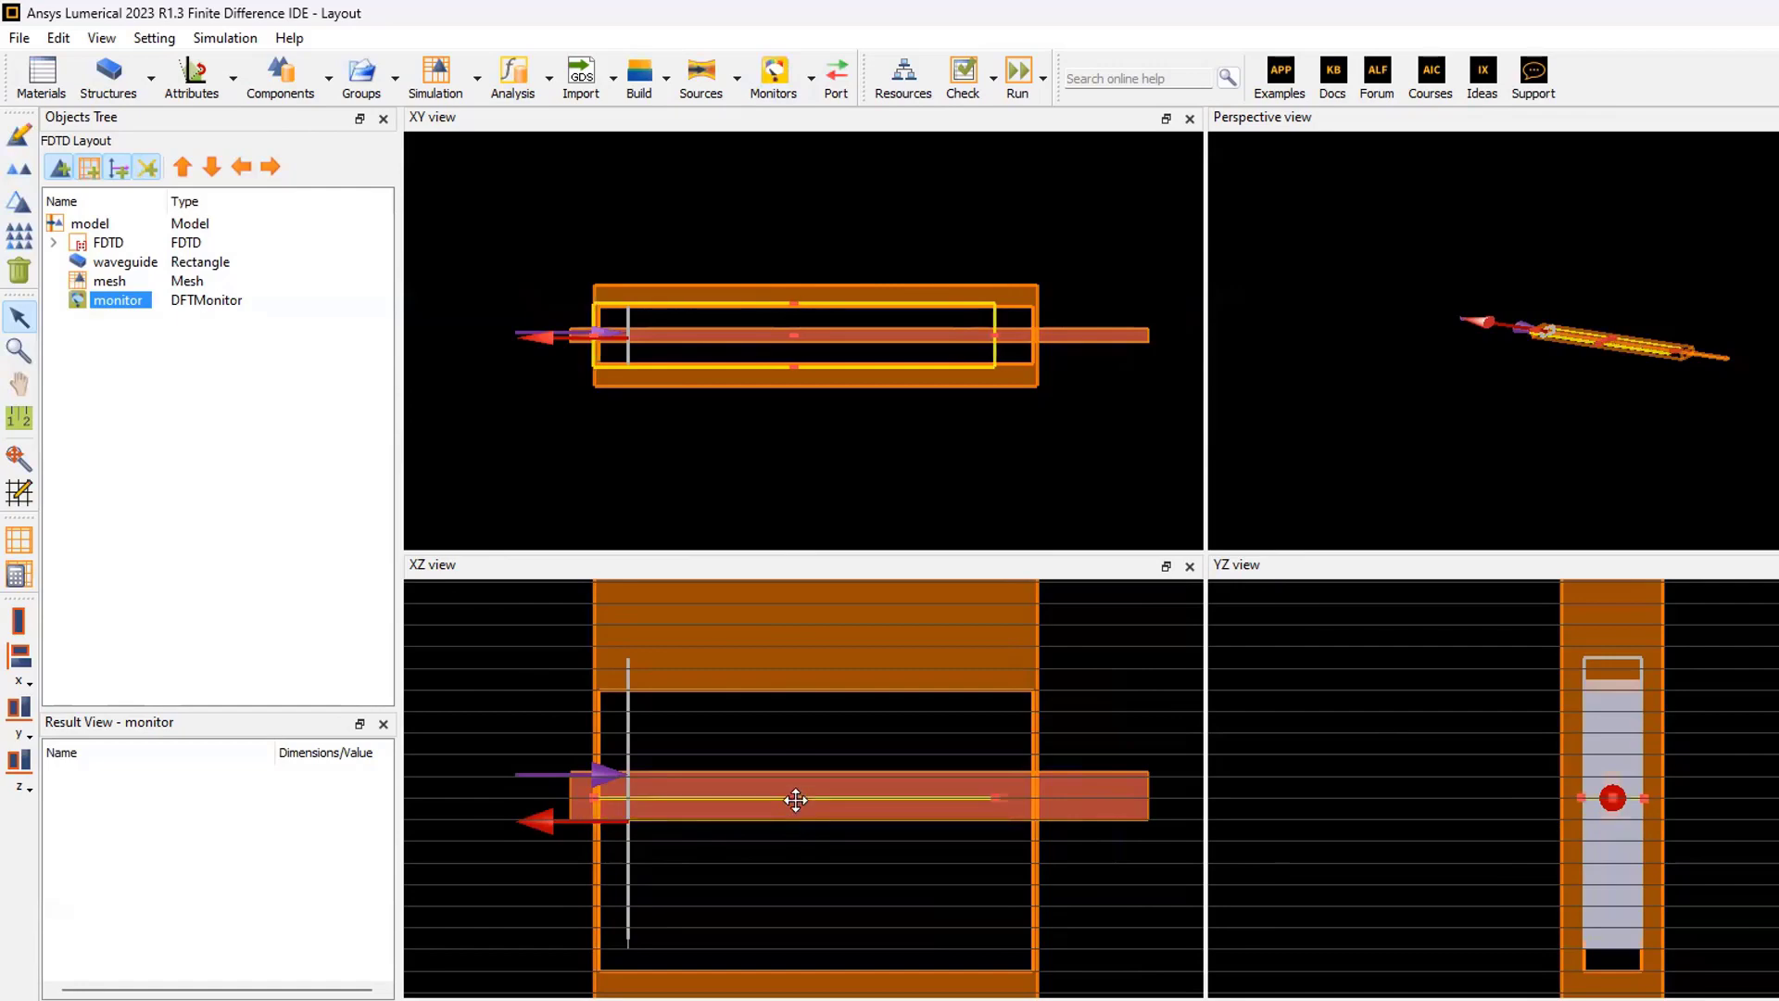
{"action": "scroll", "coordinate": [1655, 836], "scroll_direction": "up", "scroll_amount": 3}
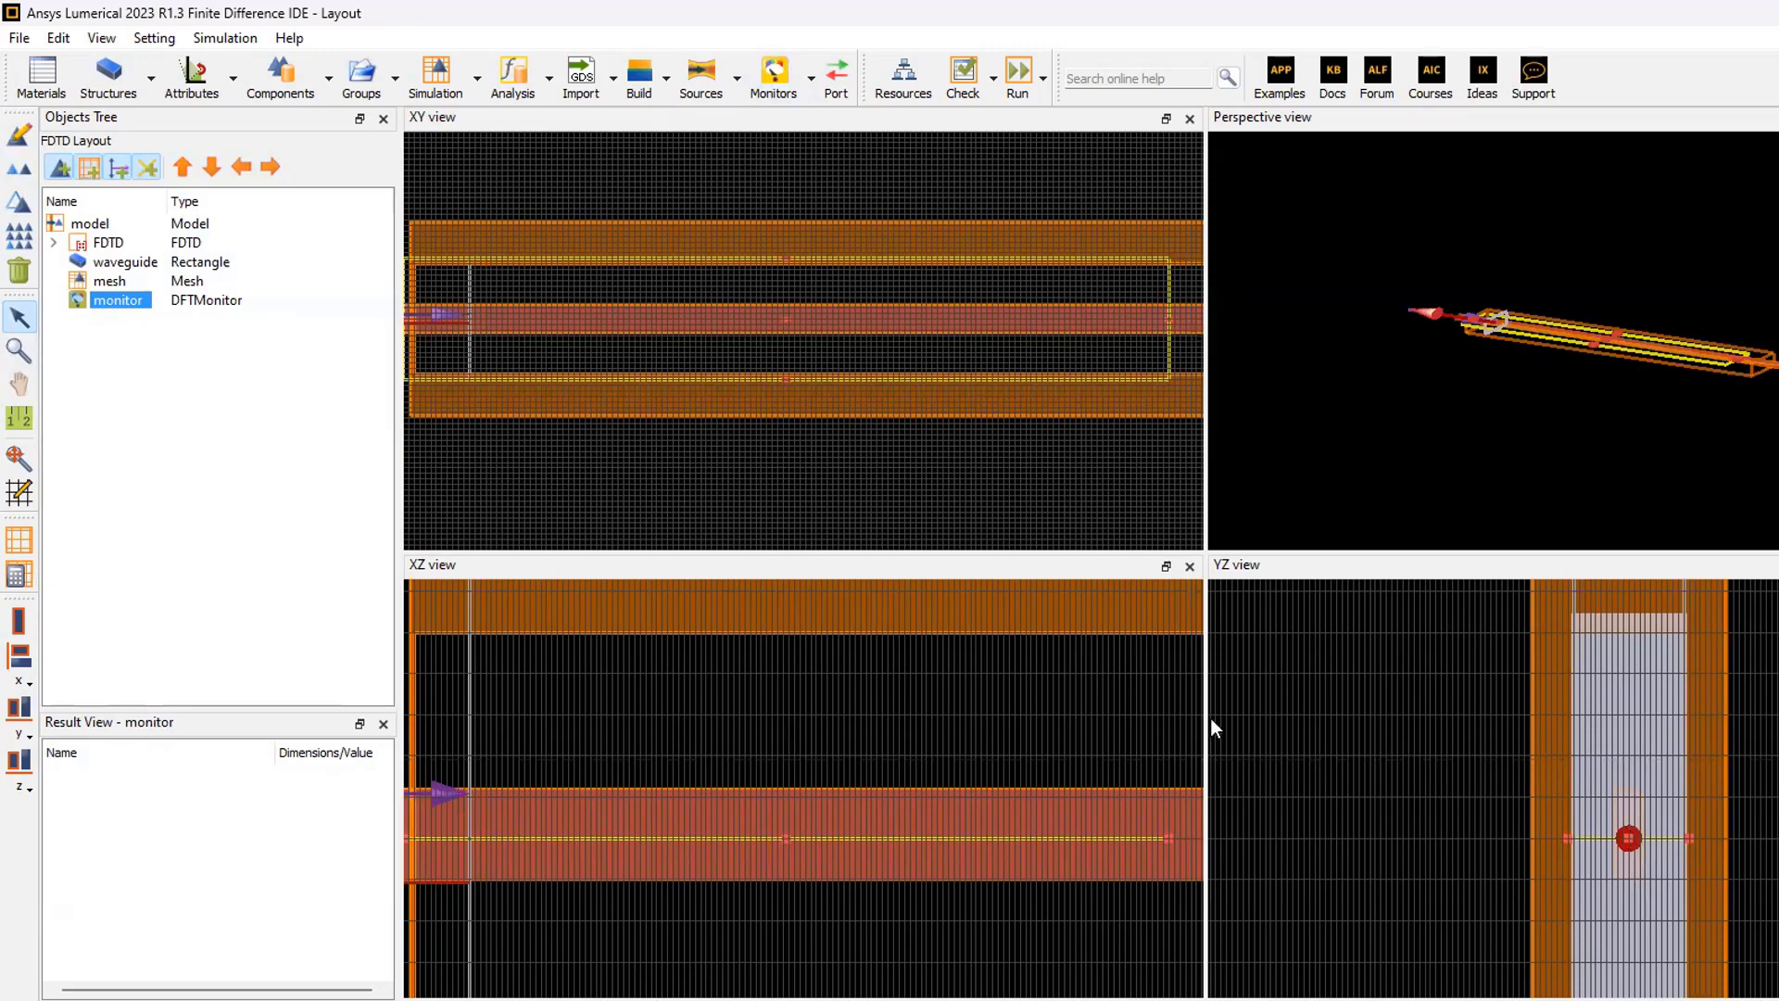
Add a movie monitor and centre it on the waveguide
{"action": "left_click", "coordinate": [236, 365]}
{"action": "left_click", "coordinate": [813, 80]}
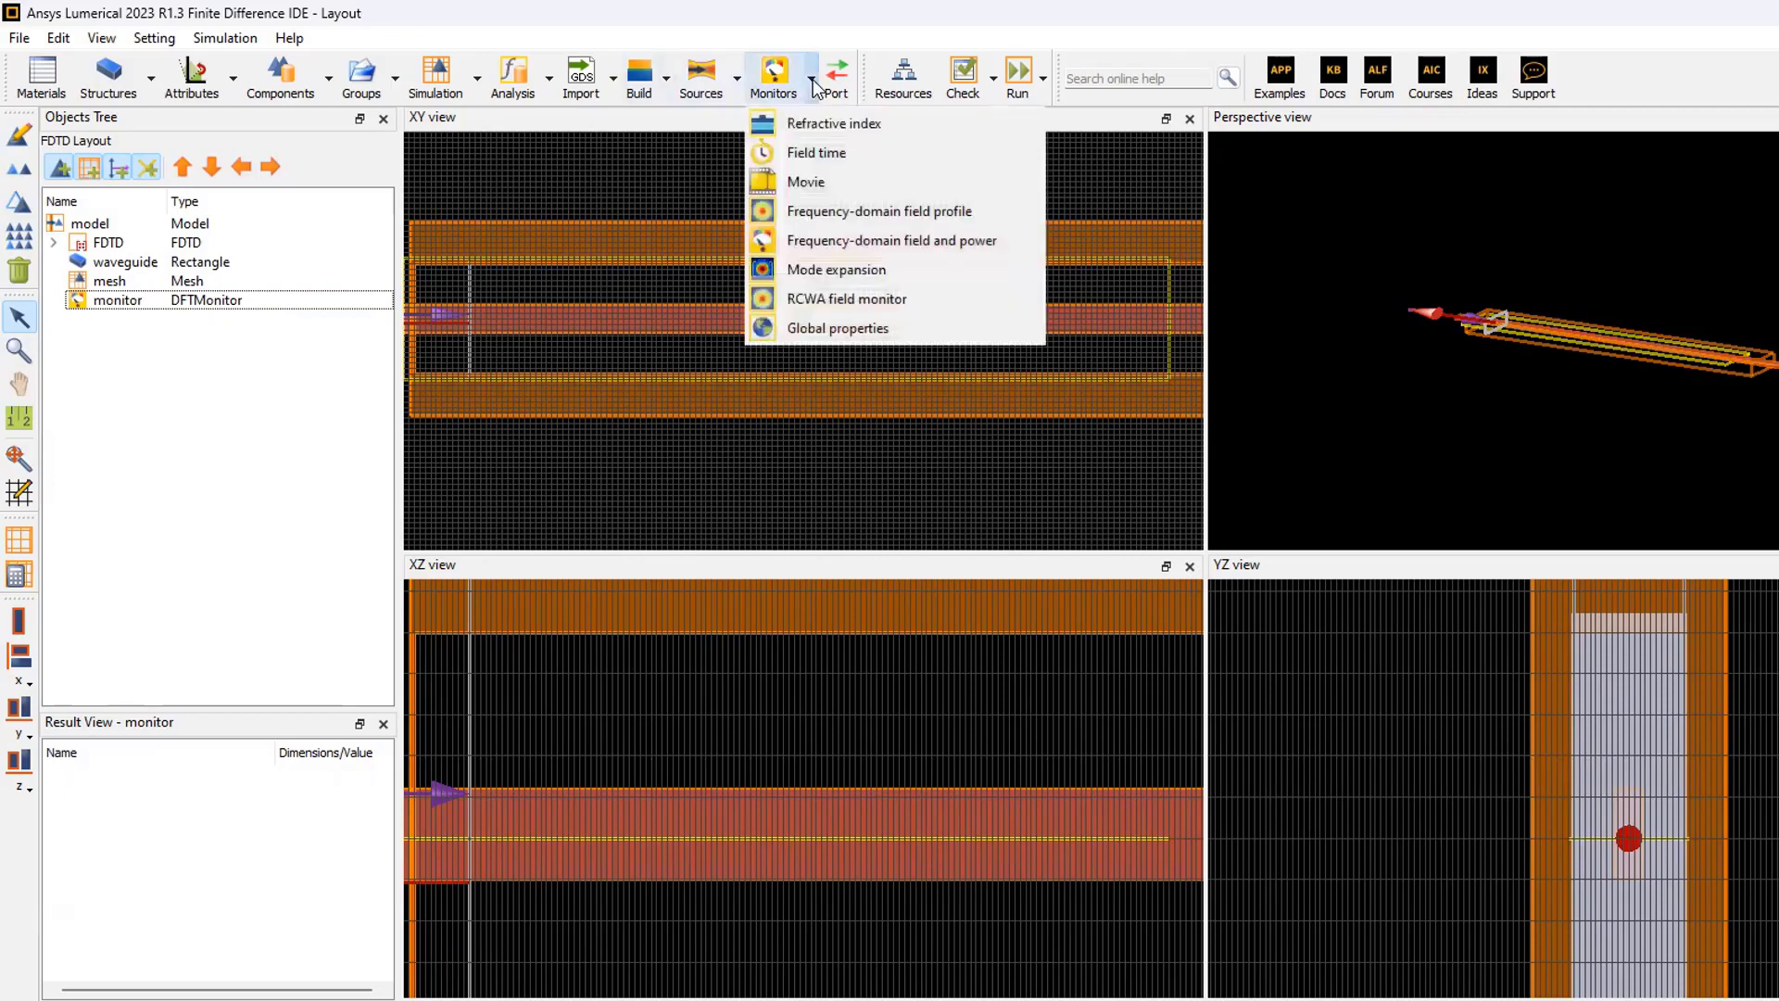
{"action": "left_click", "coordinate": [825, 181]}
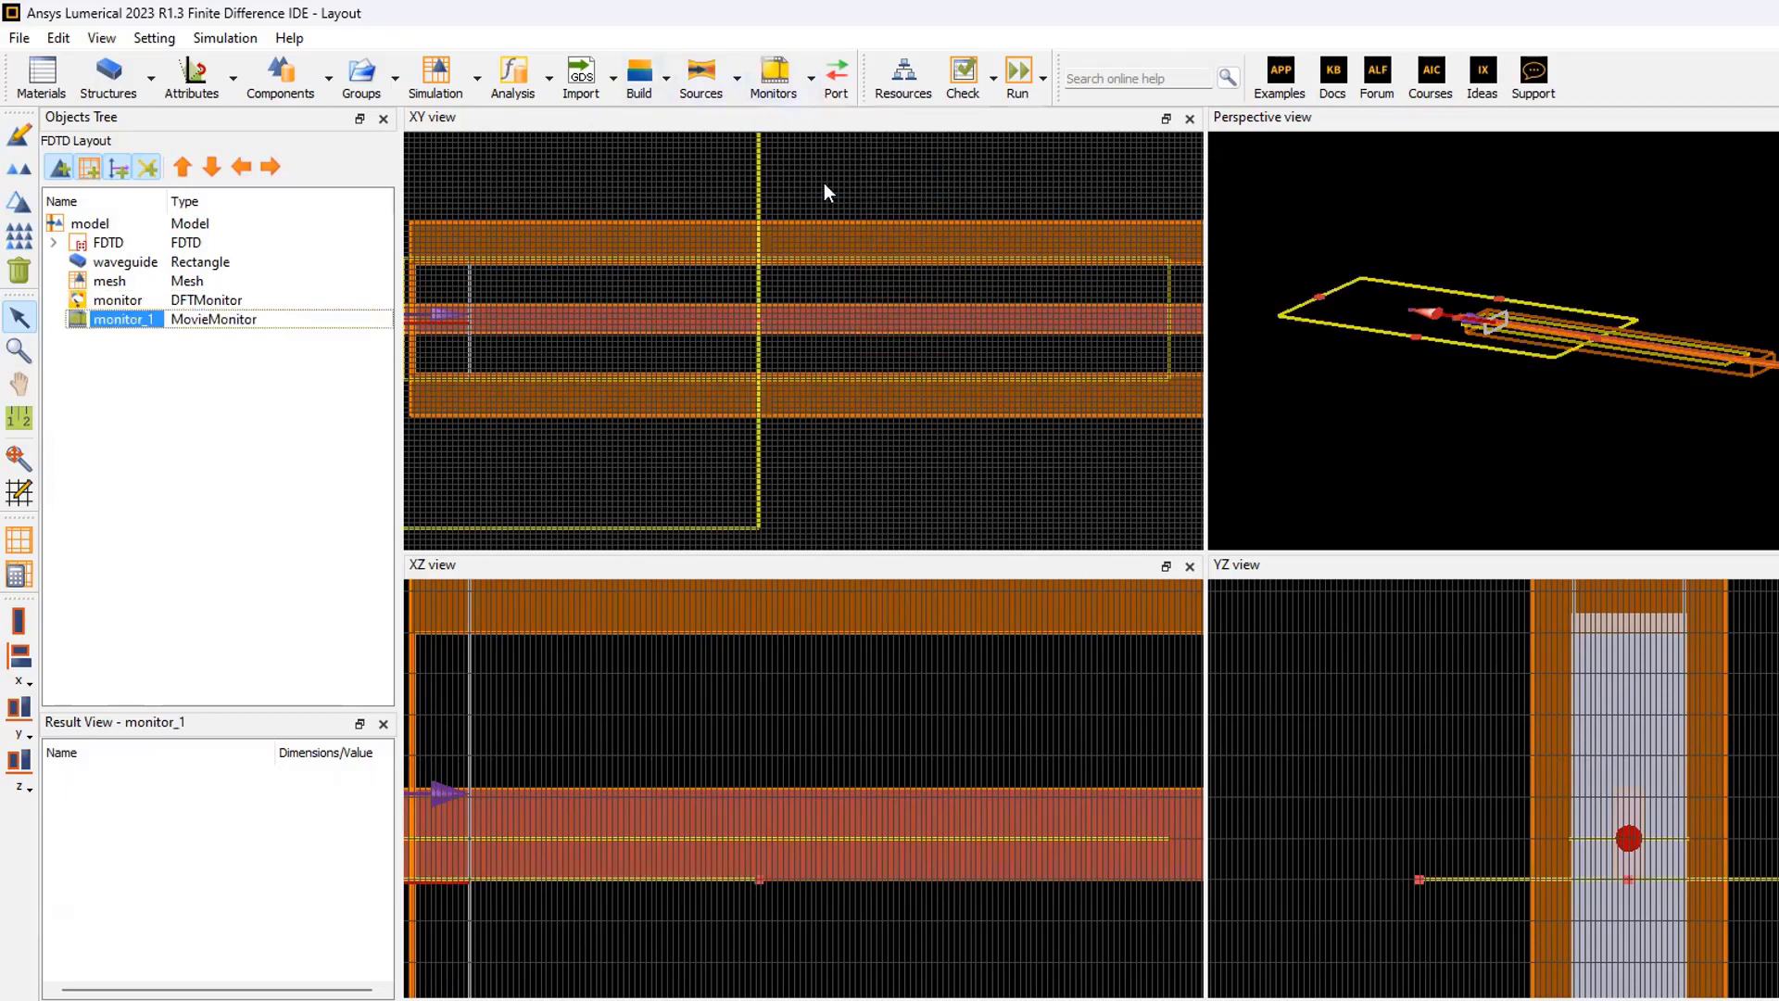
{"action": "scroll", "coordinate": [589, 418], "scroll_direction": "down", "scroll_amount": 5}
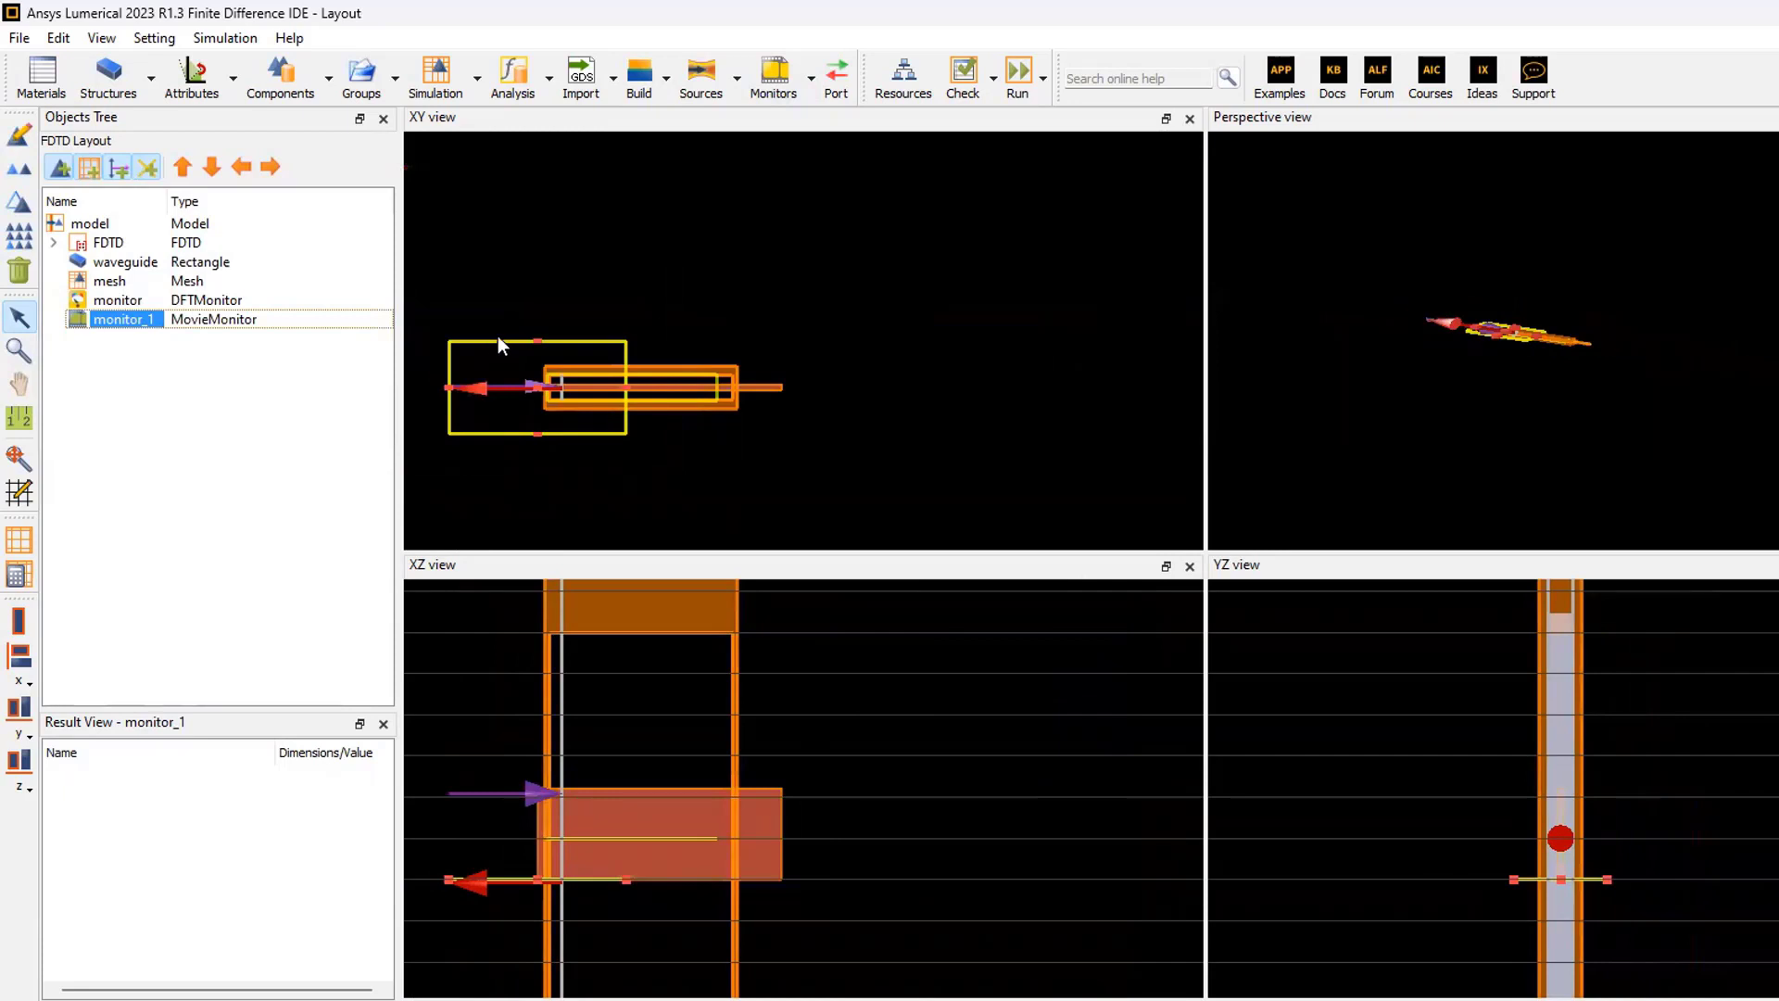
{"action": "left_click_drag", "start_coordinate": [498, 336], "coordinate": [677, 370]}
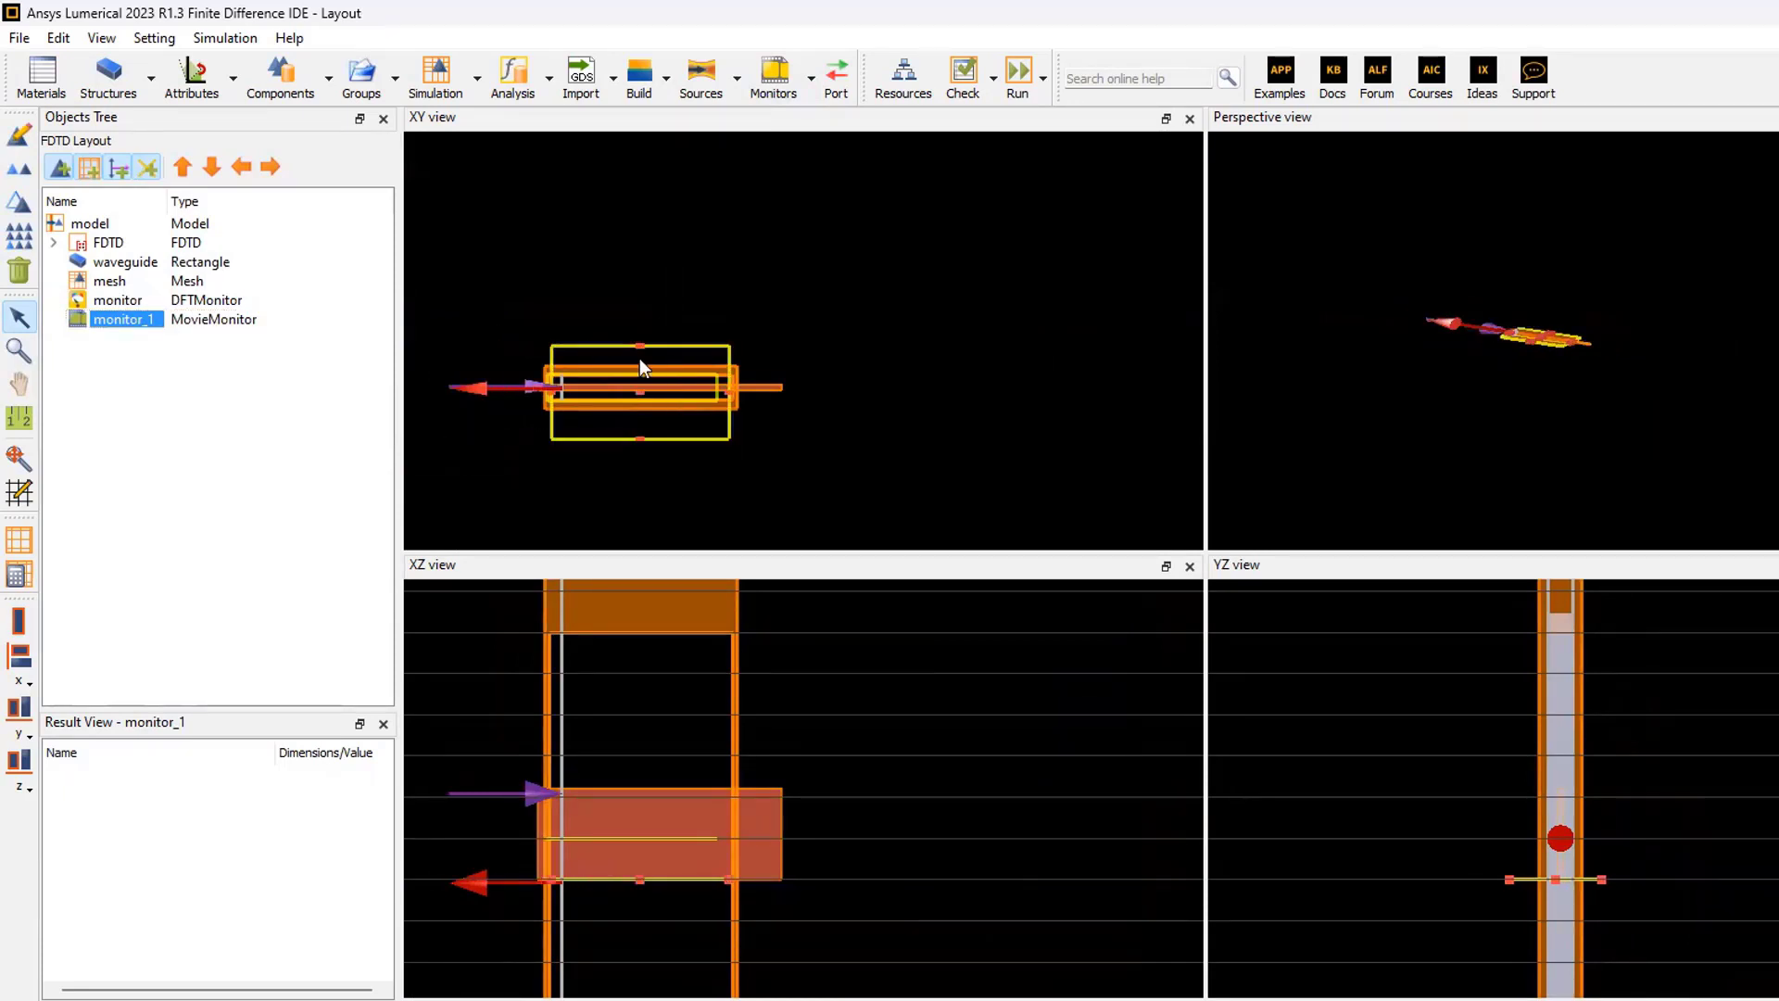
Tighten monitor_1's top and bottom edges around the waveguide and raise it to waveguide level
{"action": "scroll", "coordinate": [646, 389], "scroll_direction": "up", "scroll_amount": 3}
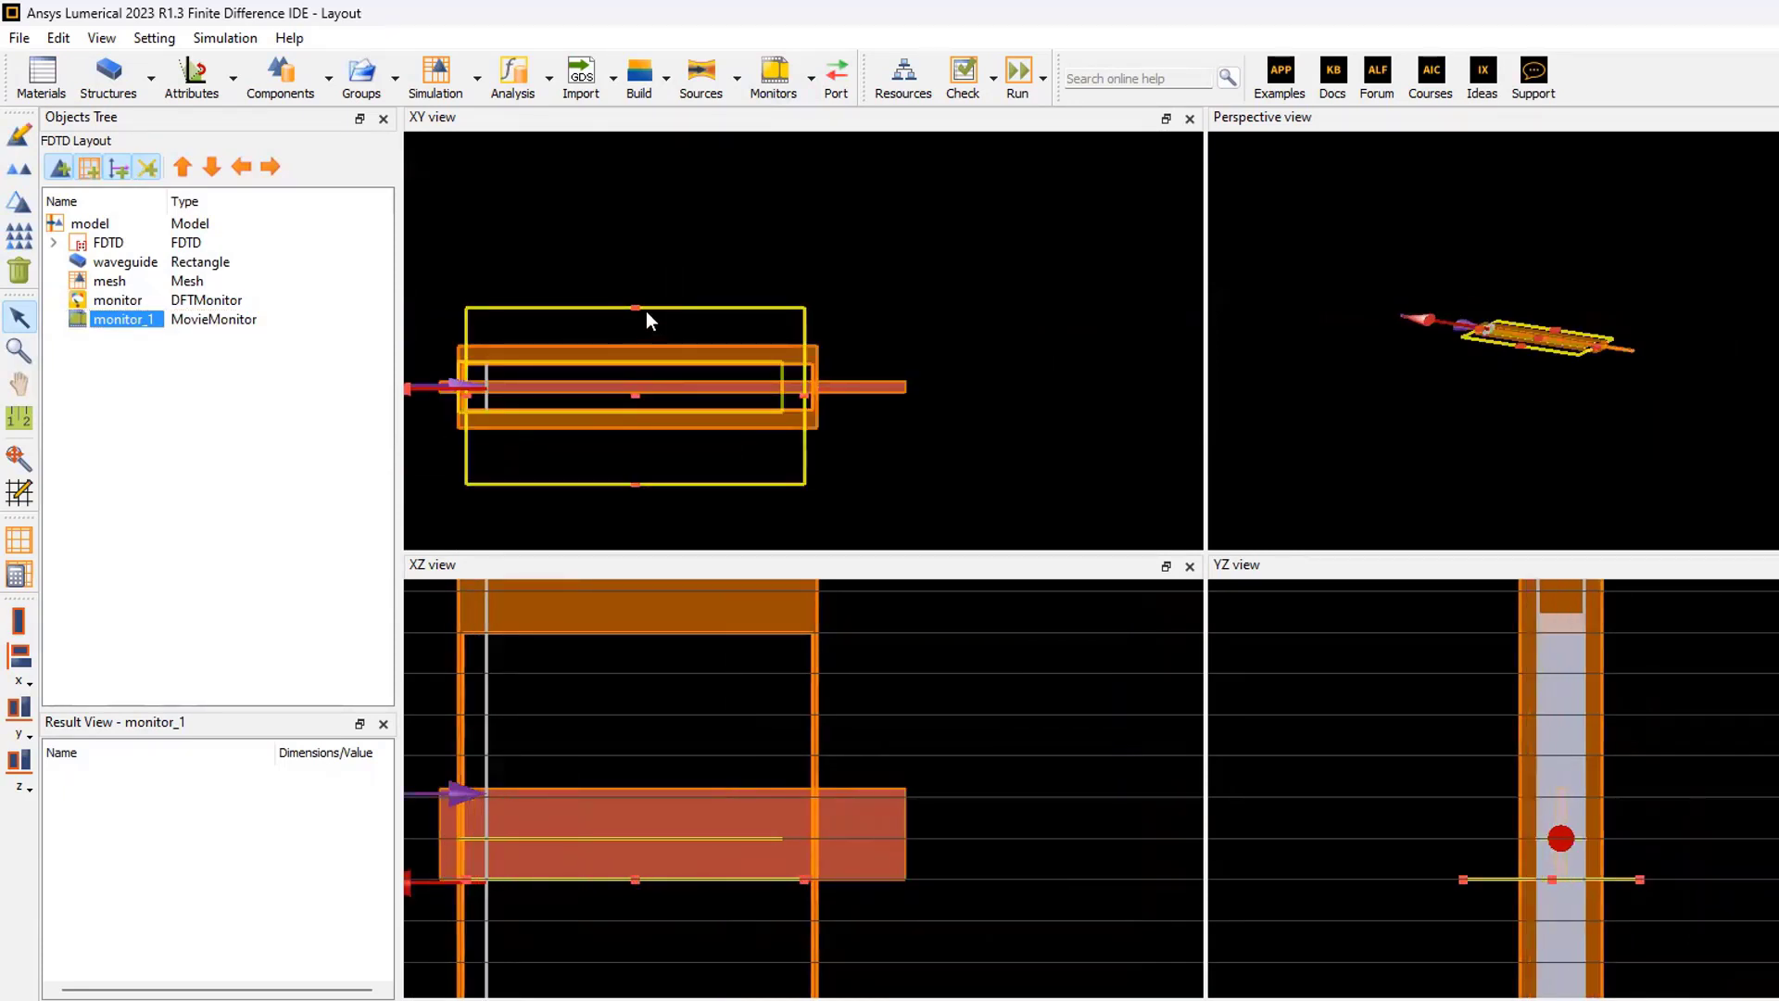
{"action": "left_click_drag", "start_coordinate": [645, 309], "coordinate": [645, 363]}
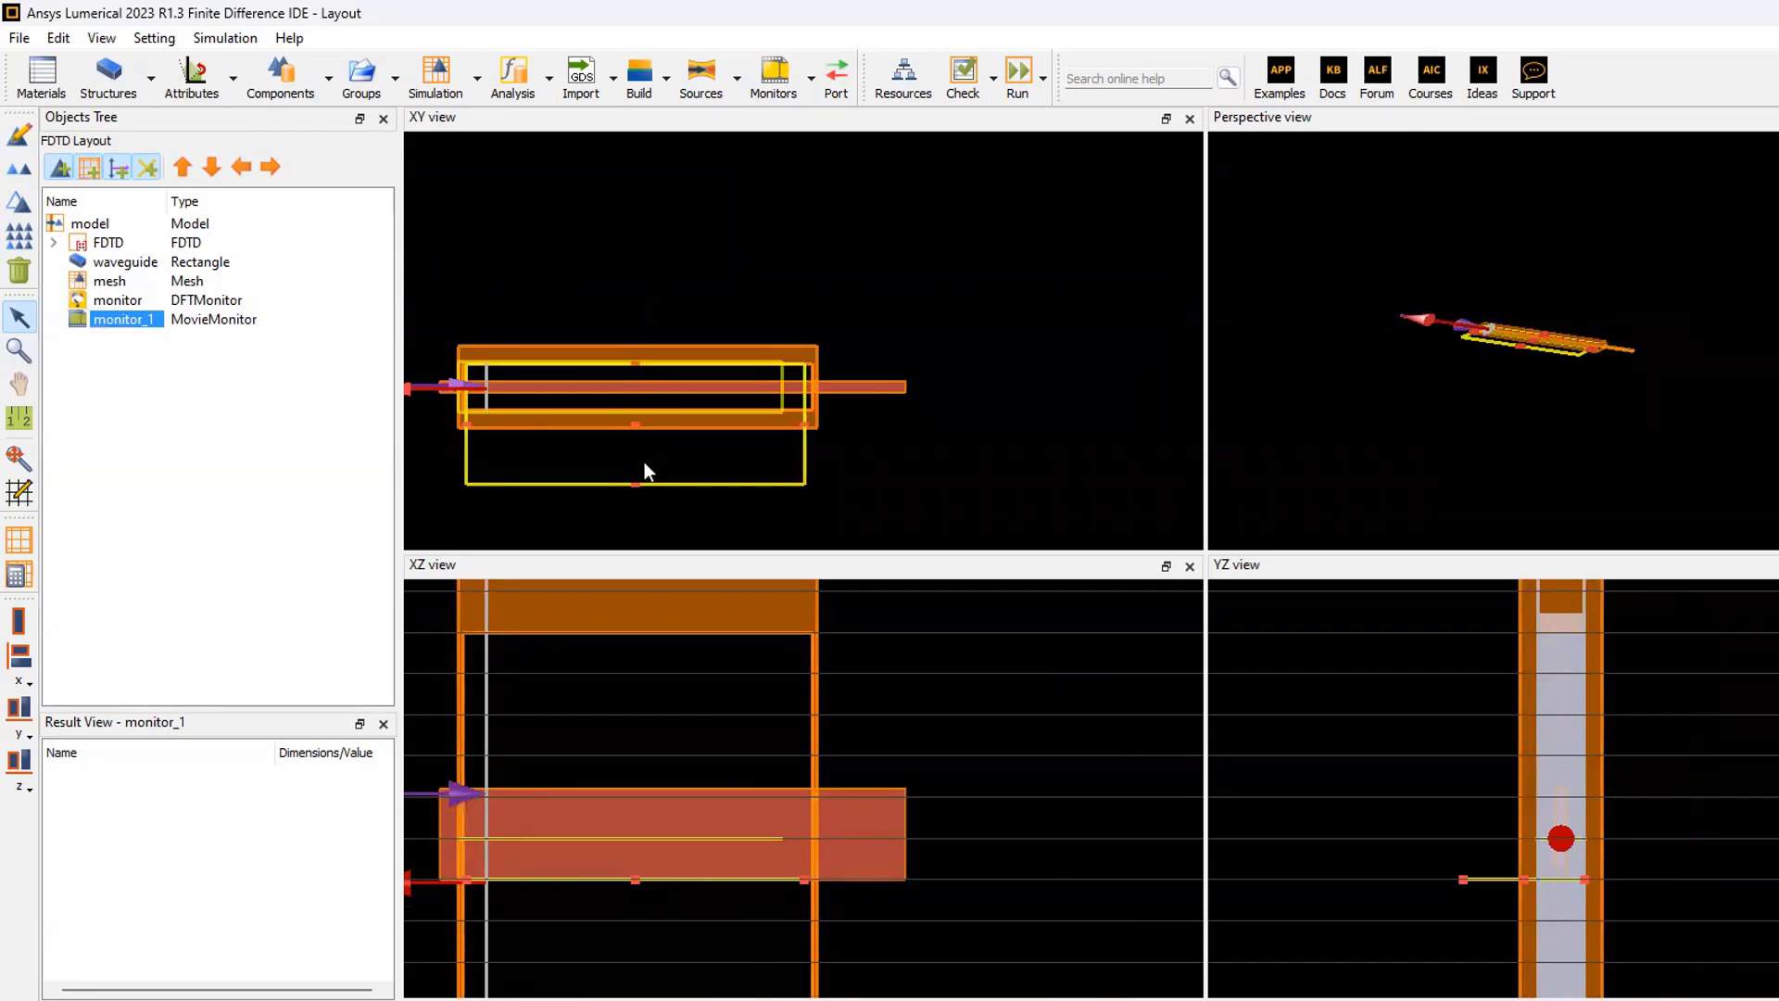
{"action": "left_click_drag", "start_coordinate": [630, 483], "coordinate": [629, 427]}
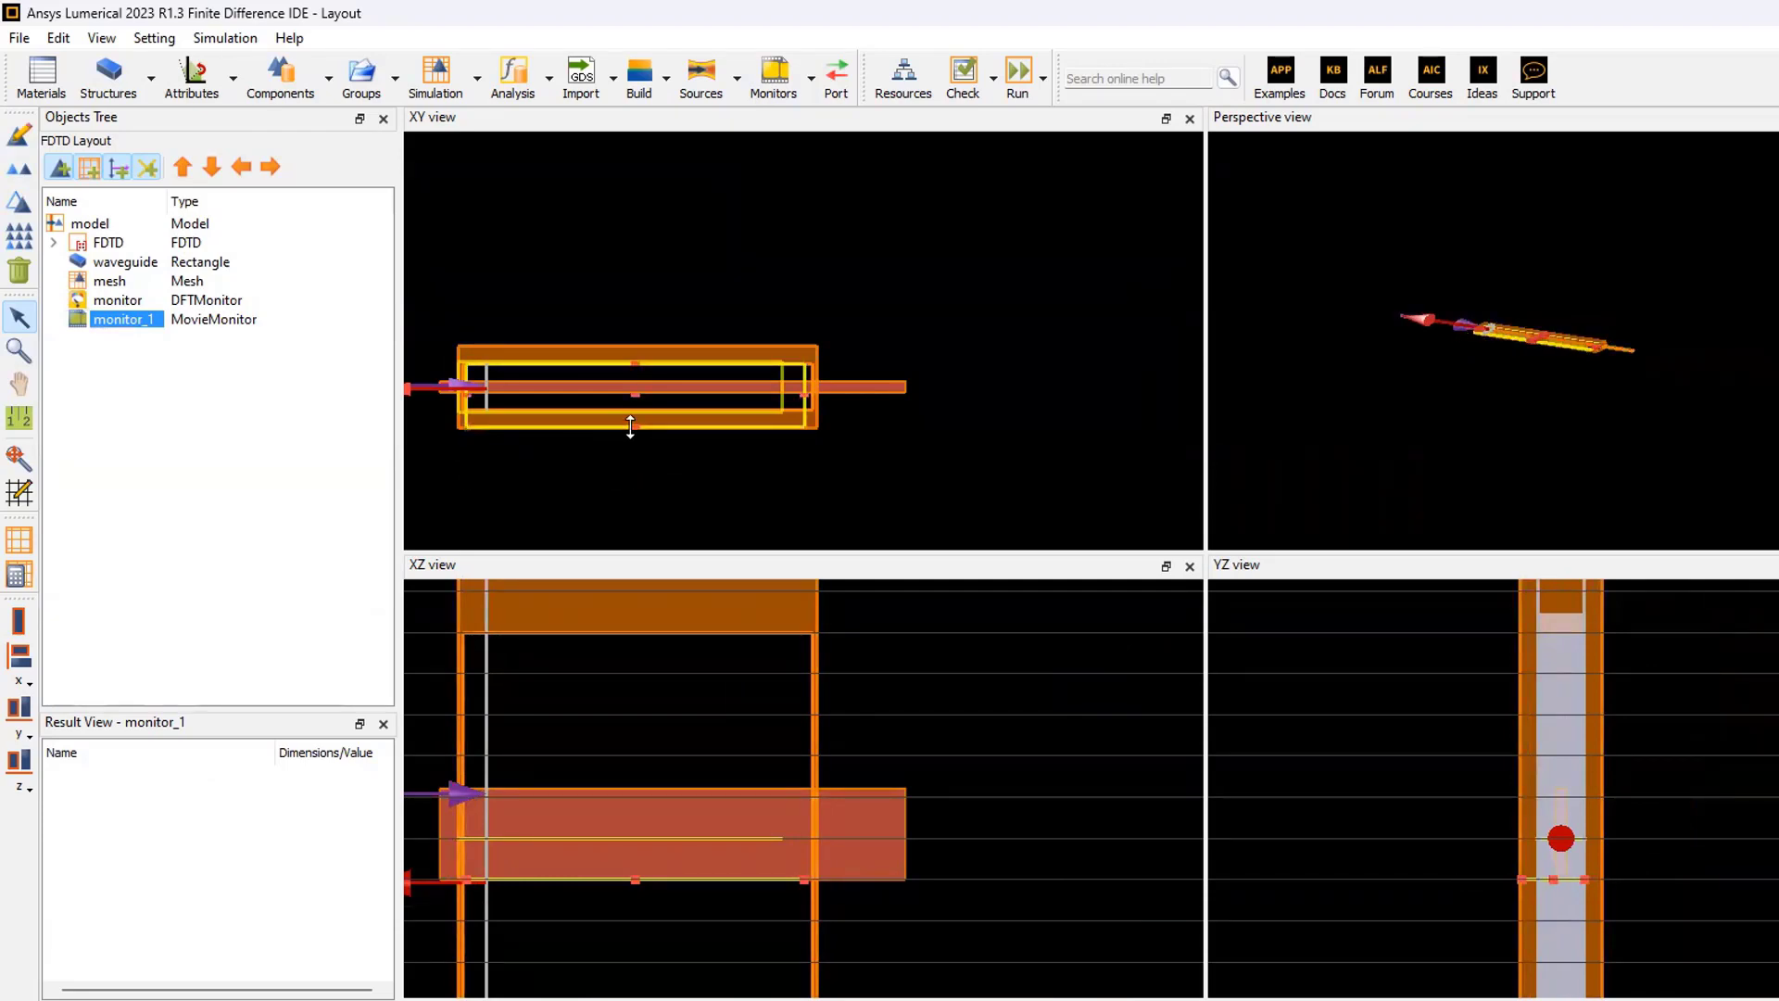
{"action": "scroll", "coordinate": [570, 405], "scroll_direction": "up", "scroll_amount": 4}
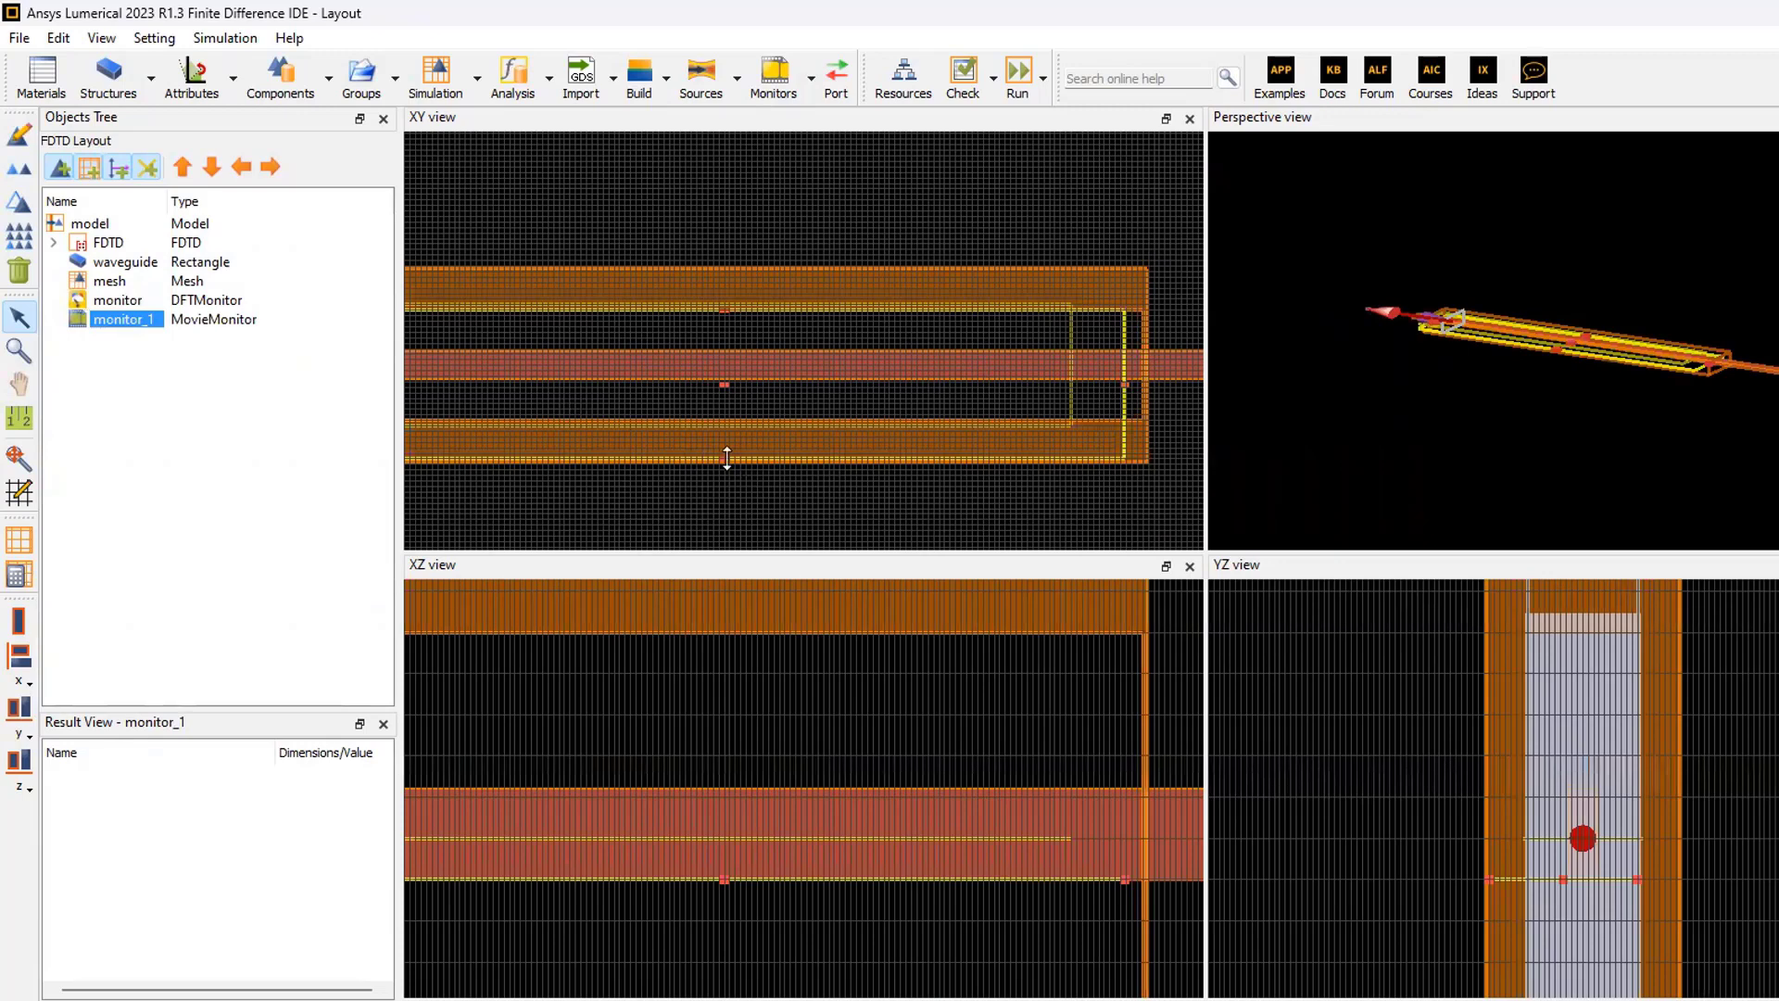
{"action": "left_click_drag", "start_coordinate": [727, 458], "coordinate": [728, 425]}
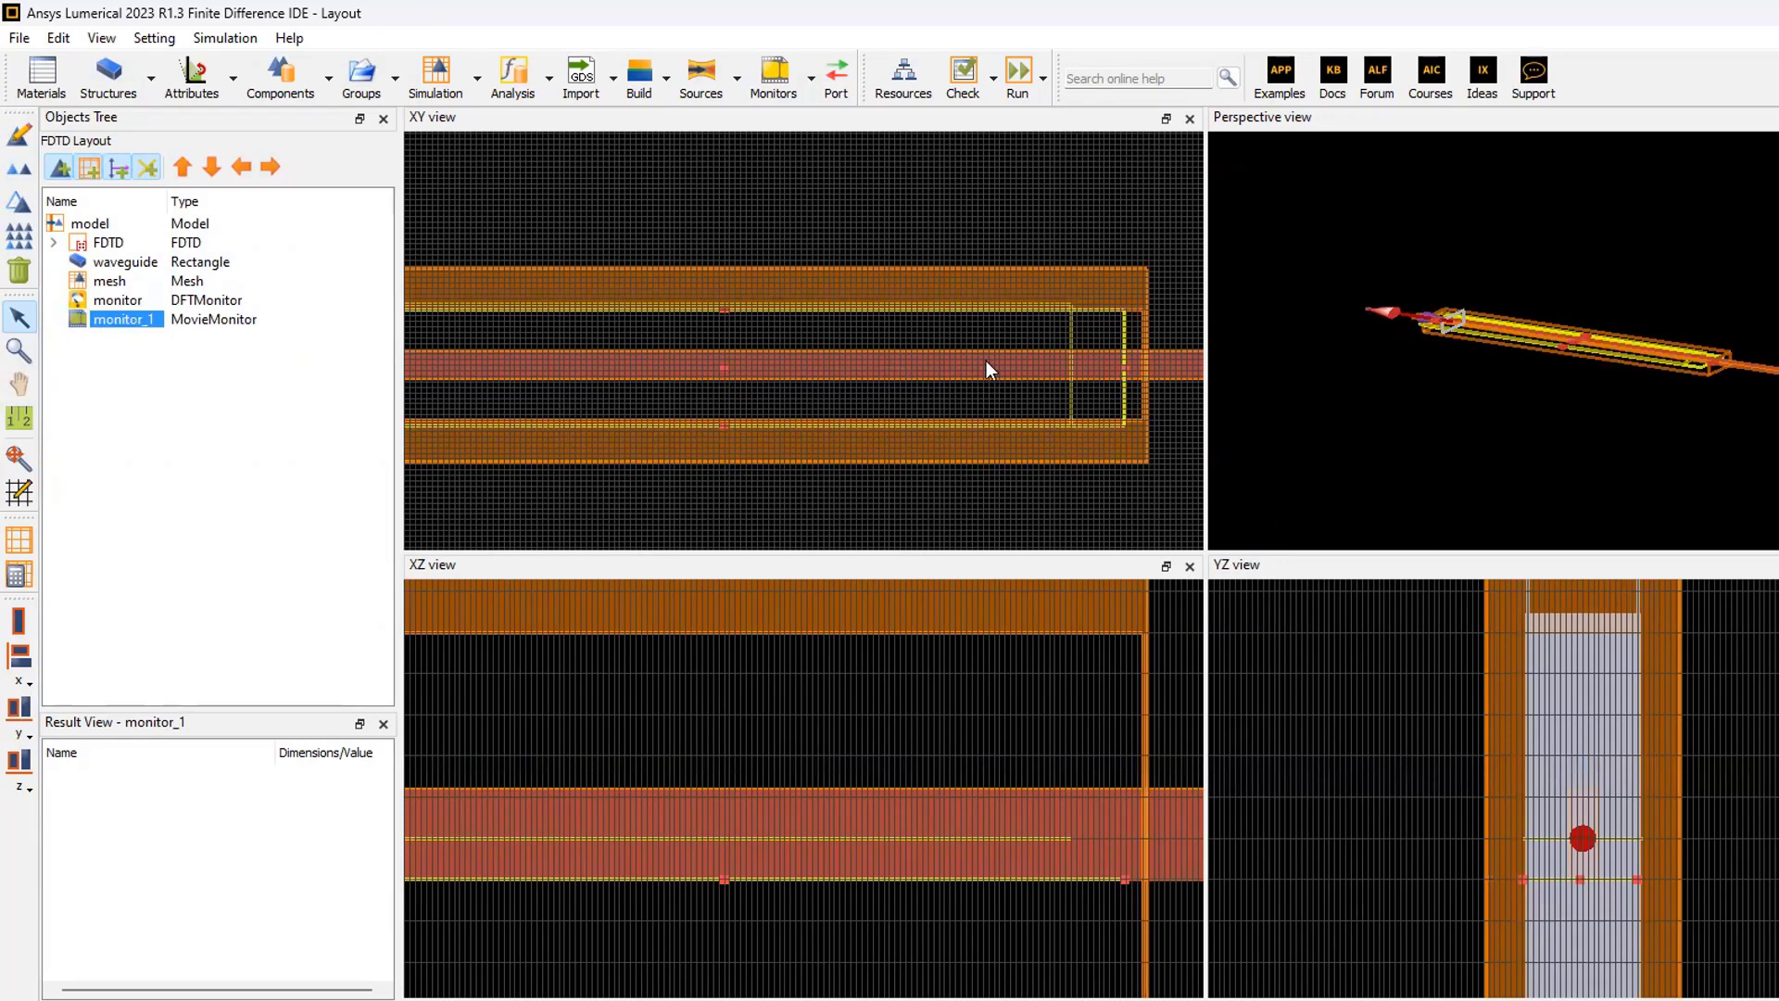
{"action": "scroll", "coordinate": [986, 369], "scroll_direction": "down", "scroll_amount": 5}
{"action": "scroll", "coordinate": [664, 375], "scroll_direction": "up", "scroll_amount": 5}
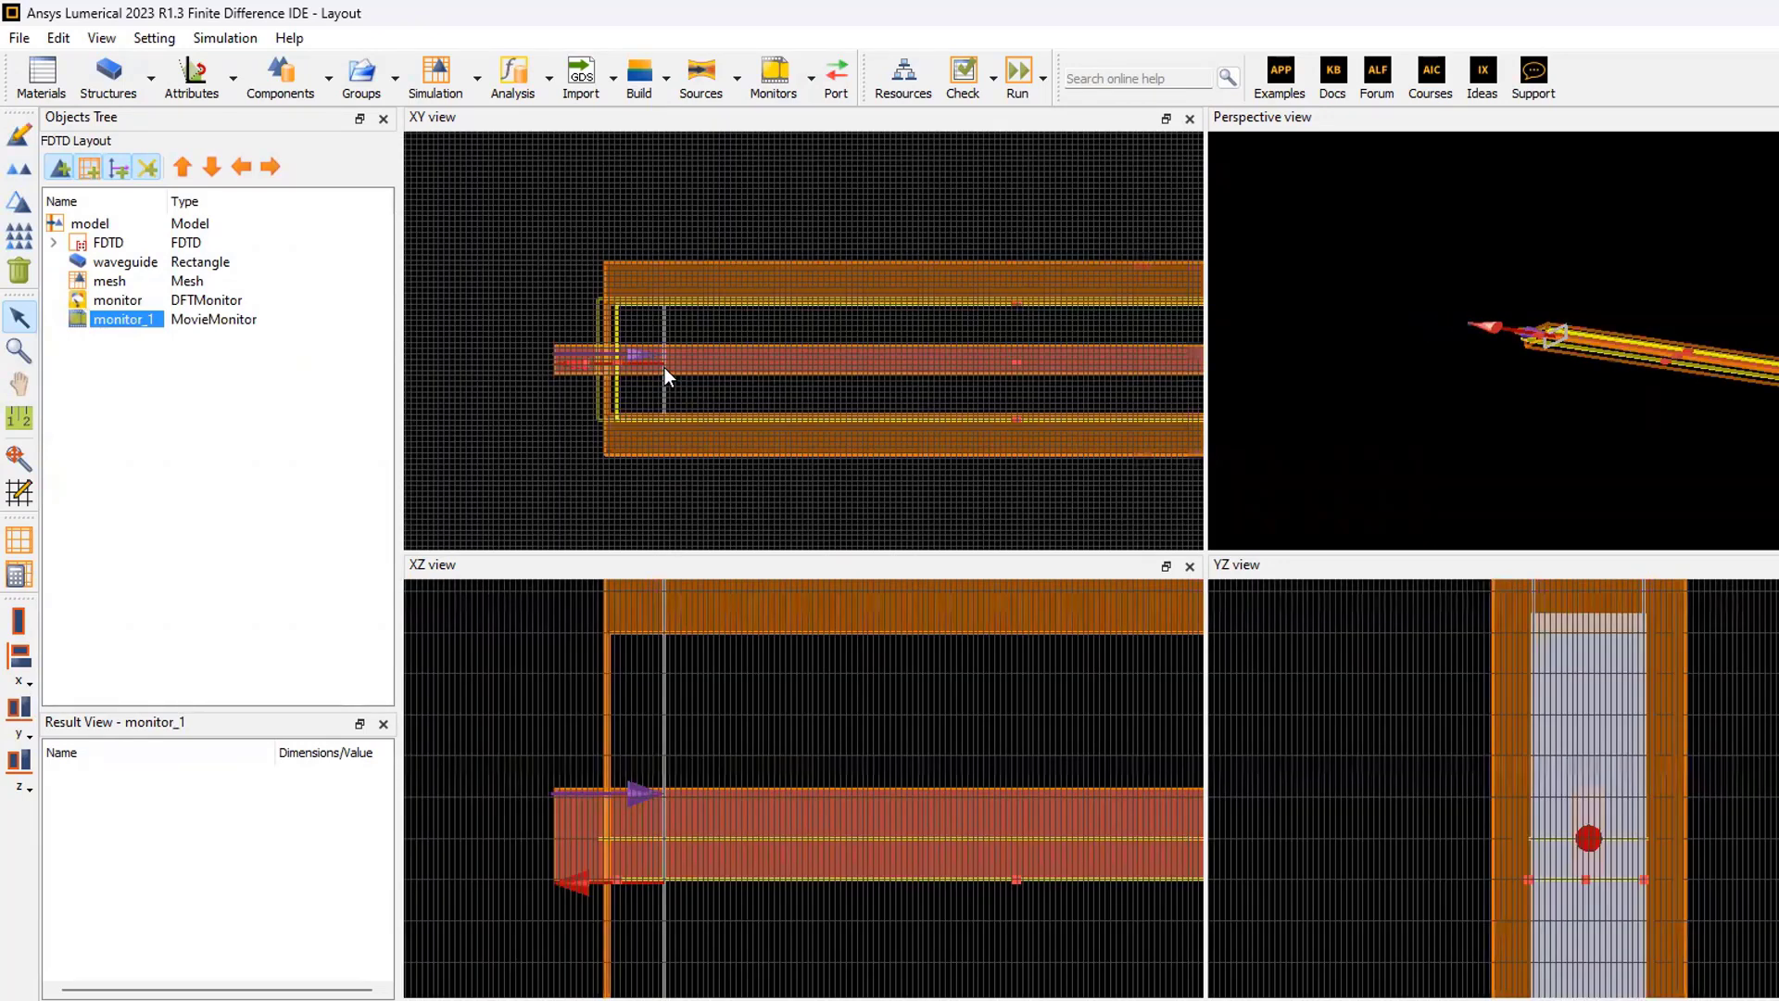
{"action": "left_click_drag", "start_coordinate": [832, 878], "coordinate": [831, 850]}
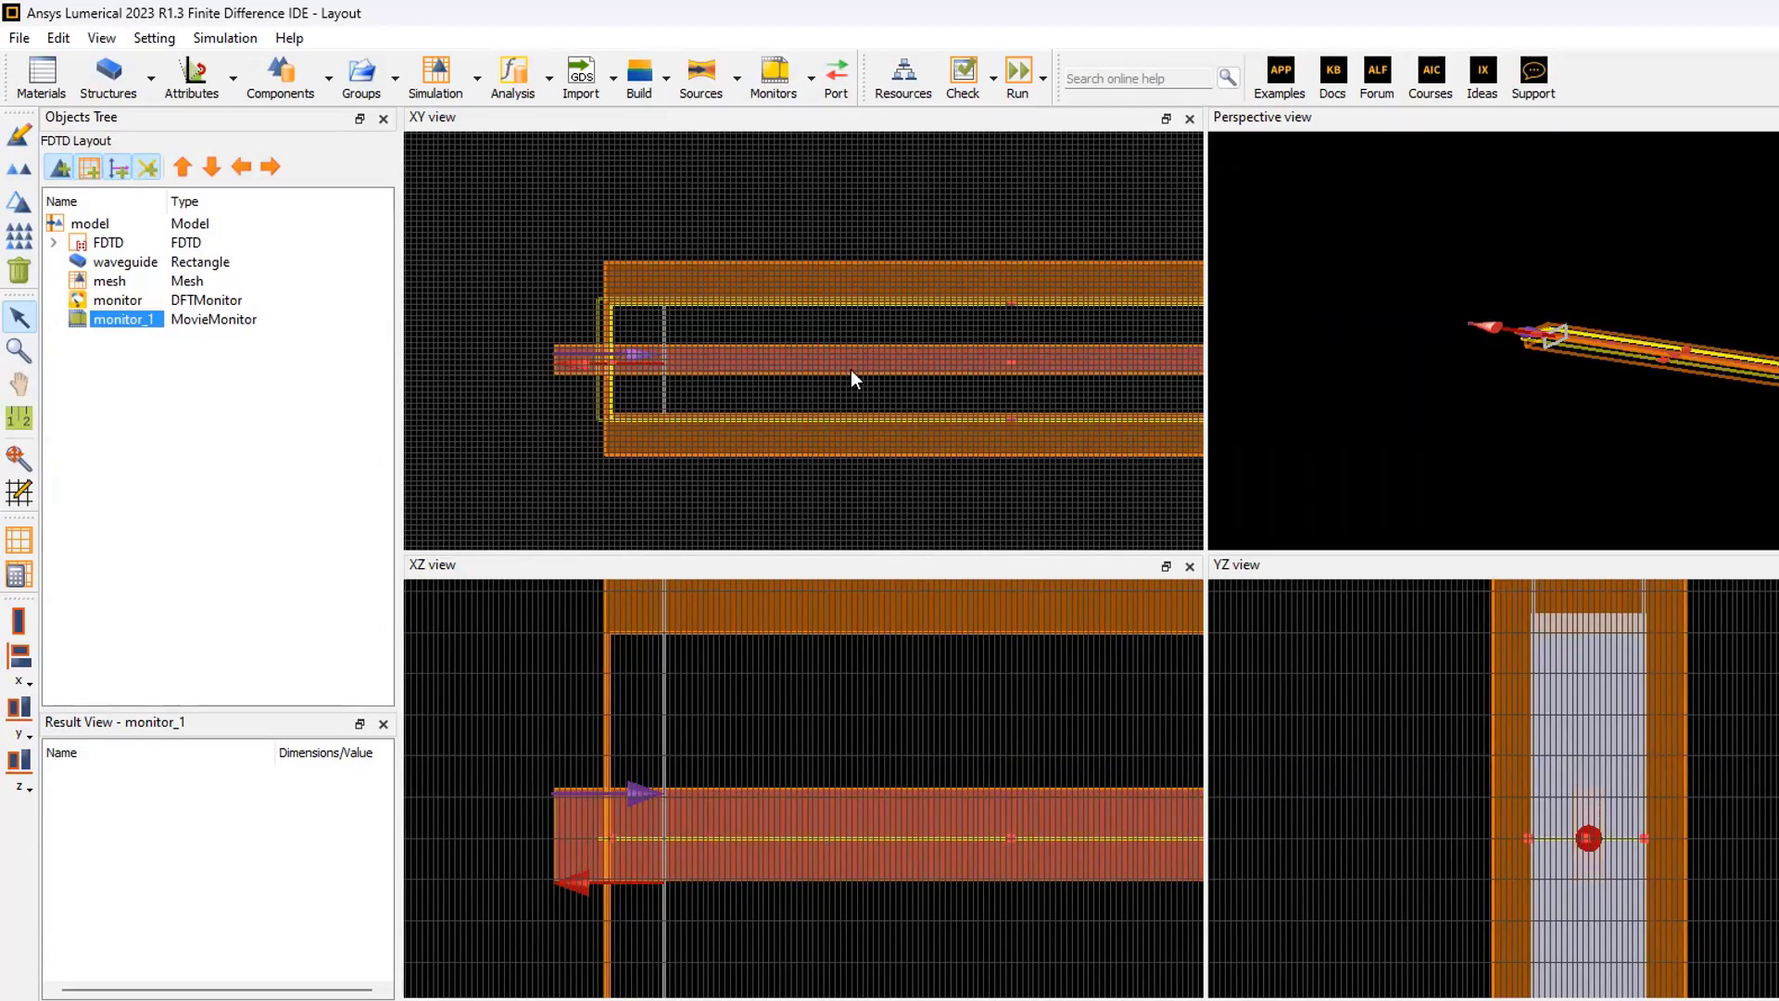
{"action": "scroll", "coordinate": [836, 369], "scroll_direction": "up", "scroll_amount": 1}
{"action": "scroll", "coordinate": [847, 376], "scroll_direction": "up", "scroll_amount": 1}
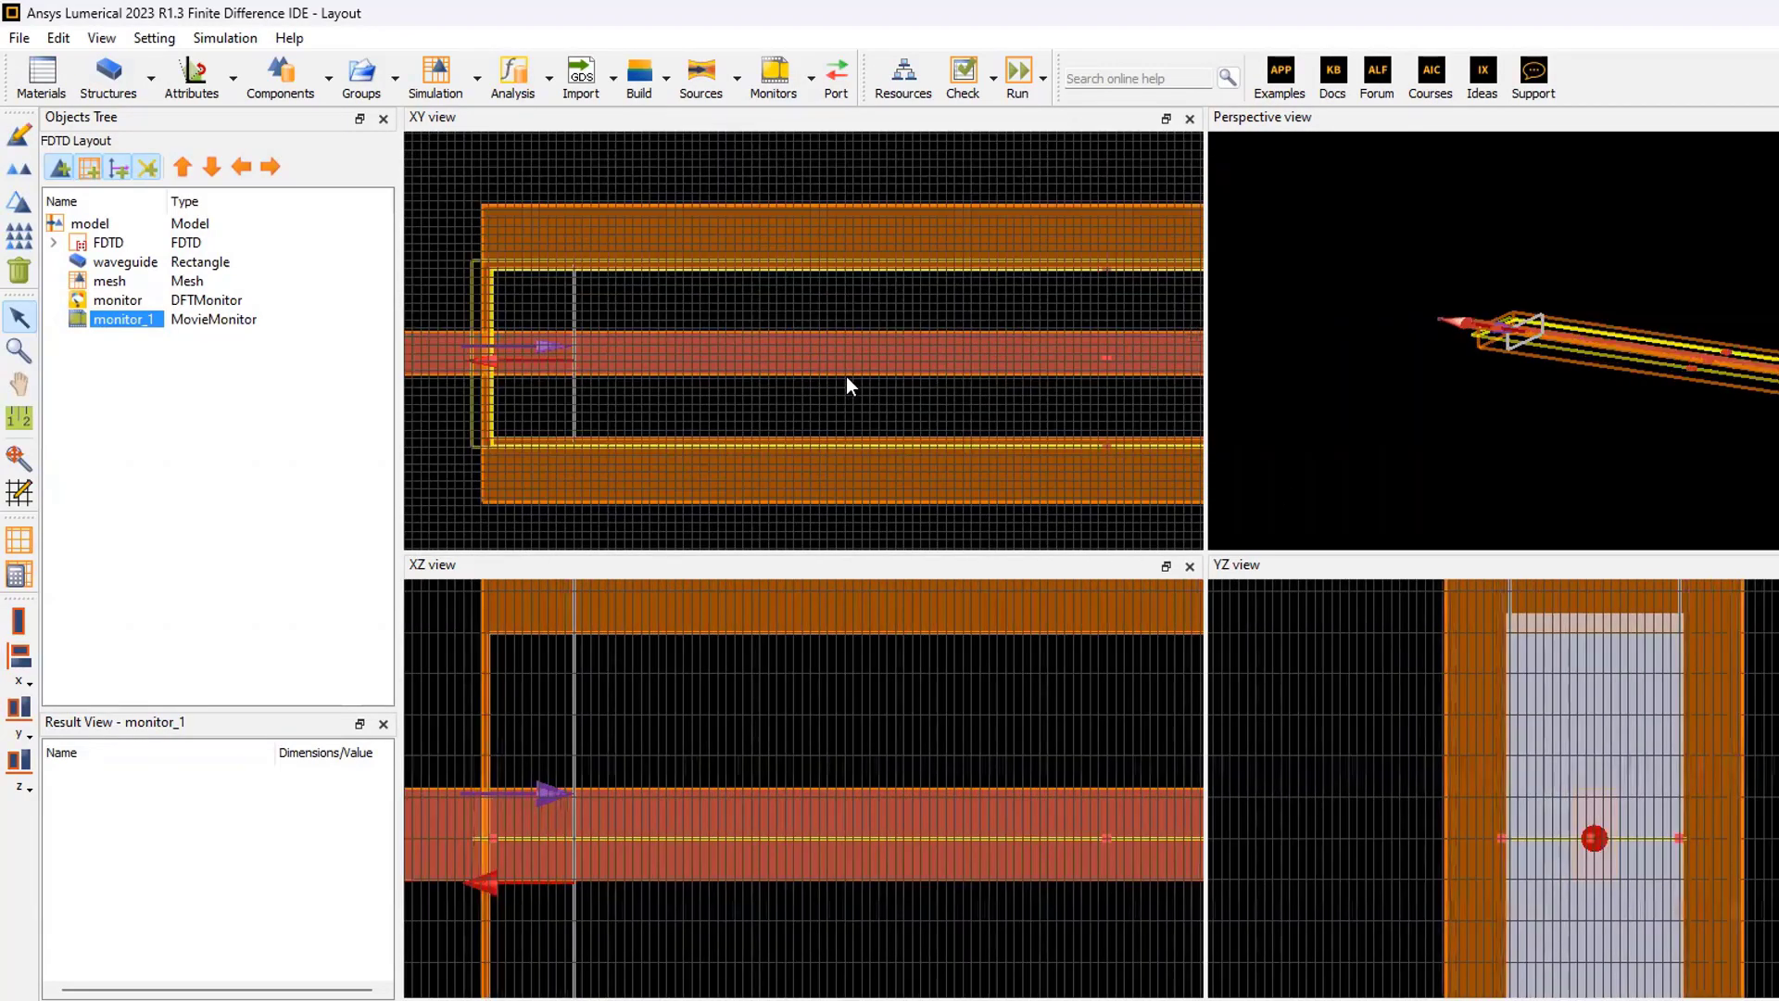
{"action": "scroll", "coordinate": [847, 377], "scroll_direction": "down", "scroll_amount": 2}
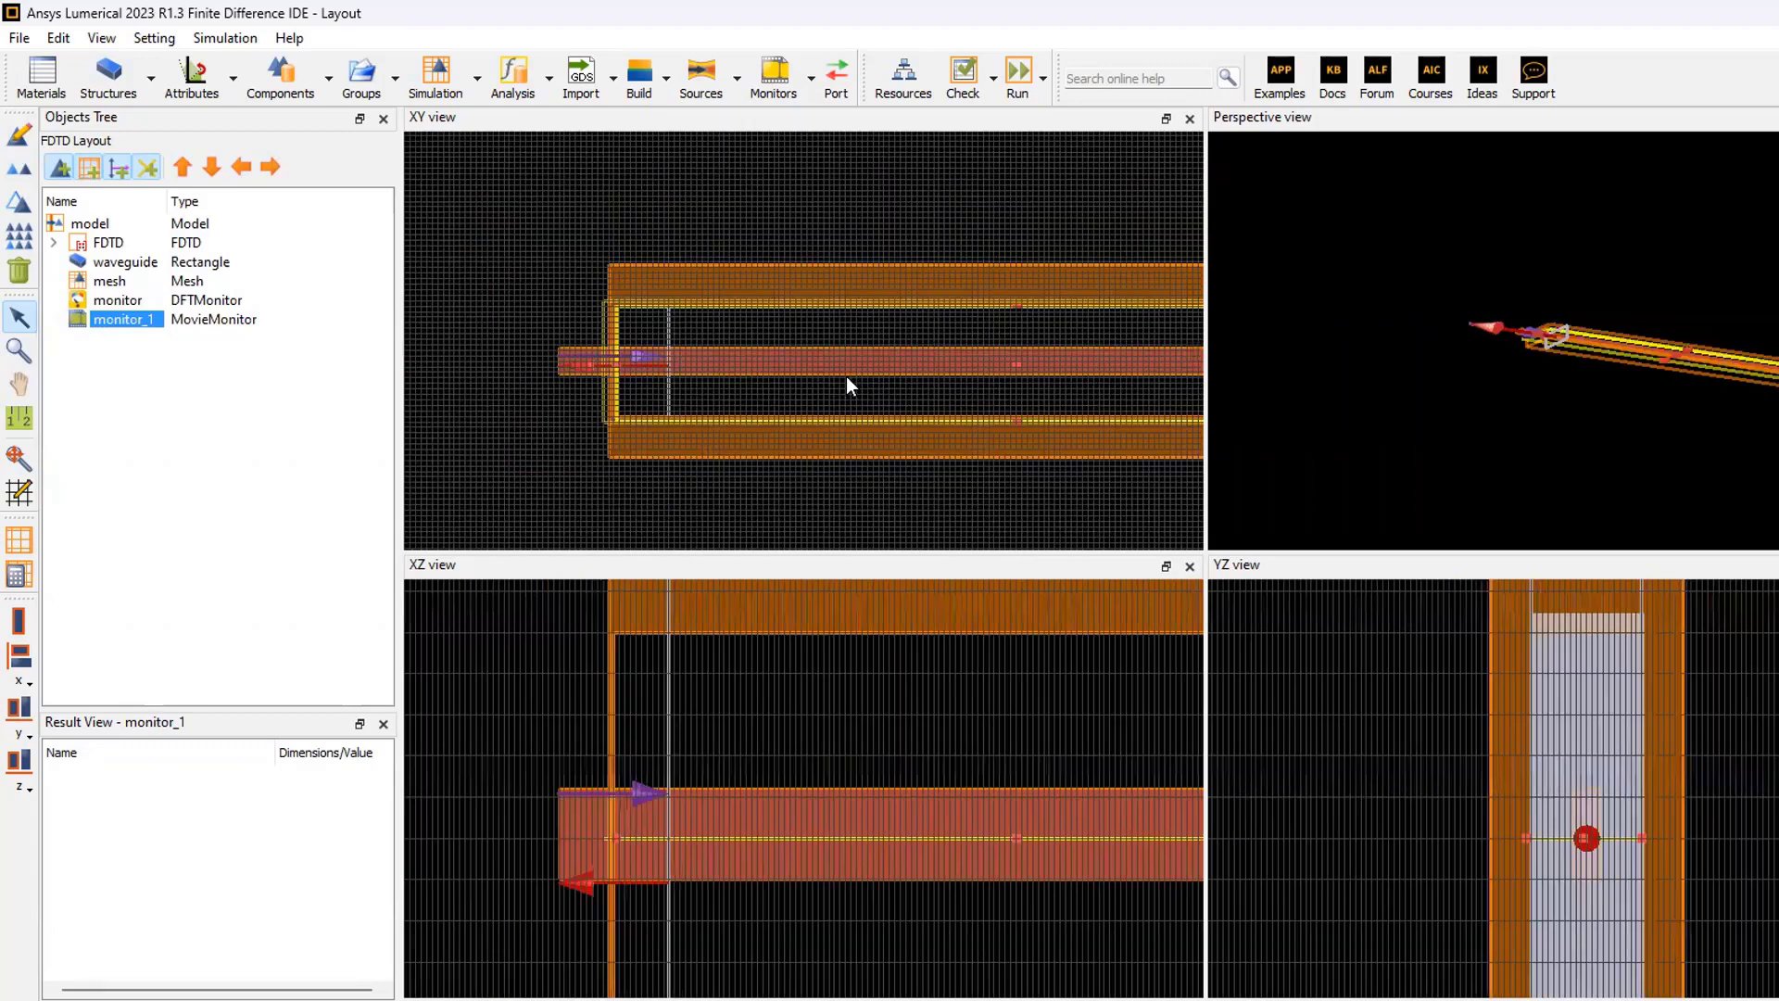
Confirm monitor_1 as a 2D Z-normal plane at z = 0.1 µm spanning 14.5 µm in x
{"action": "right_click", "coordinate": [137, 331]}
{"action": "left_click", "coordinate": [171, 337]}
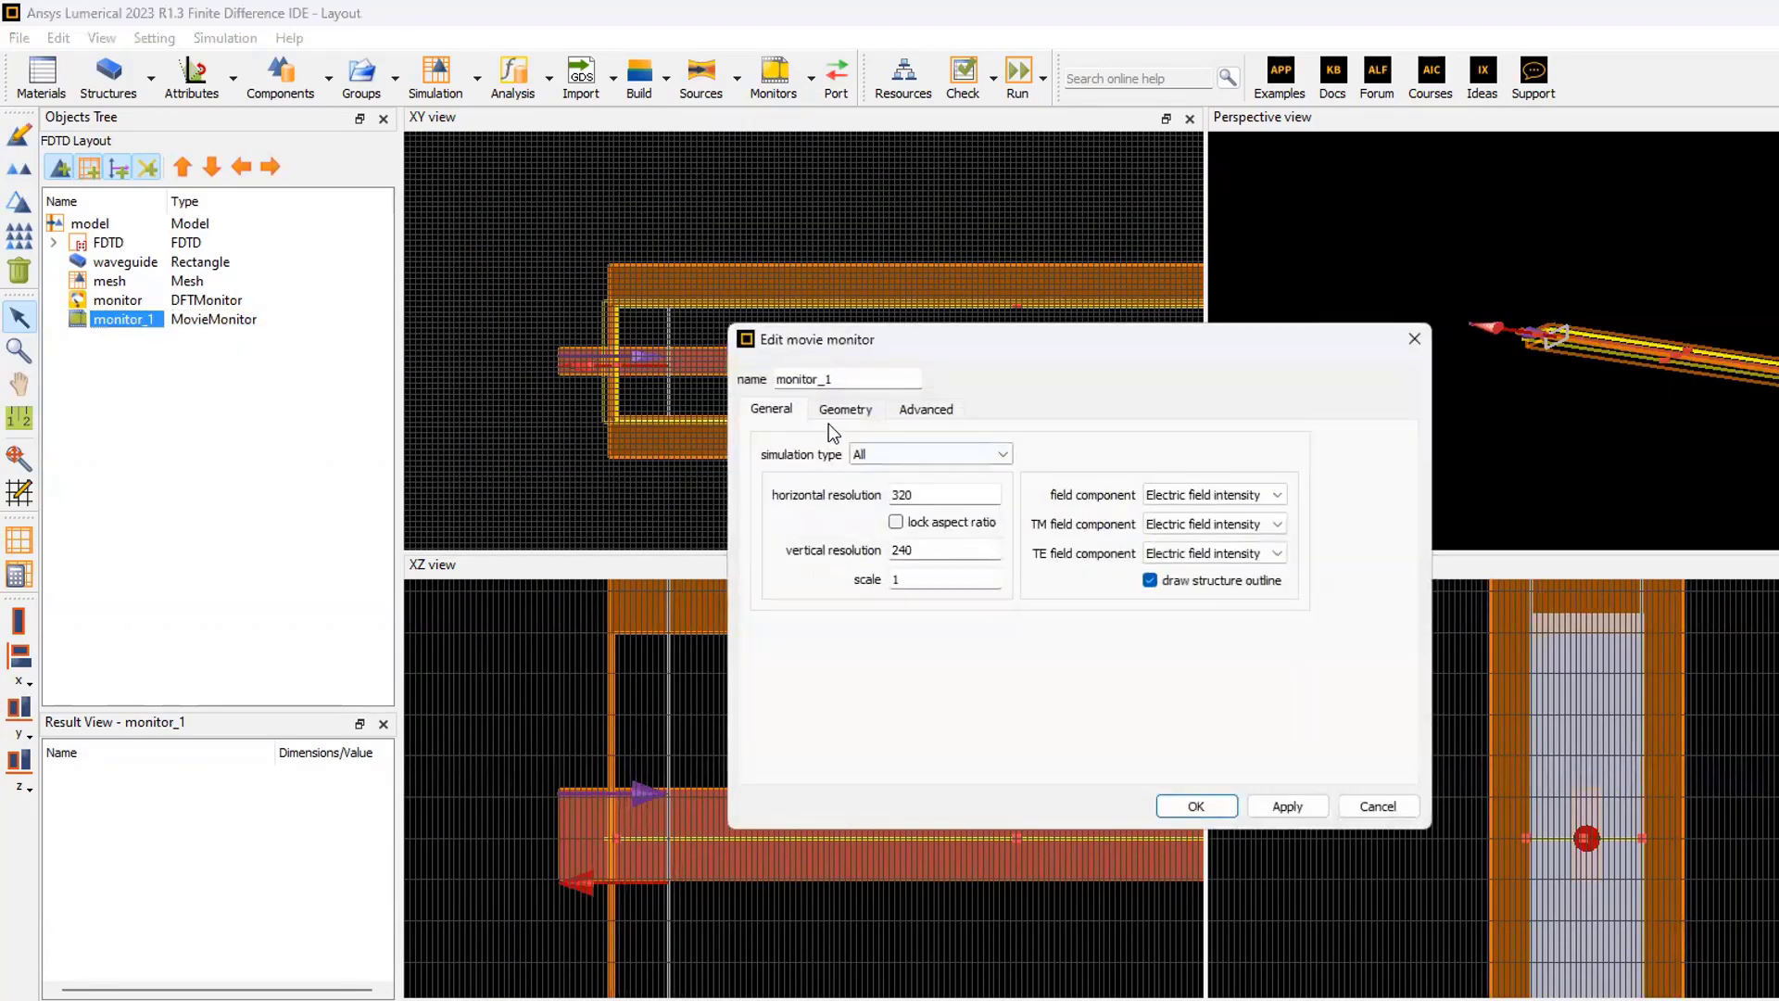
{"action": "left_click", "coordinate": [854, 412]}
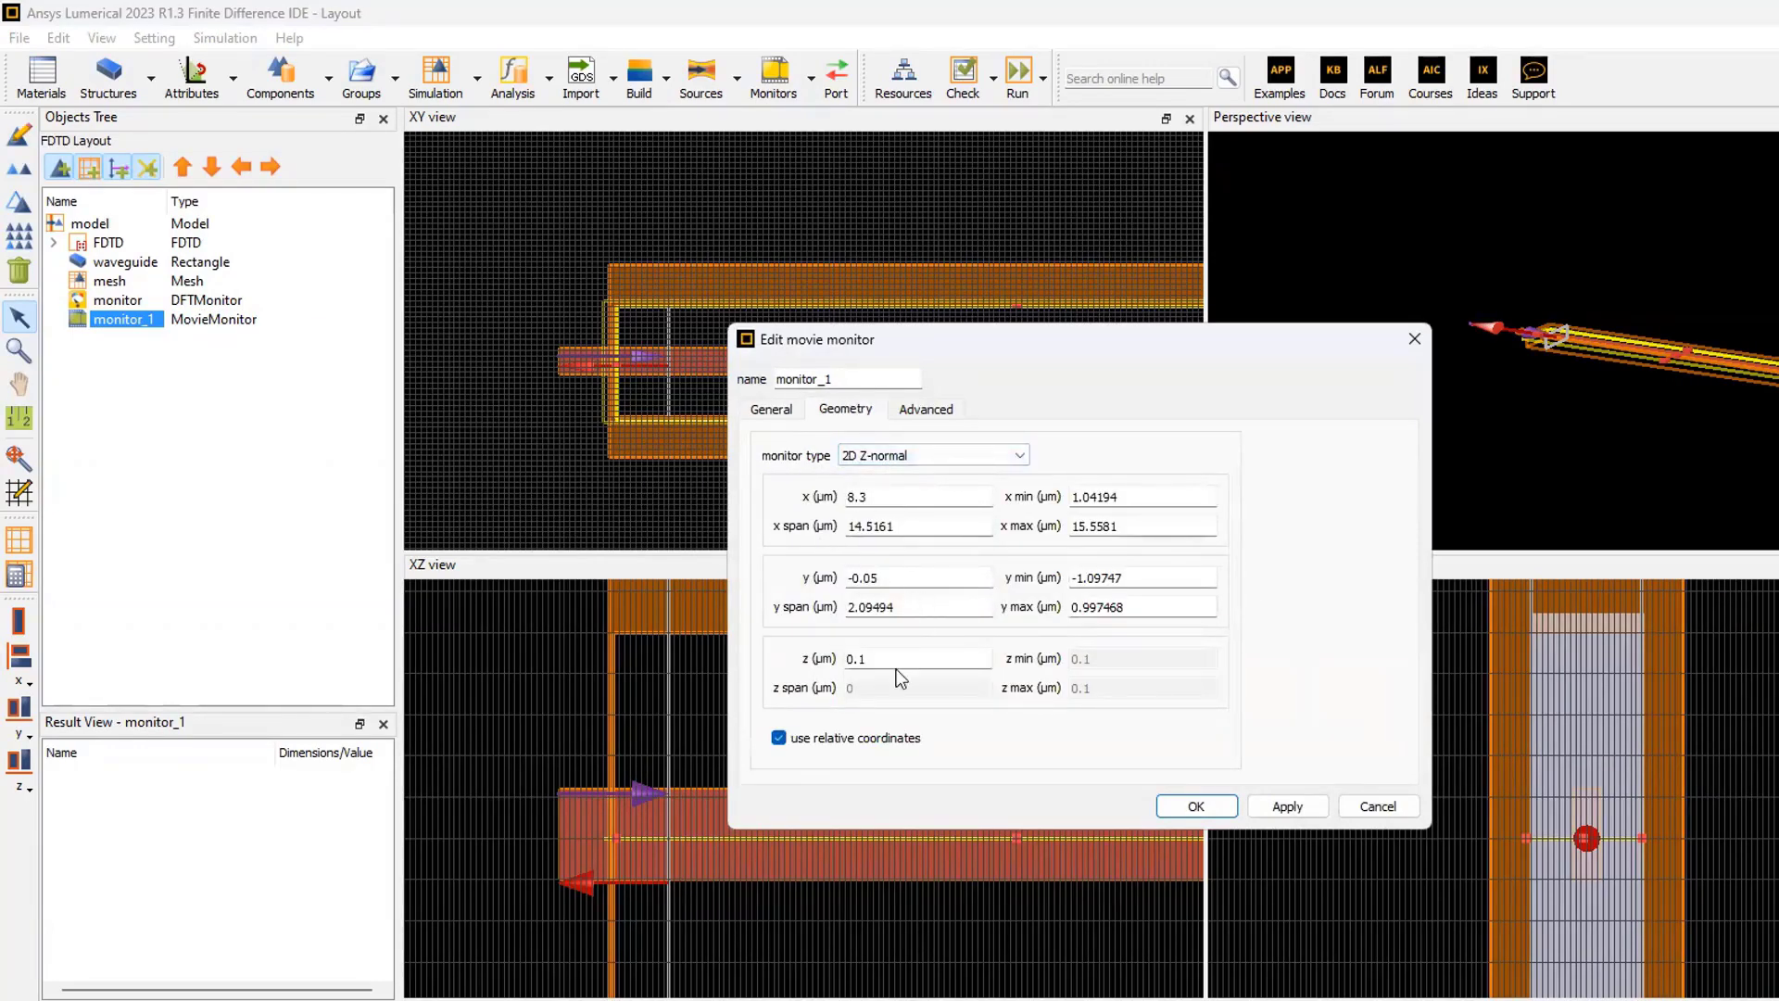
{"action": "left_click", "coordinate": [1276, 803]}
{"action": "left_click", "coordinate": [1193, 808]}
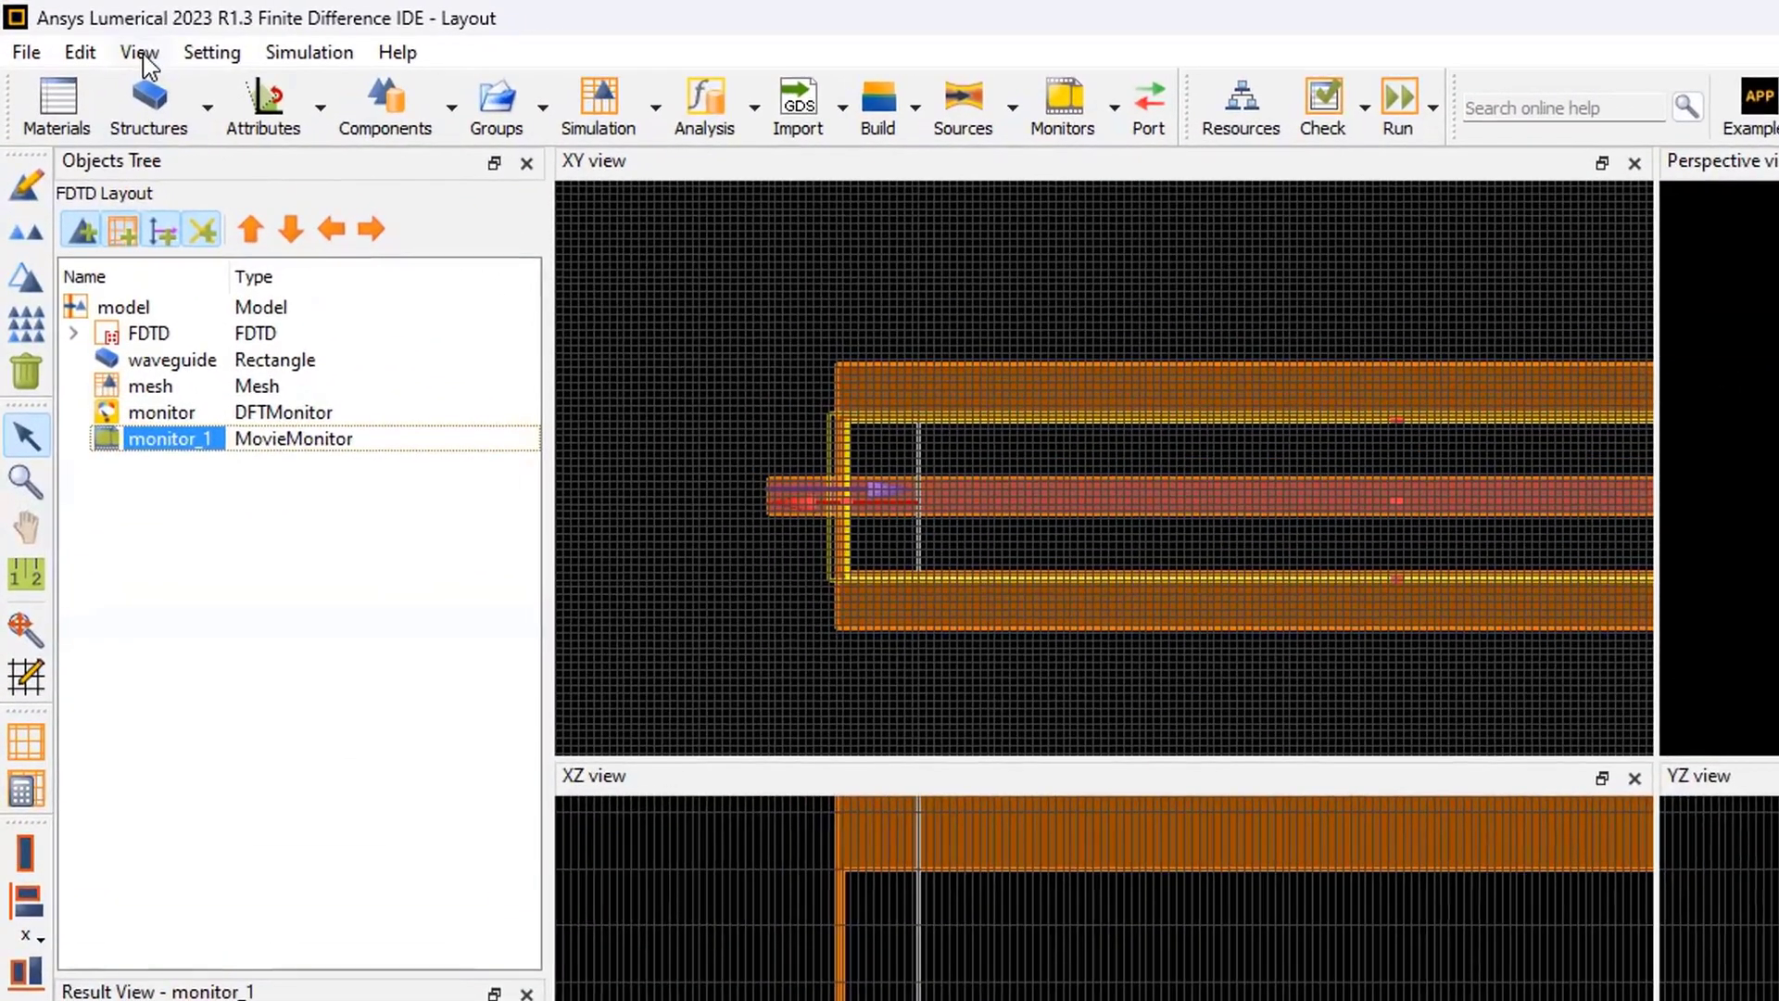
Switch the viewport to the 3D Modern perspective view
{"action": "left_click", "coordinate": [135, 54]}
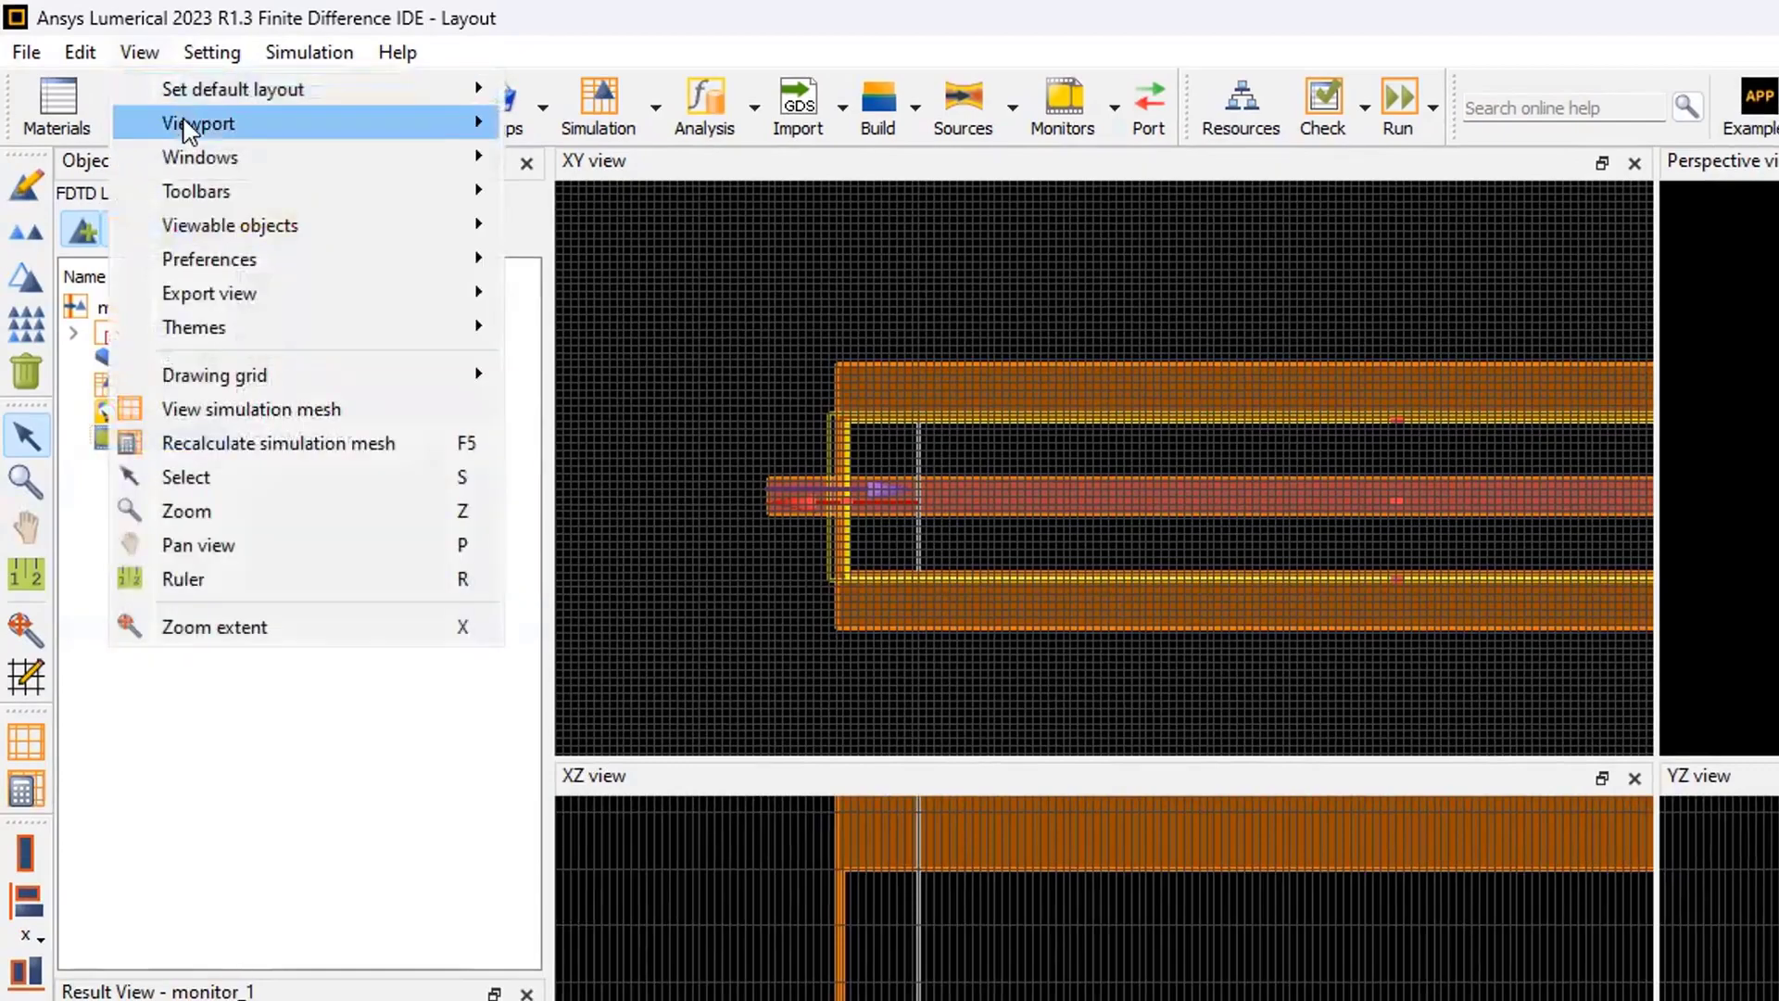
{"action": "mouse_move", "coordinate": [143, 113]}
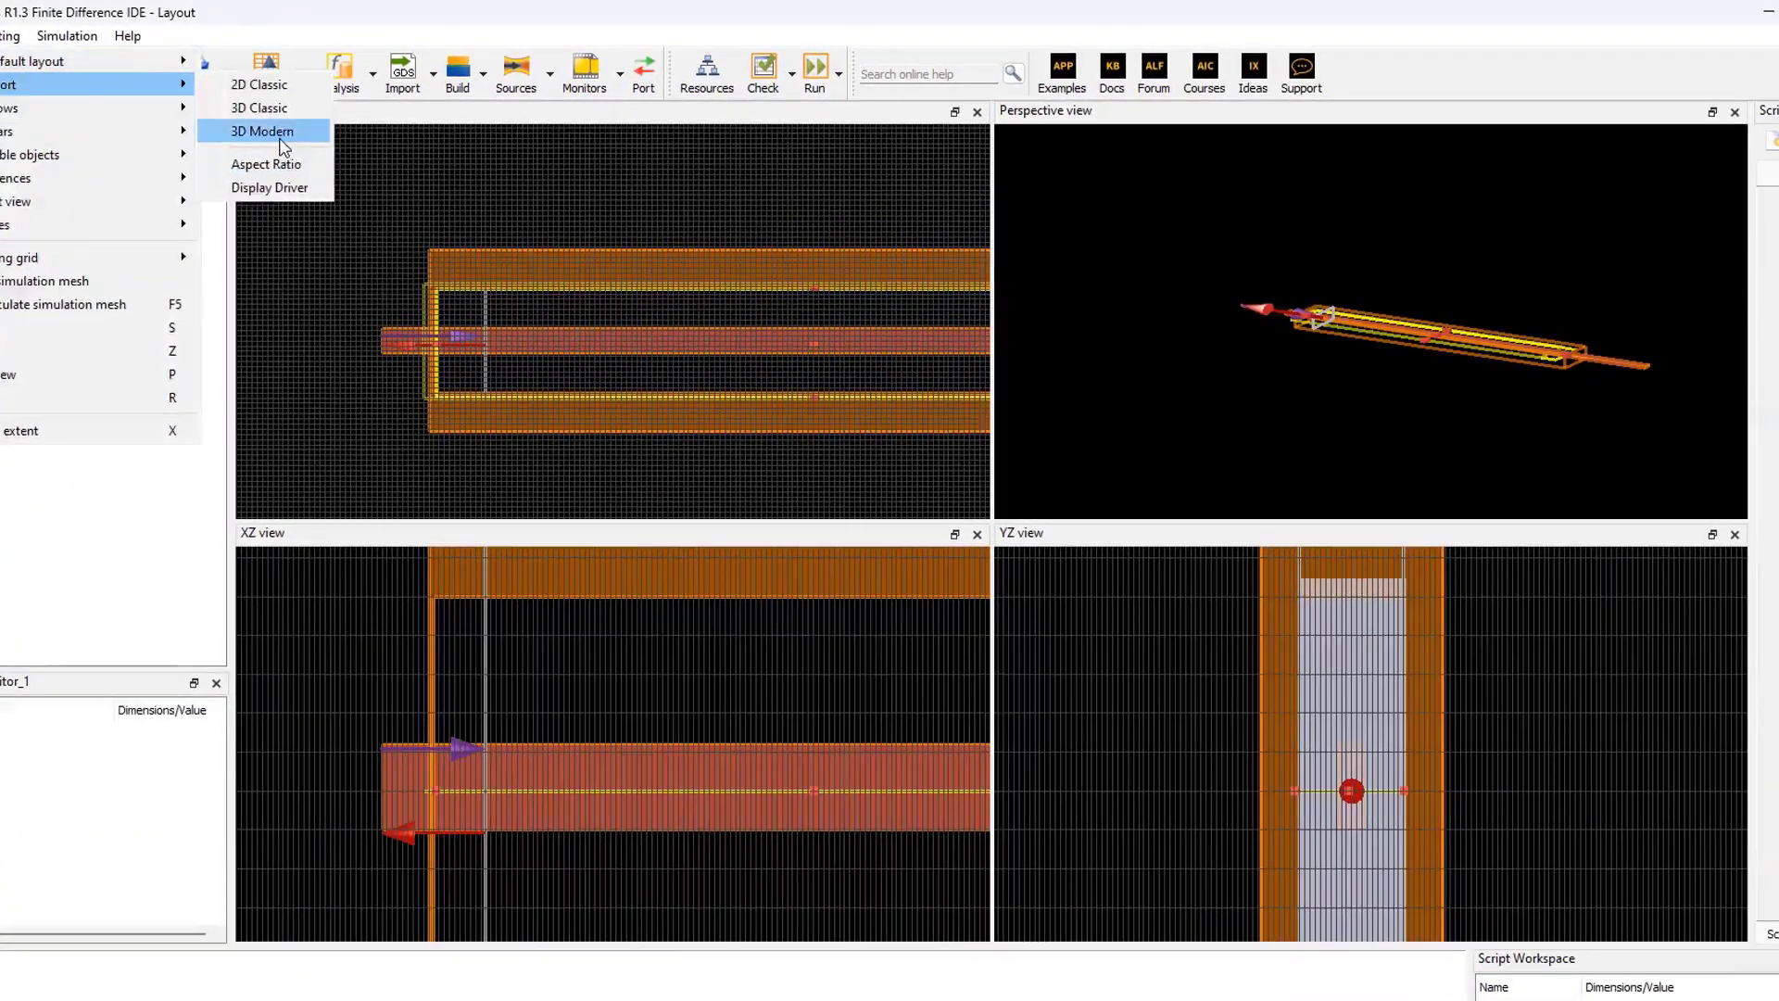
{"action": "left_click", "coordinate": [593, 191]}
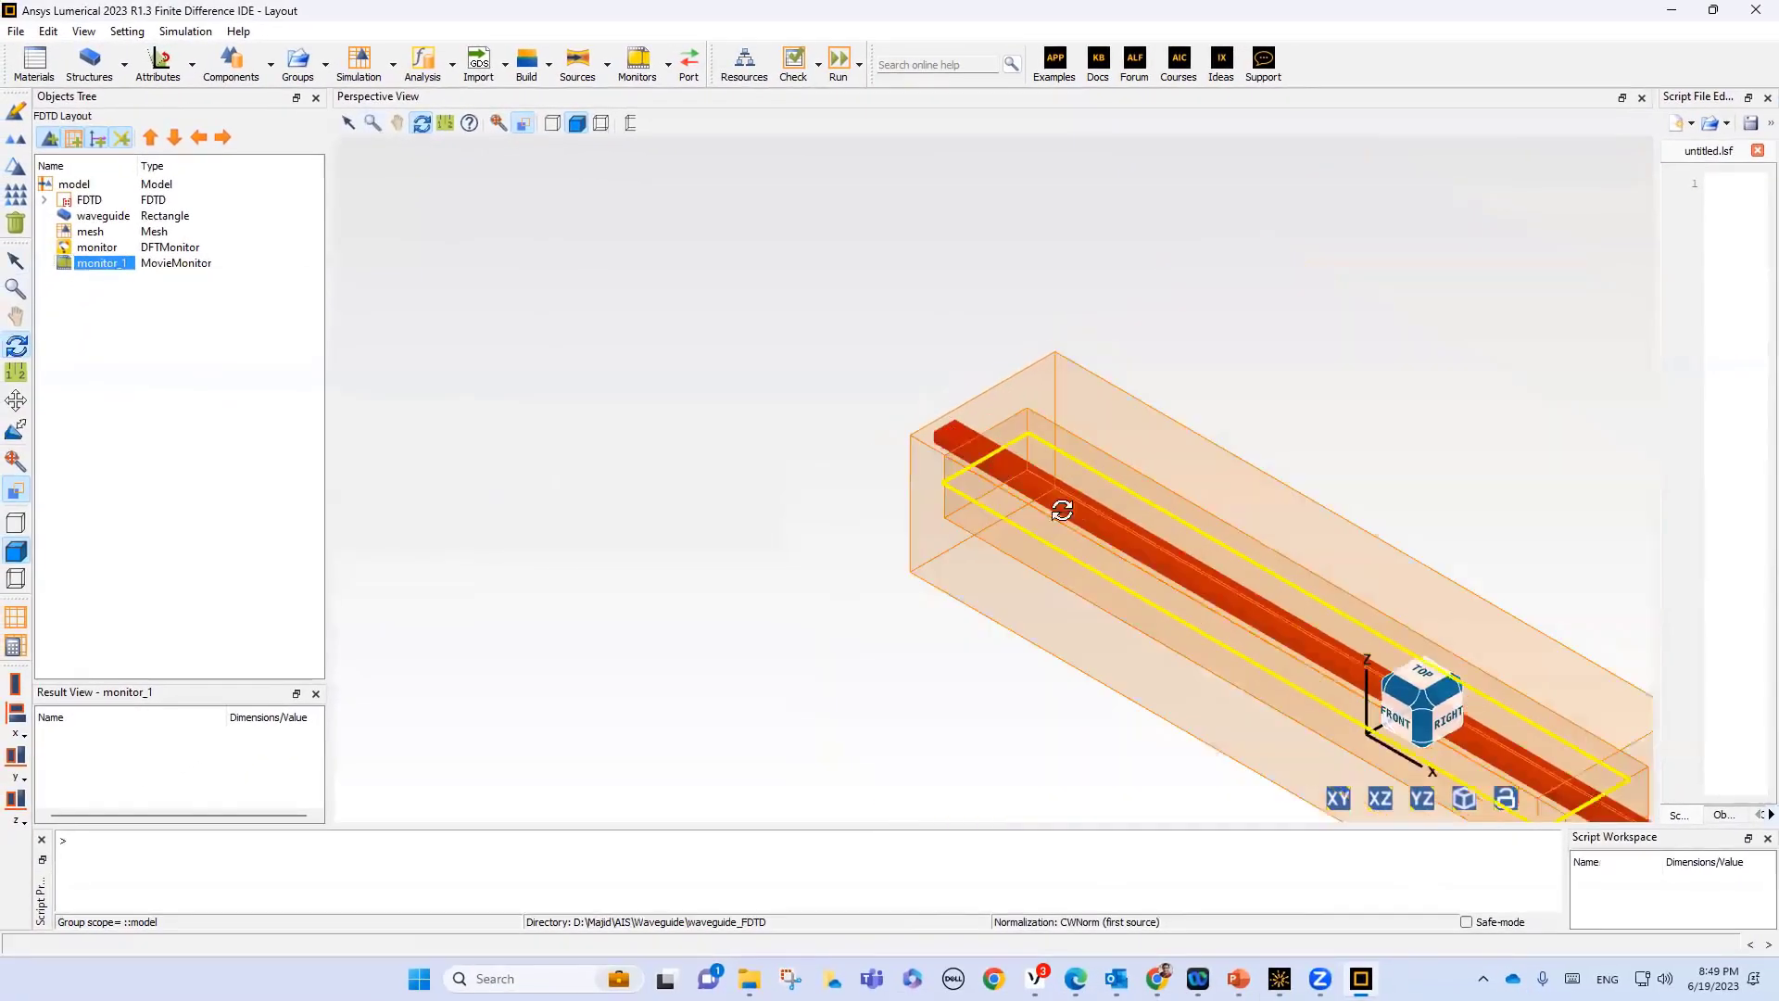
{"action": "mouse_move", "coordinate": [1062, 511]}
{"action": "left_mouse_down"}
{"action": "mouse_move", "coordinate": [882, 450]}
{"action": "mouse_move", "coordinate": [648, 433]}
{"action": "mouse_move", "coordinate": [853, 444]}
{"action": "mouse_move", "coordinate": [1005, 544]}
{"action": "mouse_move", "coordinate": [683, 421]}
{"action": "left_mouse_up"}
Pan and orbit the 3D view to frame the waveguide and simulation region
{"action": "left_click", "coordinate": [397, 122]}
{"action": "scroll", "coordinate": [775, 442], "scroll_direction": "up", "scroll_amount": 2}
{"action": "scroll", "coordinate": [774, 446], "scroll_direction": "up", "scroll_amount": 2}
{"action": "scroll", "coordinate": [774, 446], "scroll_direction": "up", "scroll_amount": 1}
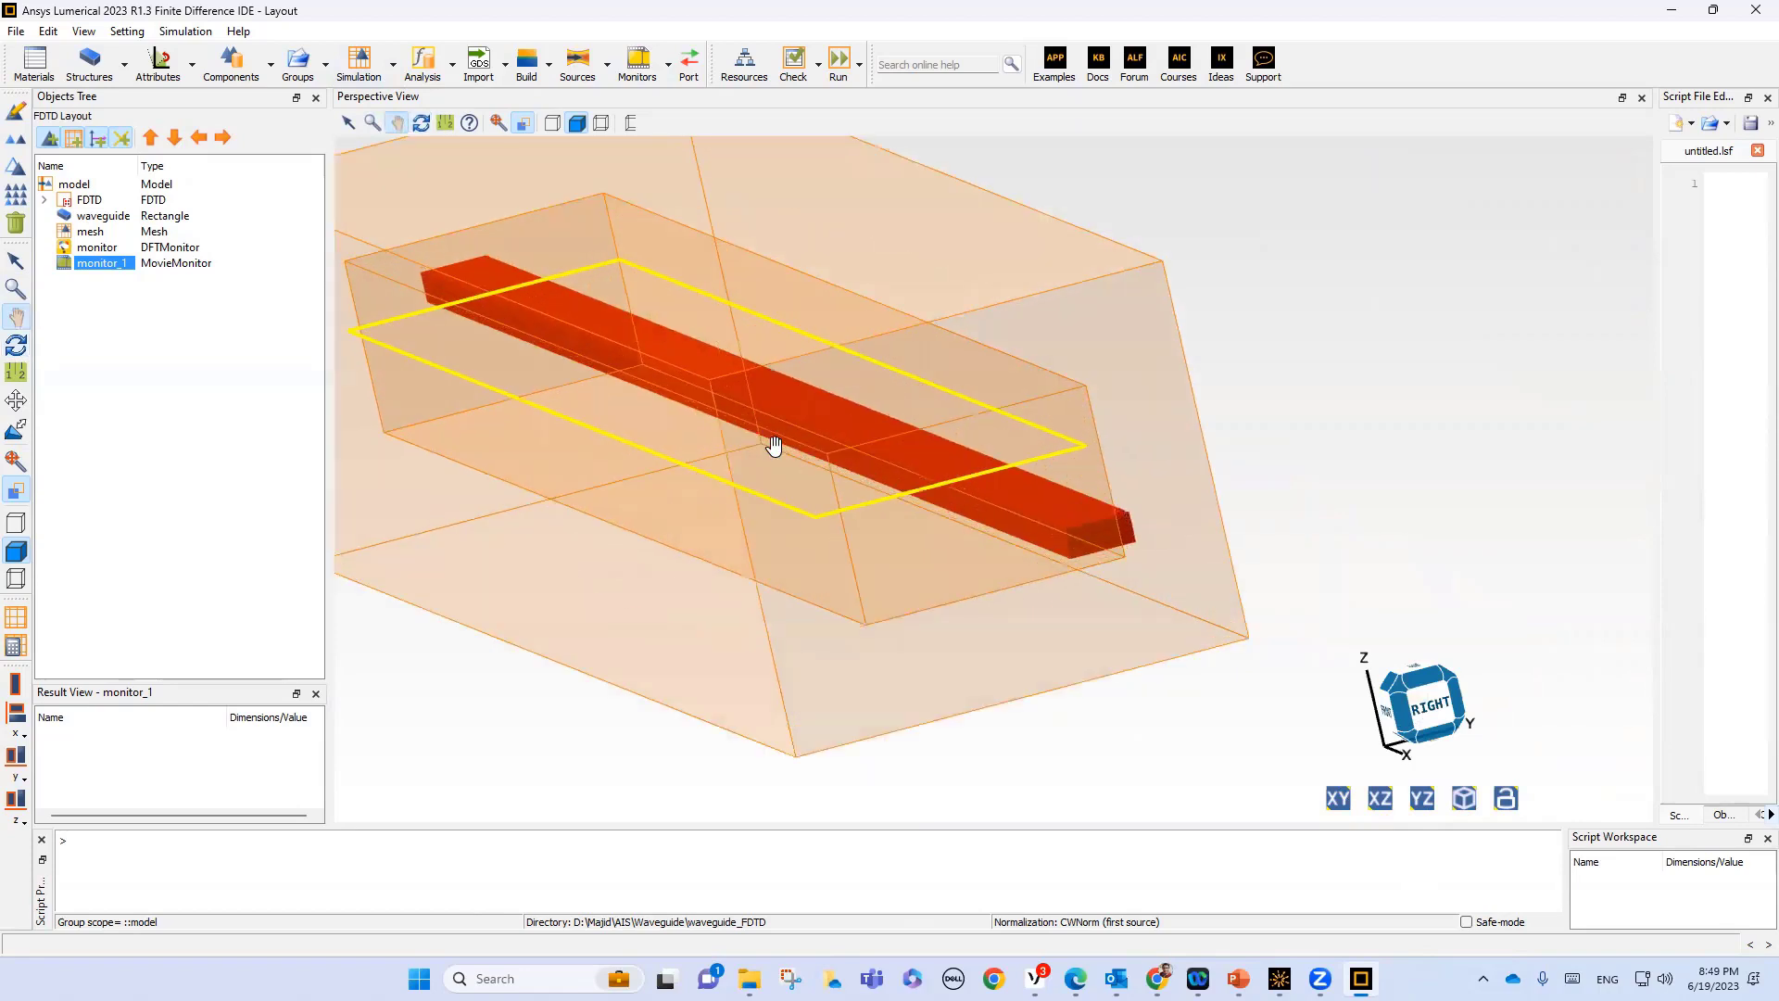
{"action": "scroll", "coordinate": [617, 463], "scroll_direction": "down", "scroll_amount": 2}
{"action": "scroll", "coordinate": [622, 450], "scroll_direction": "down", "scroll_amount": 1}
{"action": "scroll", "coordinate": [622, 449], "scroll_direction": "down", "scroll_amount": 1}
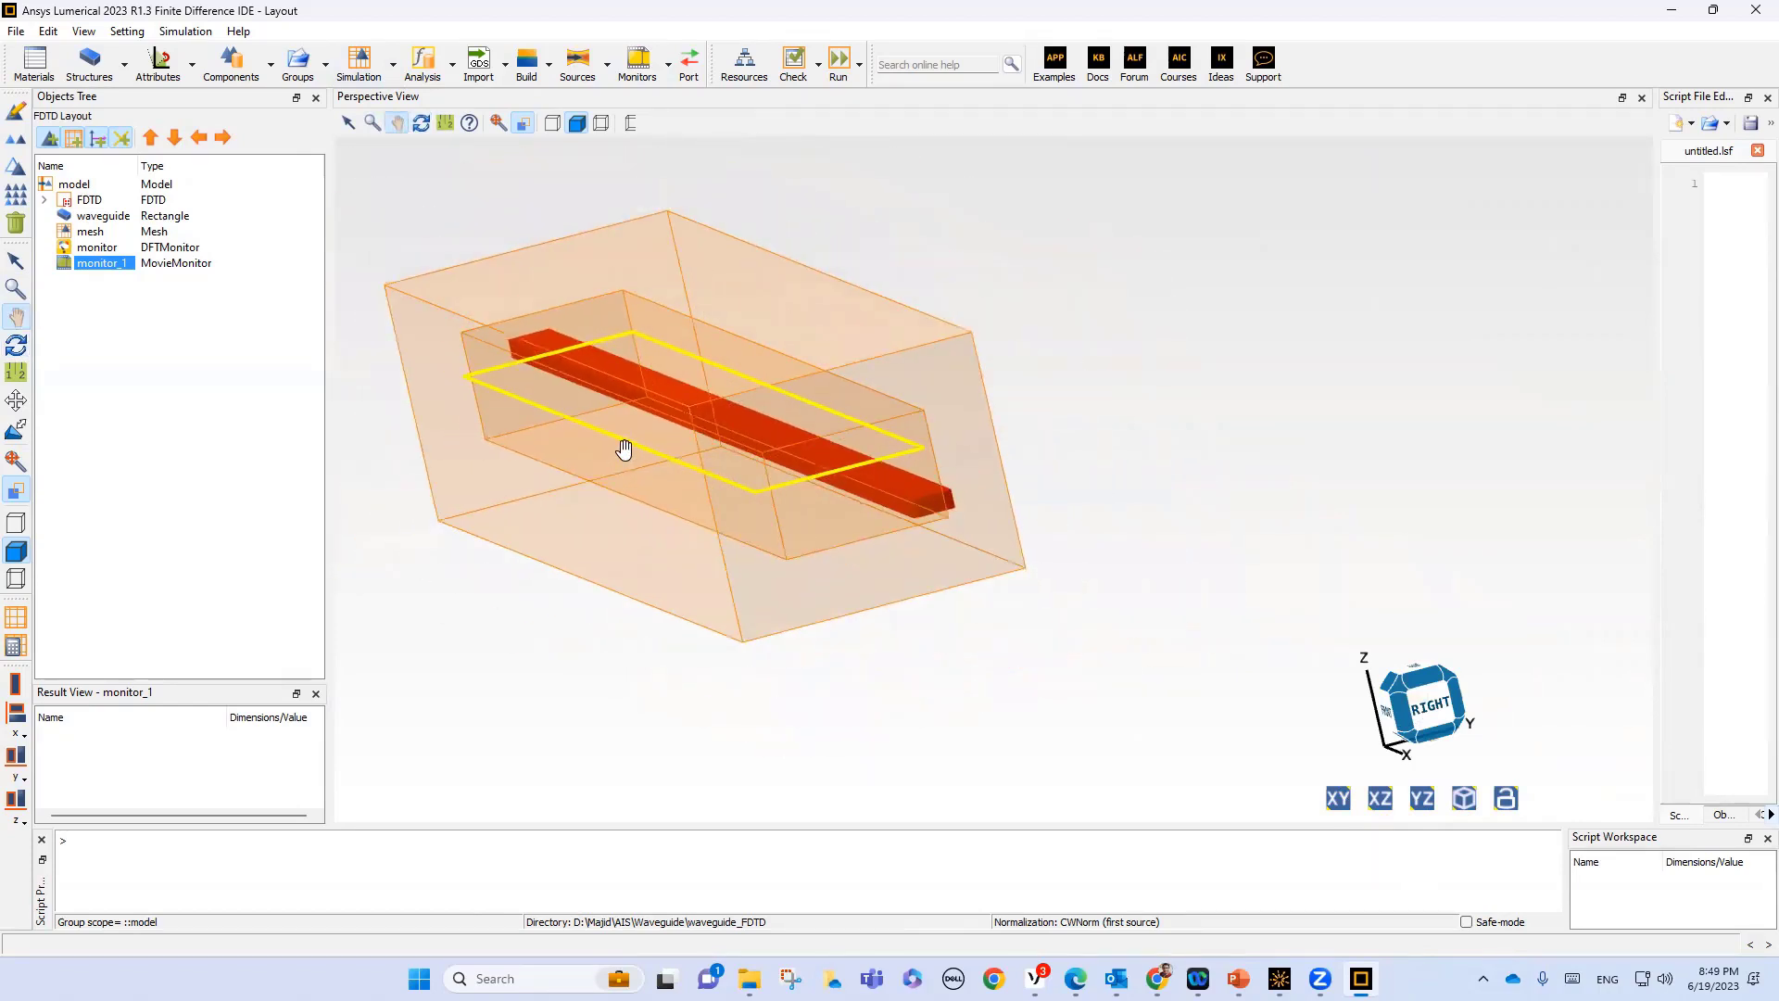
{"action": "left_click_drag", "start_coordinate": [622, 449], "coordinate": [798, 389]}
{"action": "mouse_move", "coordinate": [663, 495]}
{"action": "left_mouse_down"}
{"action": "mouse_move", "coordinate": [615, 517]}
{"action": "mouse_move", "coordinate": [906, 485]}
{"action": "left_mouse_up"}
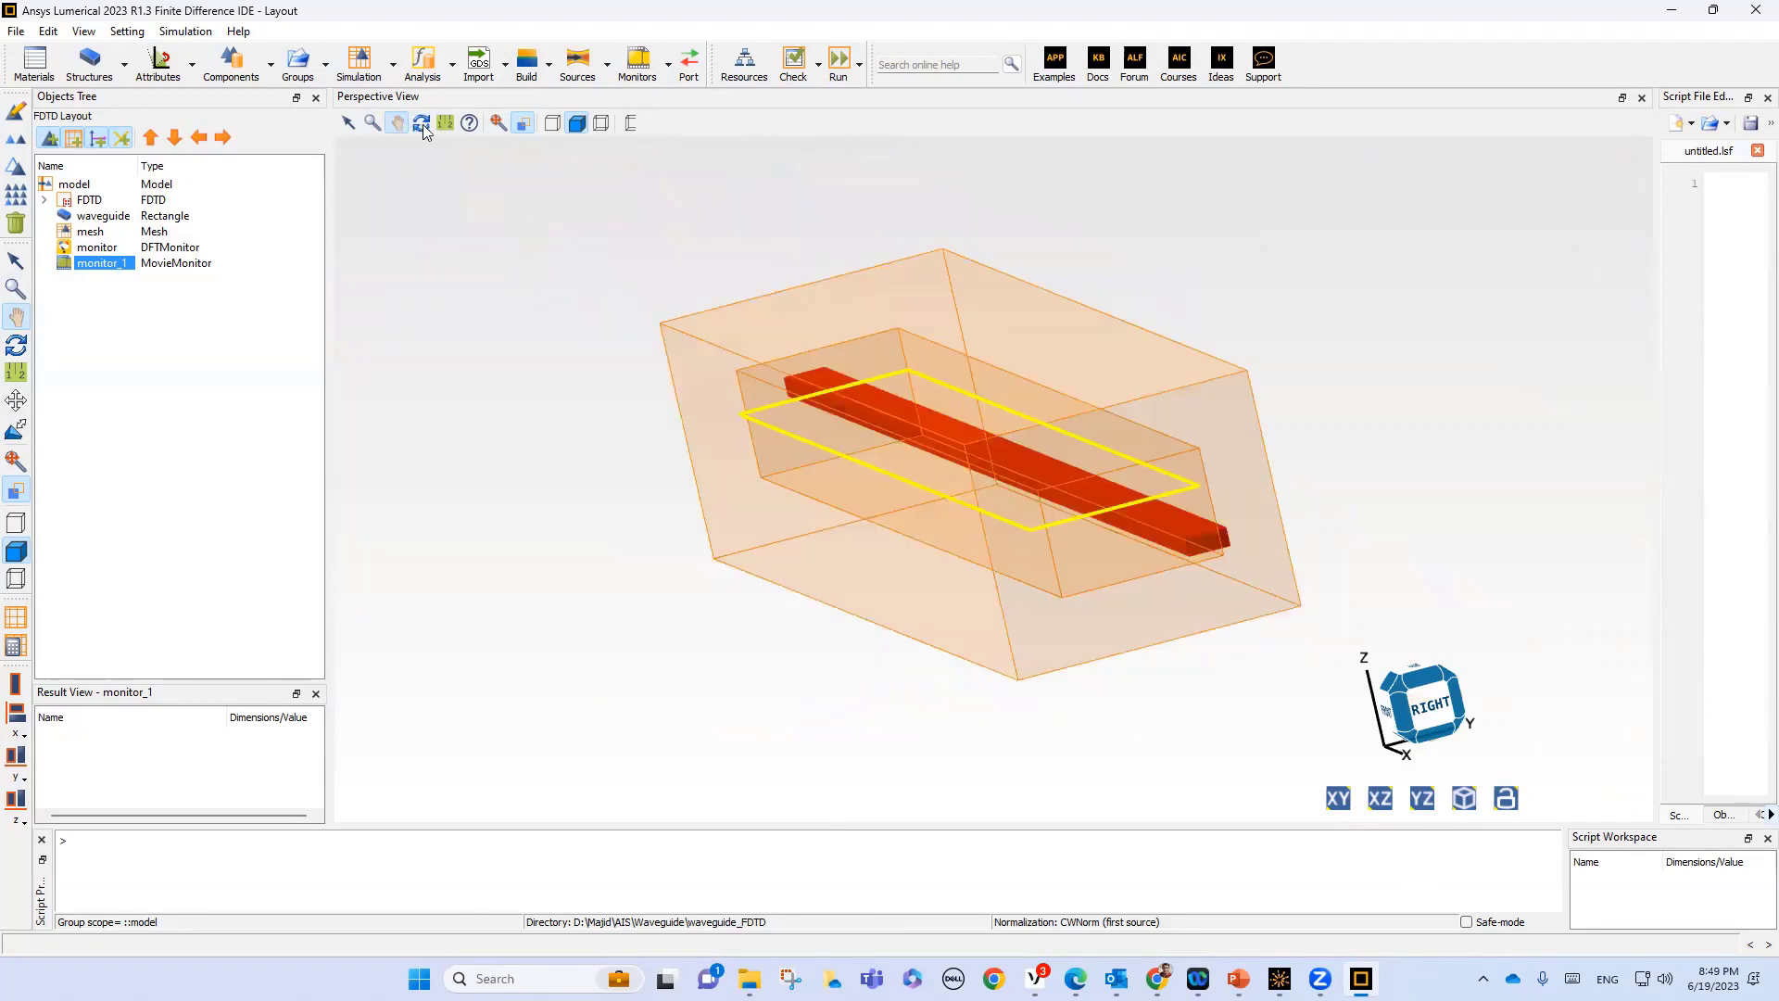
{"action": "left_click", "coordinate": [423, 124]}
{"action": "mouse_move", "coordinate": [895, 454]}
{"action": "left_mouse_down"}
{"action": "mouse_move", "coordinate": [936, 451]}
{"action": "mouse_move", "coordinate": [731, 460]}
{"action": "mouse_move", "coordinate": [636, 501]}
{"action": "mouse_move", "coordinate": [628, 443]}
{"action": "mouse_move", "coordinate": [901, 501]}
{"action": "mouse_move", "coordinate": [954, 420]}
{"action": "mouse_move", "coordinate": [1065, 436]}
{"action": "mouse_move", "coordinate": [906, 481]}
{"action": "mouse_move", "coordinate": [630, 481]}
{"action": "mouse_move", "coordinate": [734, 476]}
{"action": "mouse_move", "coordinate": [1400, 723]}
{"action": "left_mouse_up"}
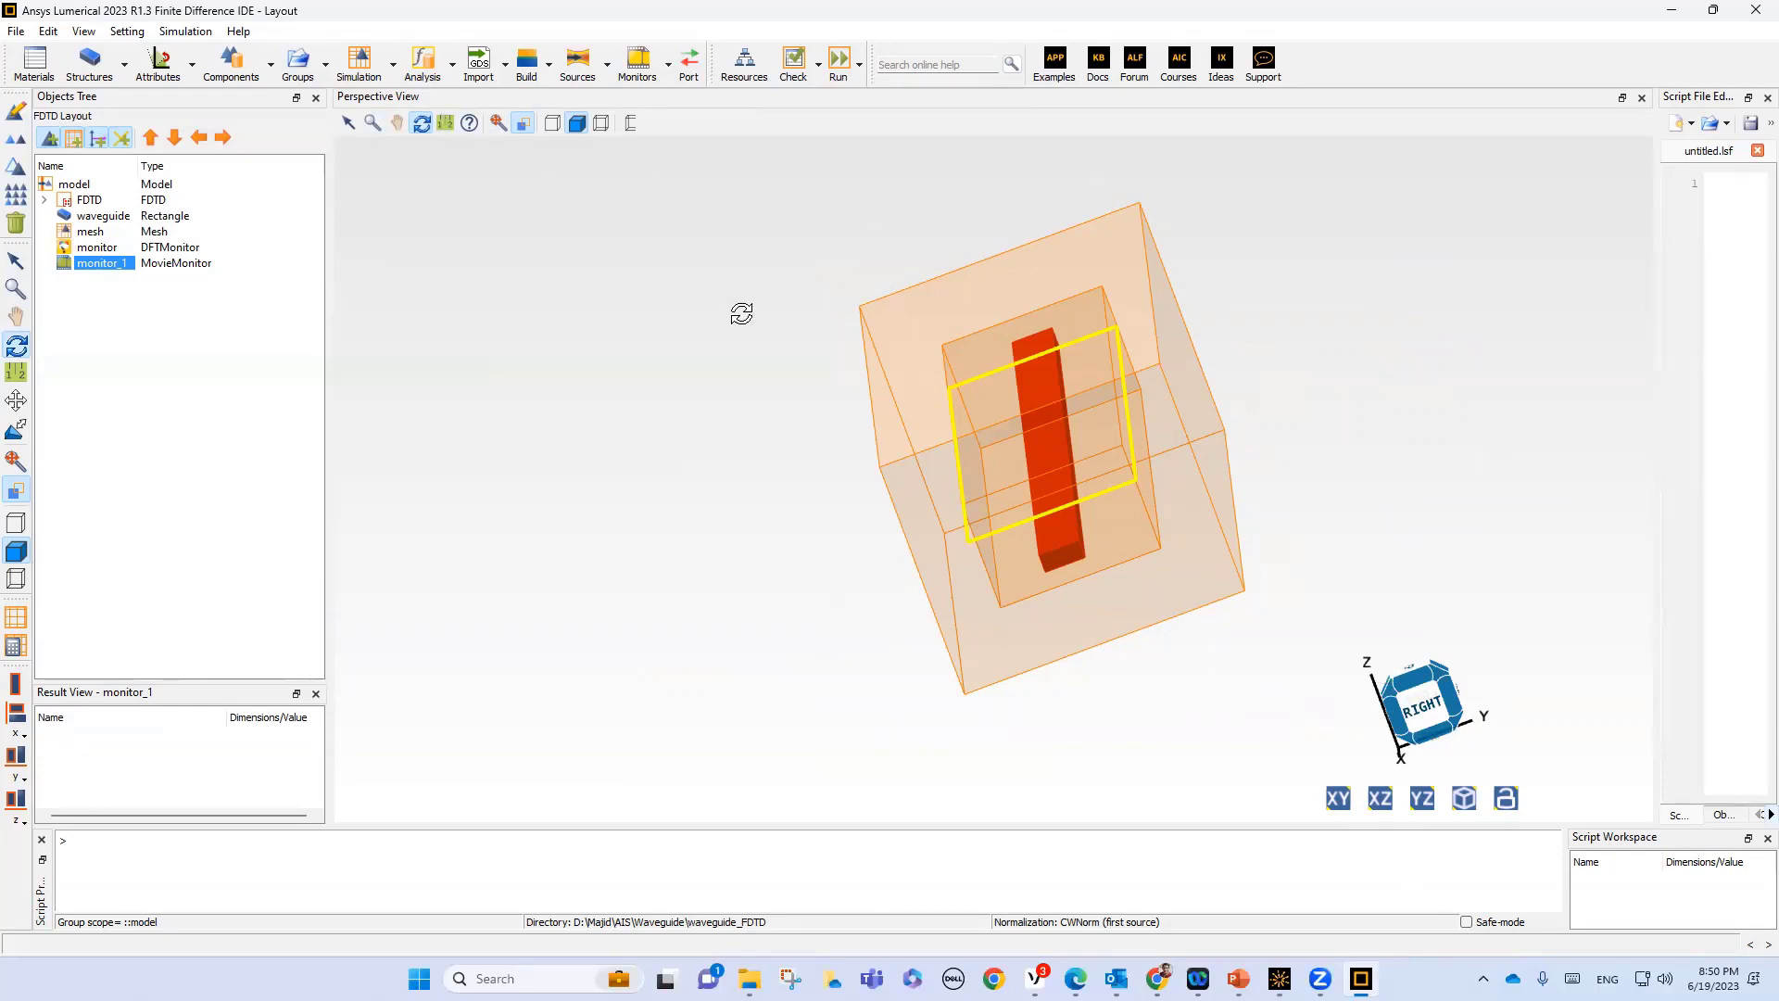
{"action": "mouse_move", "coordinate": [980, 495]}
{"action": "left_mouse_down"}
{"action": "mouse_move", "coordinate": [977, 472]}
{"action": "mouse_move", "coordinate": [937, 487]}
{"action": "mouse_move", "coordinate": [947, 513]}
{"action": "mouse_move", "coordinate": [905, 485]}
{"action": "mouse_move", "coordinate": [992, 480]}
{"action": "mouse_move", "coordinate": [1143, 524]}
{"action": "left_mouse_up"}
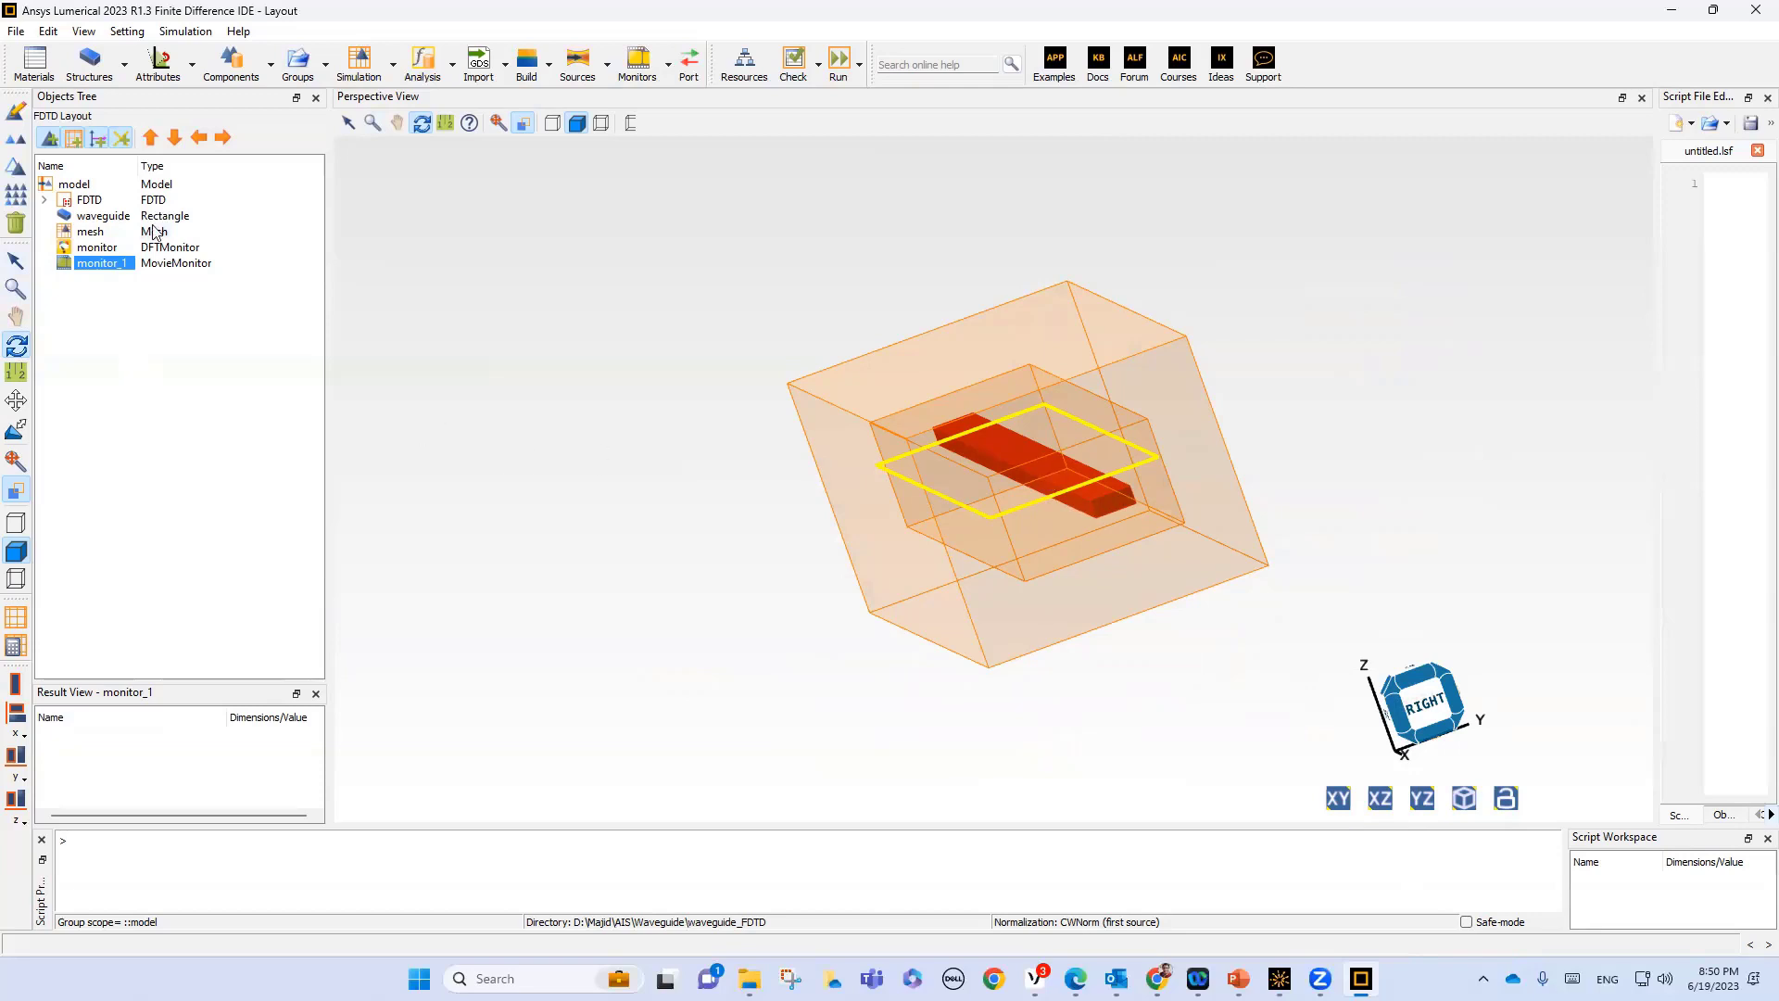
Save the project under the name First_demo_FDTD in the waveguide_FDTD folder
{"action": "left_click", "coordinate": [16, 31]}
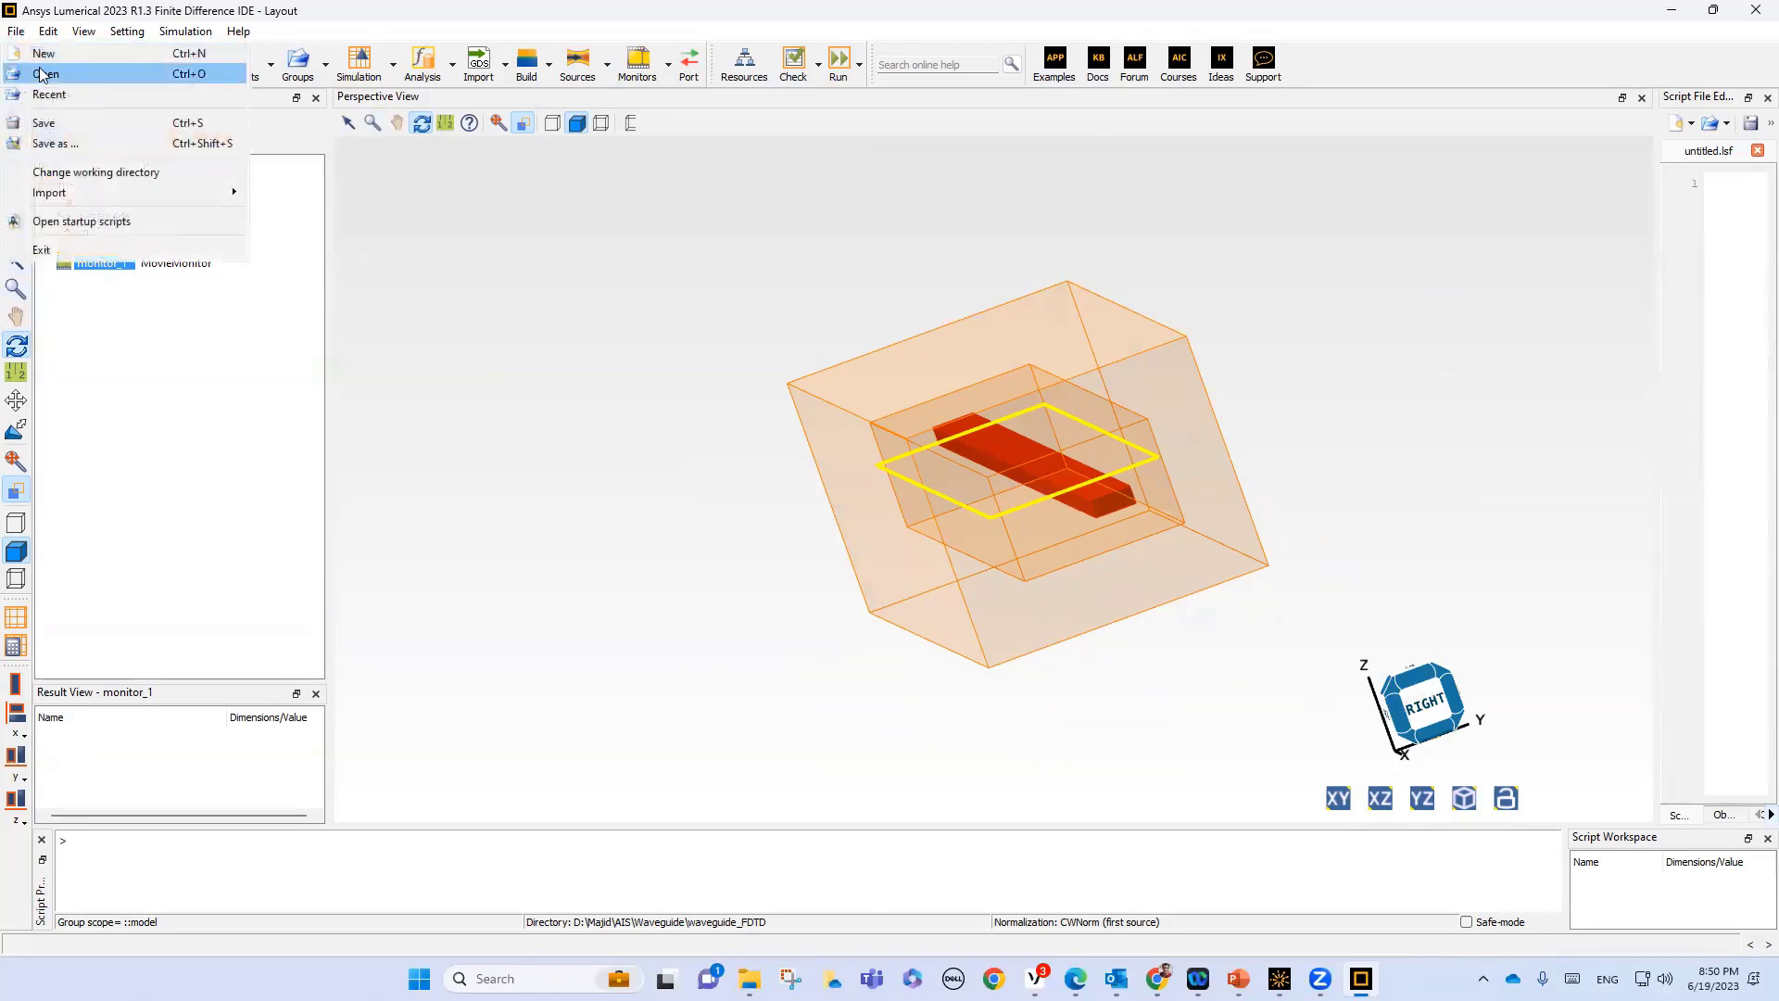
{"action": "left_click", "coordinate": [55, 146]}
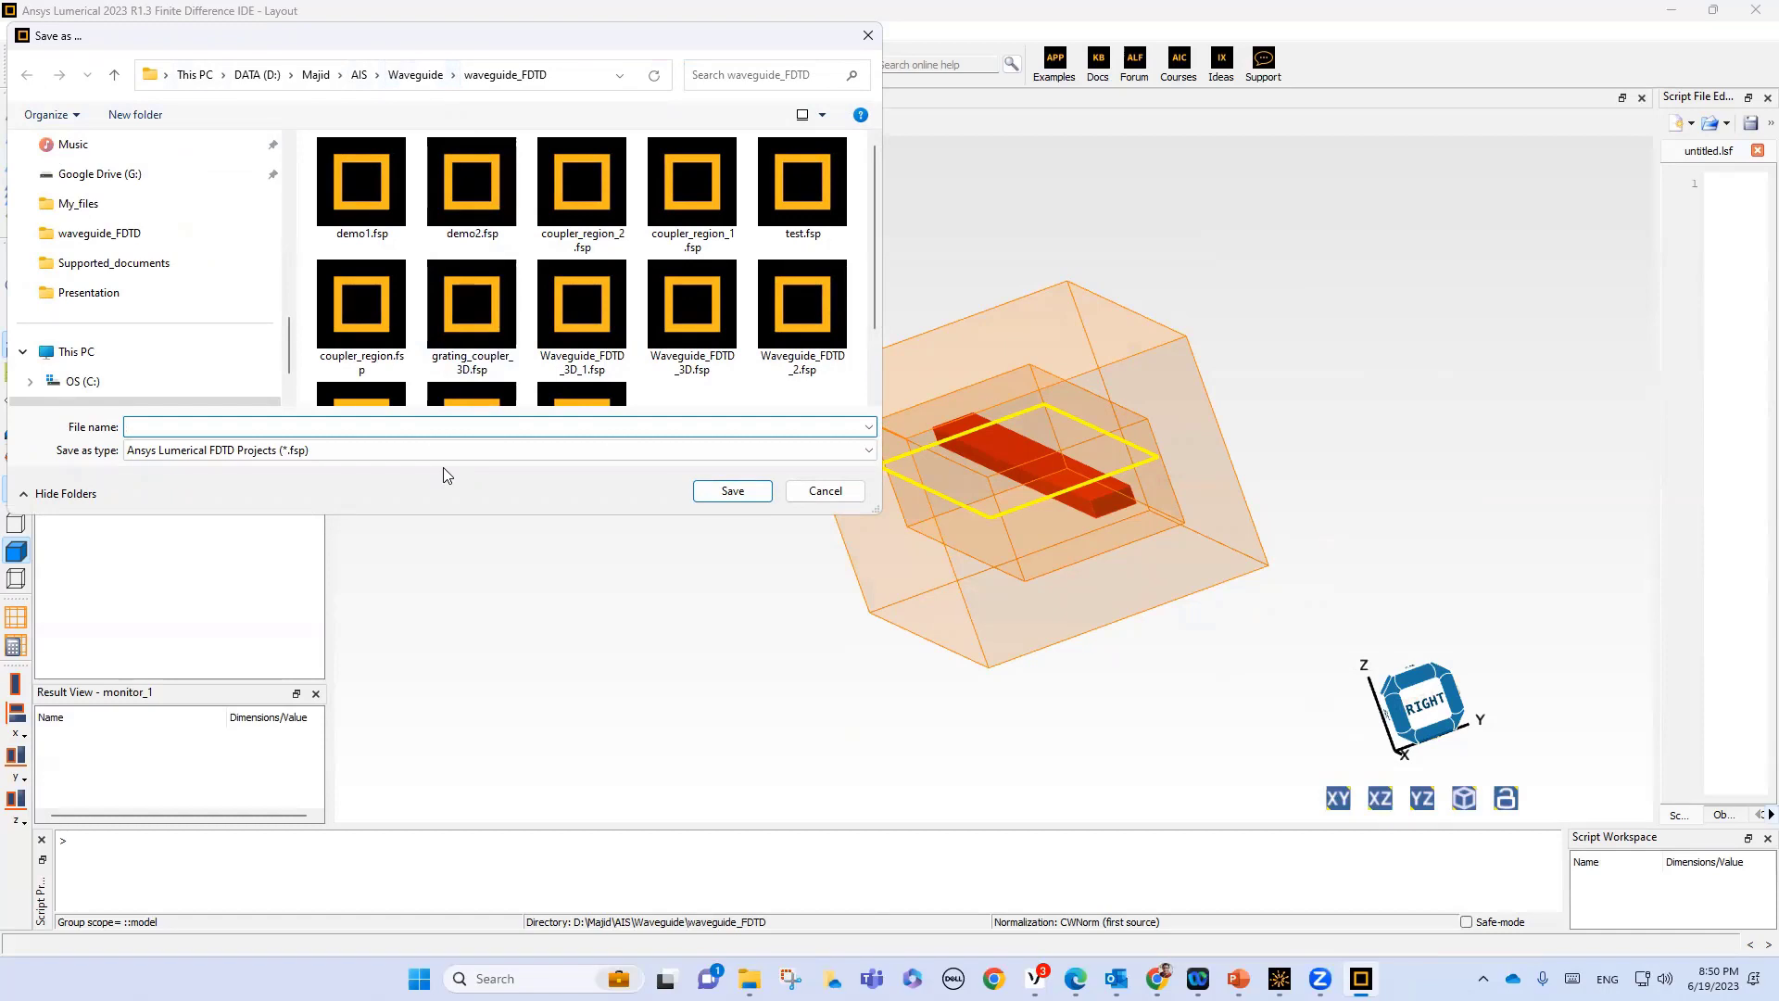
{"action": "type", "text": "First_de"}
{"action": "type", "text": "mo_FDTD"}
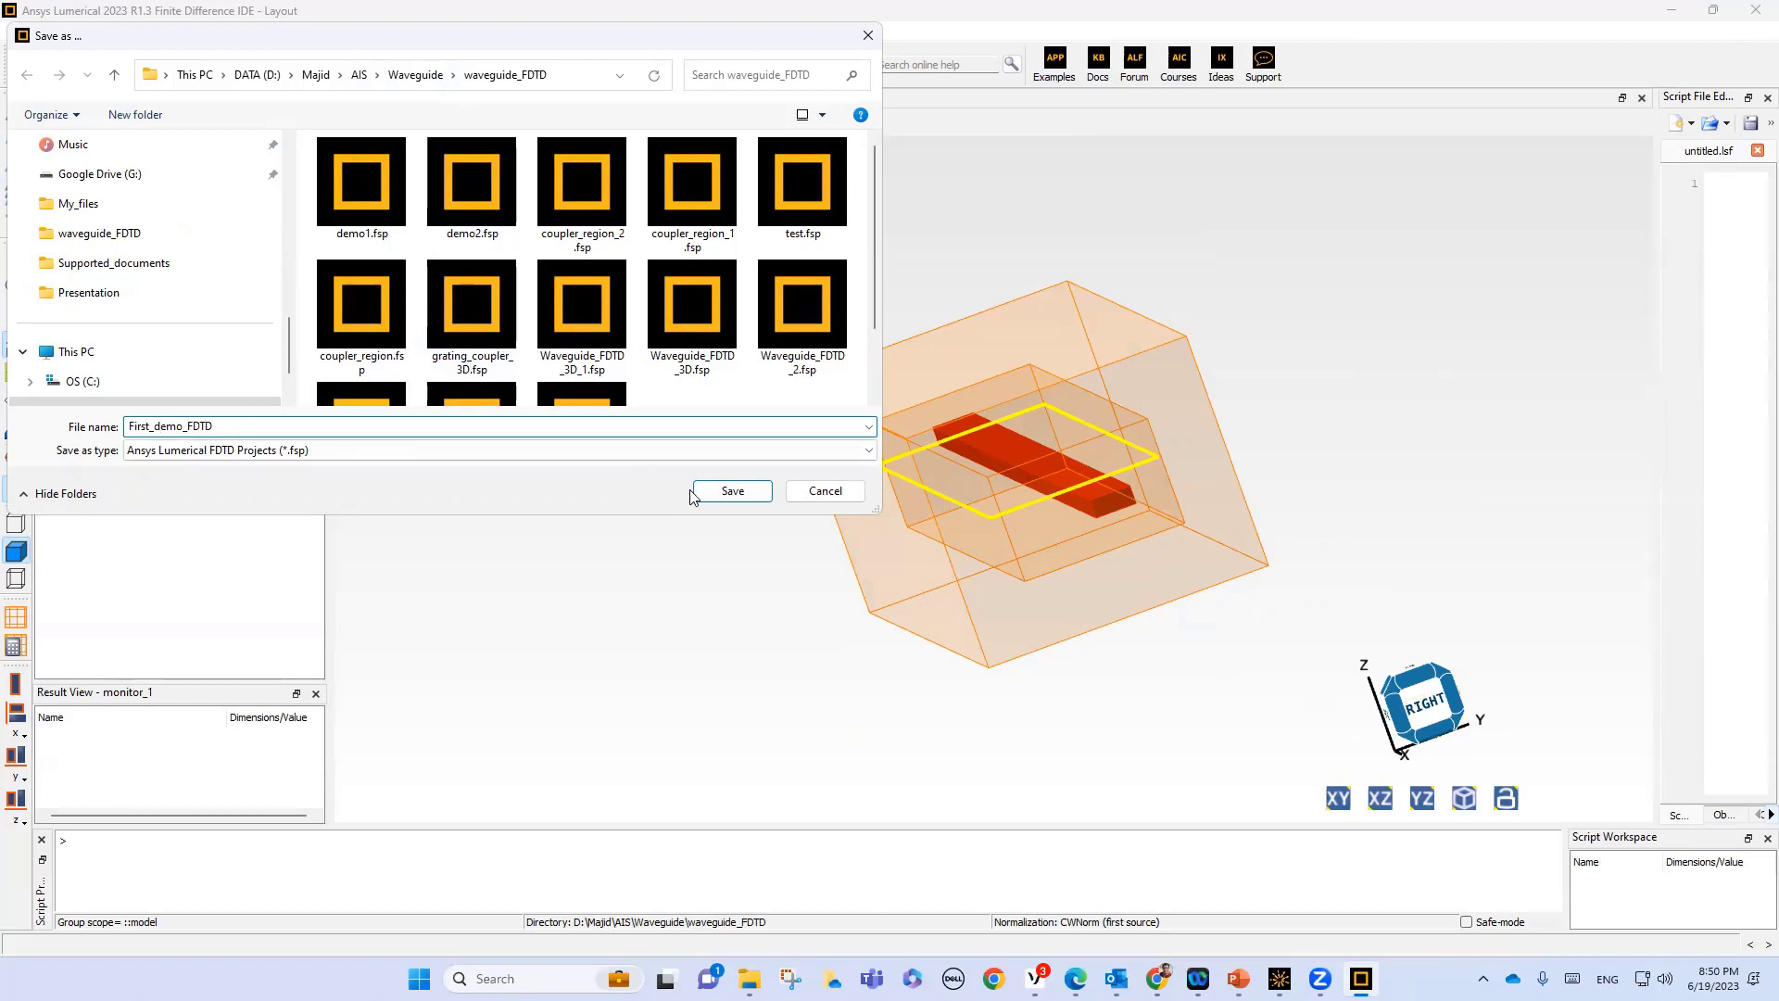
{"action": "left_click", "coordinate": [732, 493]}
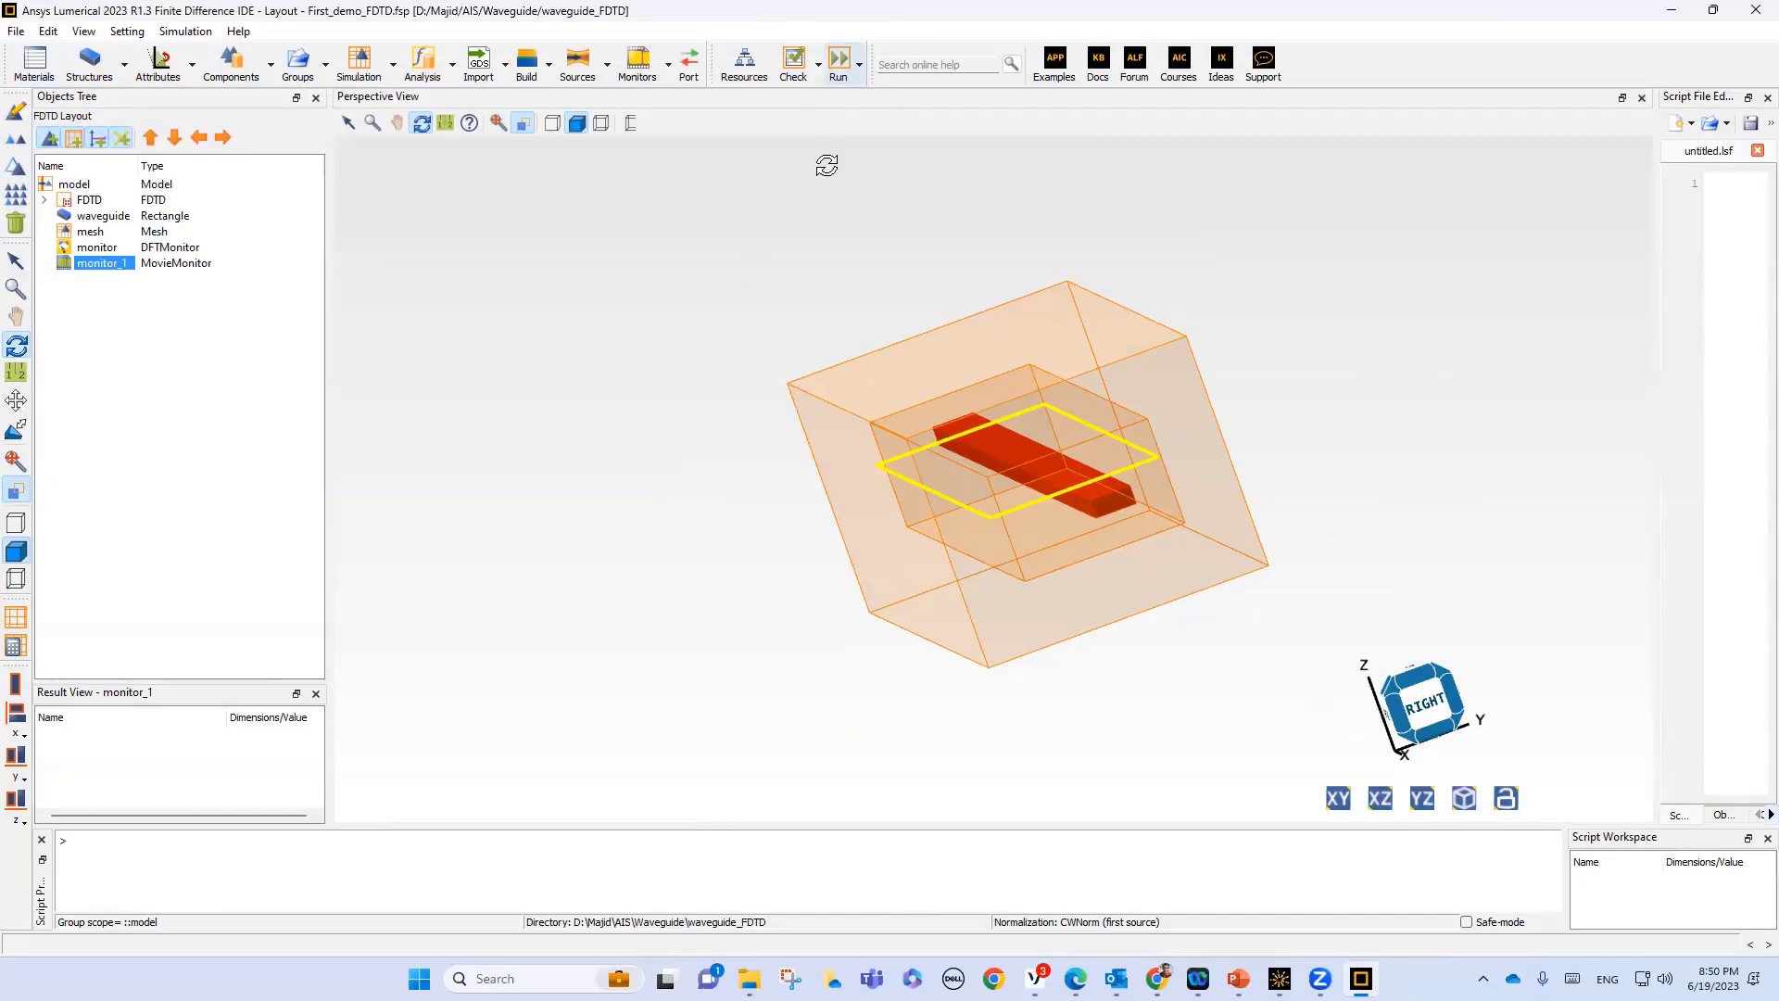
Run the simulation, then zoom to extents to fit the whole waveguide and simulation region
{"action": "left_click", "coordinate": [837, 61]}
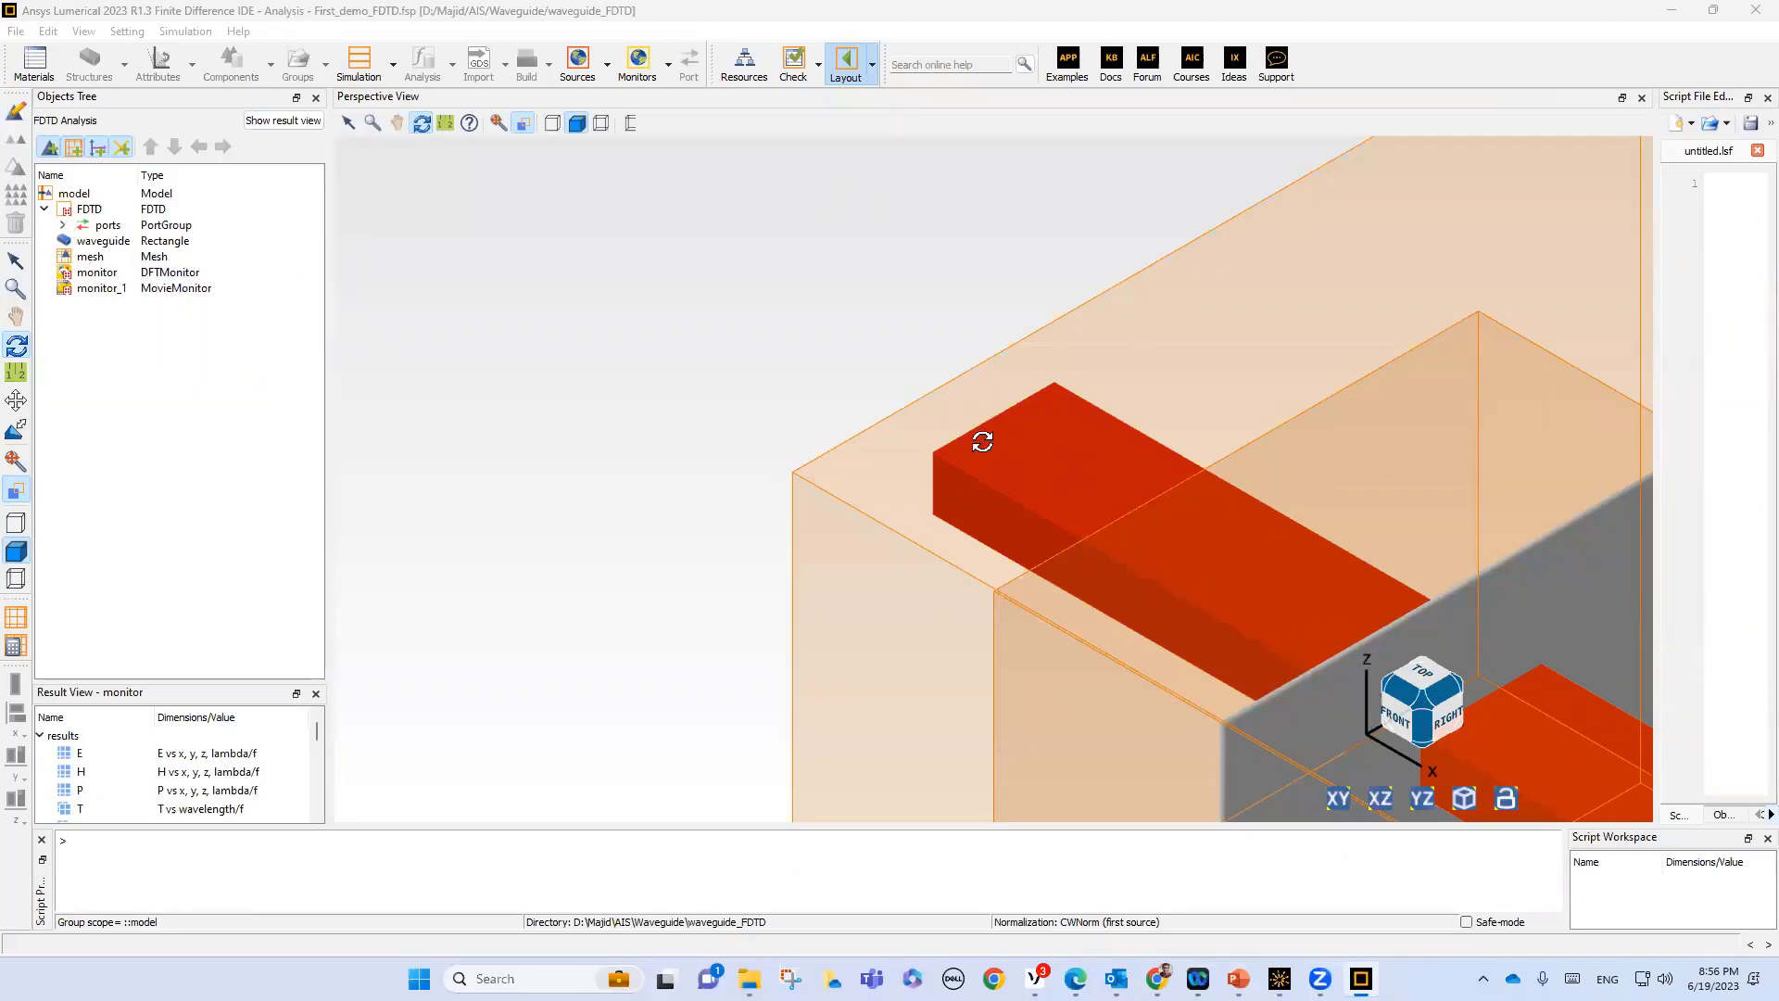
{"action": "left_click", "coordinate": [499, 122]}
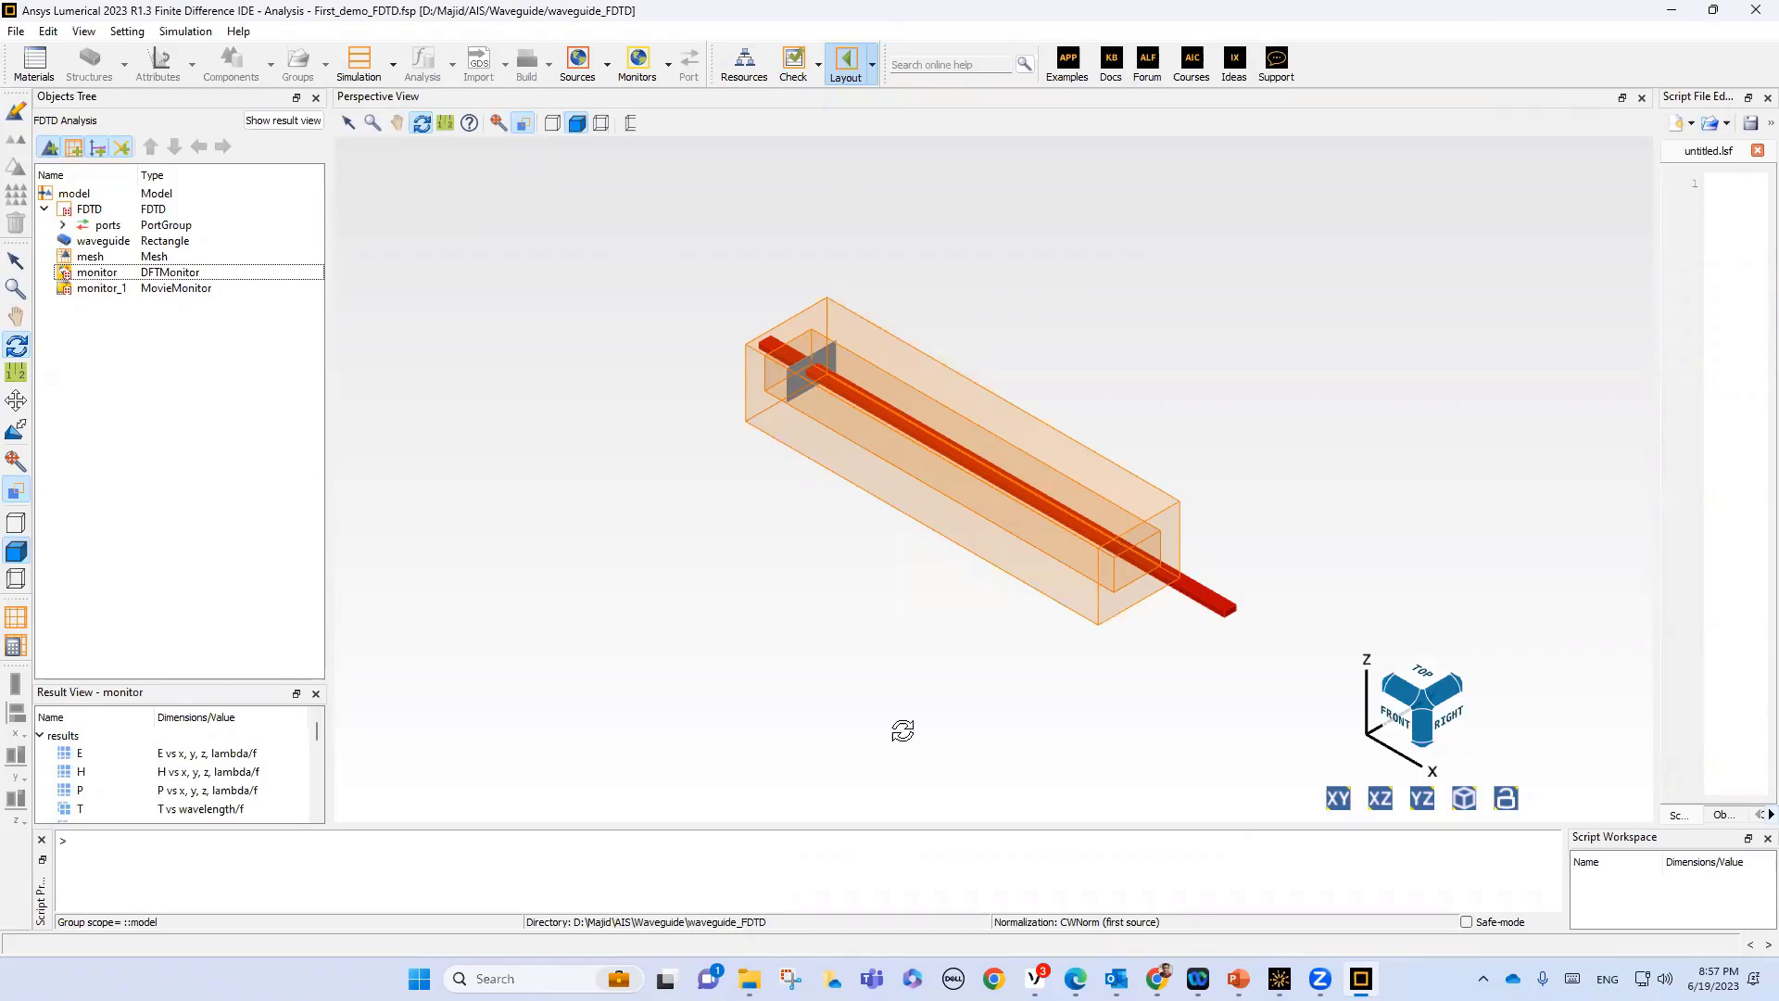
{"action": "mouse_move", "coordinate": [1238, 979]}
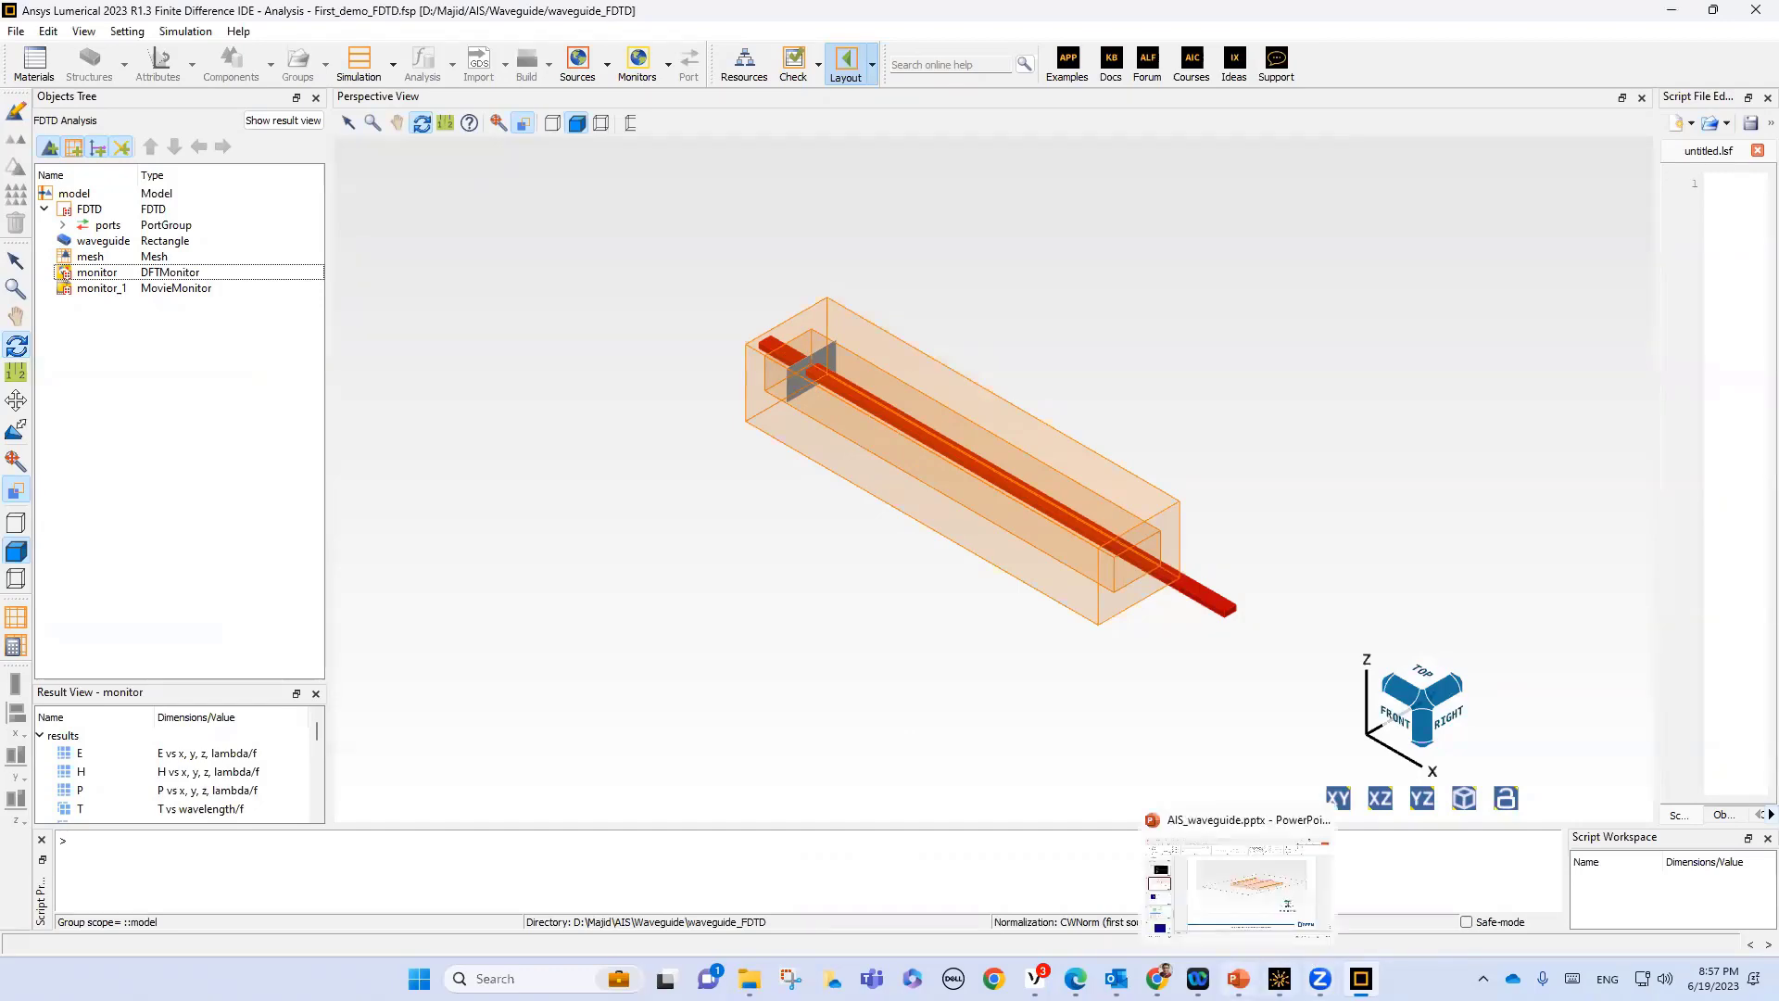
Bring up PowerPoint on slide 40, showing the reference mode profile and n_eff plot
{"action": "left_click", "coordinate": [1237, 885]}
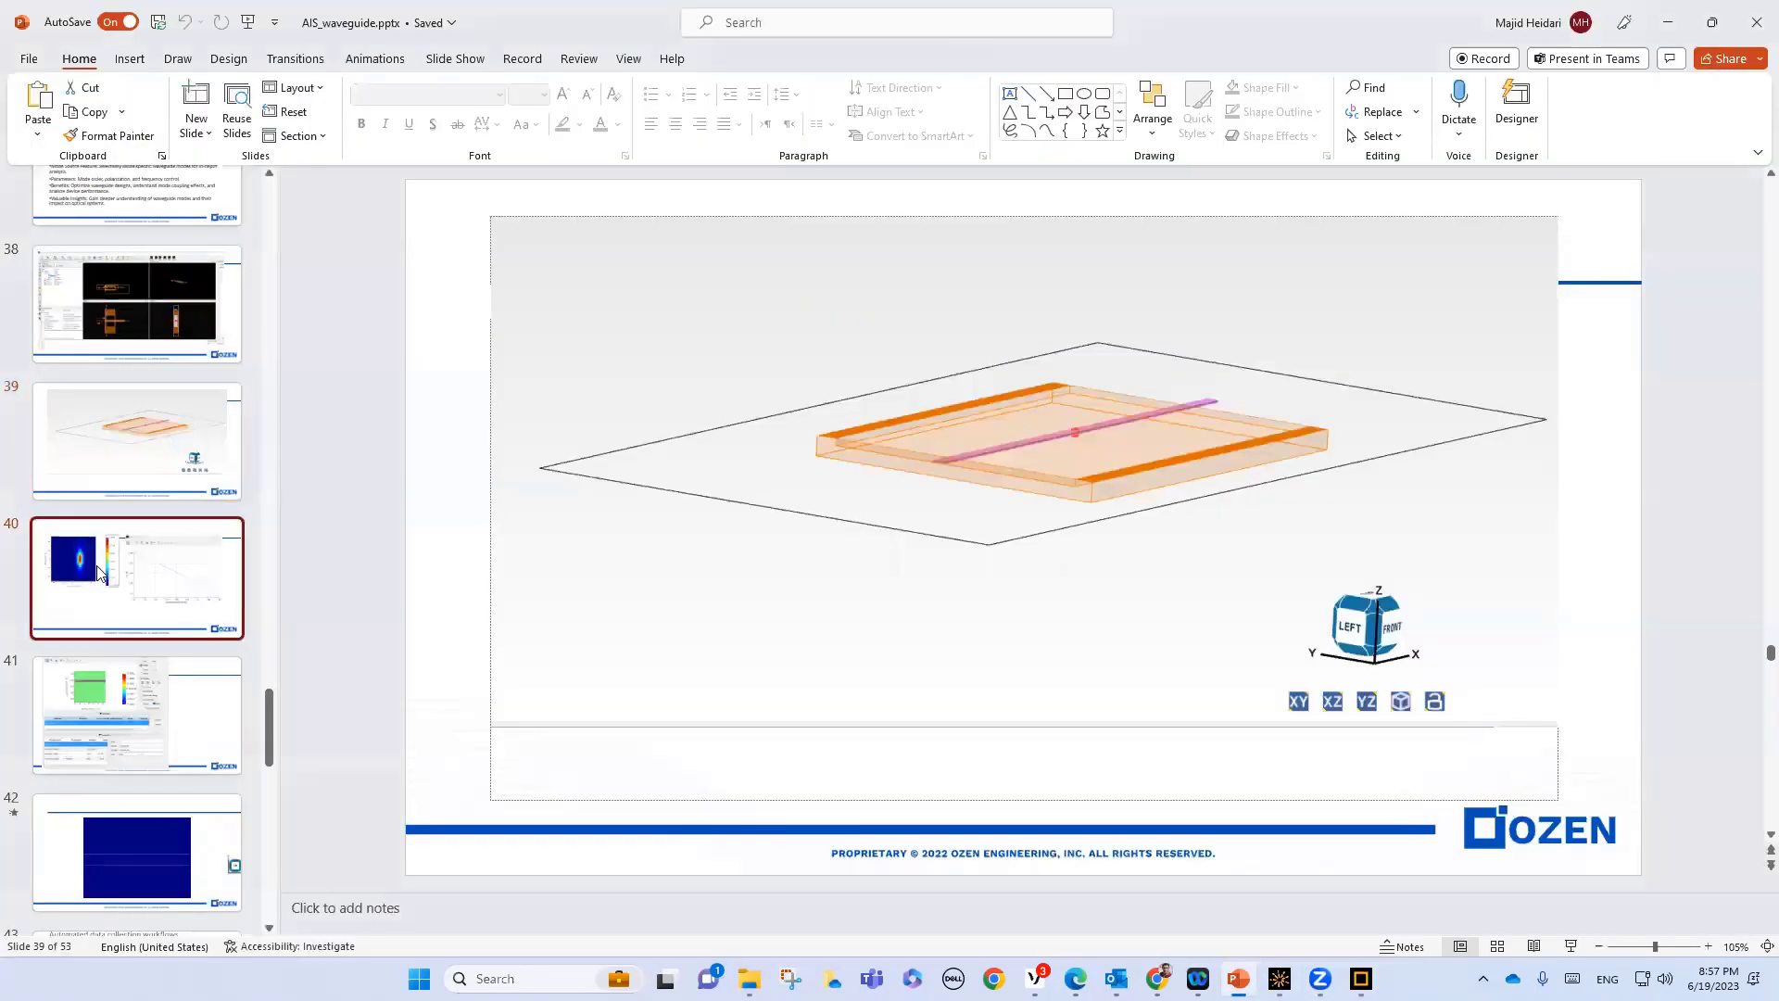
{"action": "left_click", "coordinate": [105, 538]}
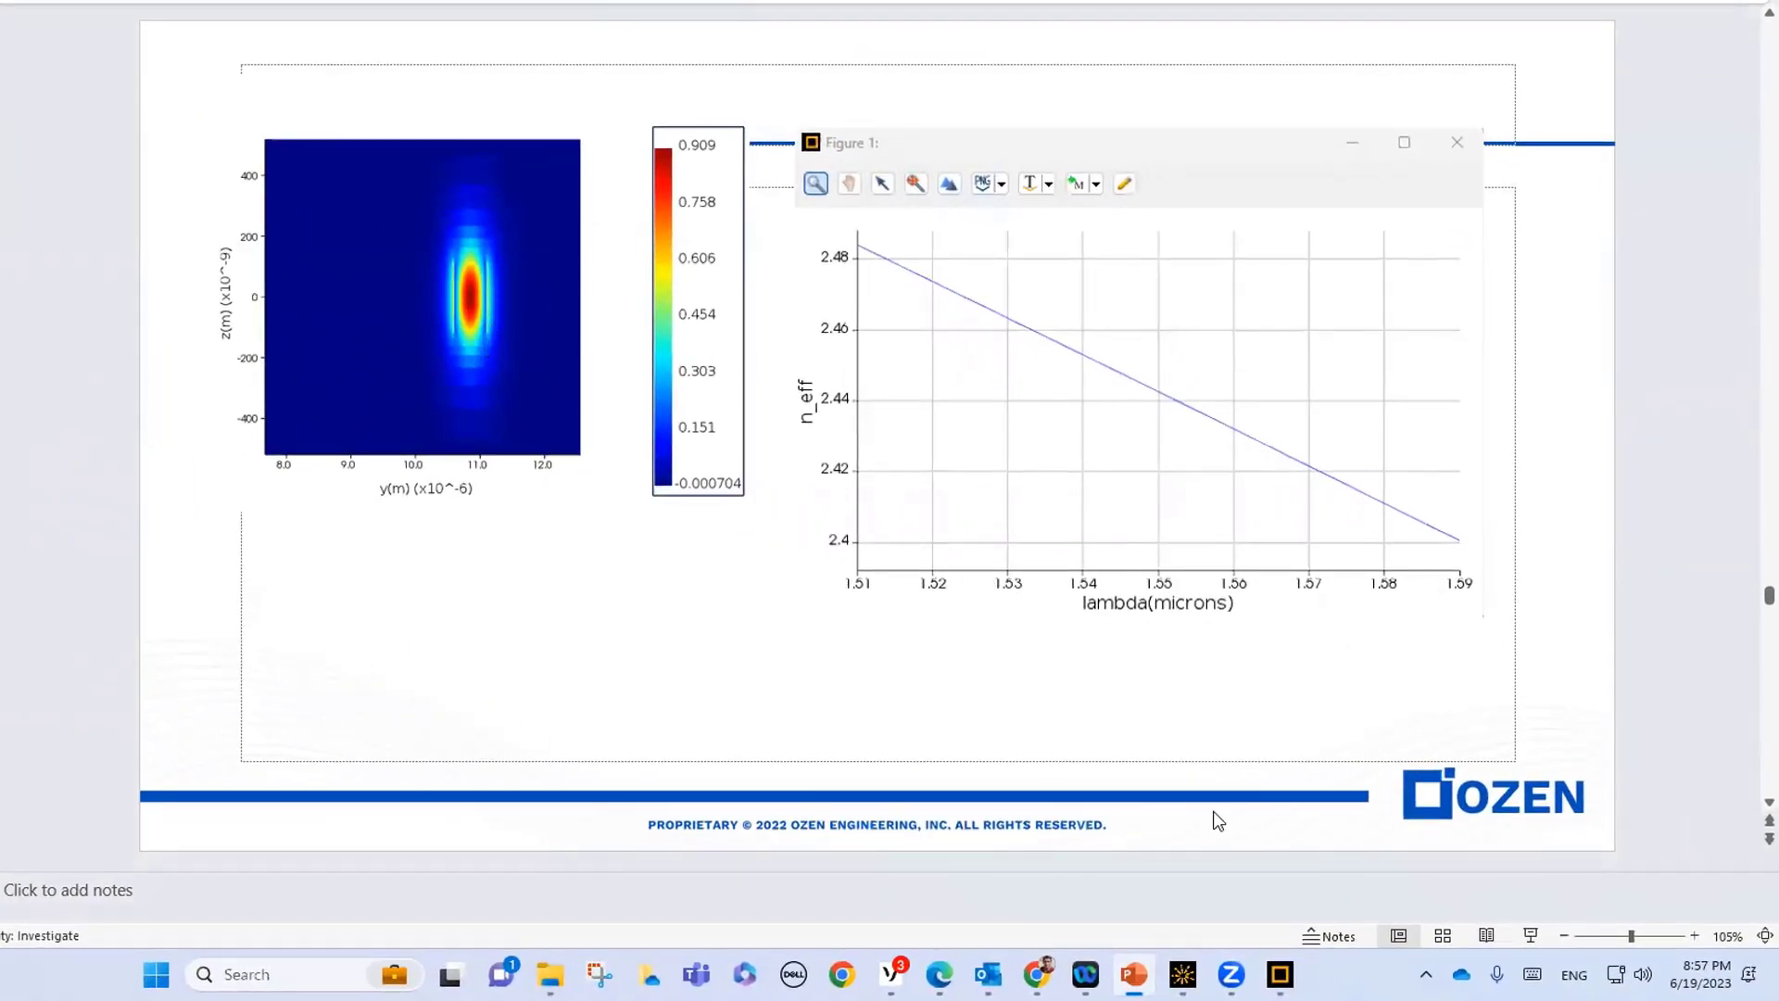
Visualize port 1's E field with the vector operation set to Y to show Re(Ey)
{"action": "left_click", "coordinate": [1279, 974]}
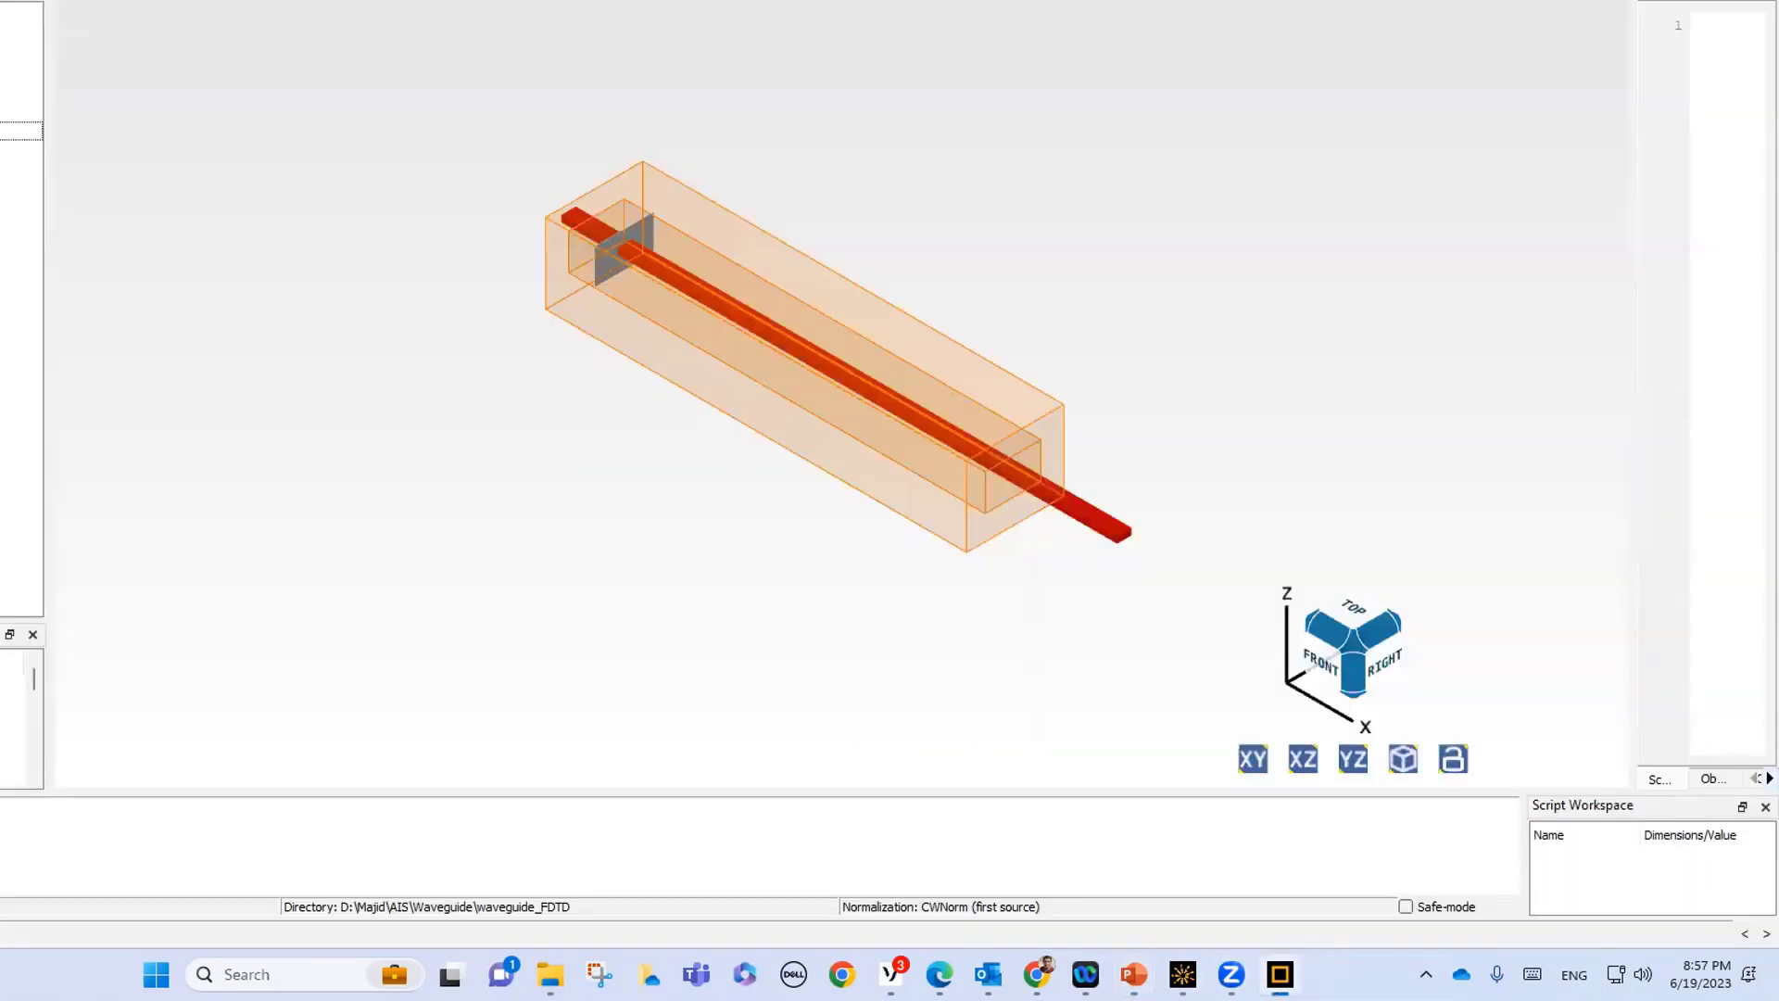
{"action": "key", "text": "Down"}
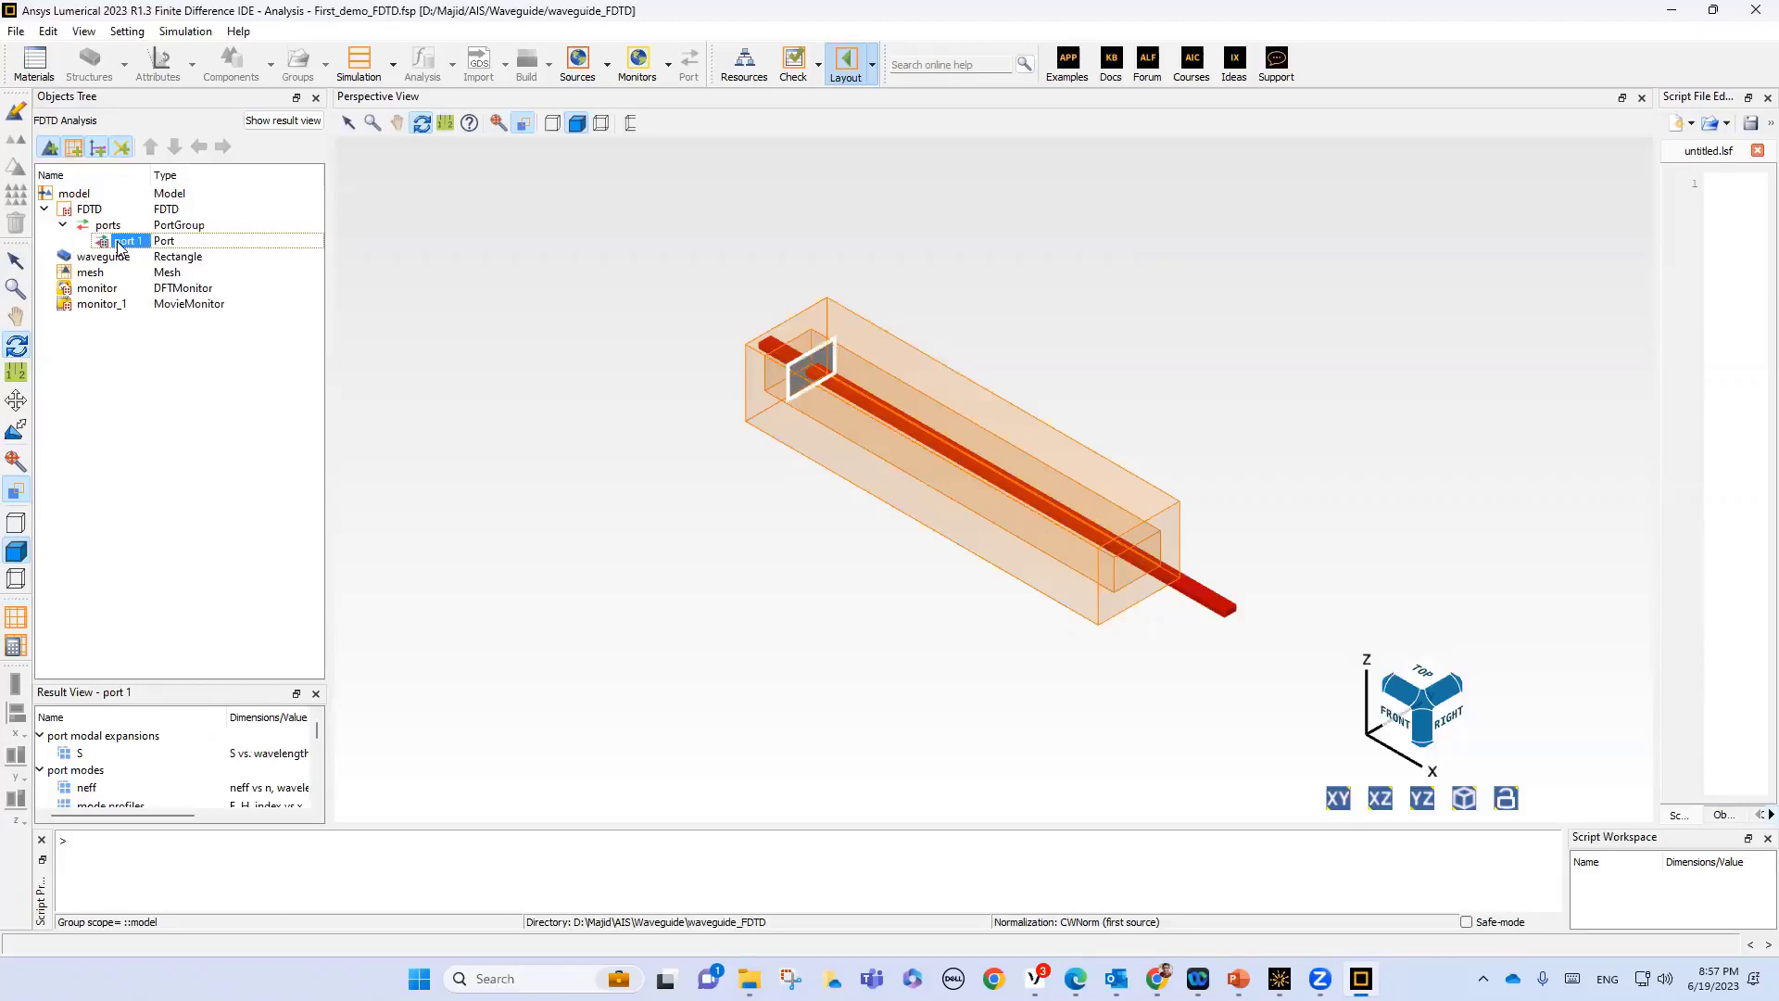
{"action": "right_click", "coordinate": [119, 247]}
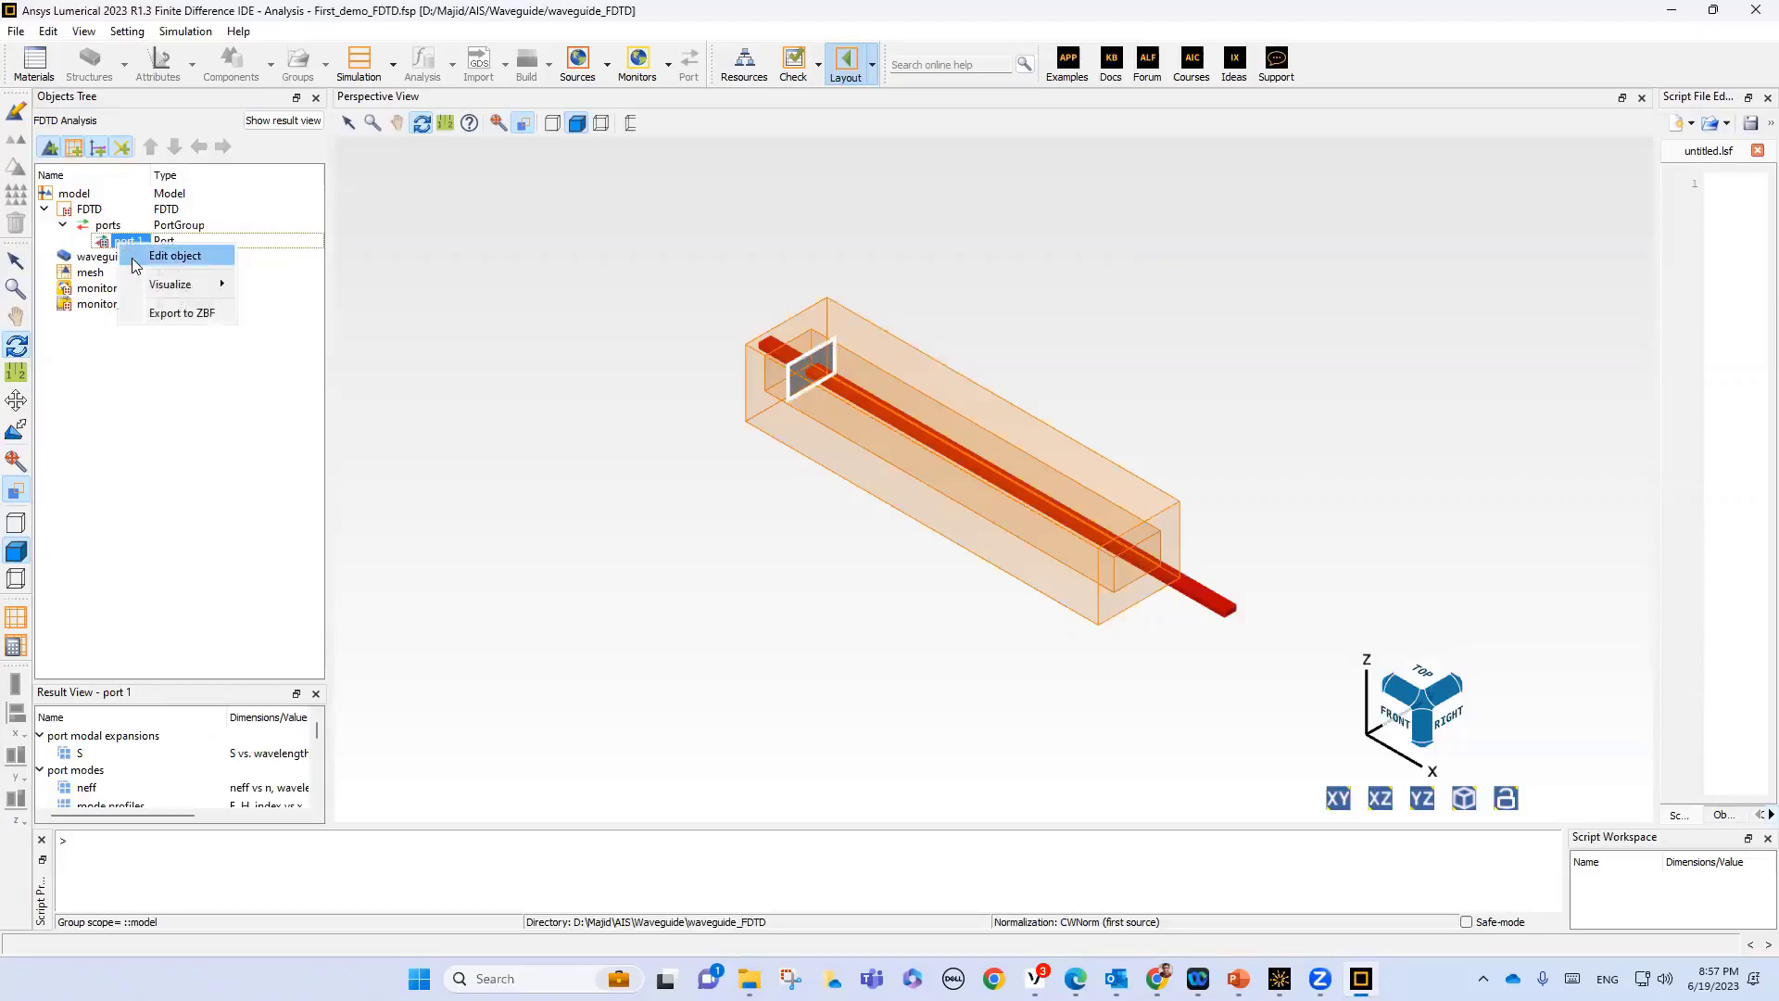
{"action": "mouse_move", "coordinate": [169, 283]}
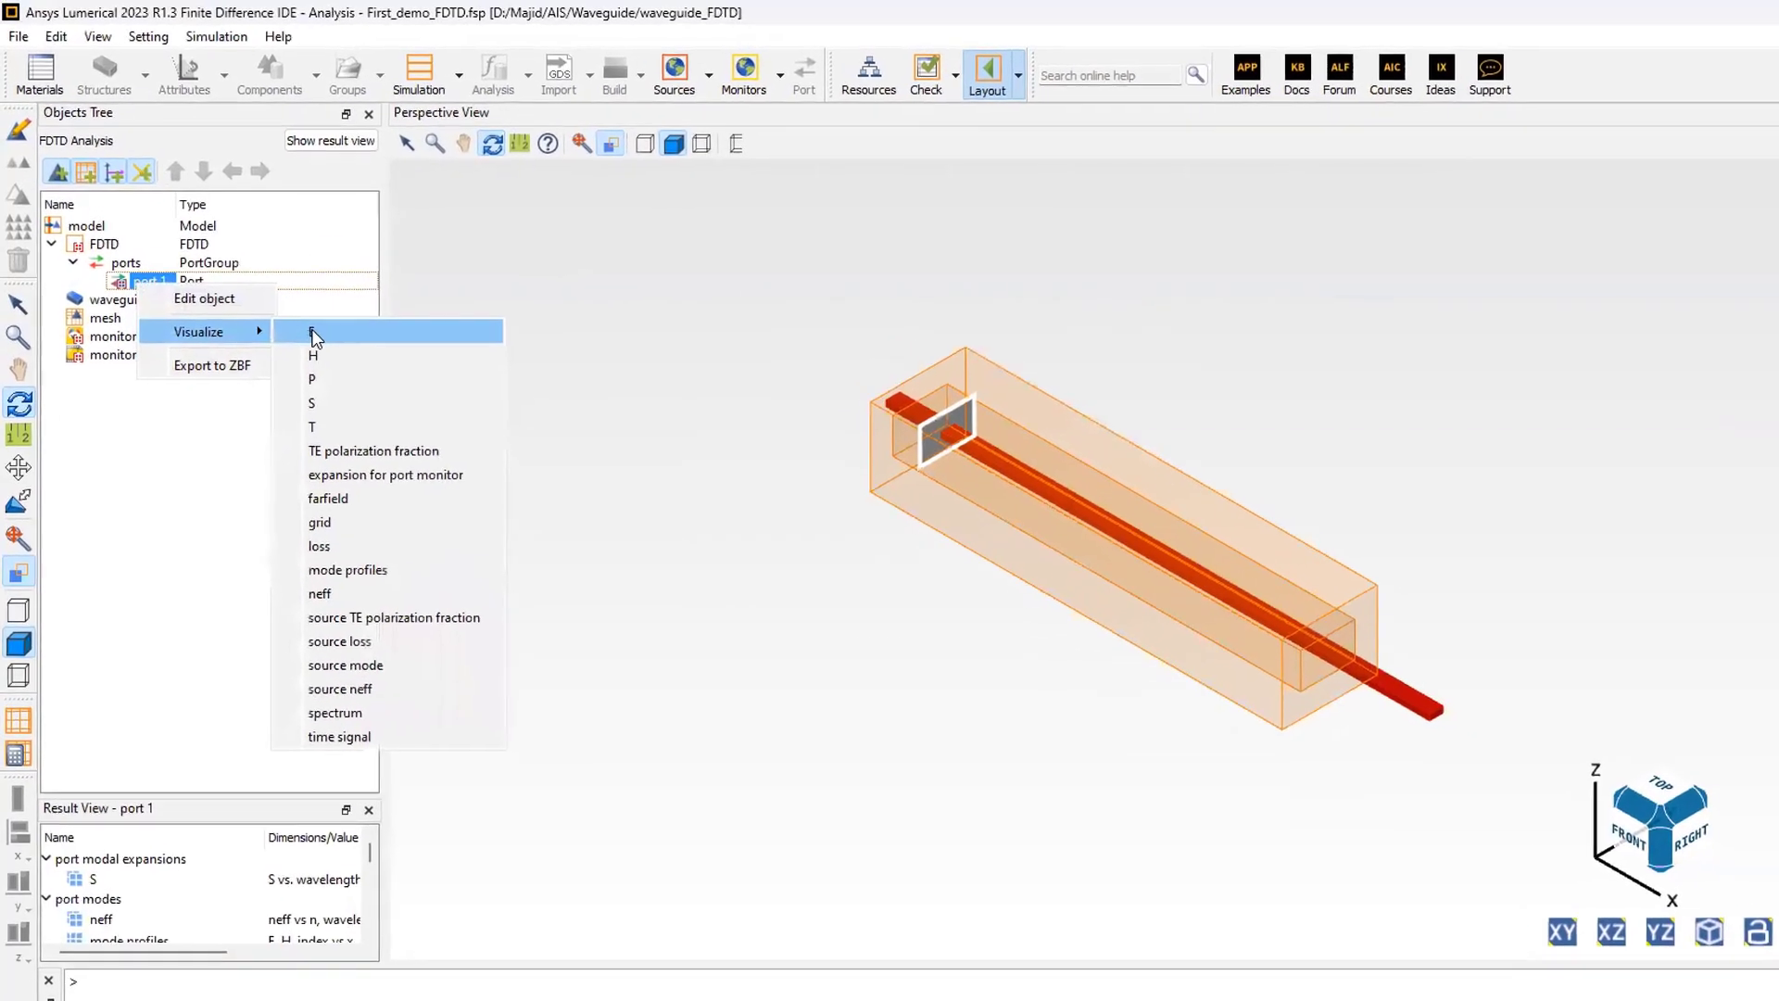
{"action": "left_click", "coordinate": [313, 333]}
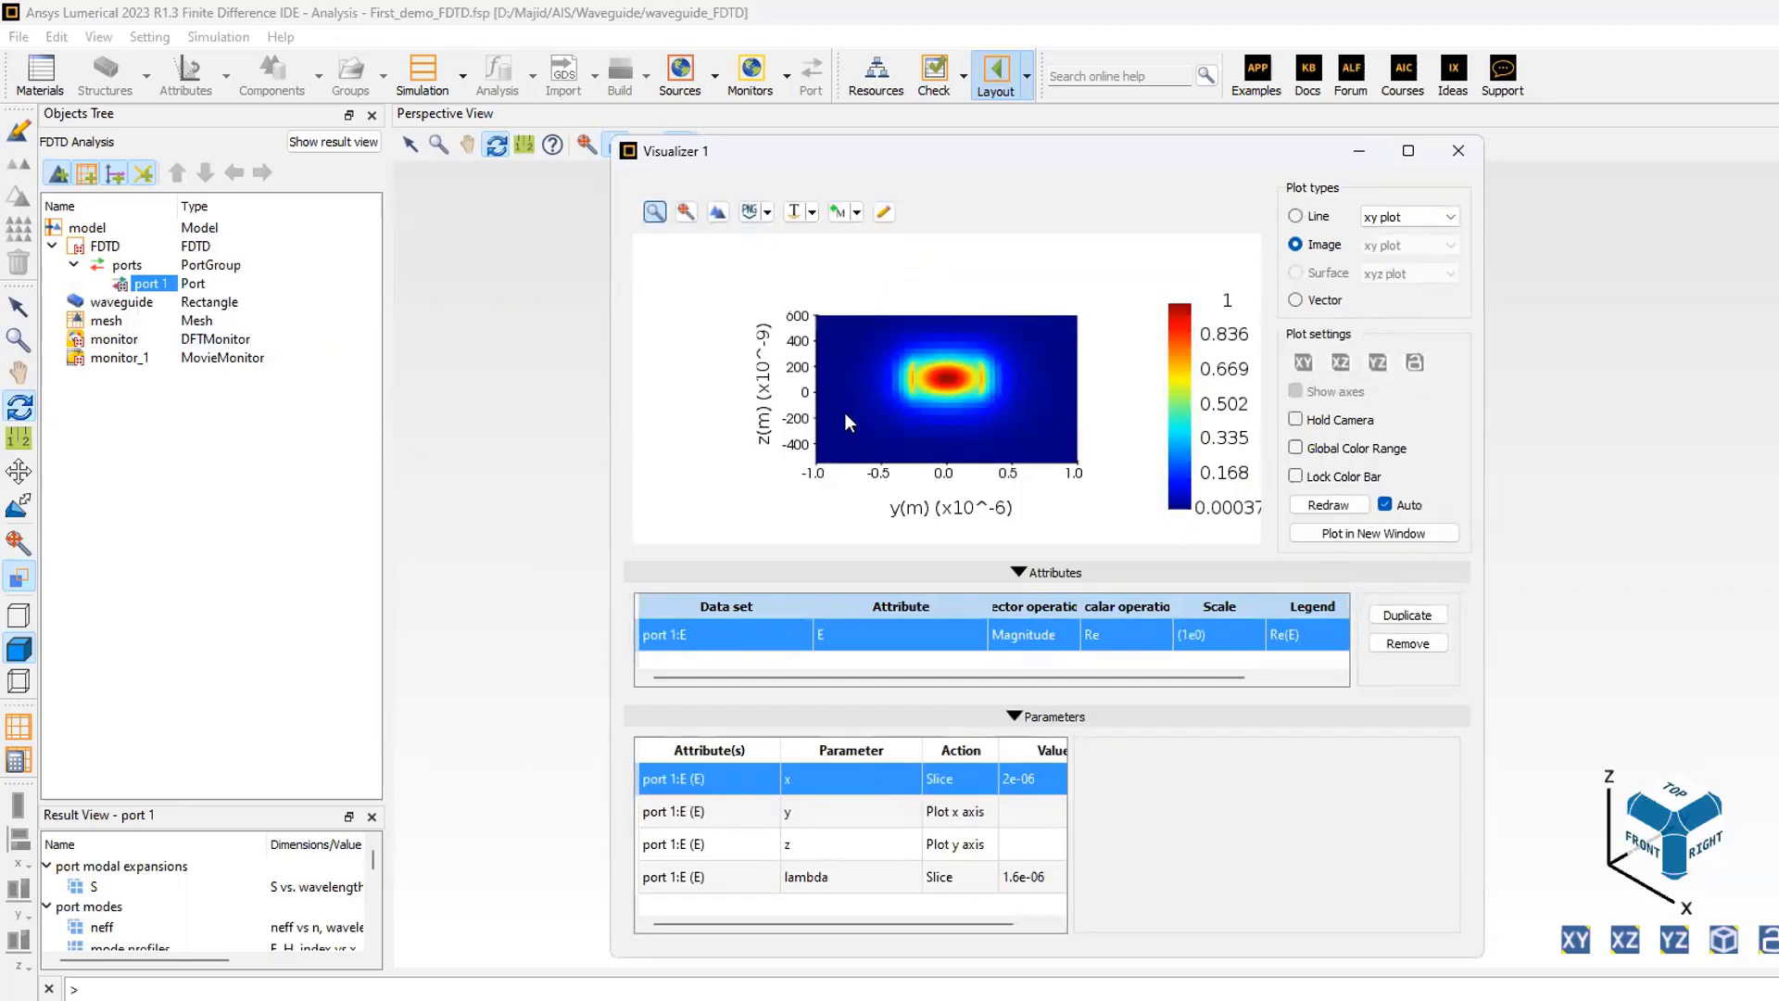
{"action": "left_click", "coordinate": [1023, 630]}
{"action": "left_click", "coordinate": [1038, 638]}
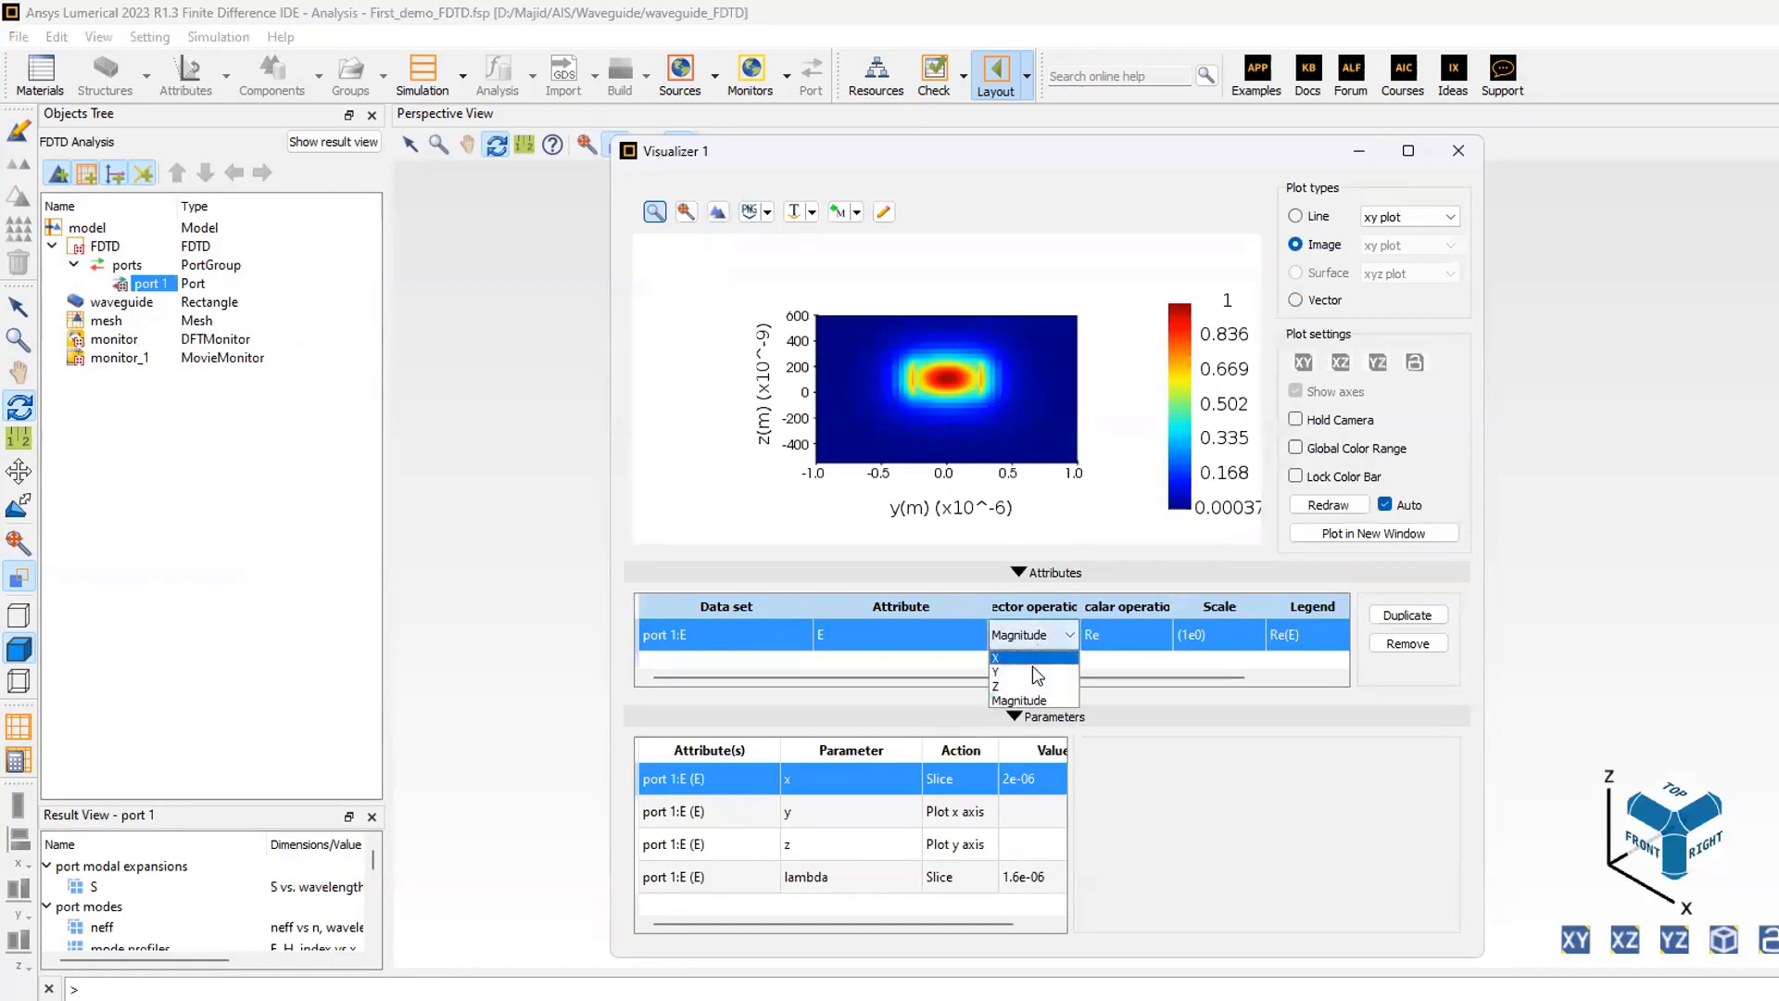
{"action": "left_click", "coordinate": [1031, 684]}
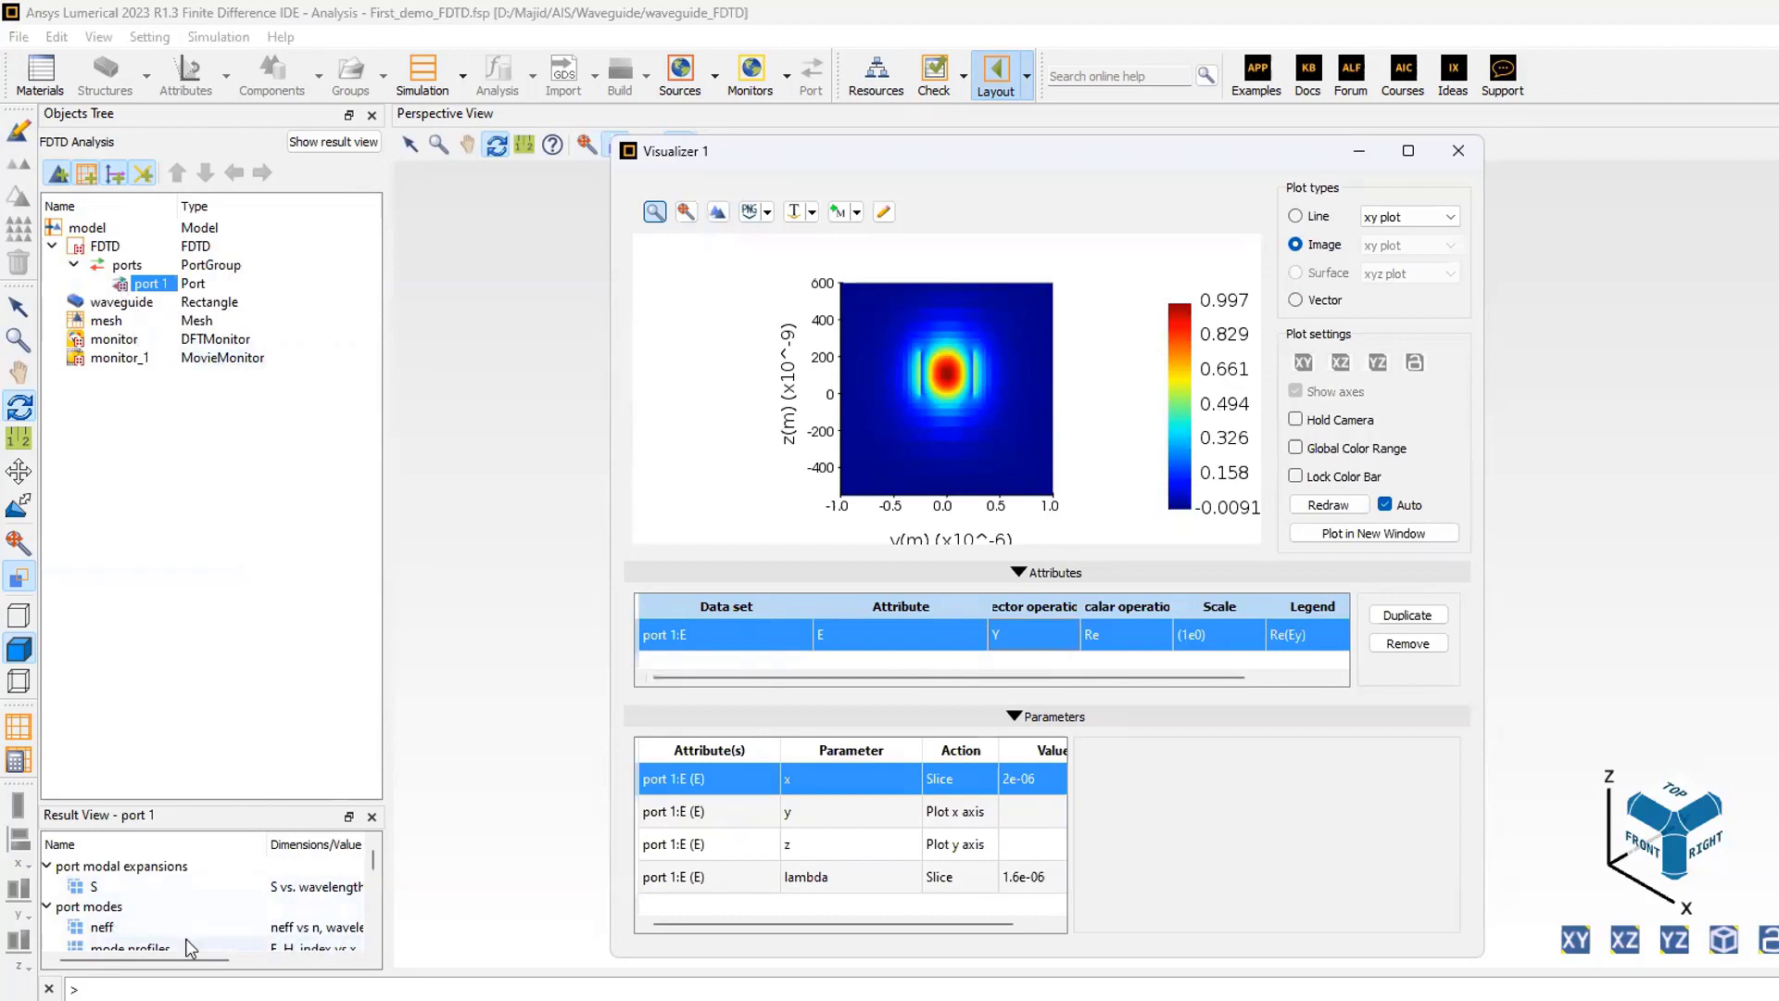
Plot port 1's neff in a new visualizer with lambda units set to micro (1e-6)
{"action": "left_click", "coordinate": [102, 926]}
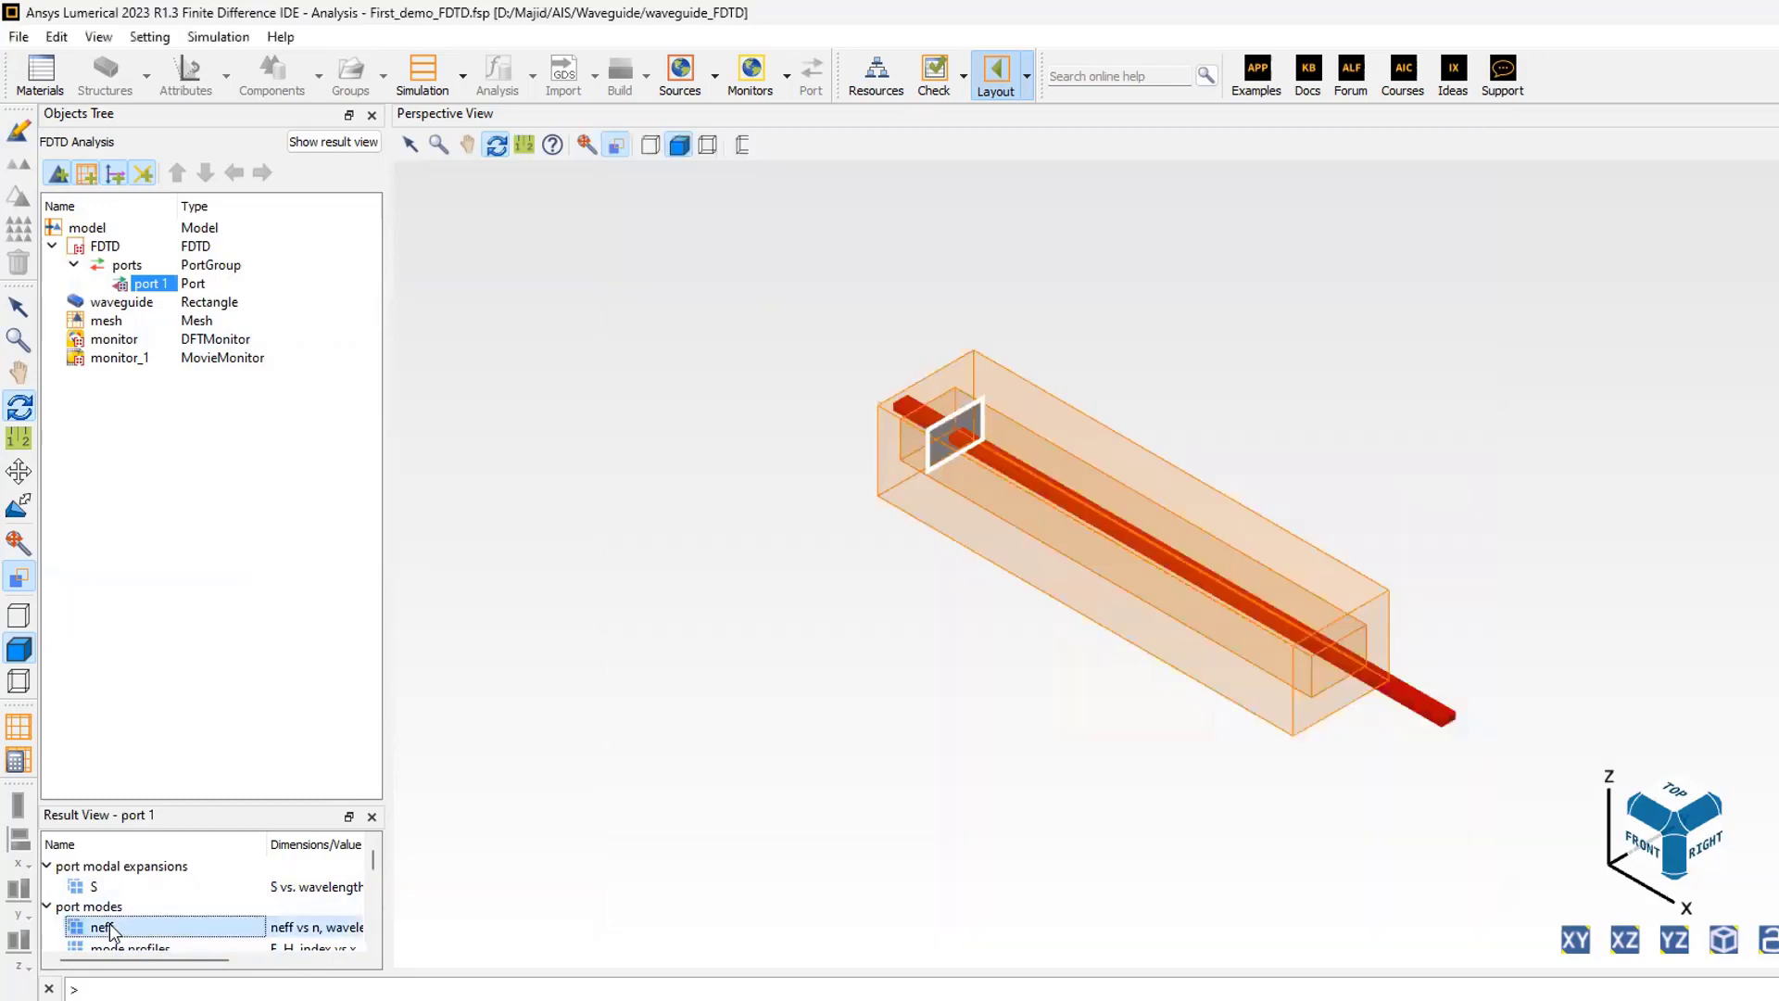
{"action": "right_click", "coordinate": [112, 929]}
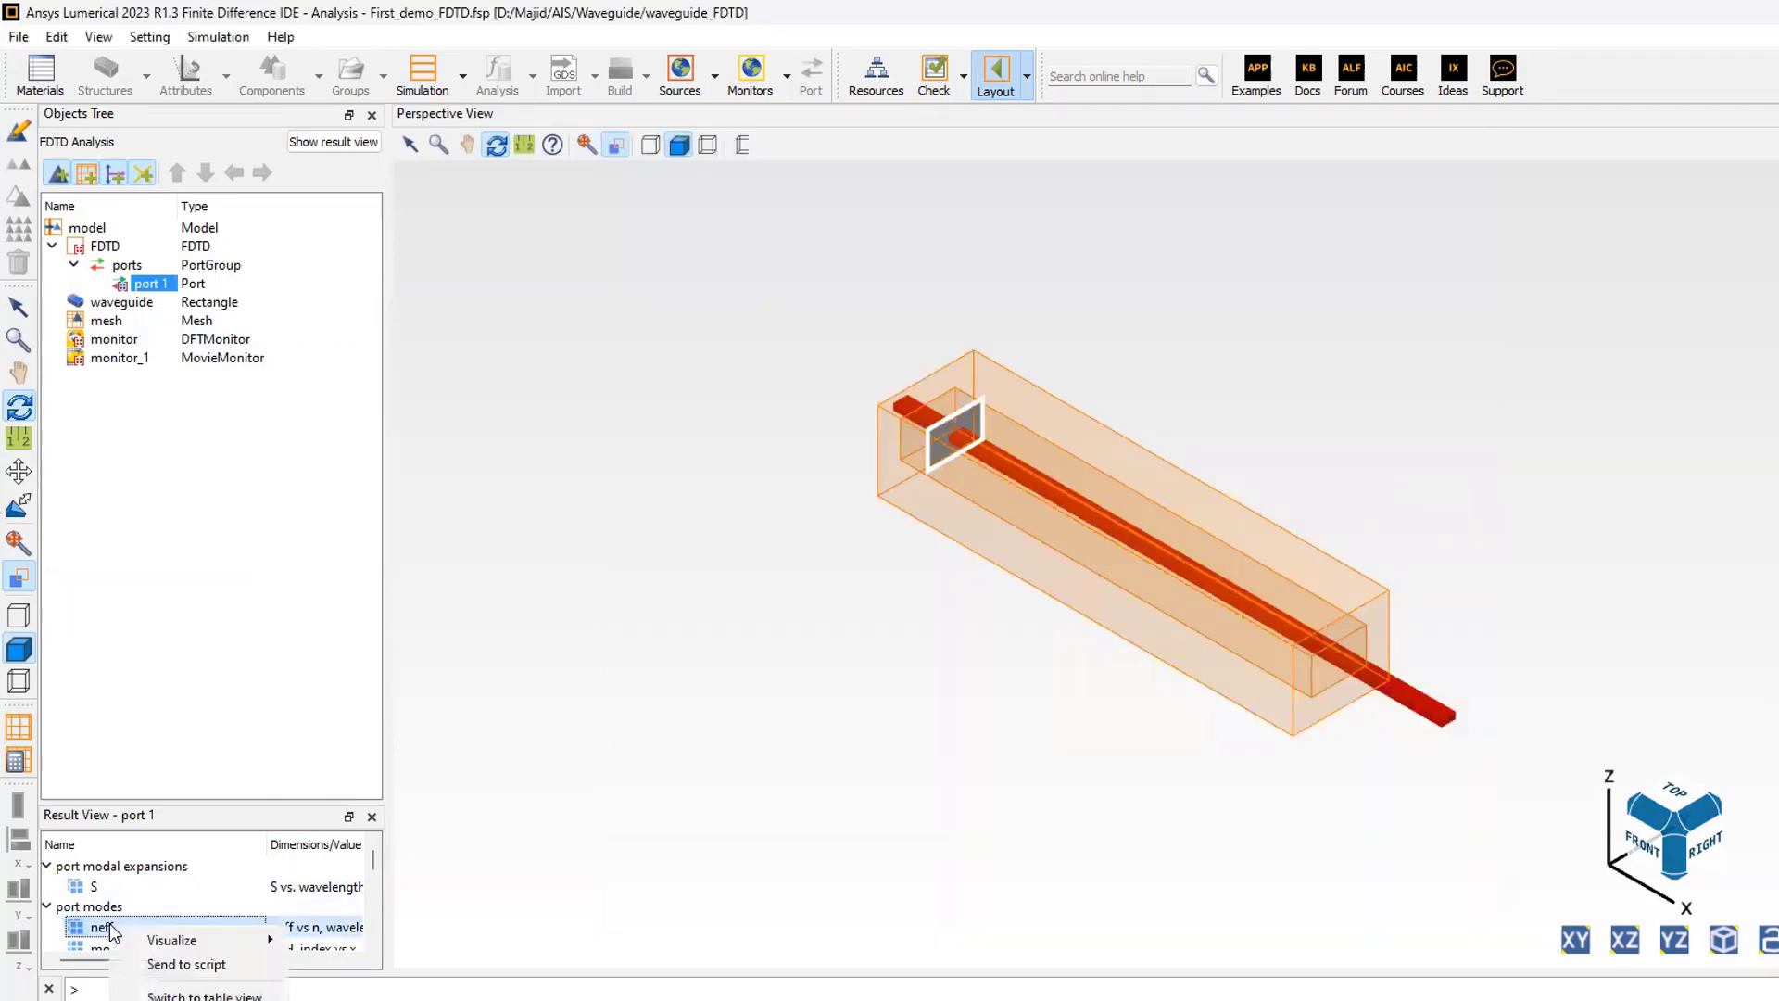
{"action": "mouse_move", "coordinate": [172, 939]}
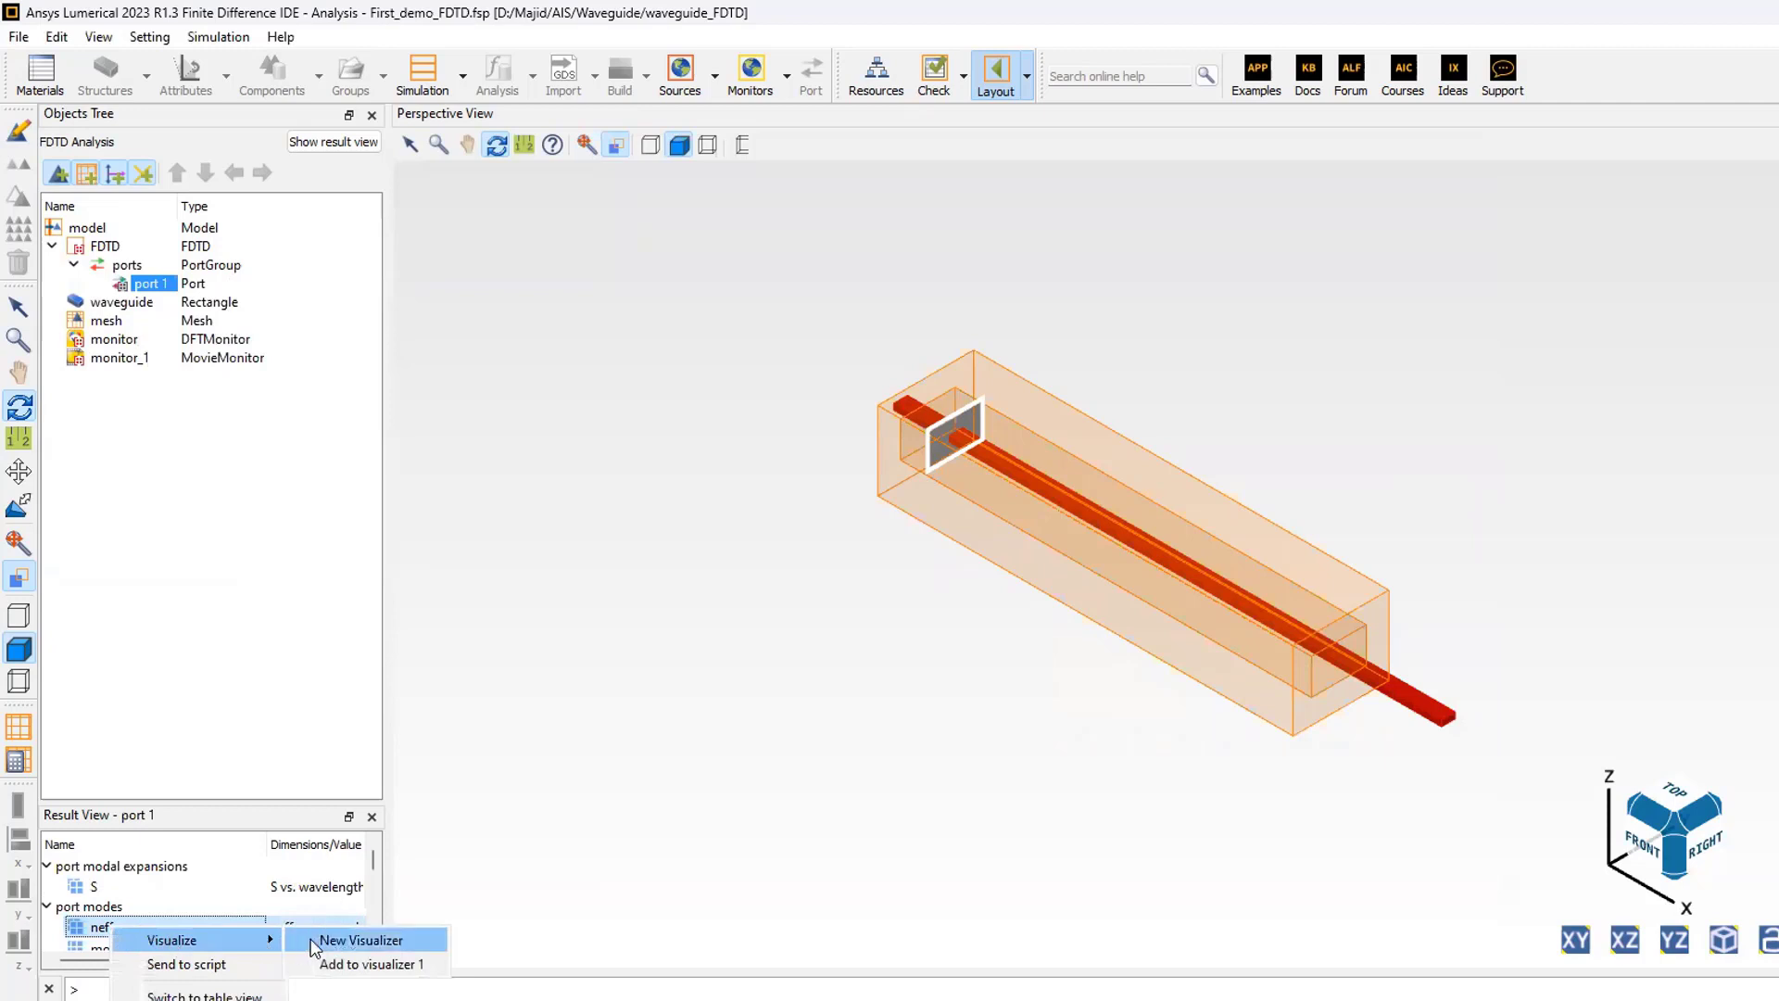
{"action": "left_click", "coordinate": [324, 941]}
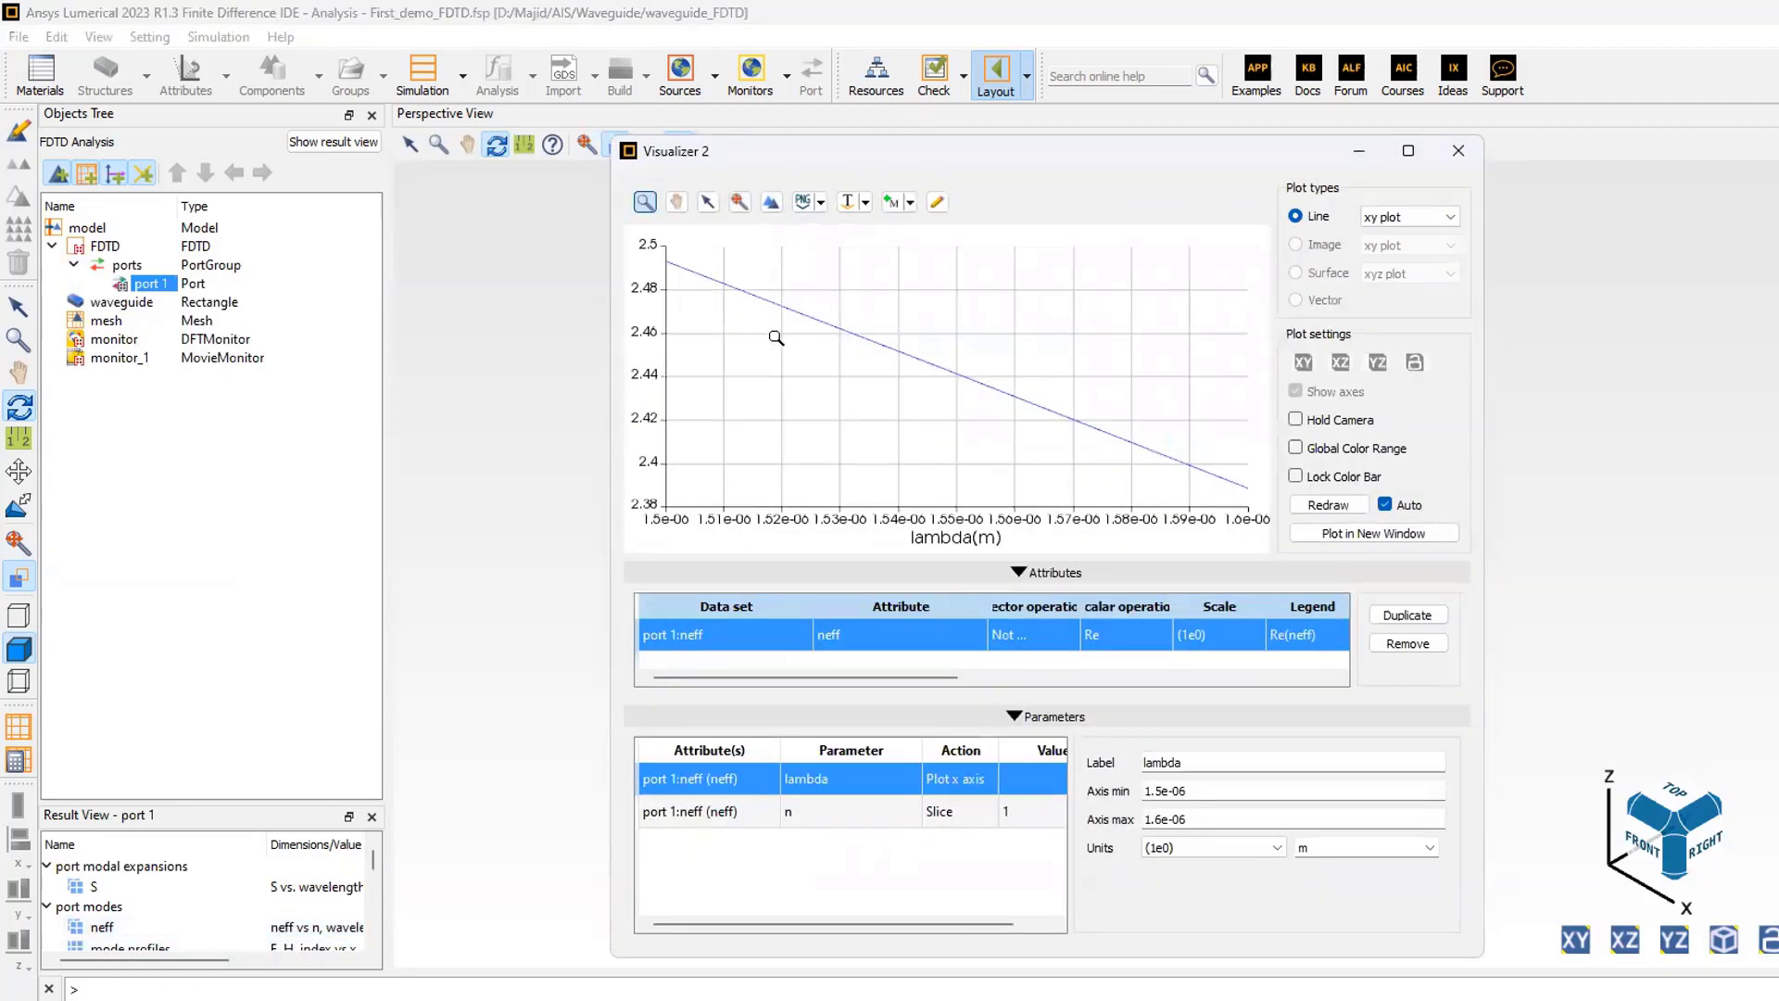
{"action": "left_click", "coordinate": [1169, 847]}
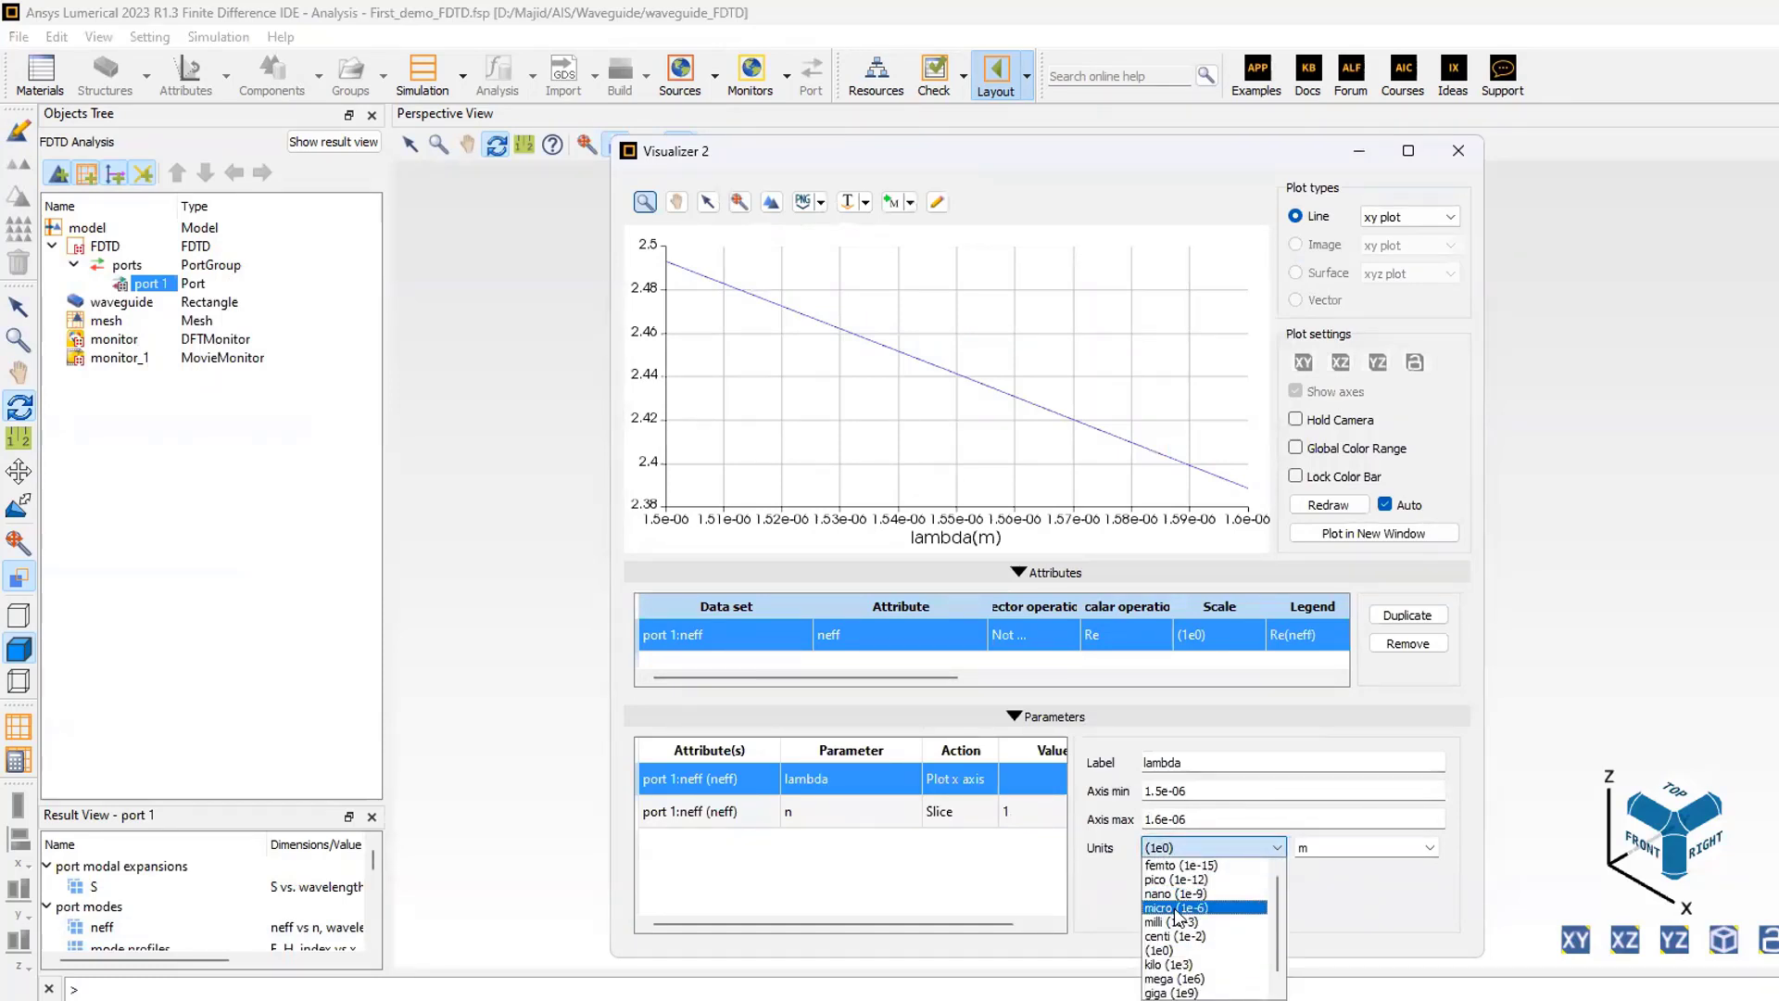
{"action": "left_click", "coordinate": [1177, 908]}
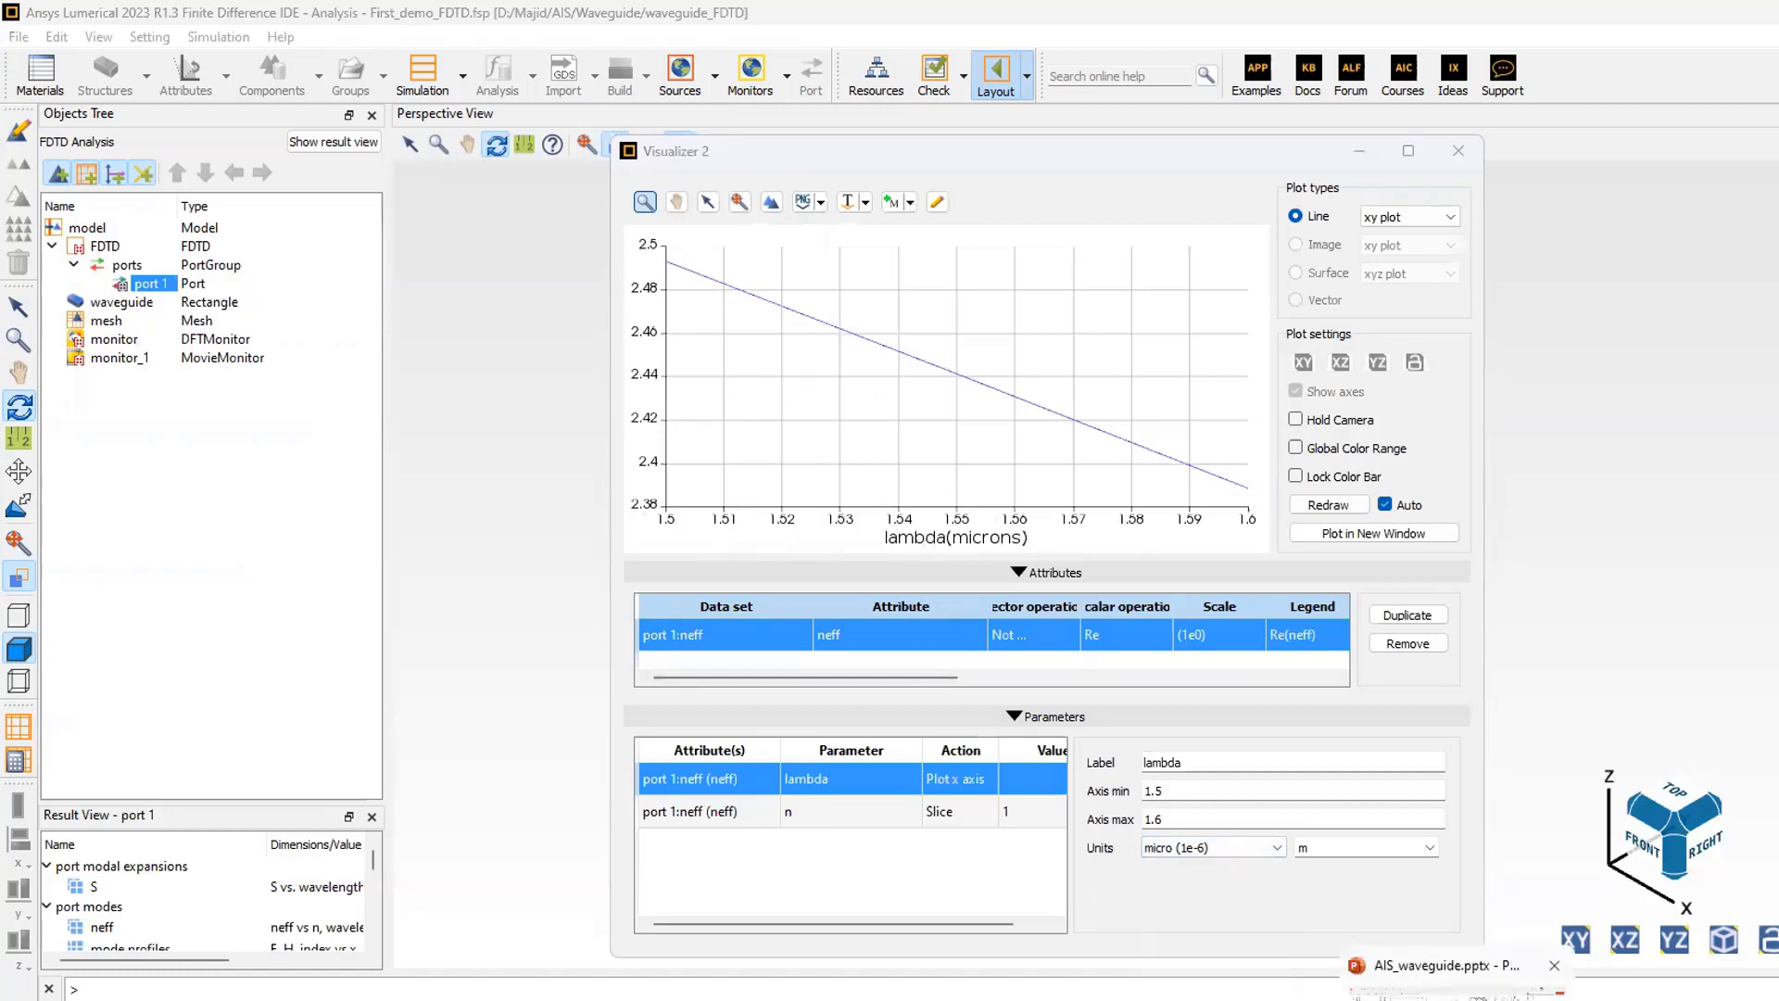
Glance at the reference slide, then select the DFT monitor in Lumerical
{"action": "left_click", "coordinate": [1468, 964]}
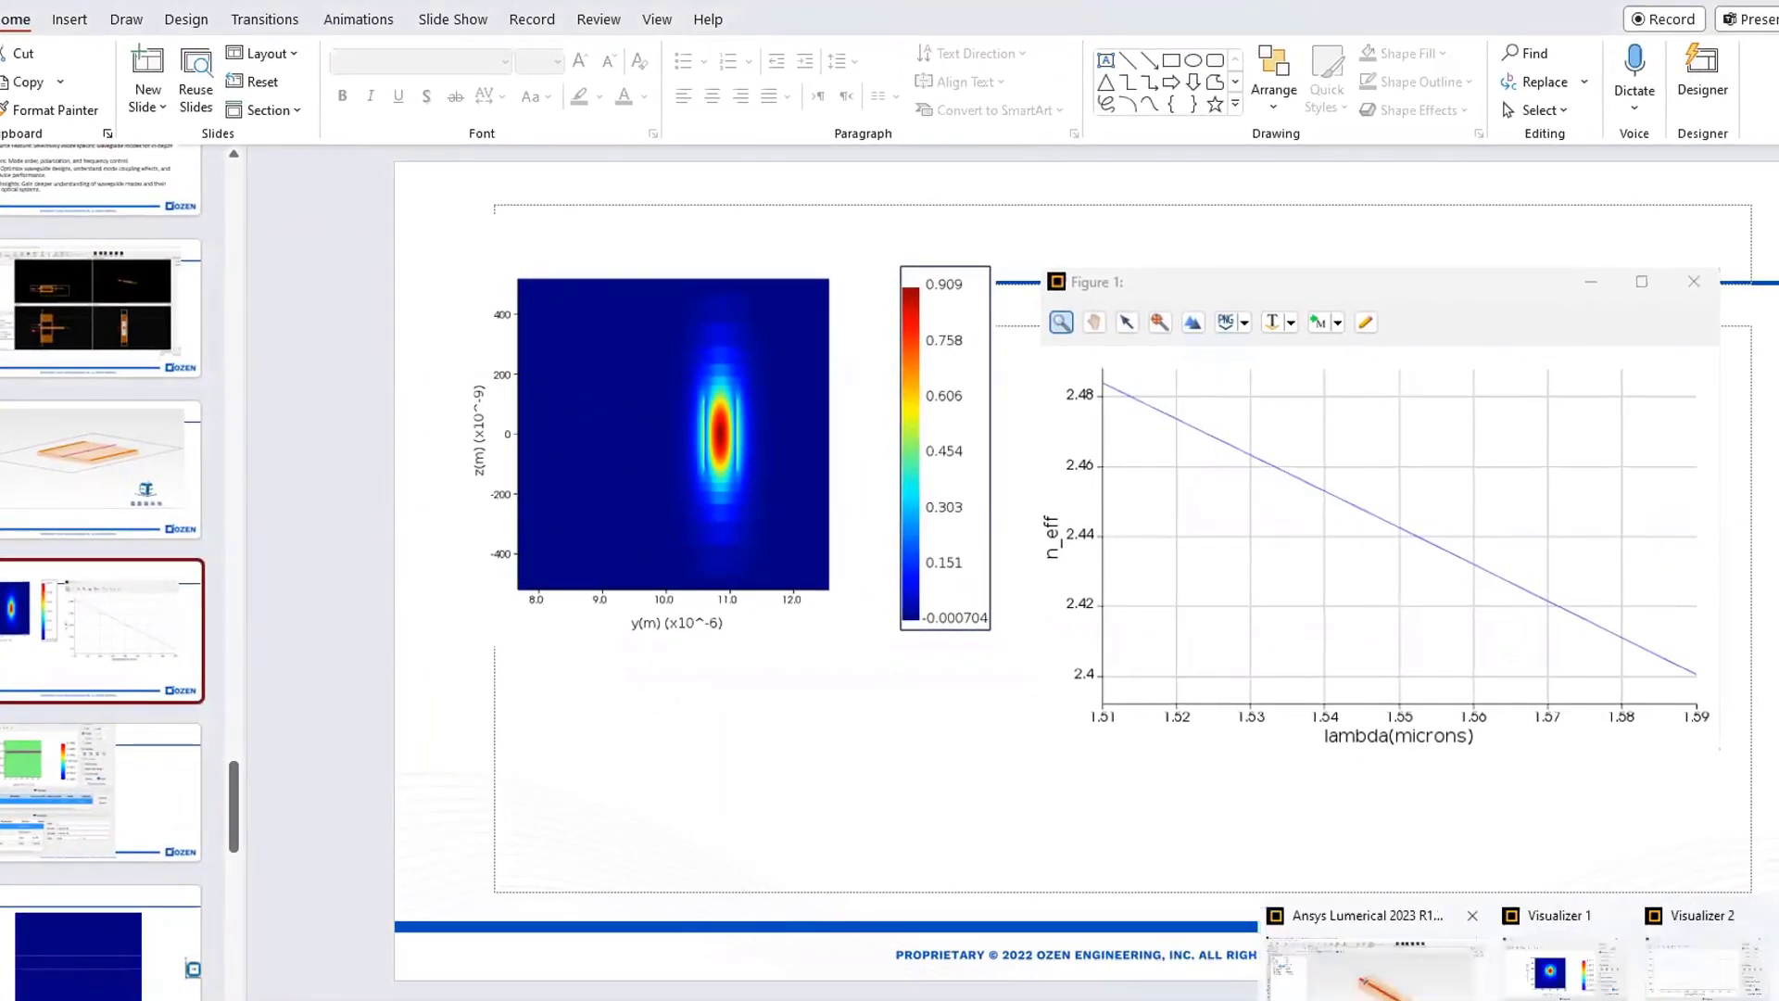
{"action": "left_click", "coordinate": [1434, 994]}
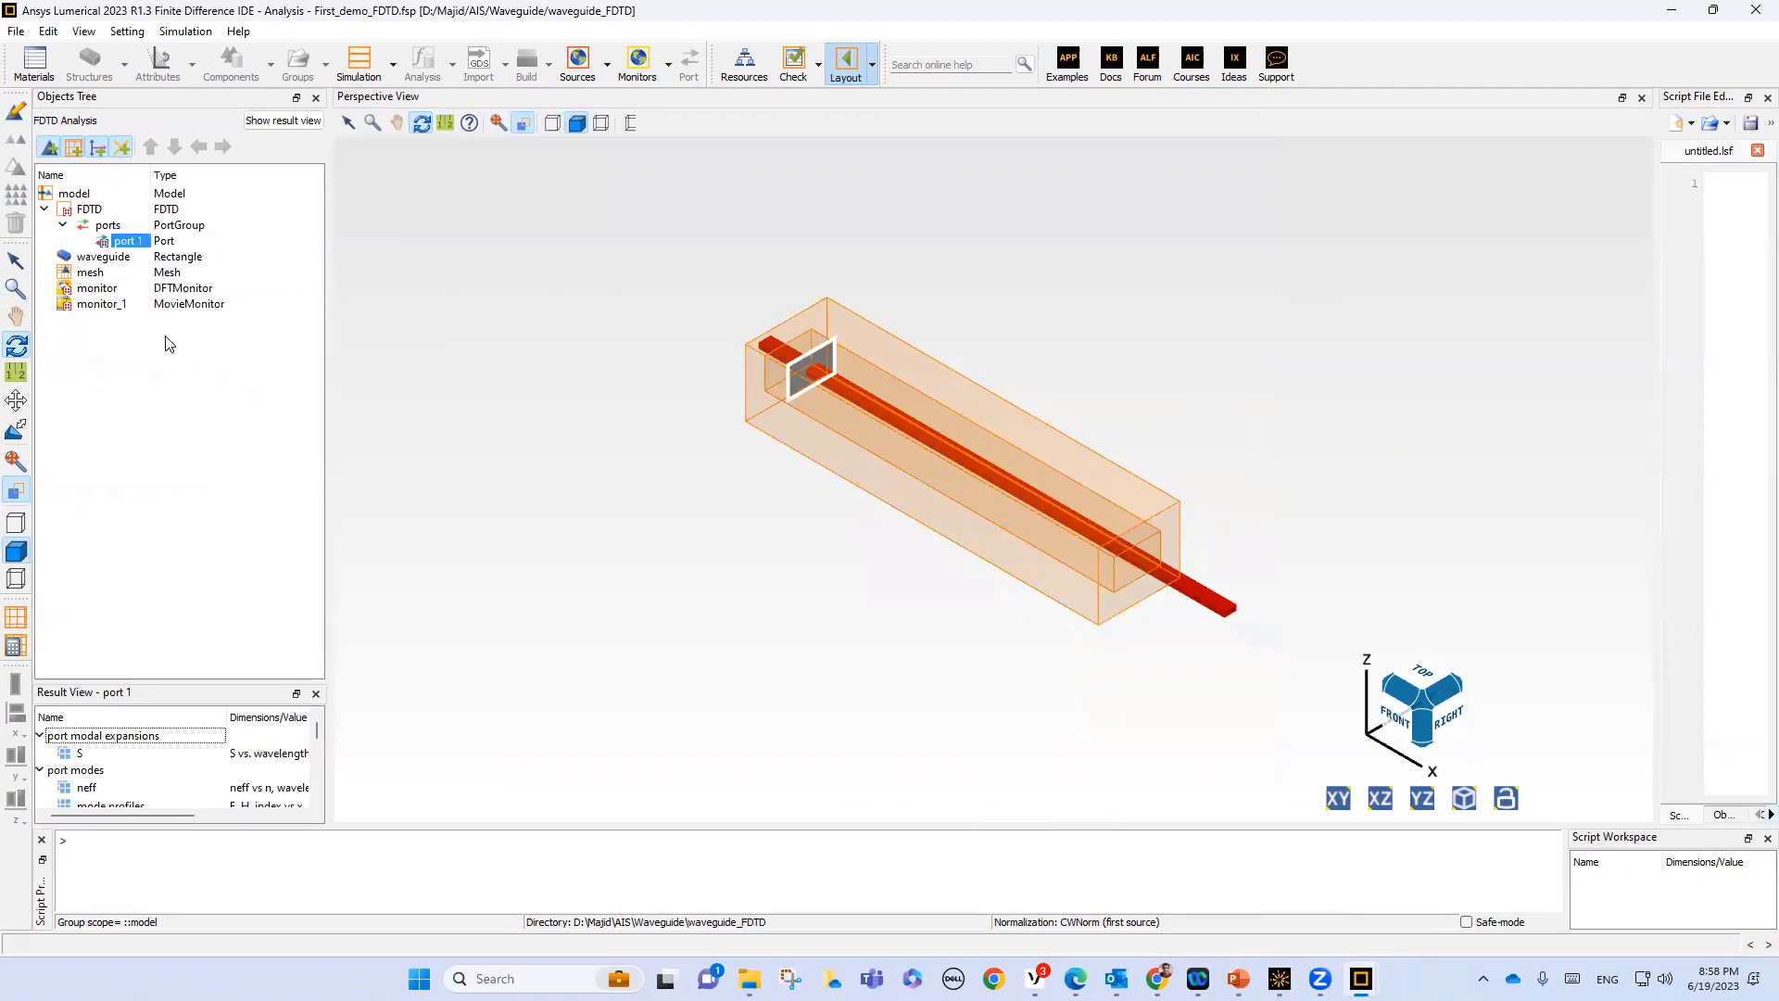
{"action": "left_click", "coordinate": [94, 295]}
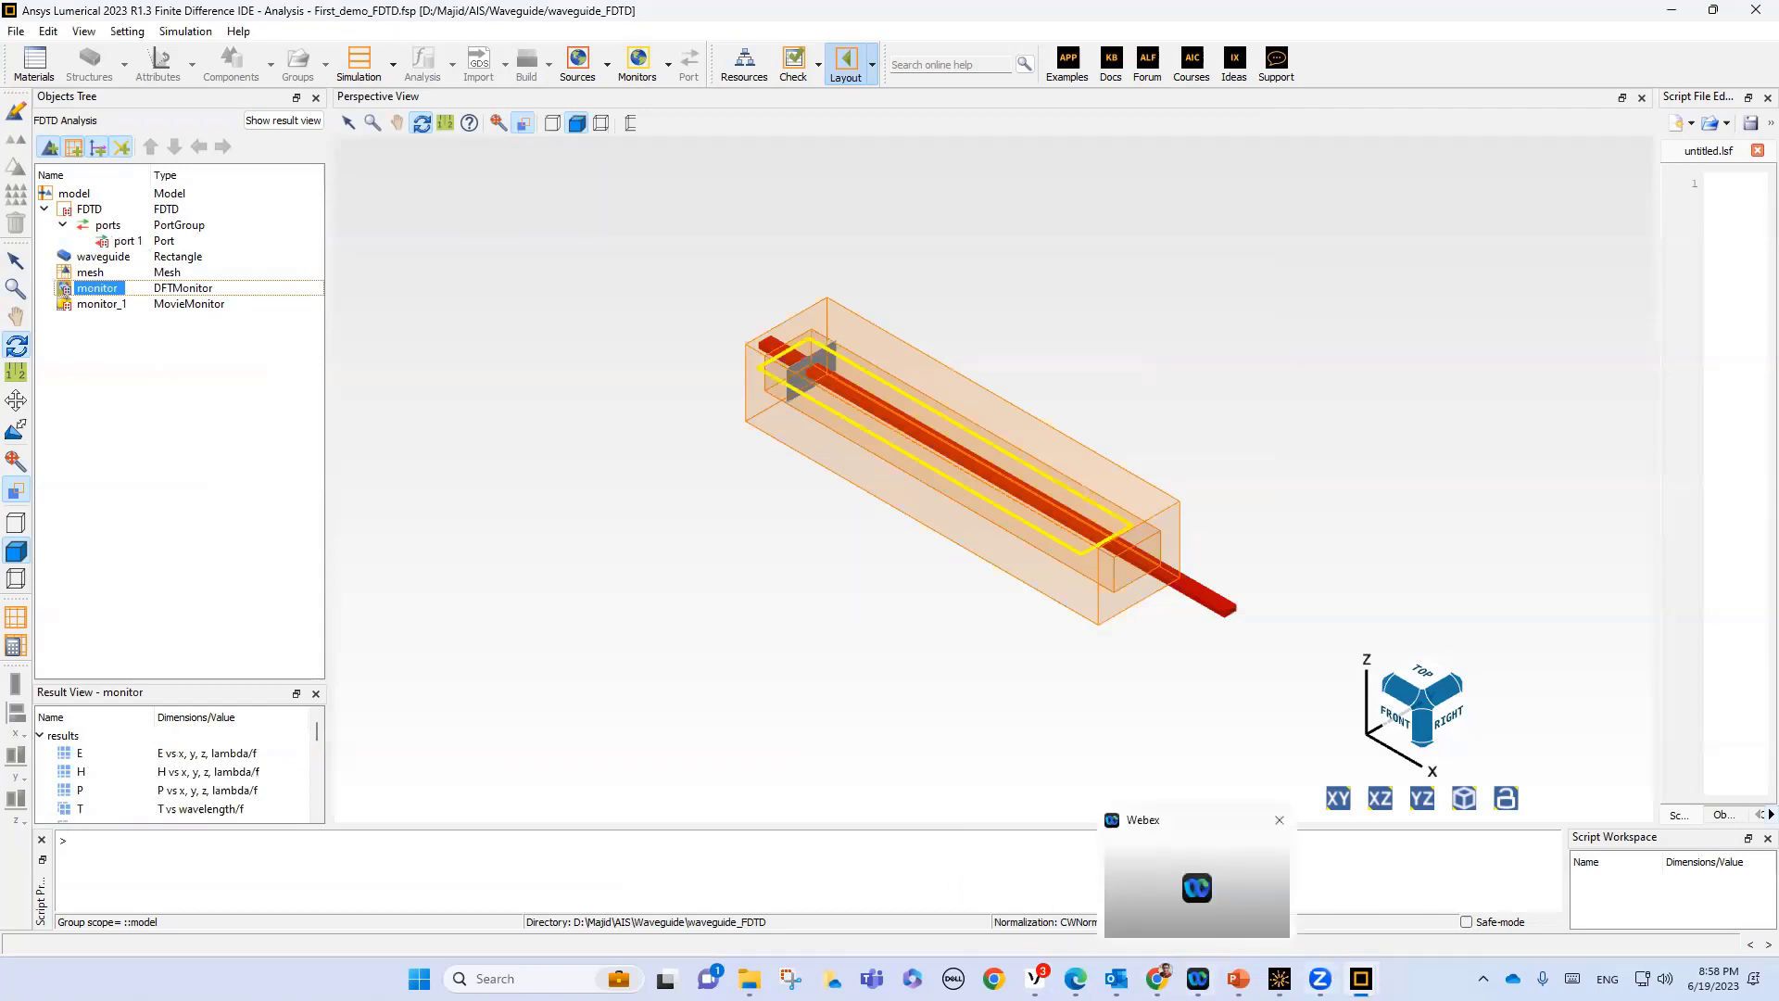
{"action": "mouse_move", "coordinate": [1238, 979]}
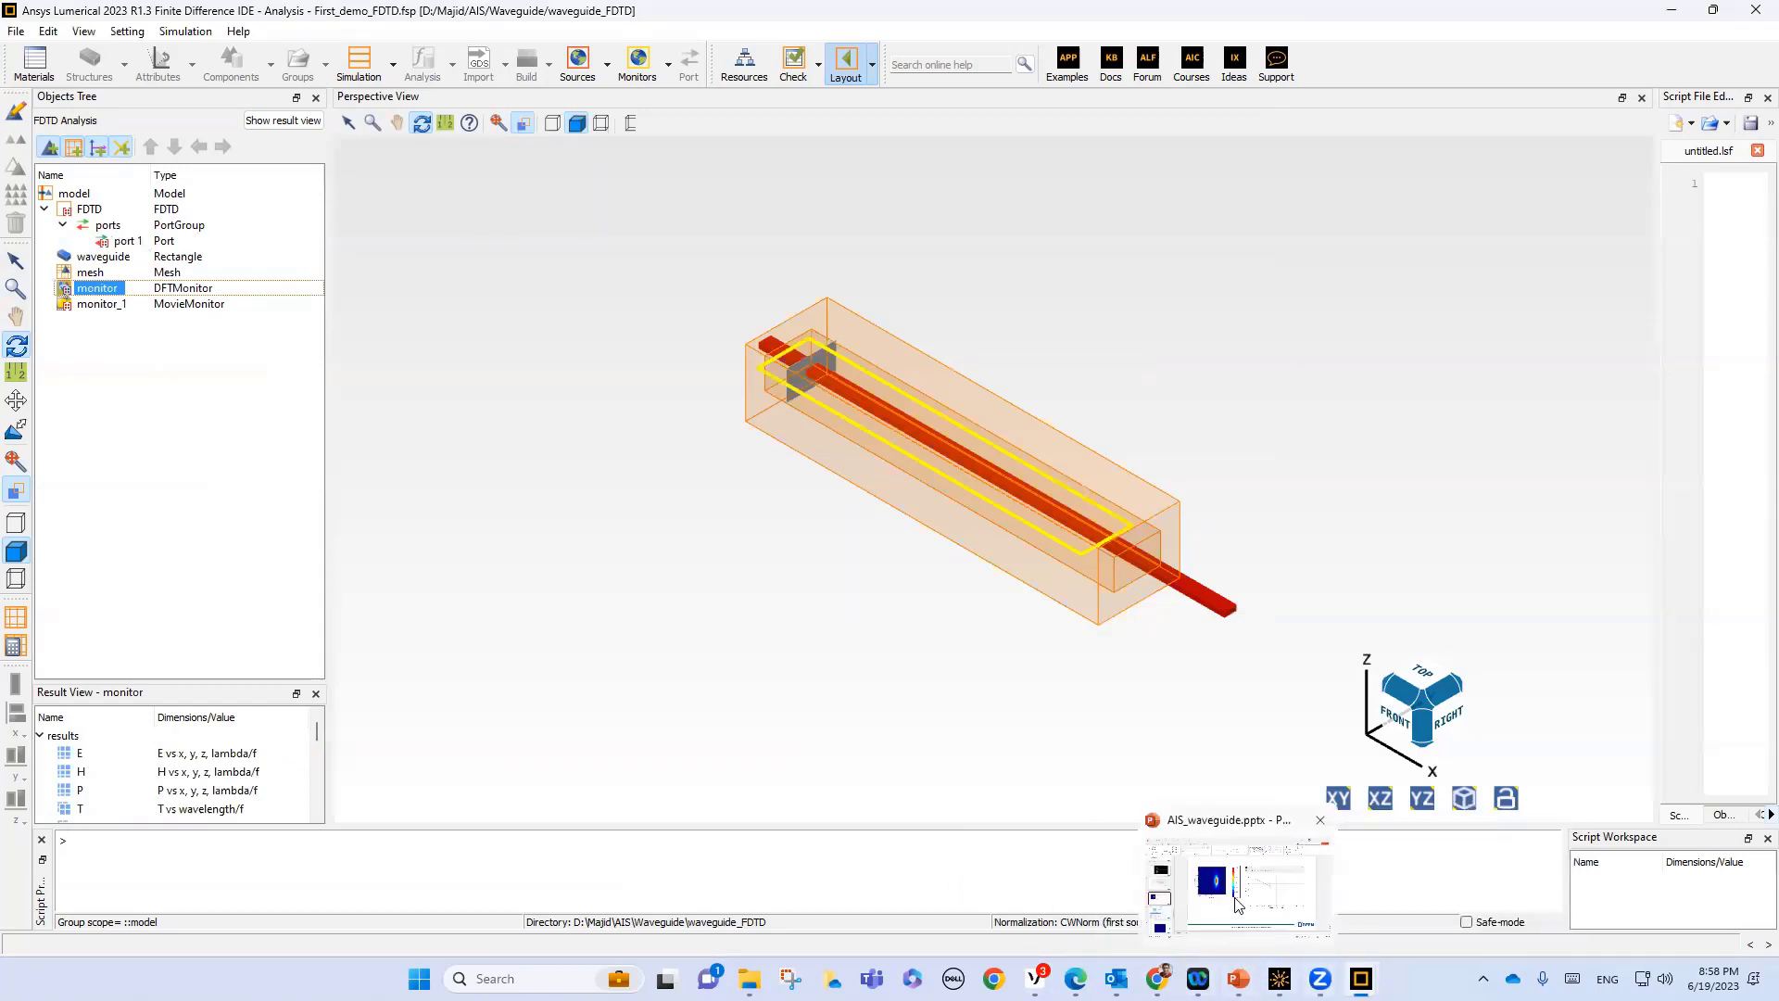
Review slide 41's reference Re(Ey) screenshot, then return to the Lumerical FDTD project
{"action": "left_click", "coordinate": [1238, 890]}
{"action": "left_click", "coordinate": [206, 723]}
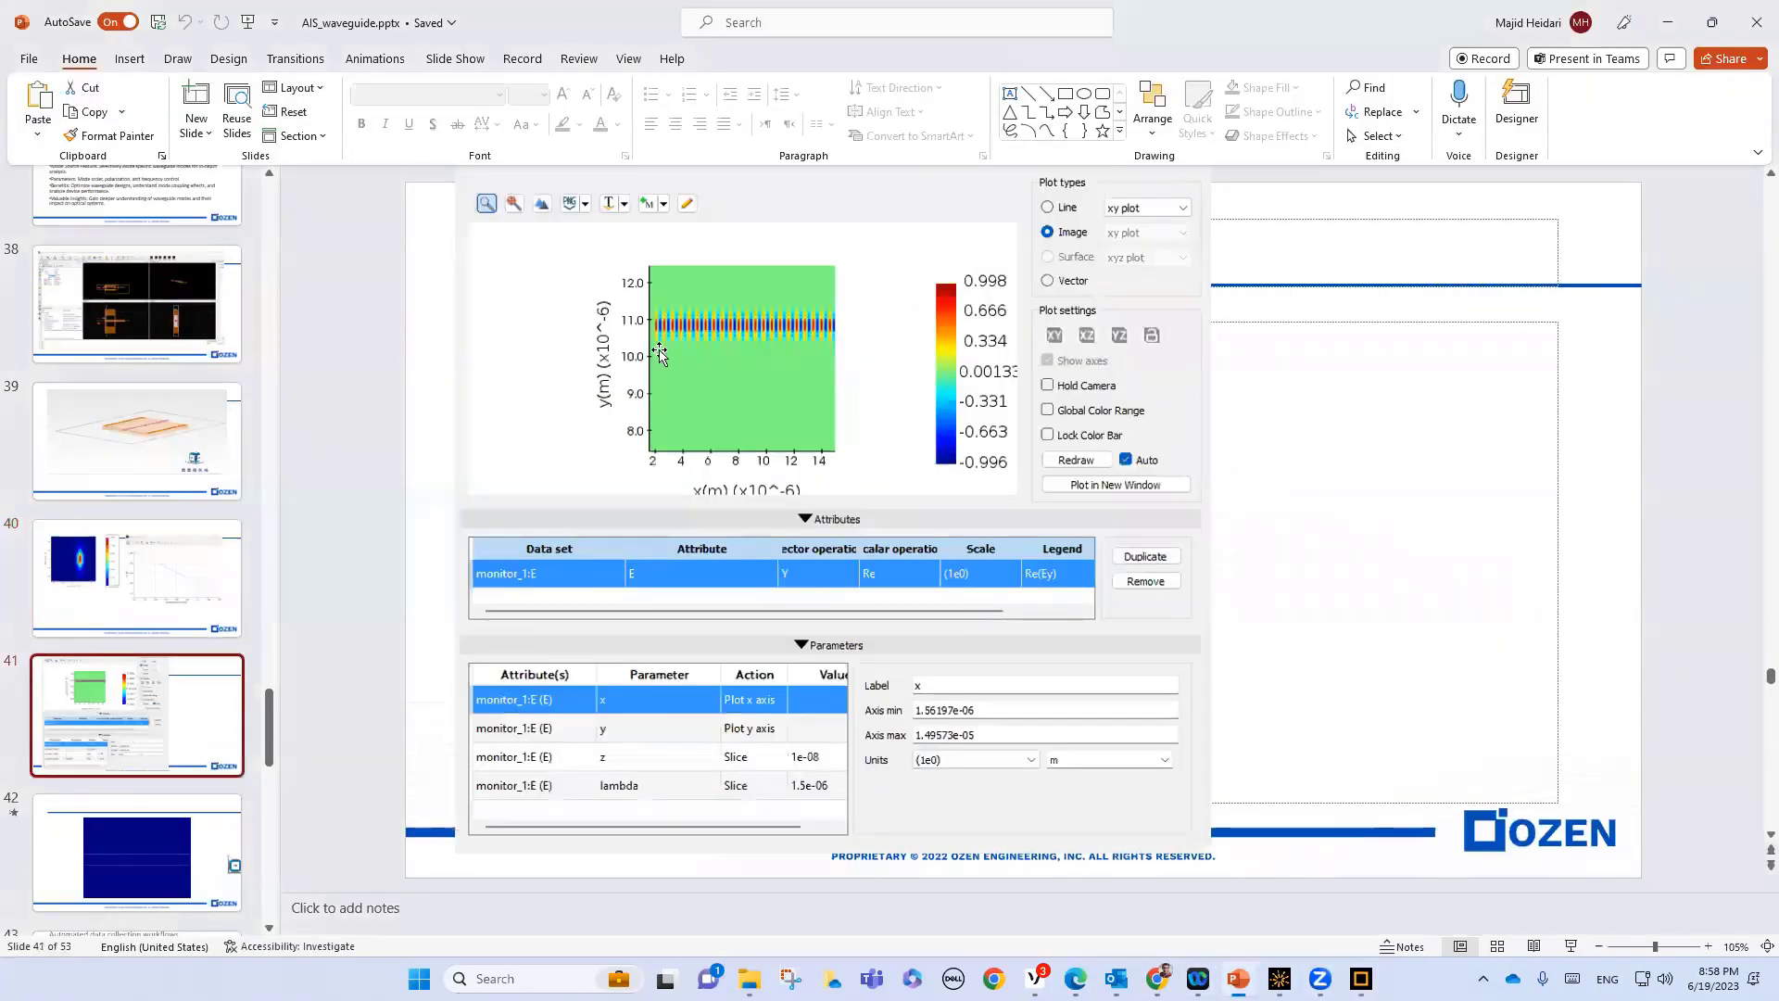
{"action": "scroll", "coordinate": [711, 373], "scroll_direction": "up", "scroll_amount": 1}
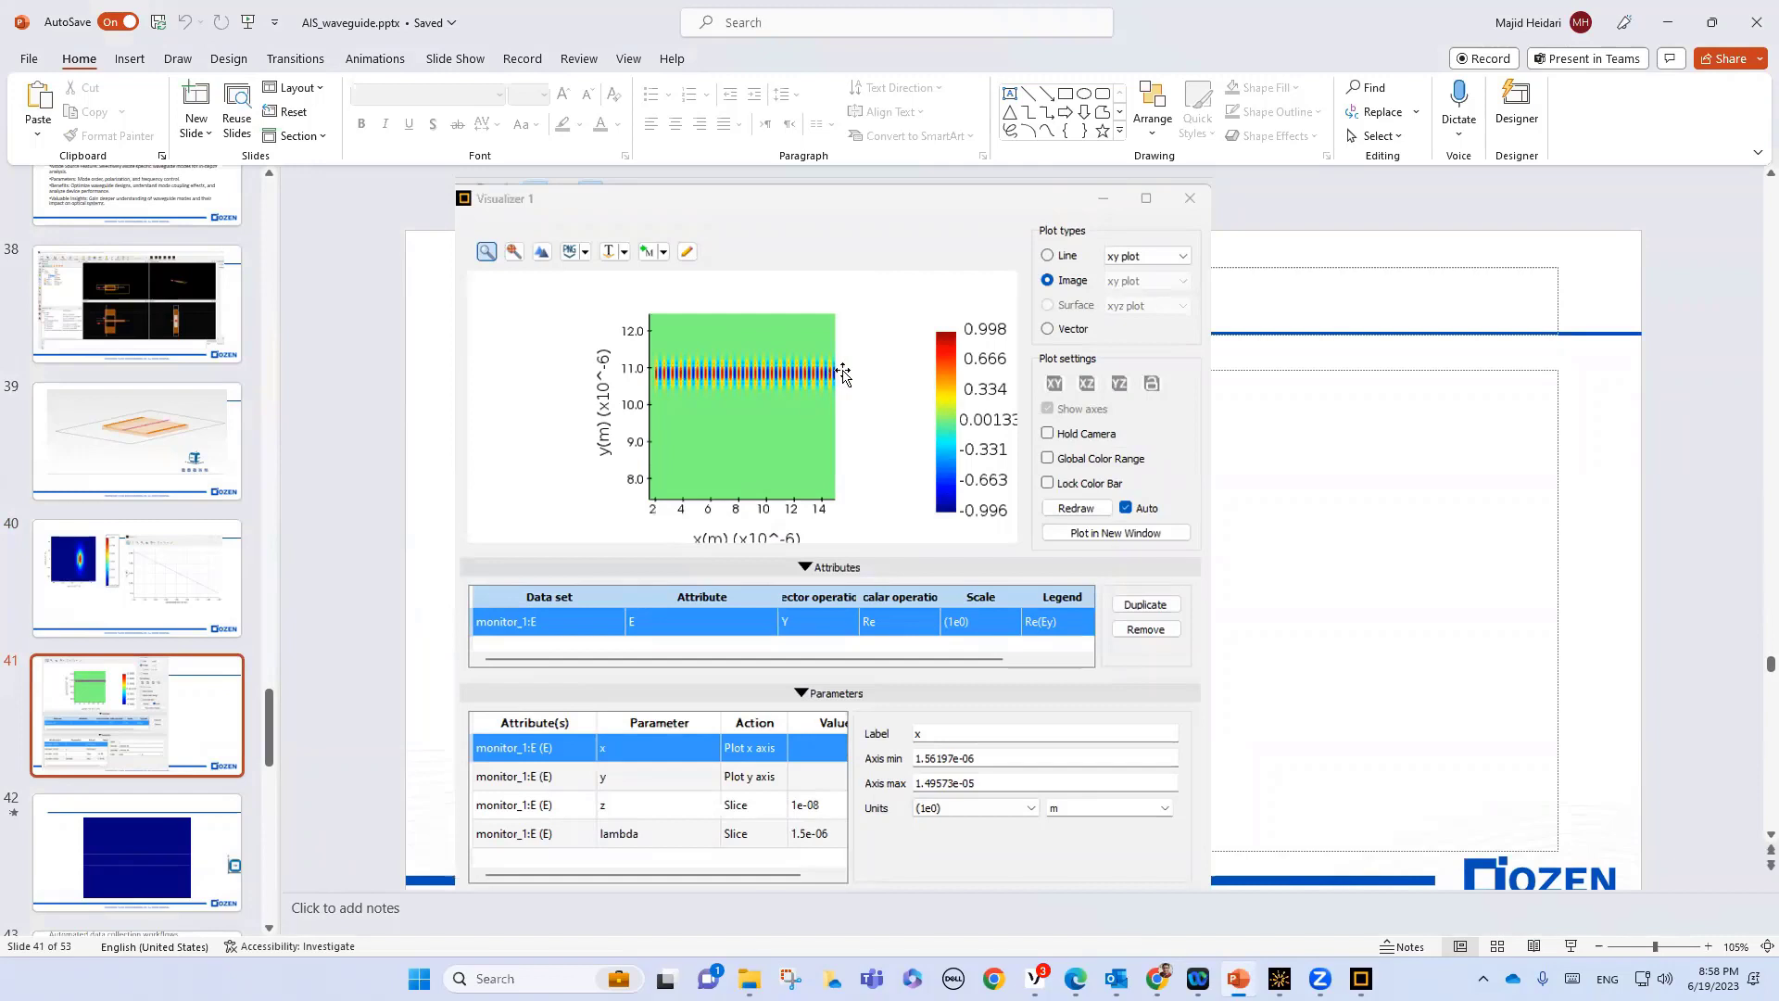
{"action": "mouse_move", "coordinate": [1198, 979]}
{"action": "left_click", "coordinate": [1269, 871]}
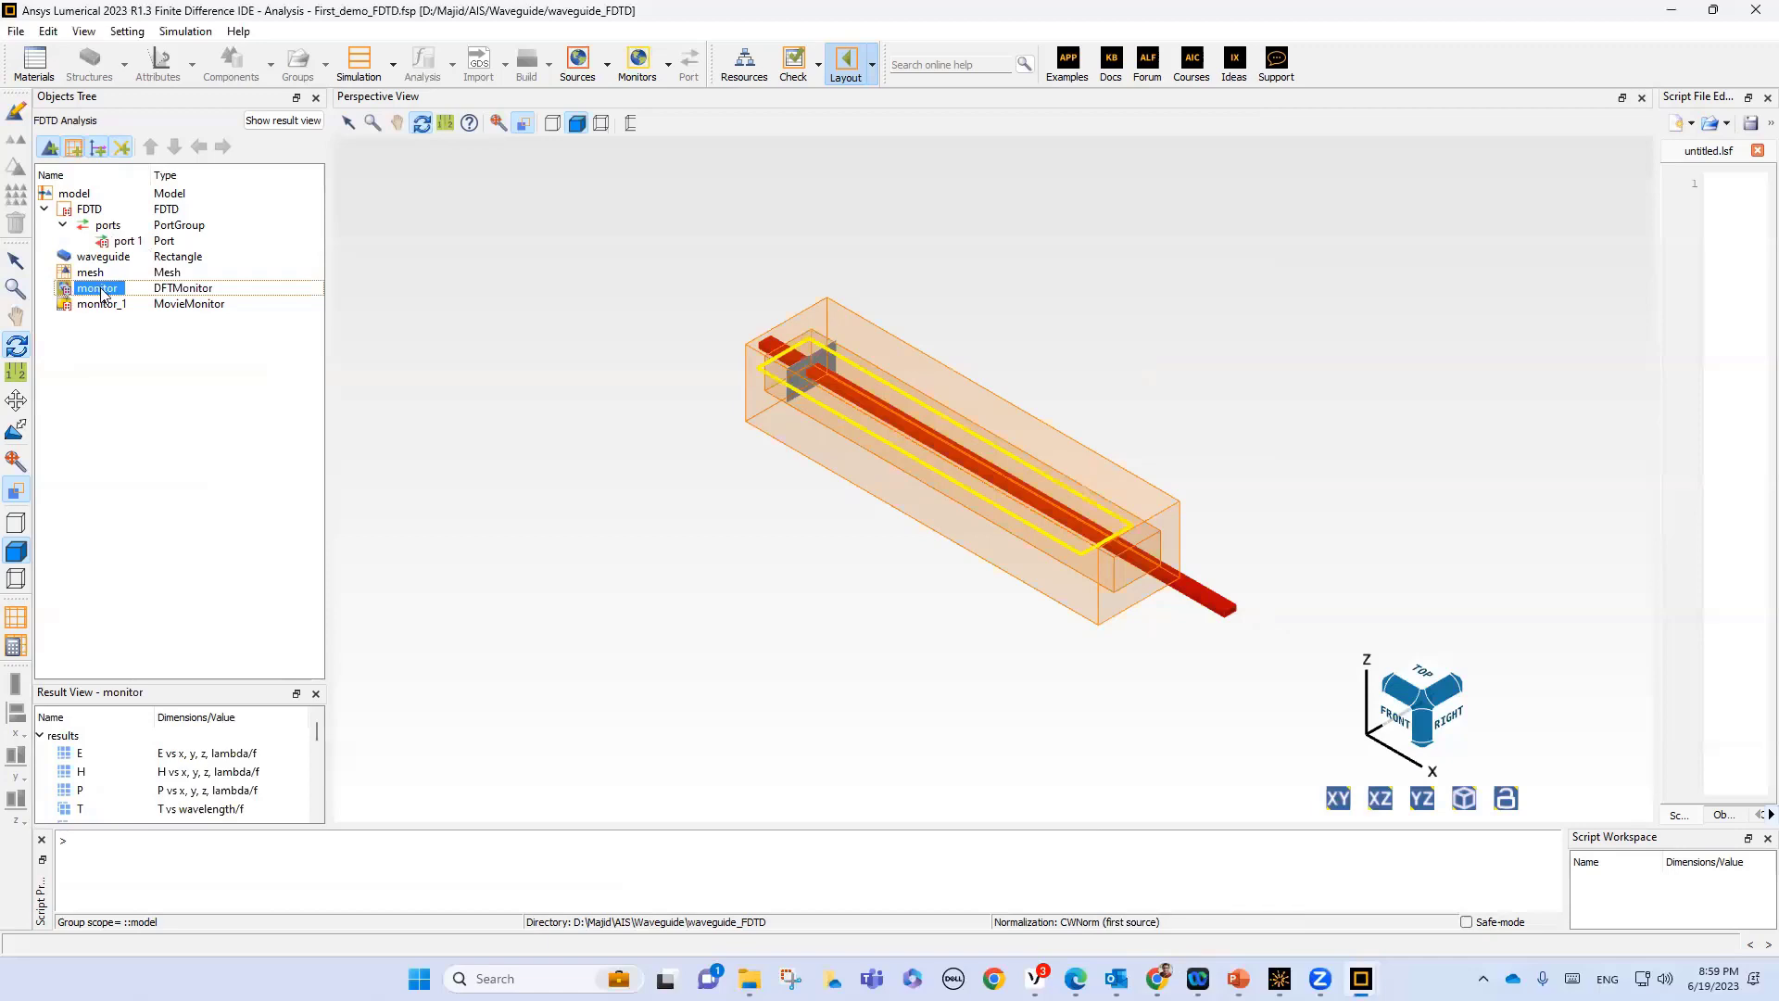
Plot the monitor's E result in a new visualizer as Re(Ey) instead of Magnitude
{"action": "left_click", "coordinate": [73, 756]}
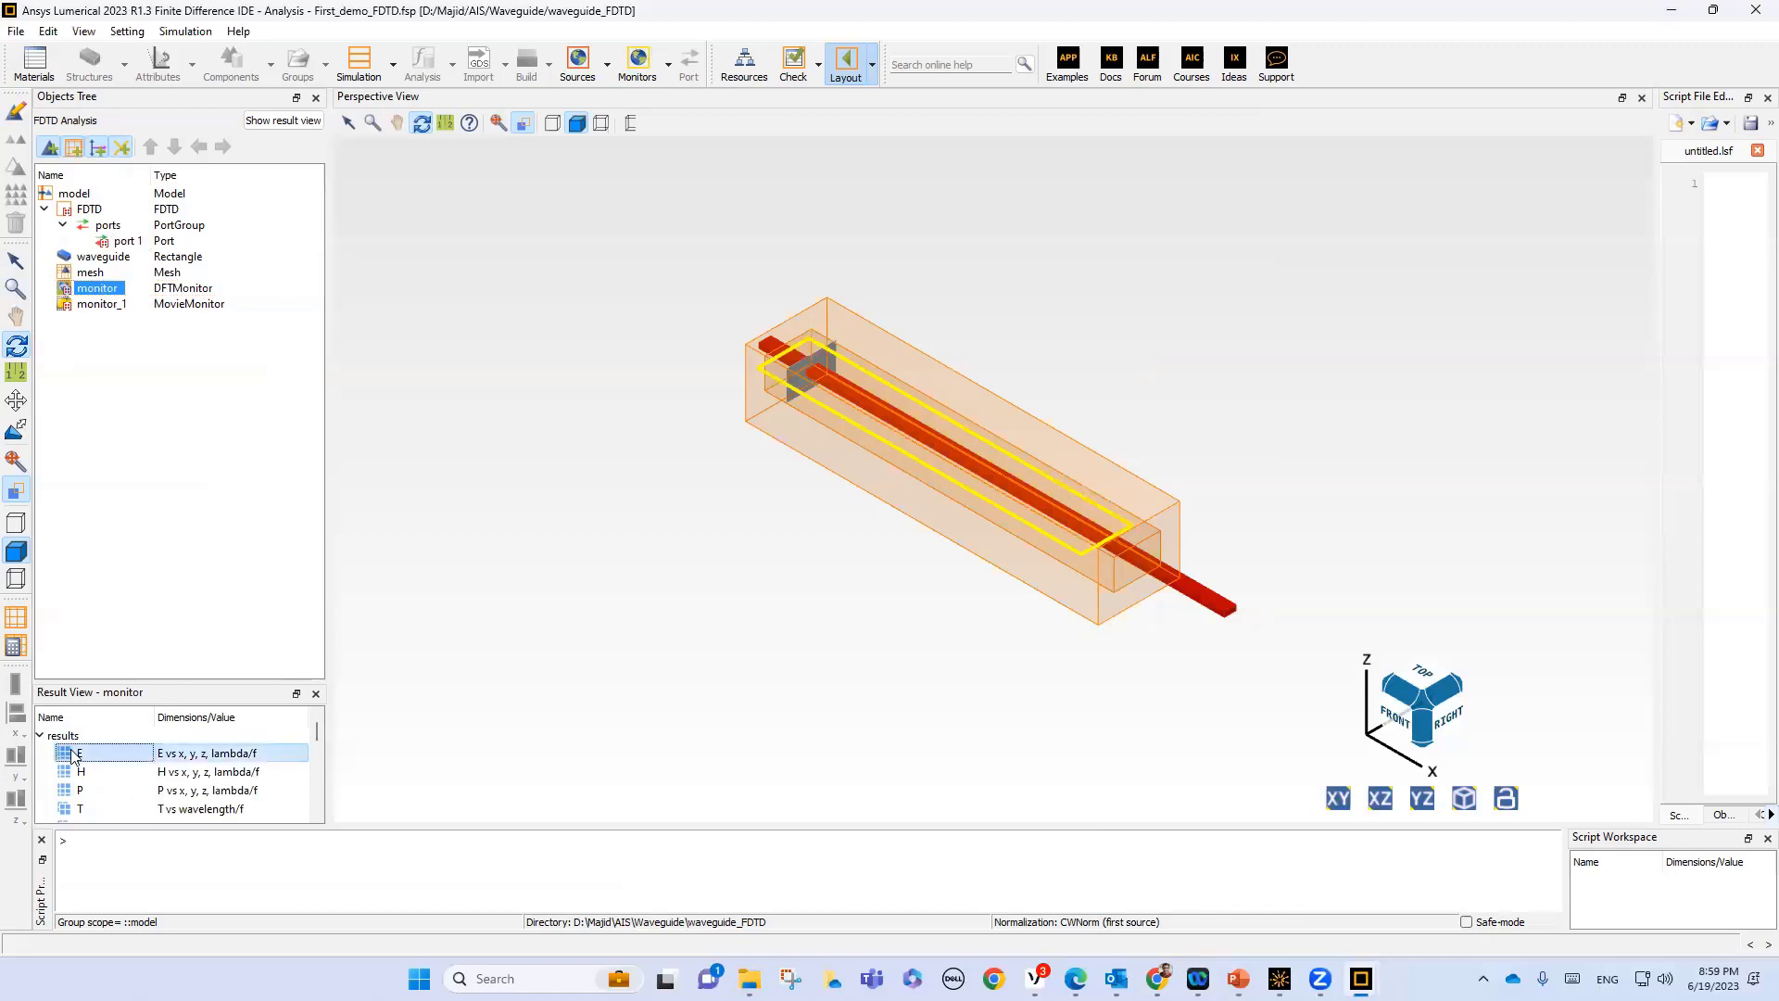
{"action": "right_click", "coordinate": [73, 755]}
{"action": "mouse_move", "coordinate": [125, 763]}
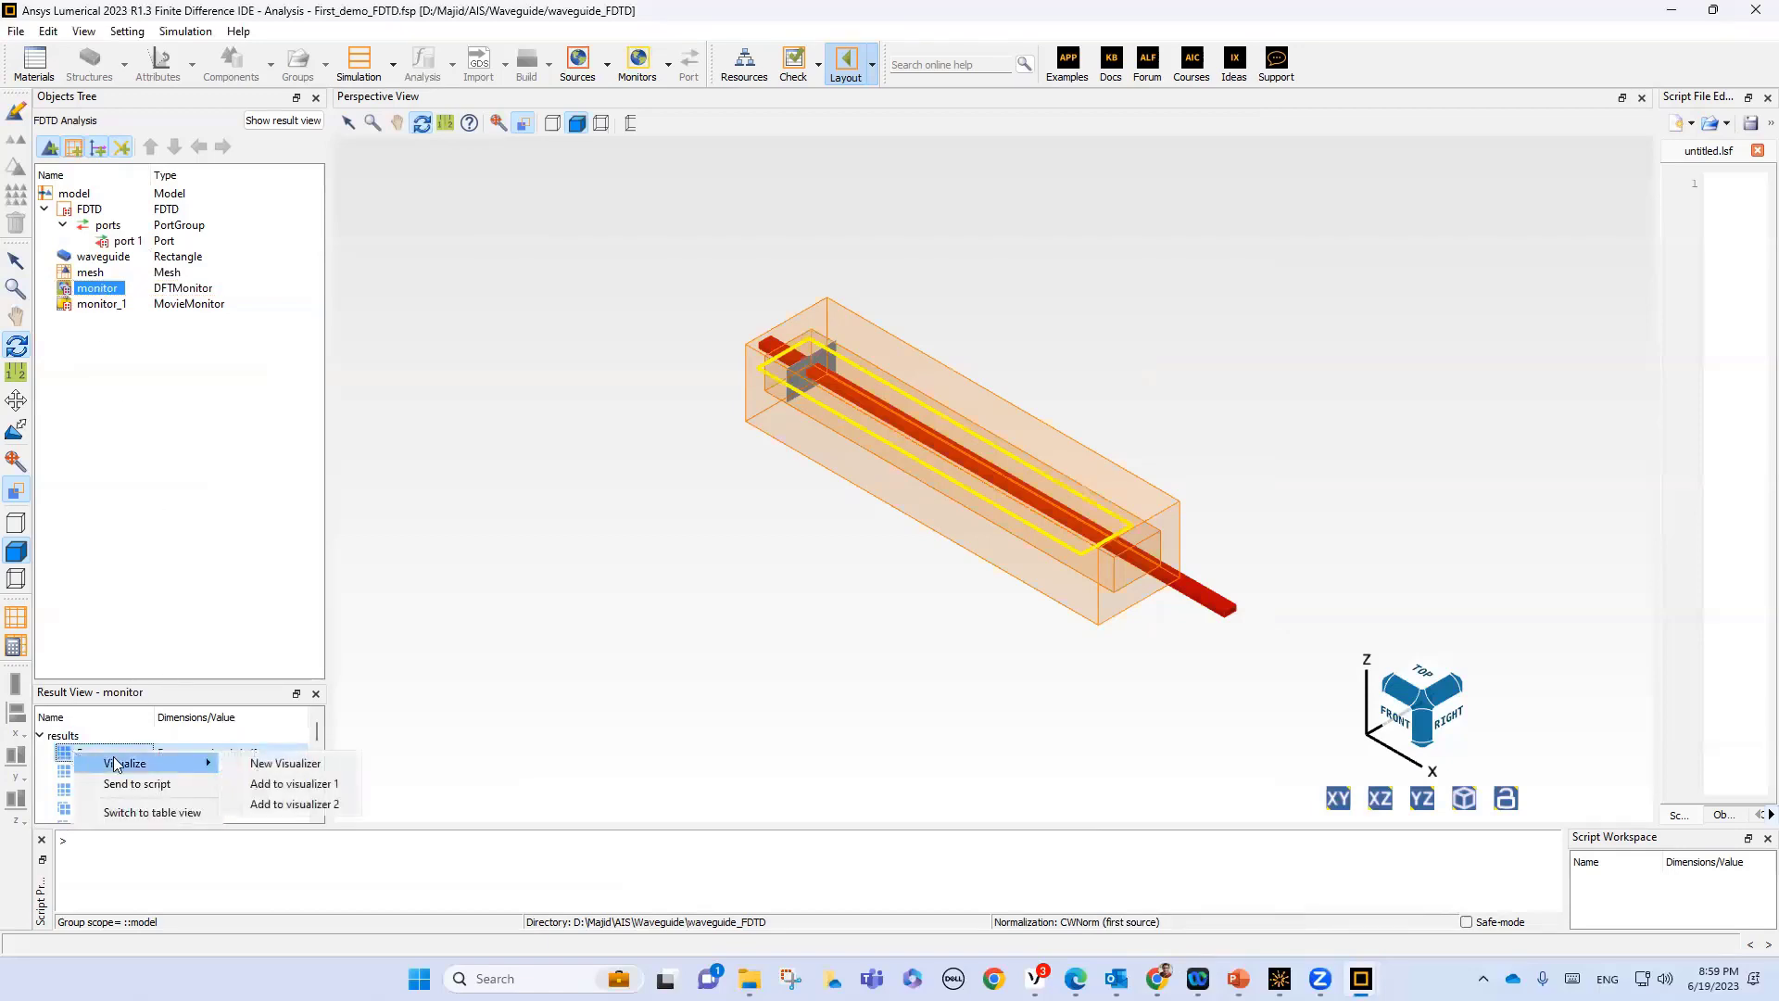
{"action": "left_click", "coordinate": [285, 765]}
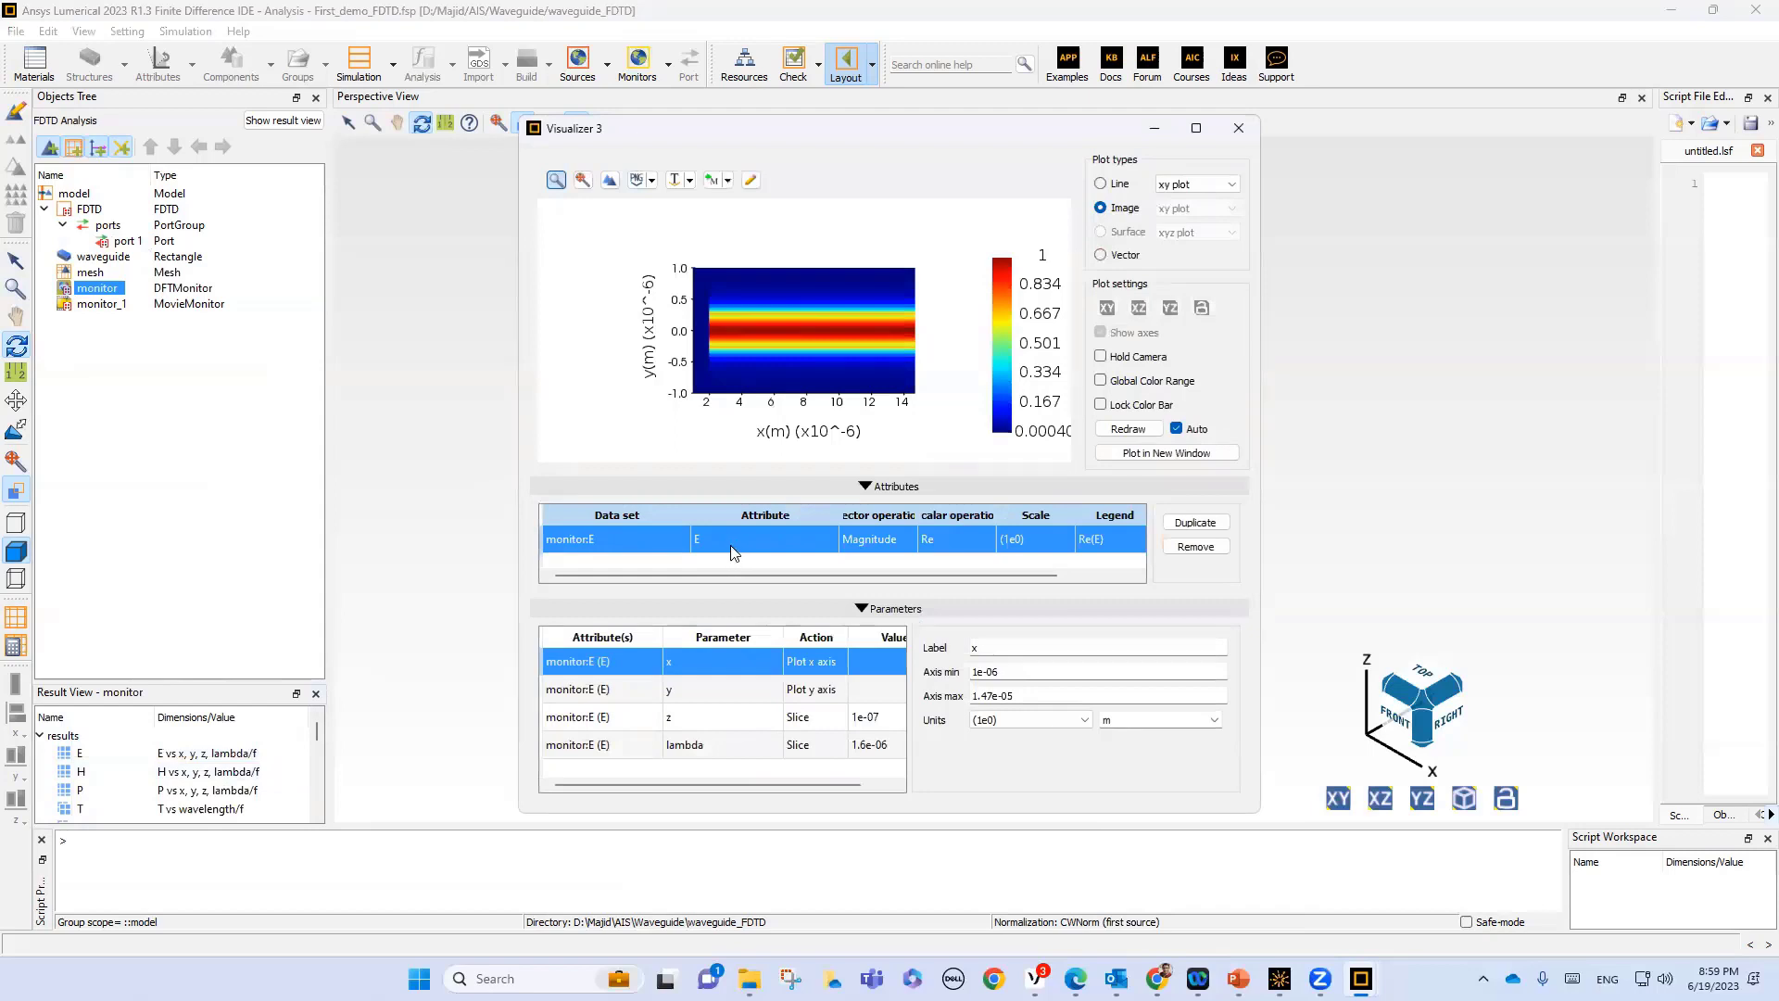
{"action": "left_click", "coordinate": [881, 543]}
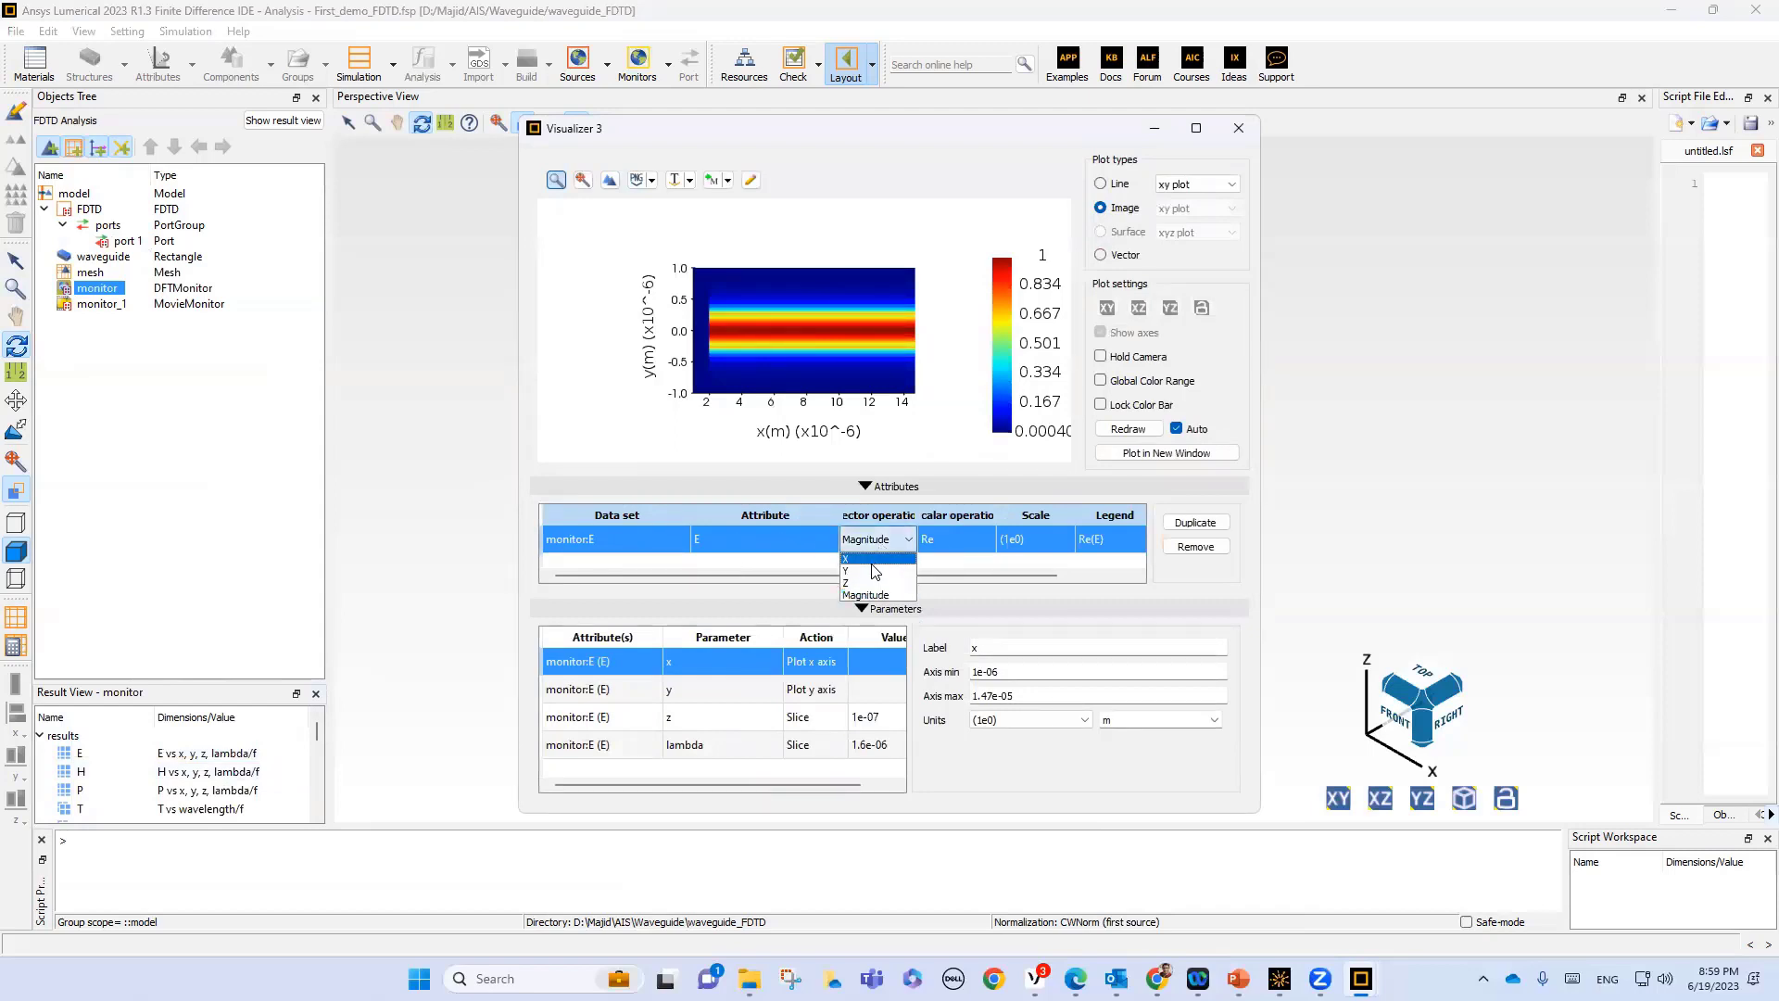
{"action": "left_click", "coordinate": [870, 570]}
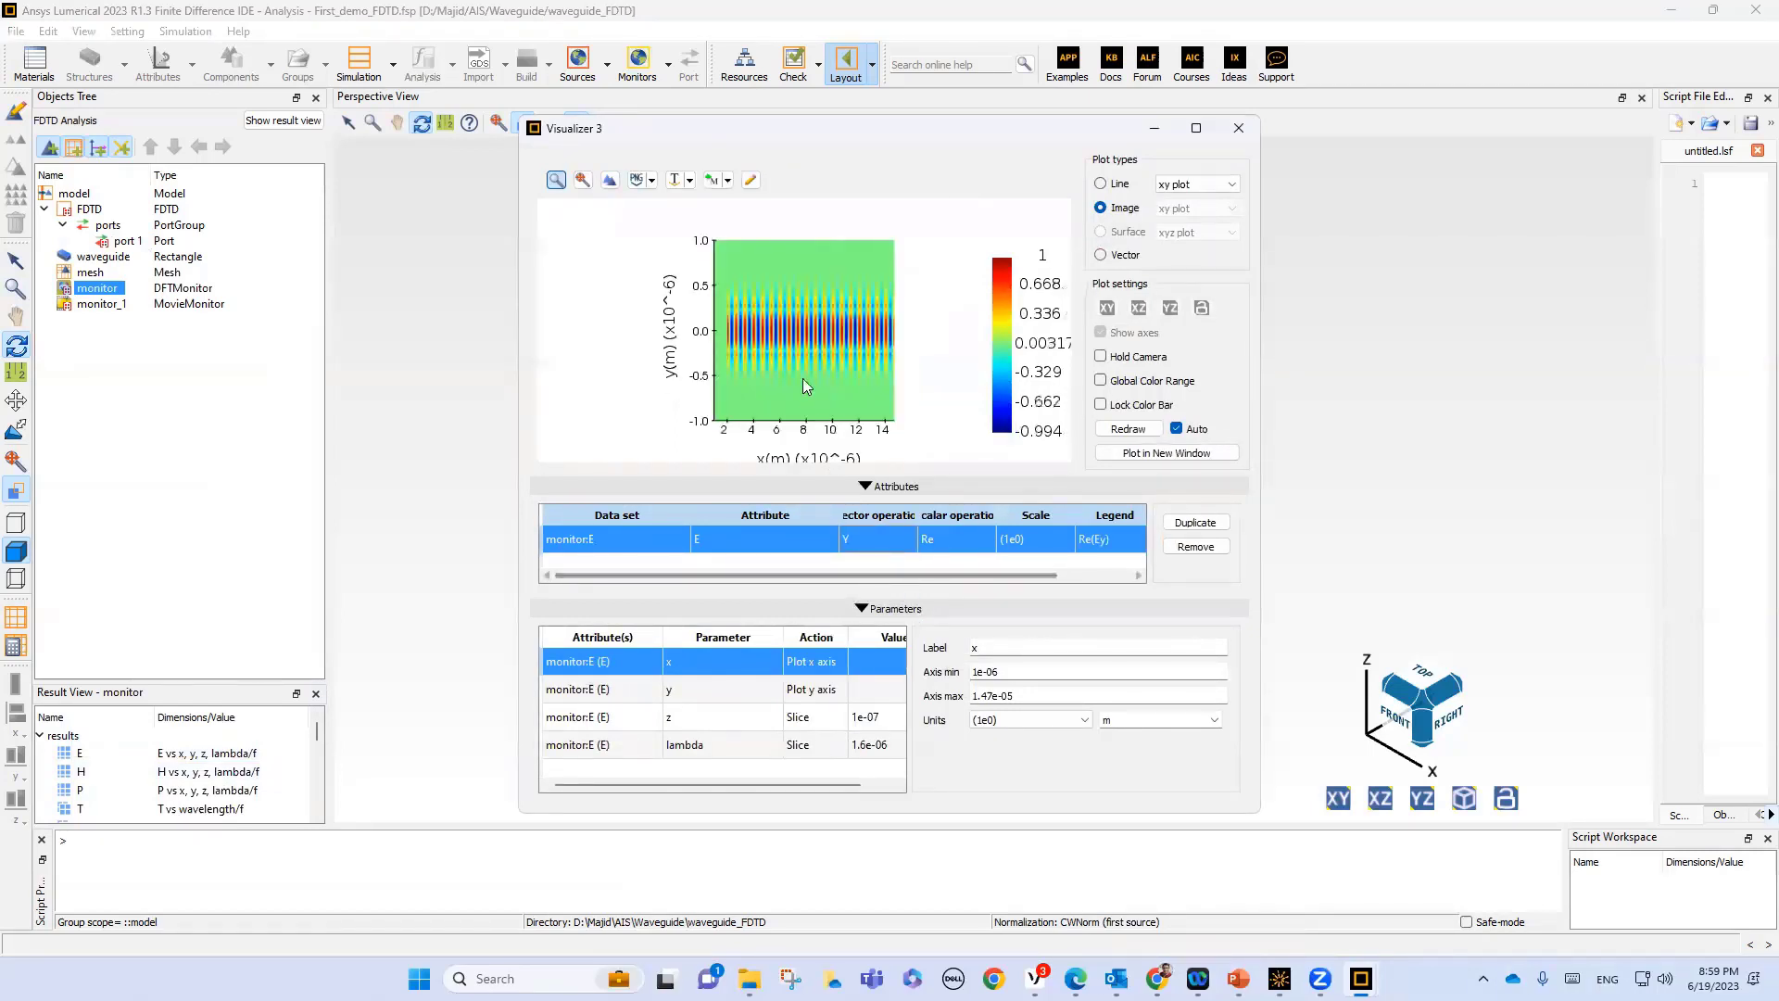
{"action": "scroll", "coordinate": [787, 352], "scroll_direction": "up", "scroll_amount": 1}
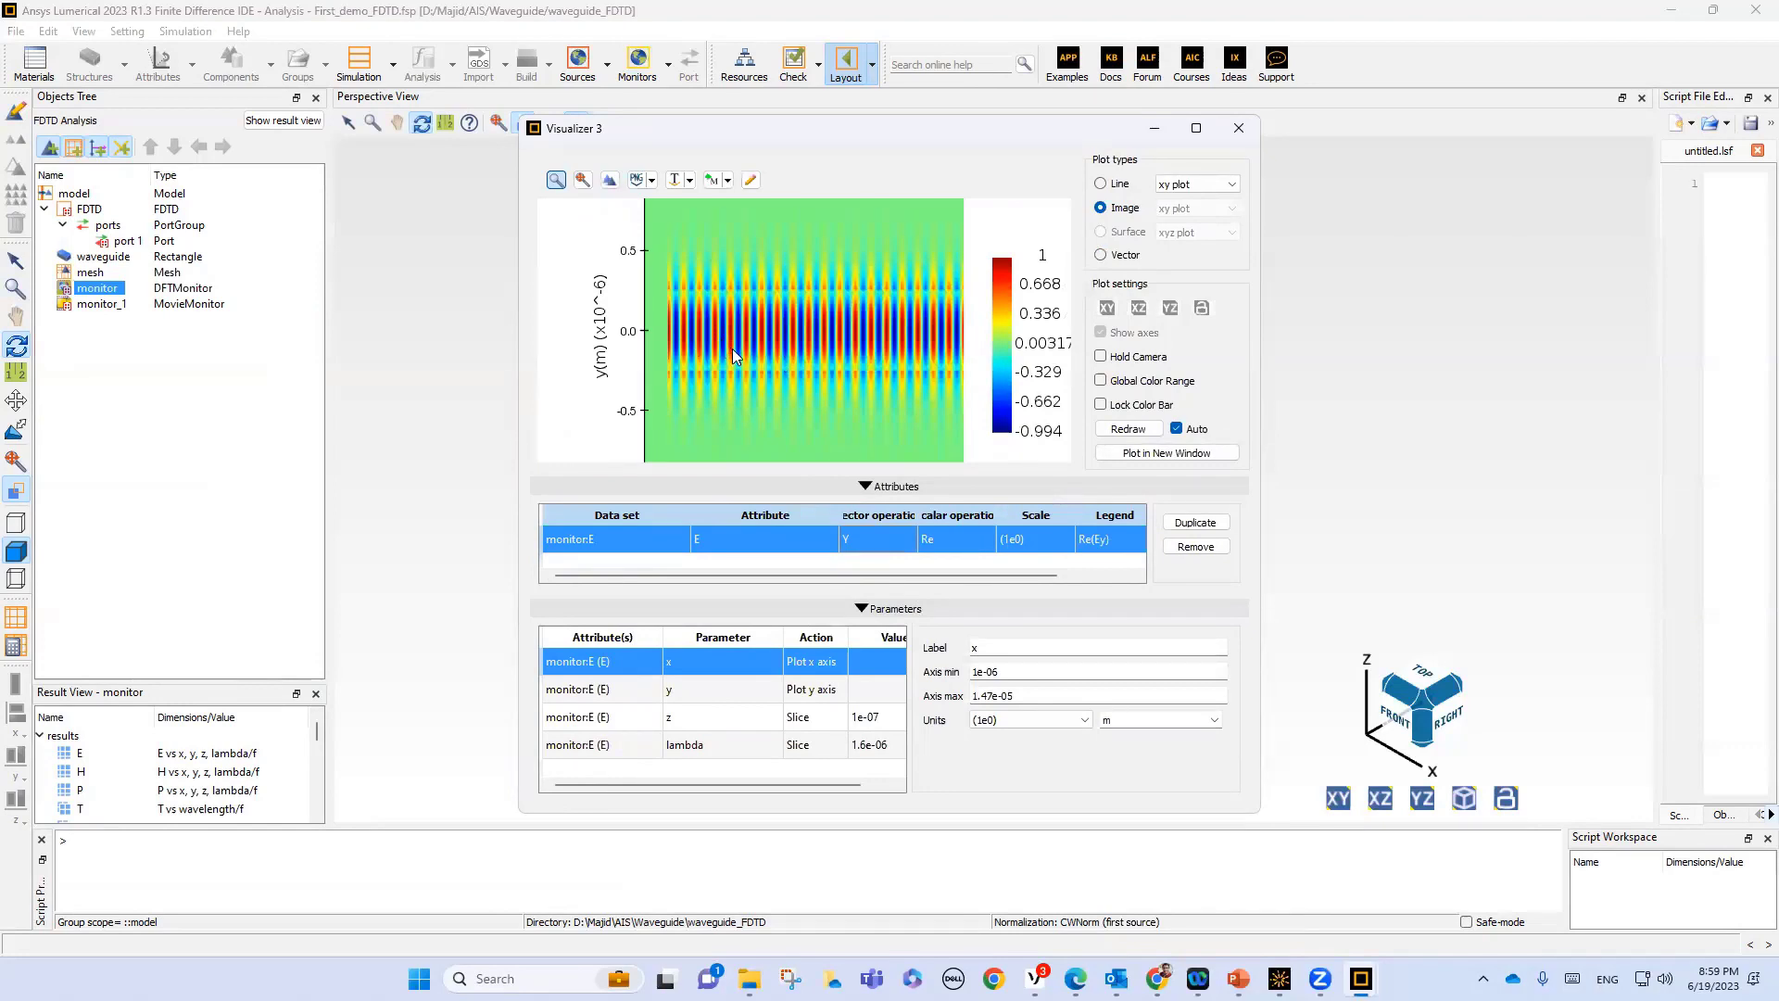
{"action": "scroll", "coordinate": [732, 351], "scroll_direction": "down", "scroll_amount": 1}
{"action": "scroll", "coordinate": [727, 393], "scroll_direction": "down", "scroll_amount": 1}
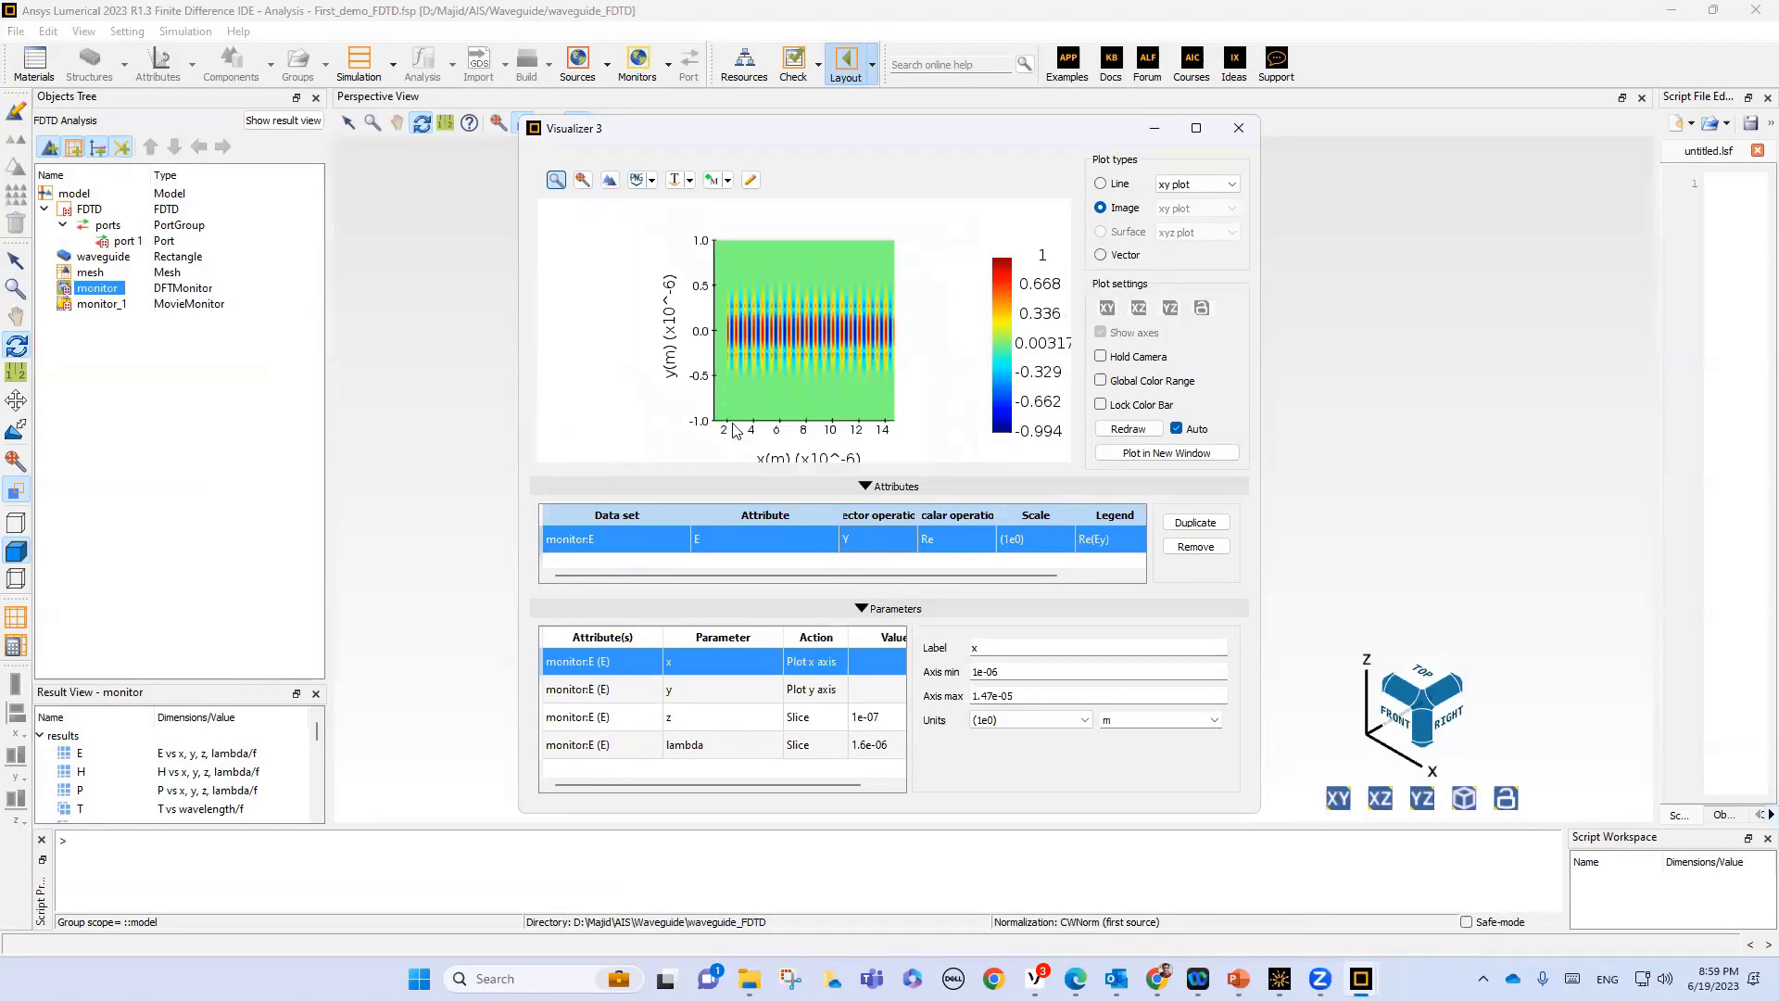
{"action": "scroll", "coordinate": [728, 339], "scroll_direction": "up", "scroll_amount": 1}
{"action": "scroll", "coordinate": [708, 338], "scroll_direction": "up", "scroll_amount": 1}
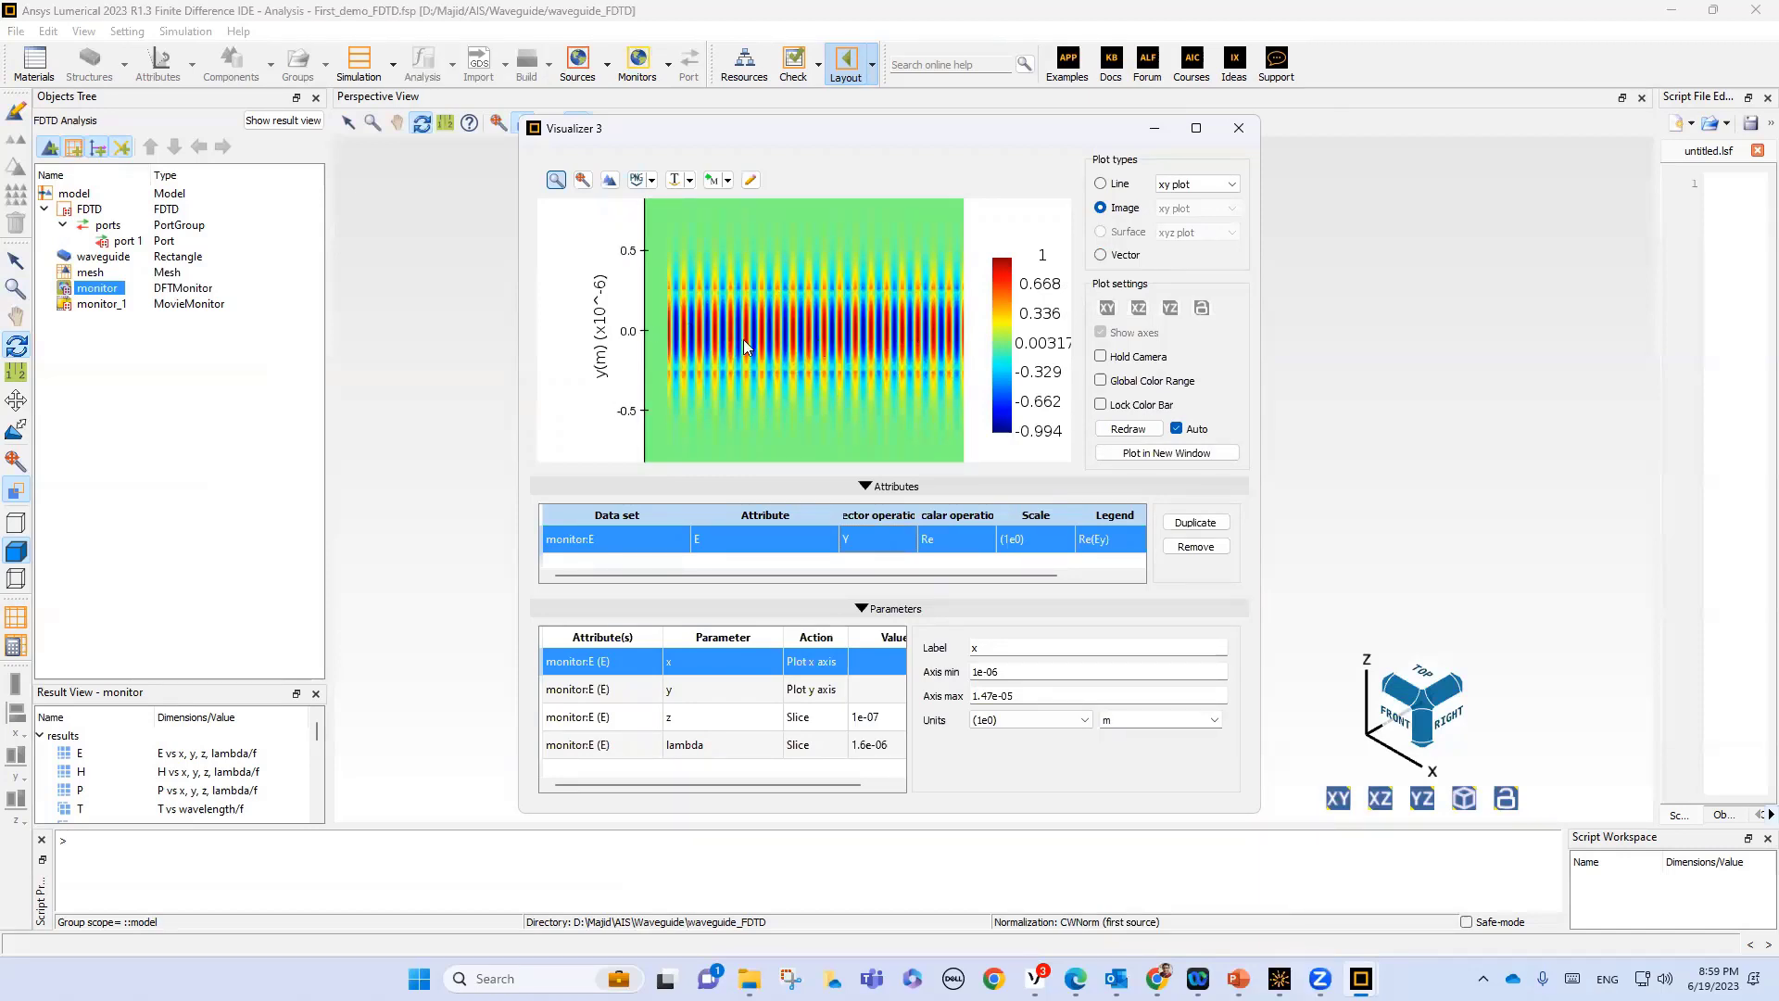
{"action": "scroll", "coordinate": [740, 339], "scroll_direction": "down", "scroll_amount": 2}
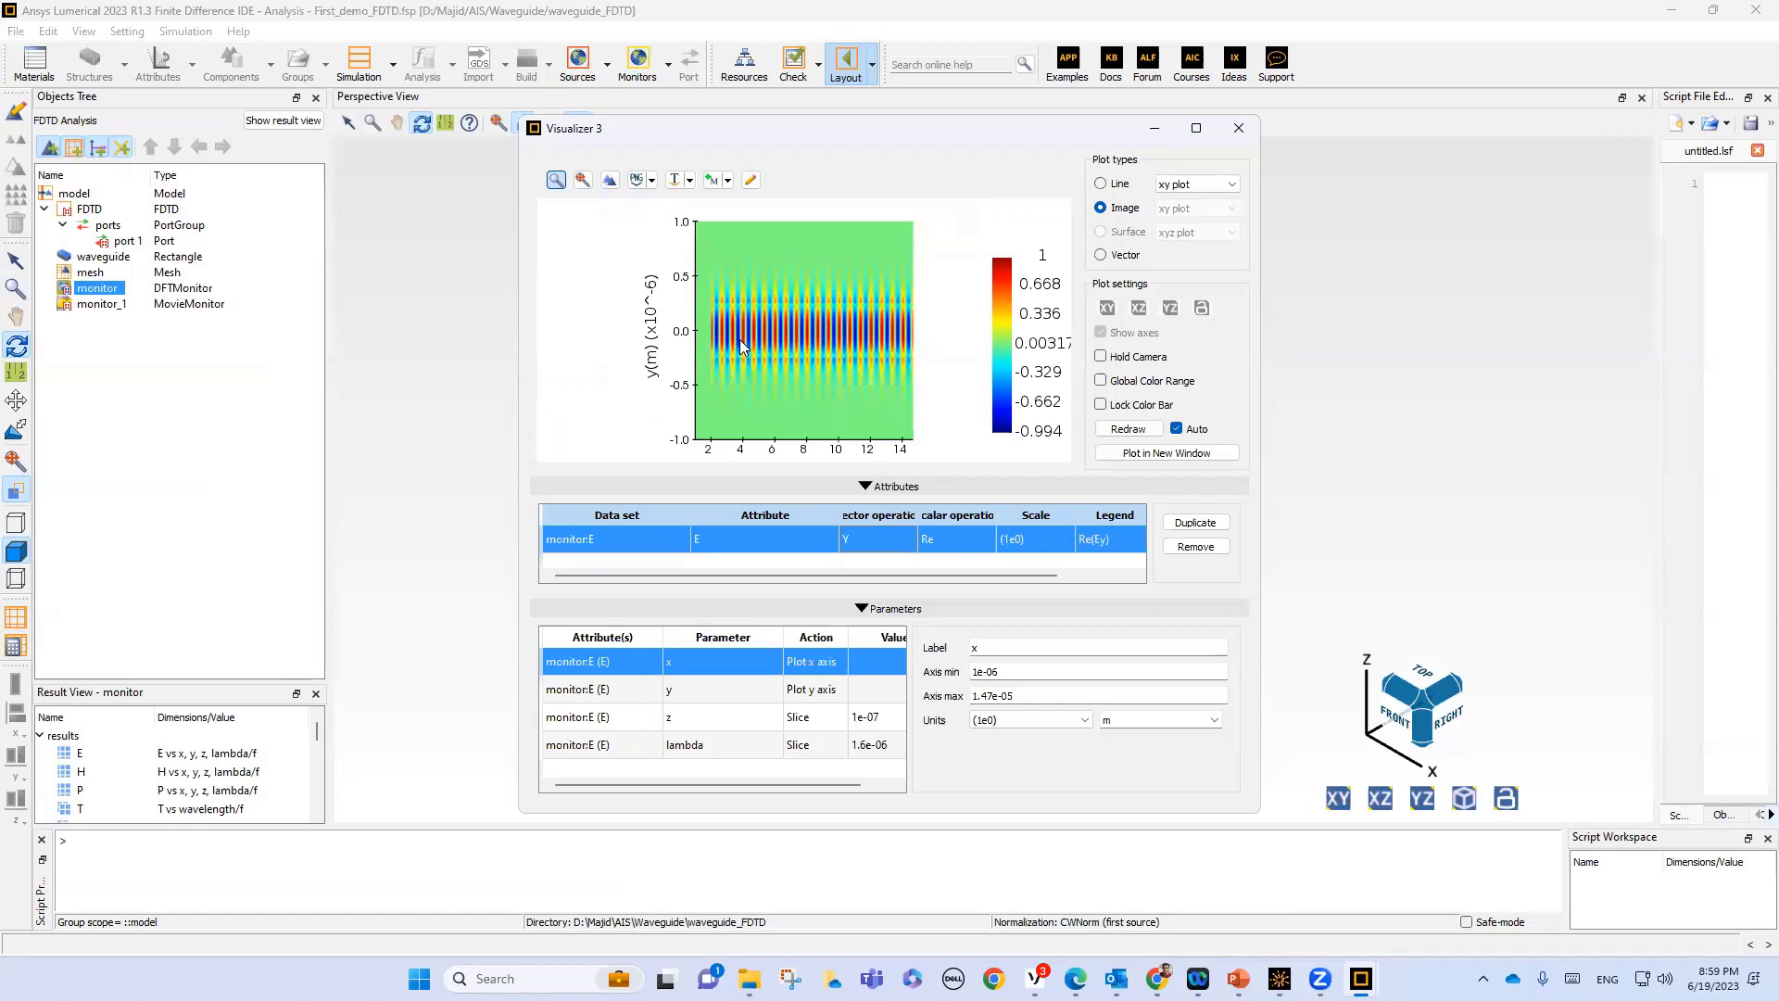
Maximize the Ey plot and step the lambda slice between 1.6 and 1.5 µm, ending at 1.5 µm
{"action": "left_click", "coordinate": [1196, 128]}
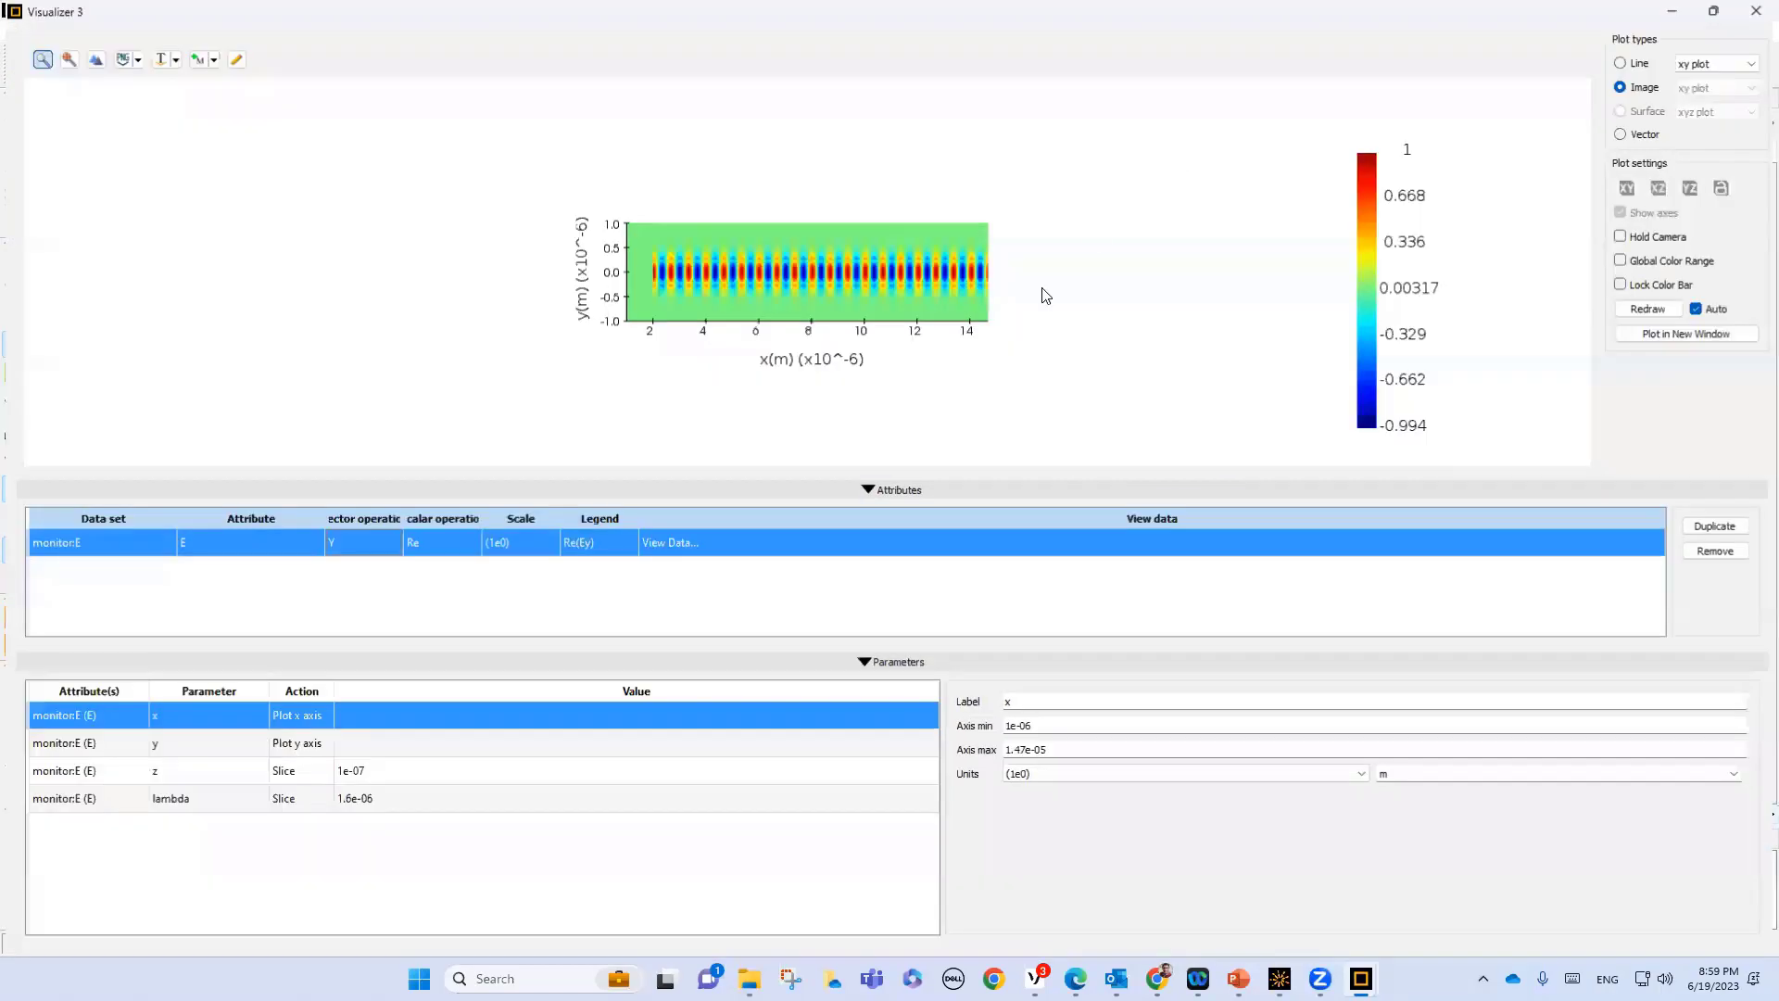
{"action": "left_click", "coordinate": [171, 802]}
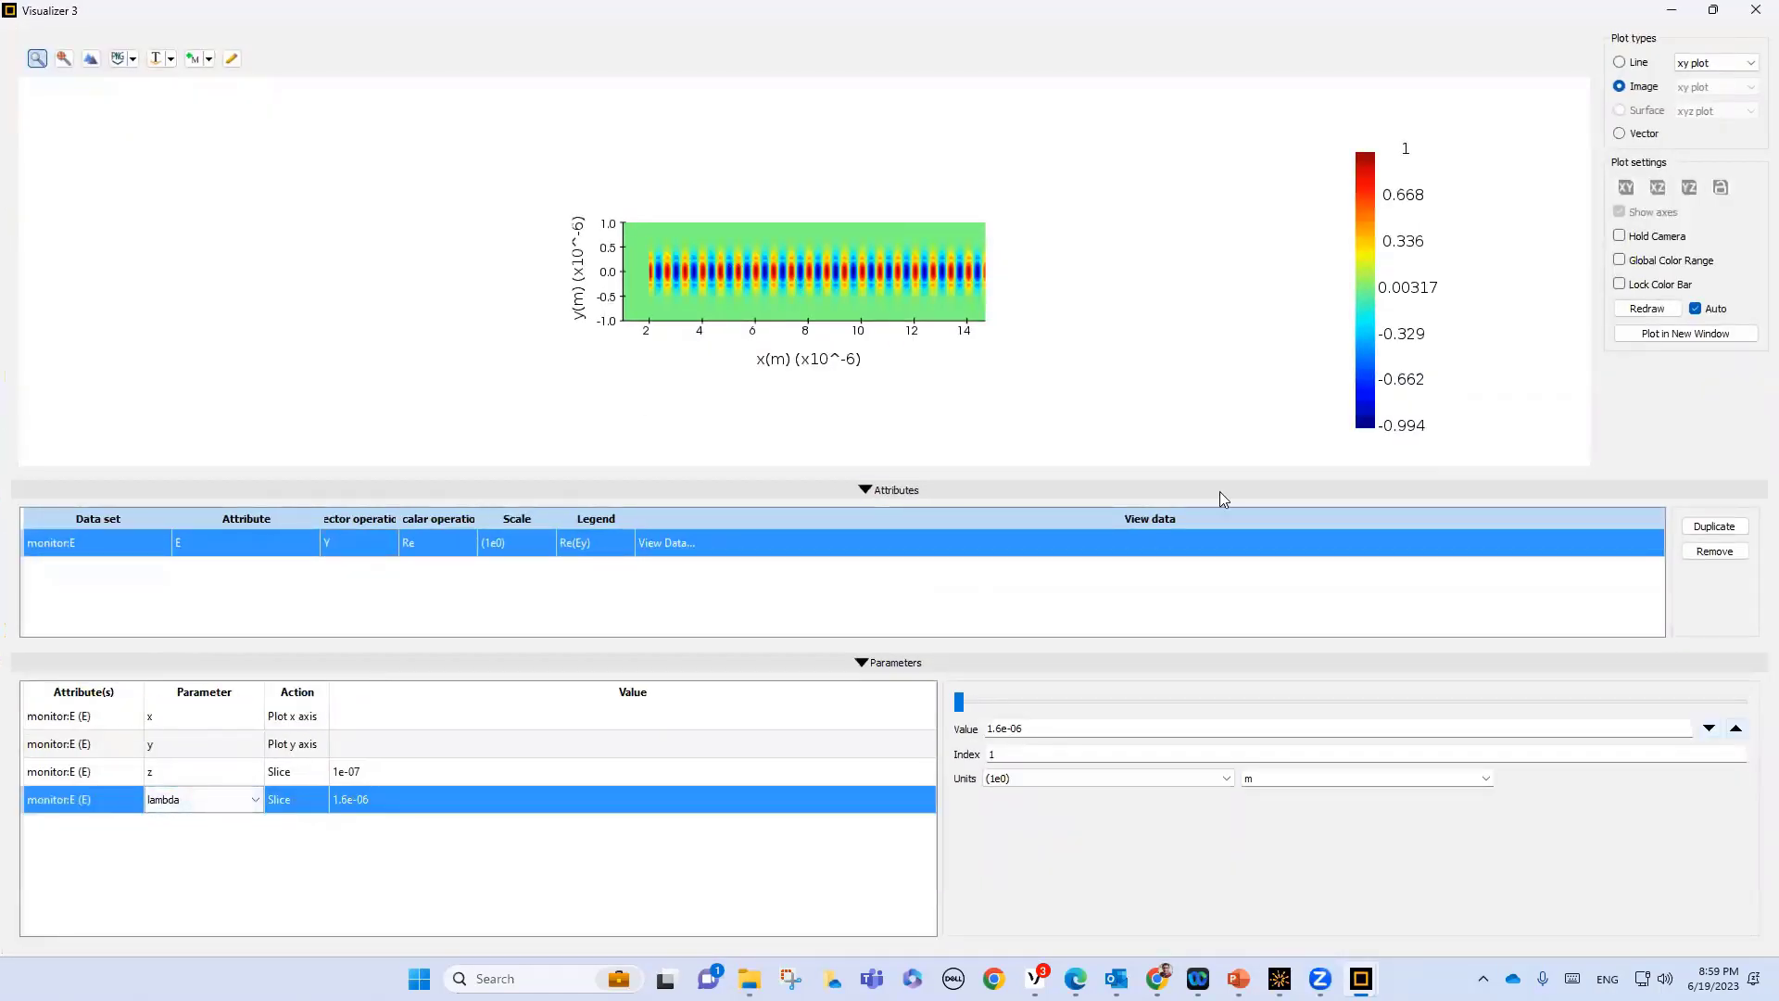
{"action": "left_click", "coordinate": [1736, 730]}
{"action": "left_click", "coordinate": [1736, 729]}
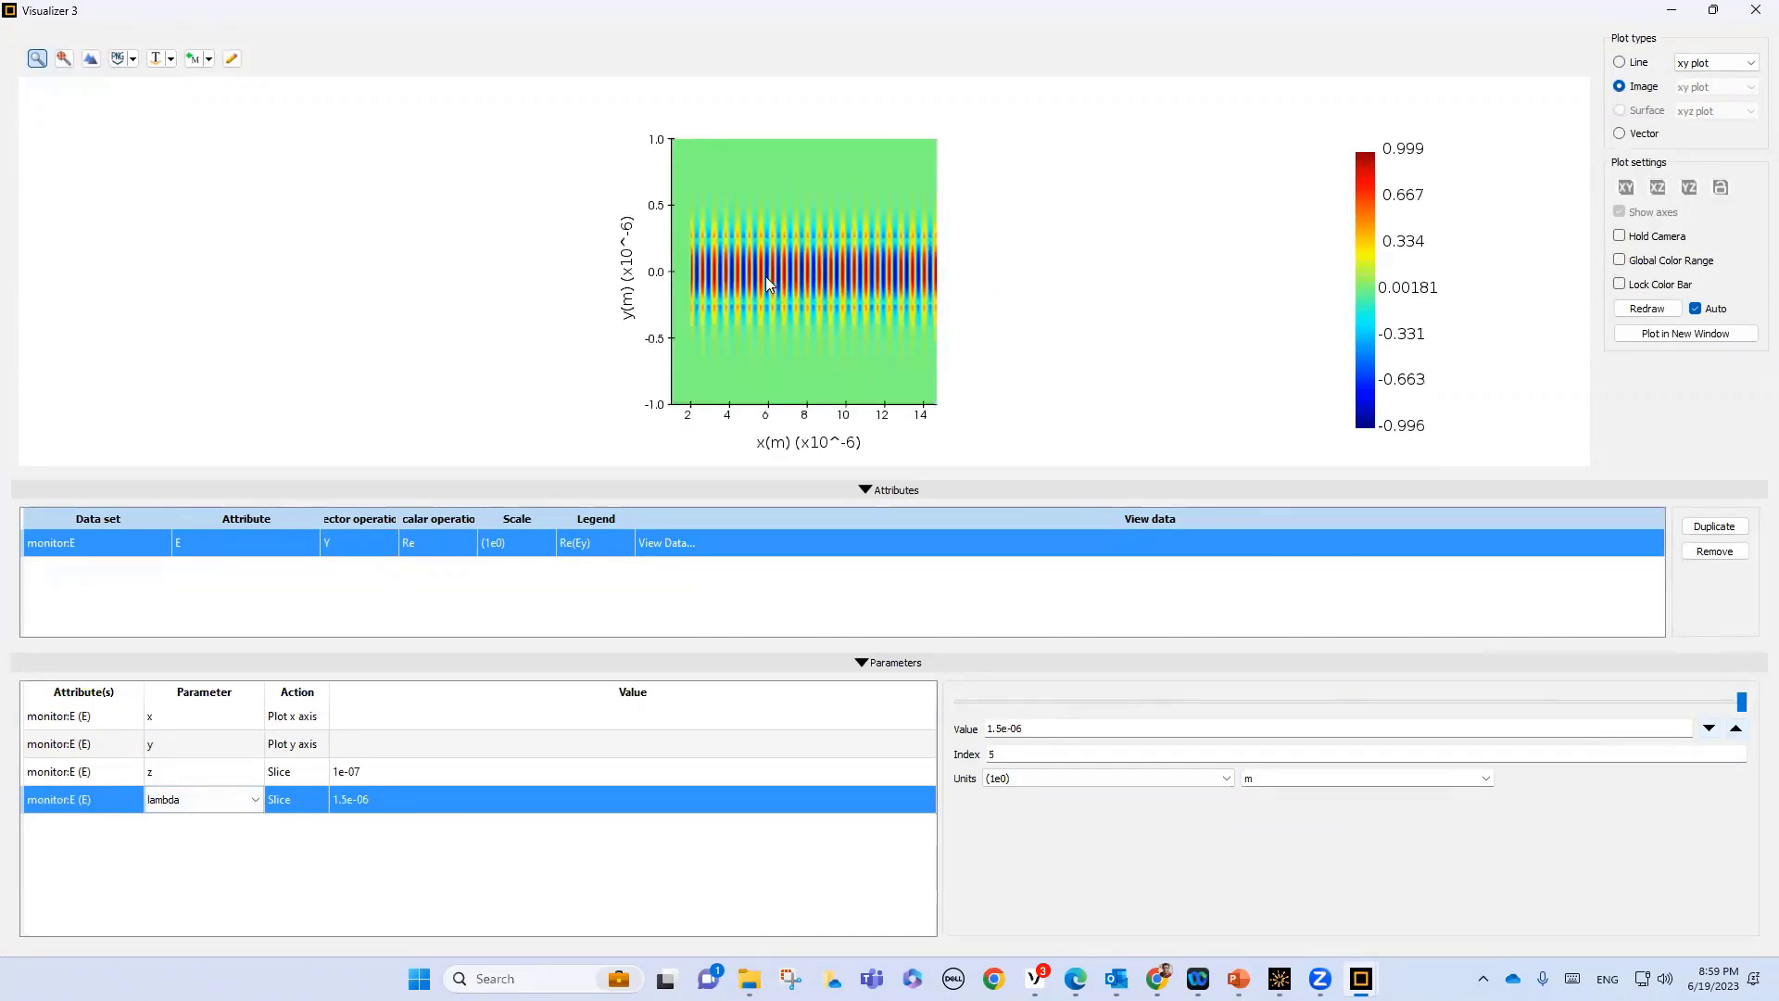
{"action": "left_click", "coordinate": [1710, 730]}
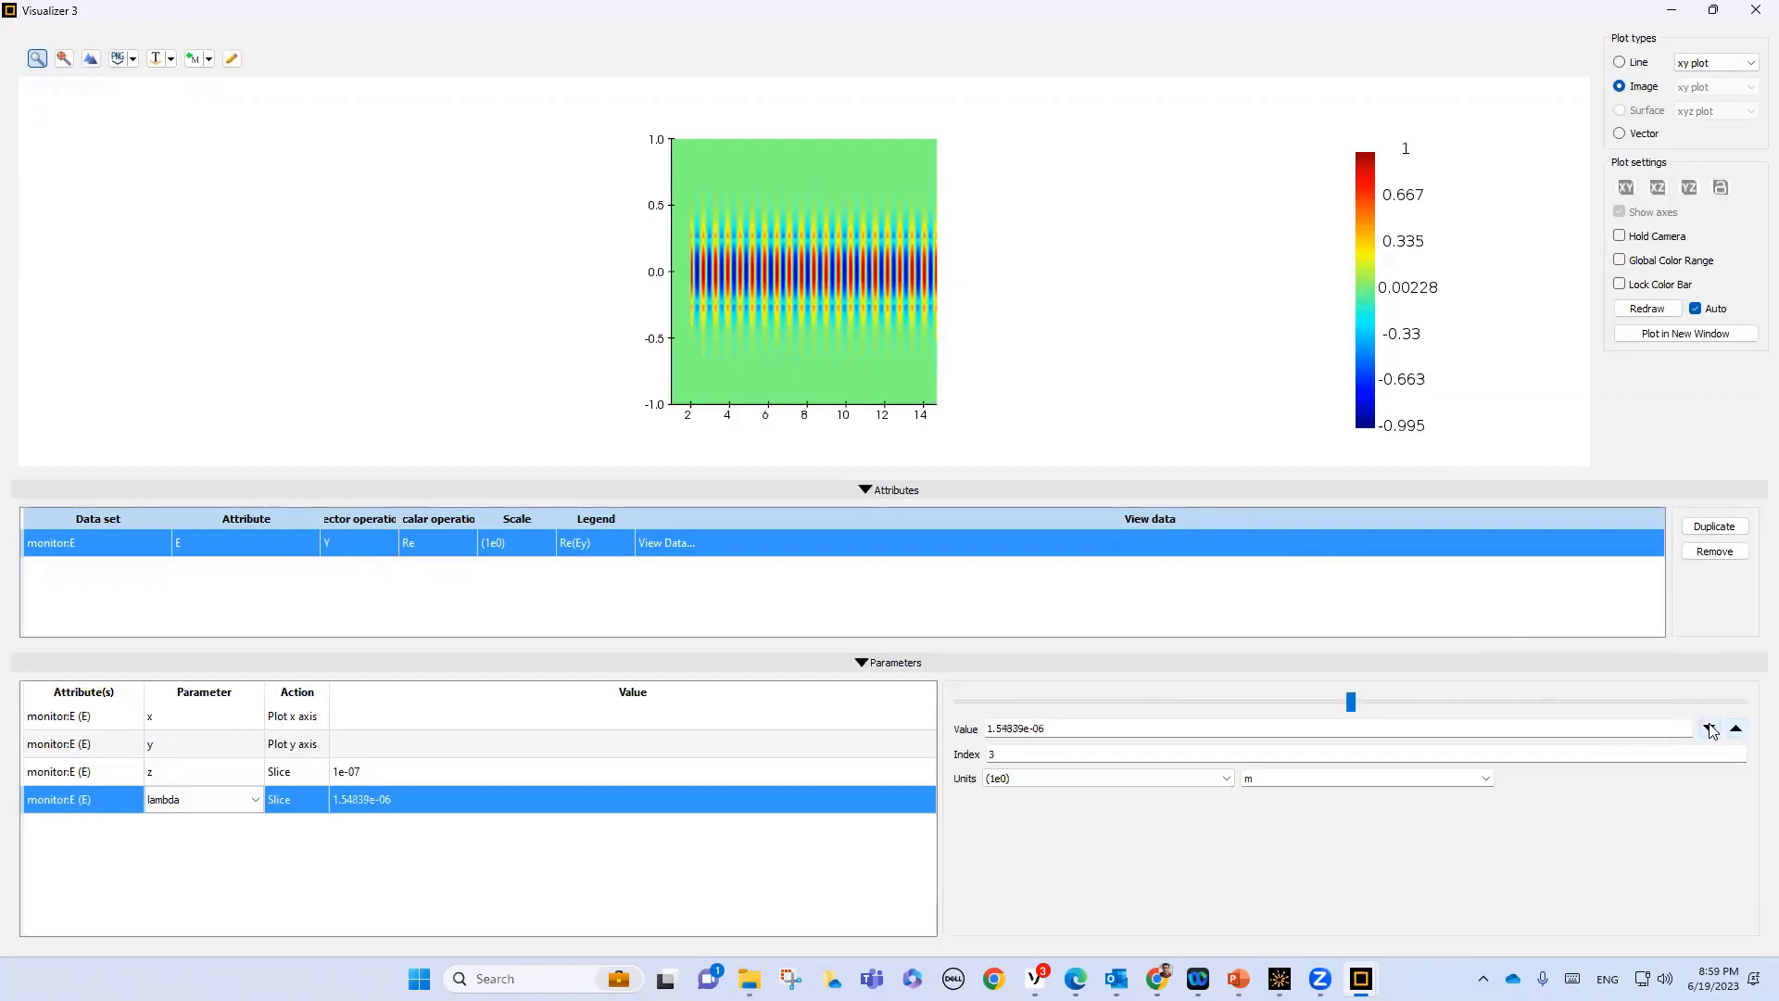
{"action": "left_click", "coordinate": [1709, 730]}
{"action": "left_click", "coordinate": [1710, 729]}
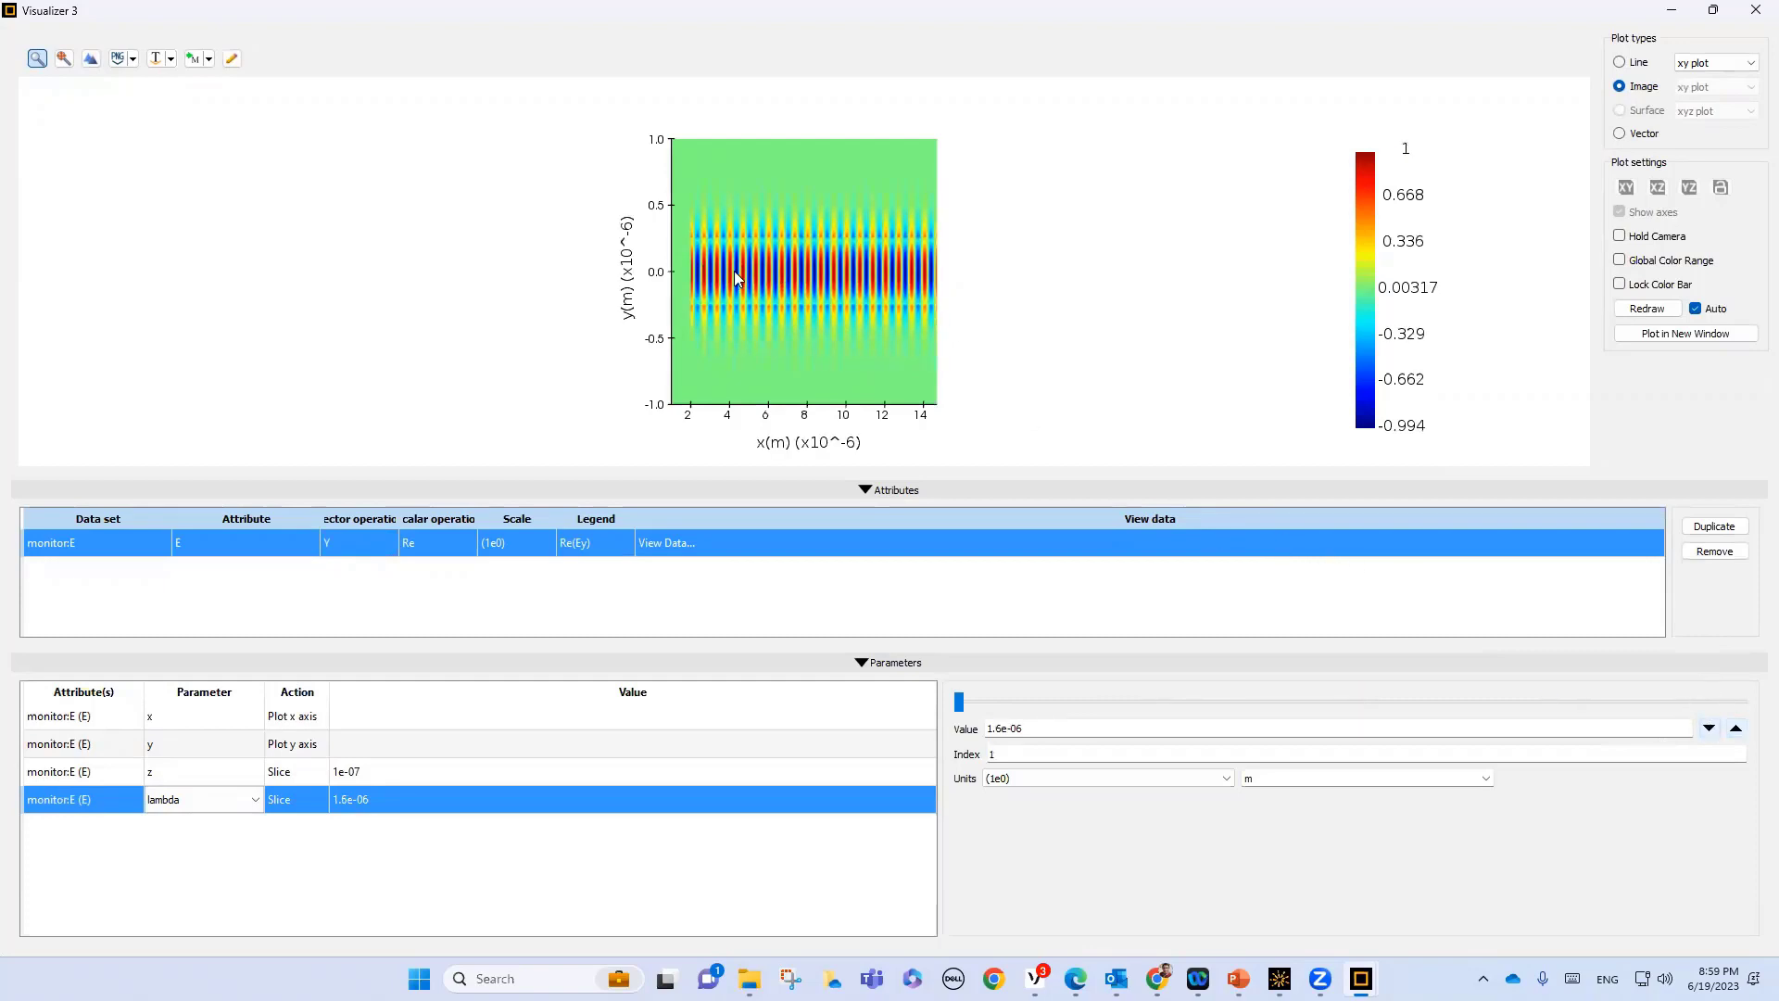
{"action": "left_click", "coordinate": [1737, 730]}
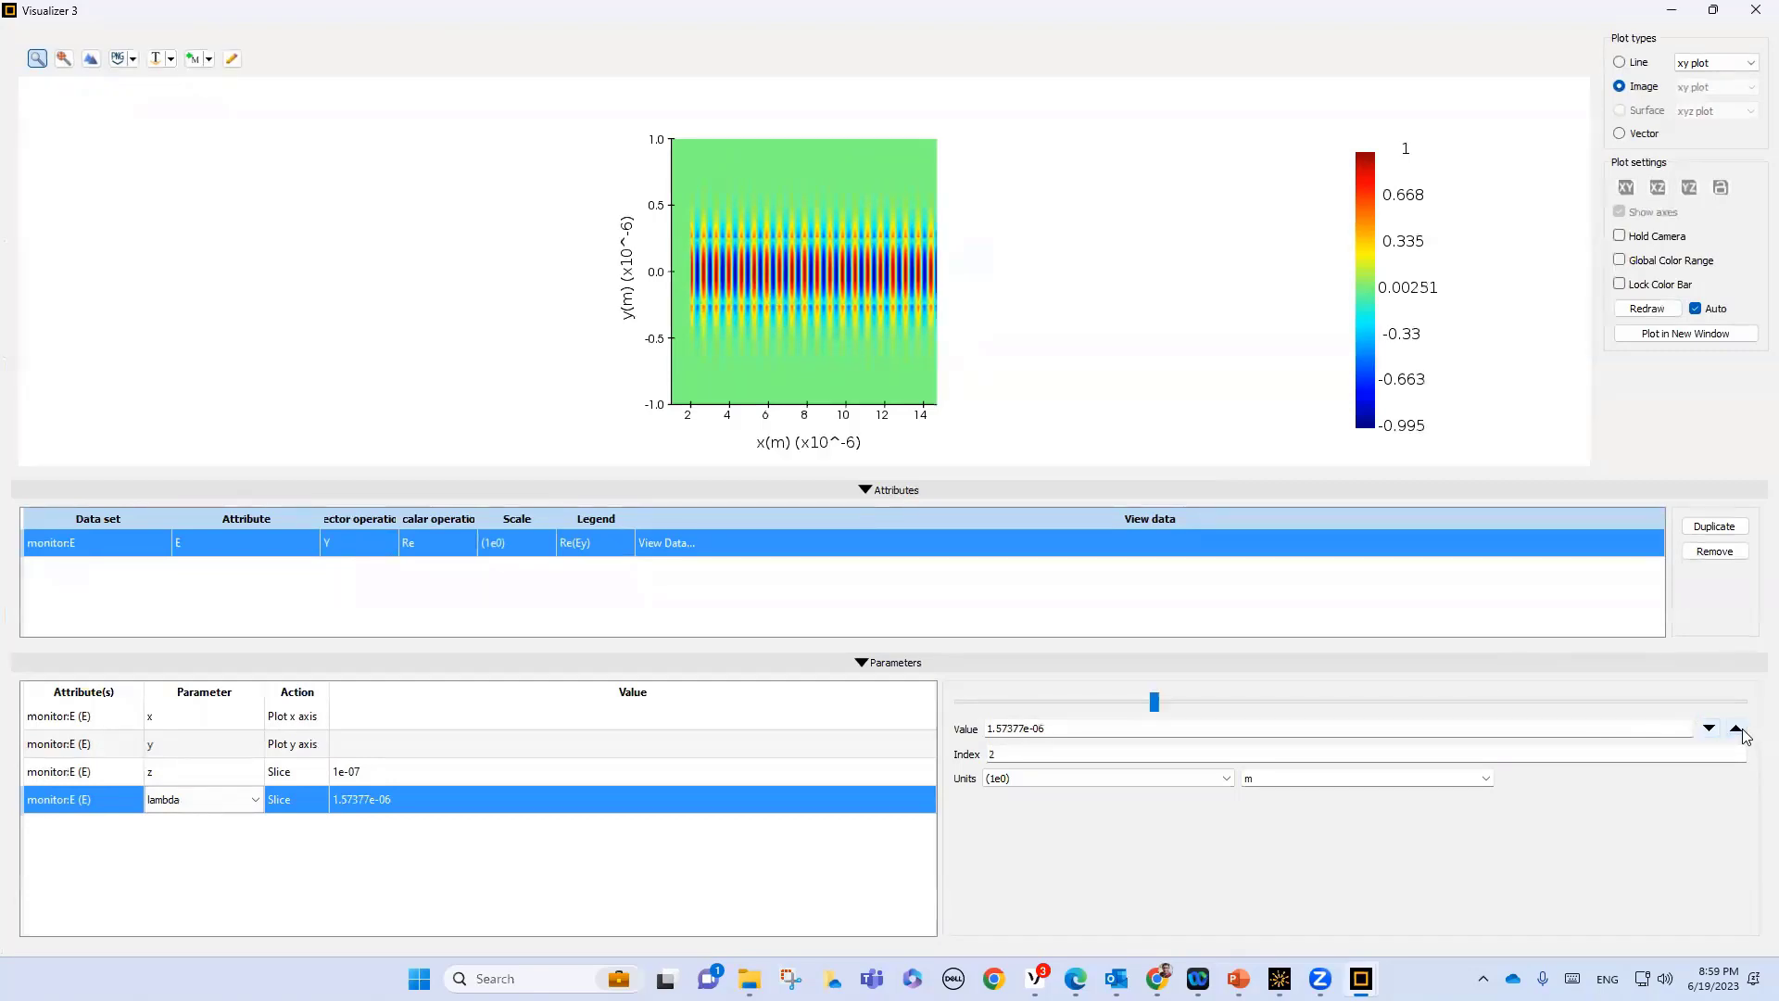
{"action": "left_click", "coordinate": [1738, 729]}
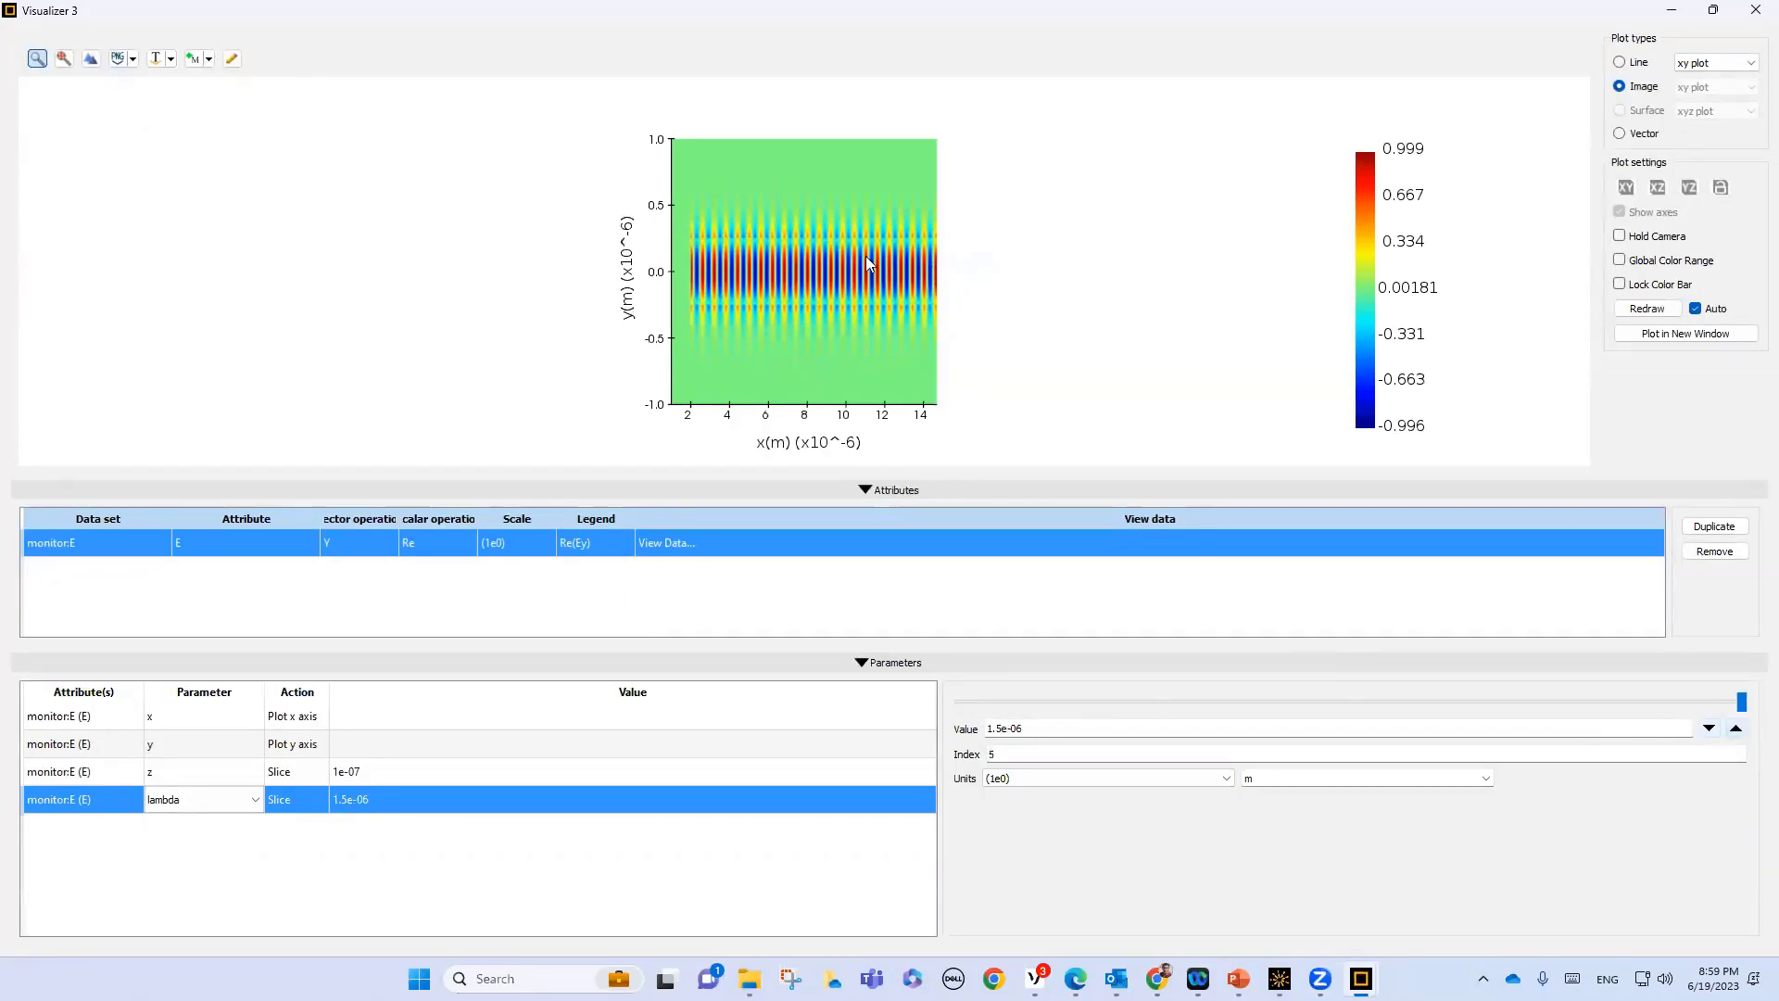
Close the visualizer, select monitor_1, and play First_demo_FDTD_monitor_1.m1v from waveguide_FDTD
{"action": "left_click", "coordinate": [1754, 13]}
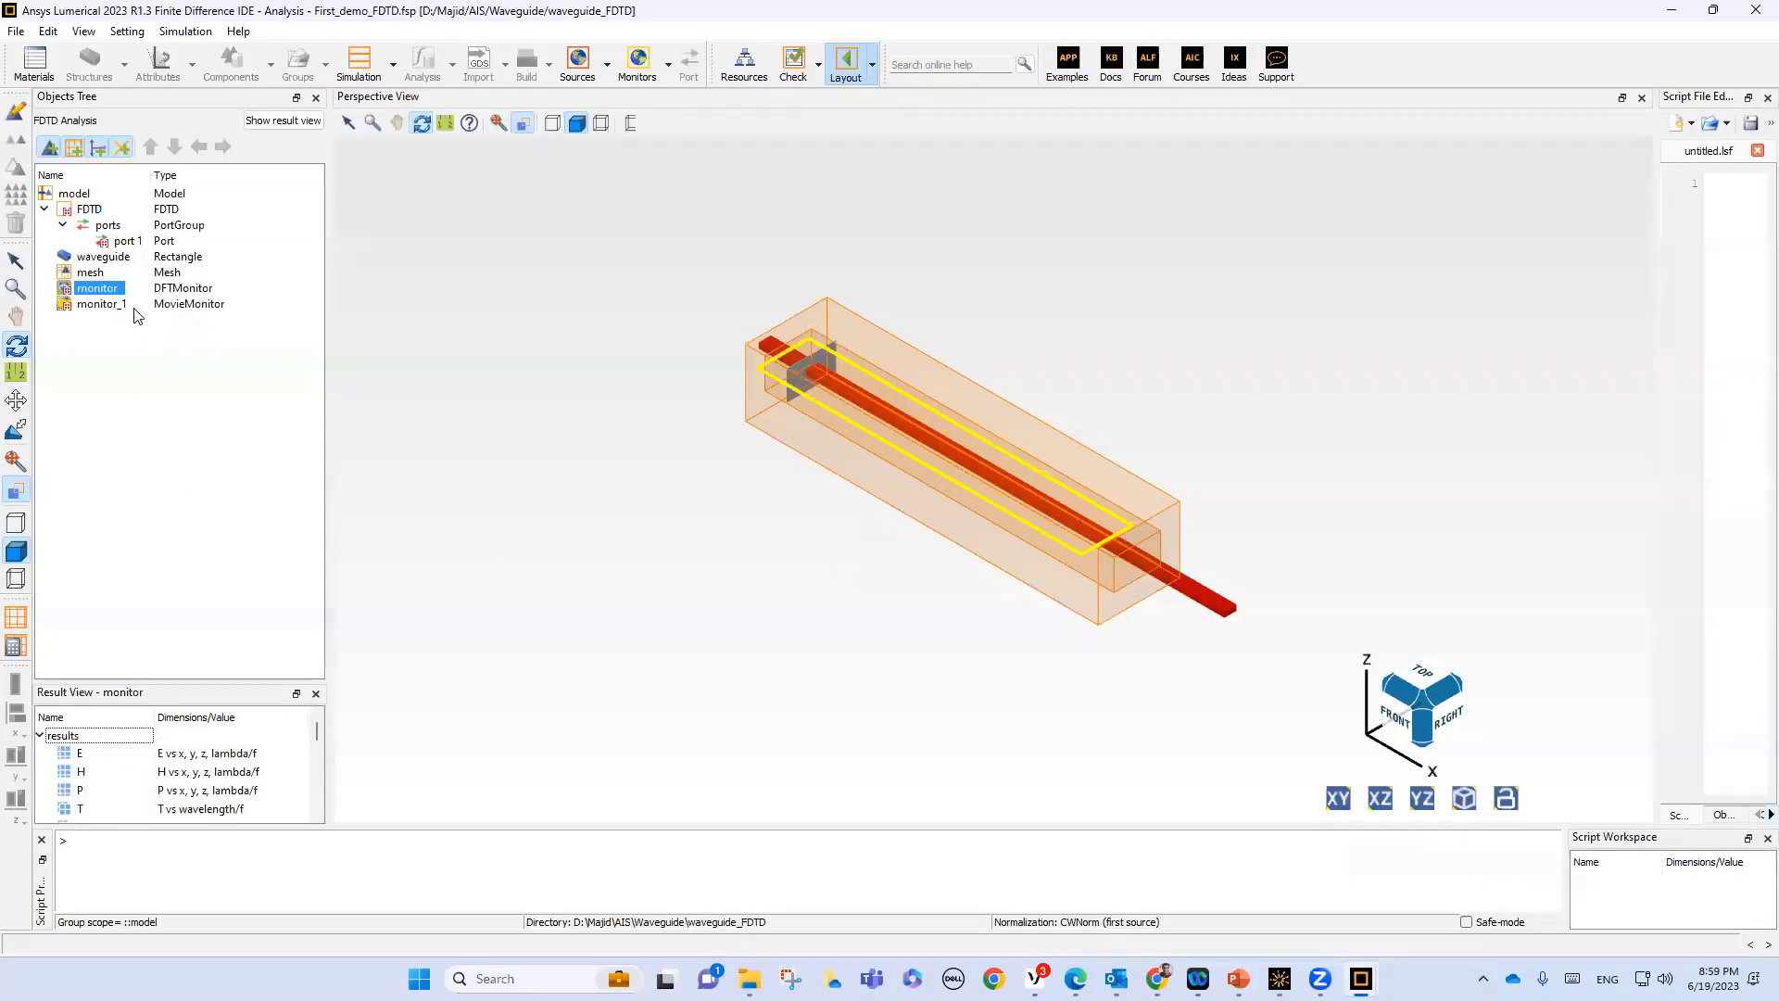
{"action": "left_click", "coordinate": [101, 305]}
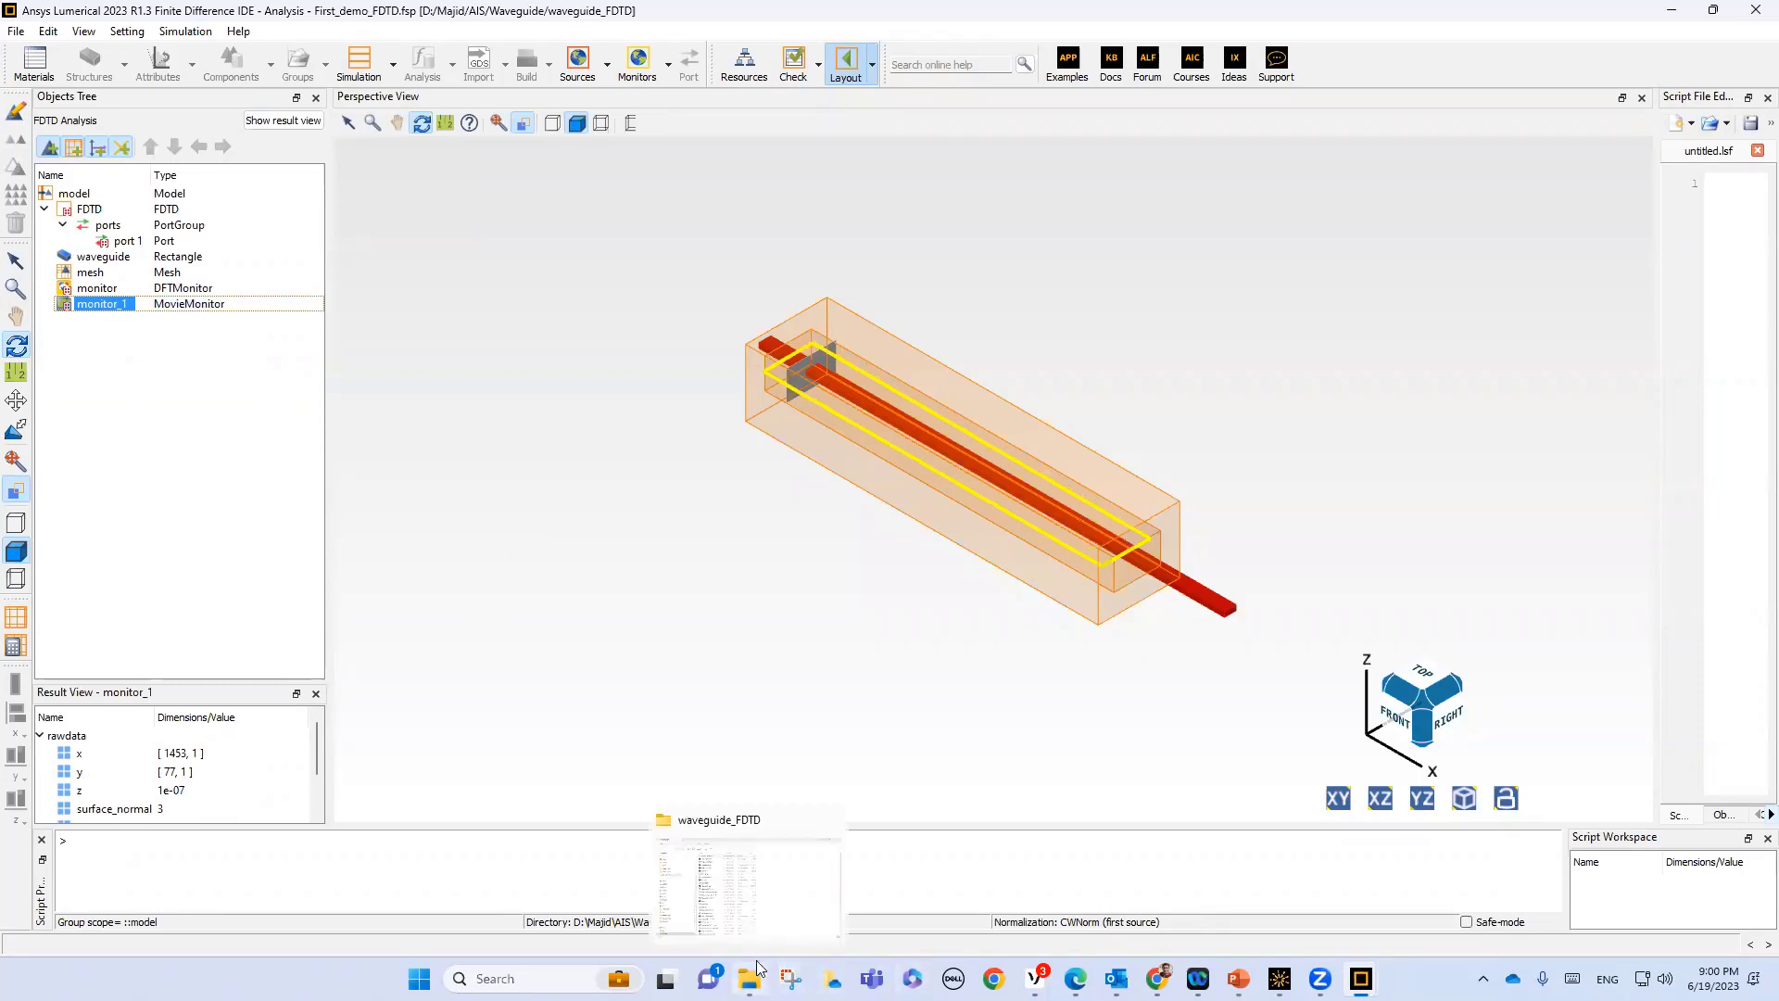
{"action": "left_click", "coordinate": [790, 890]}
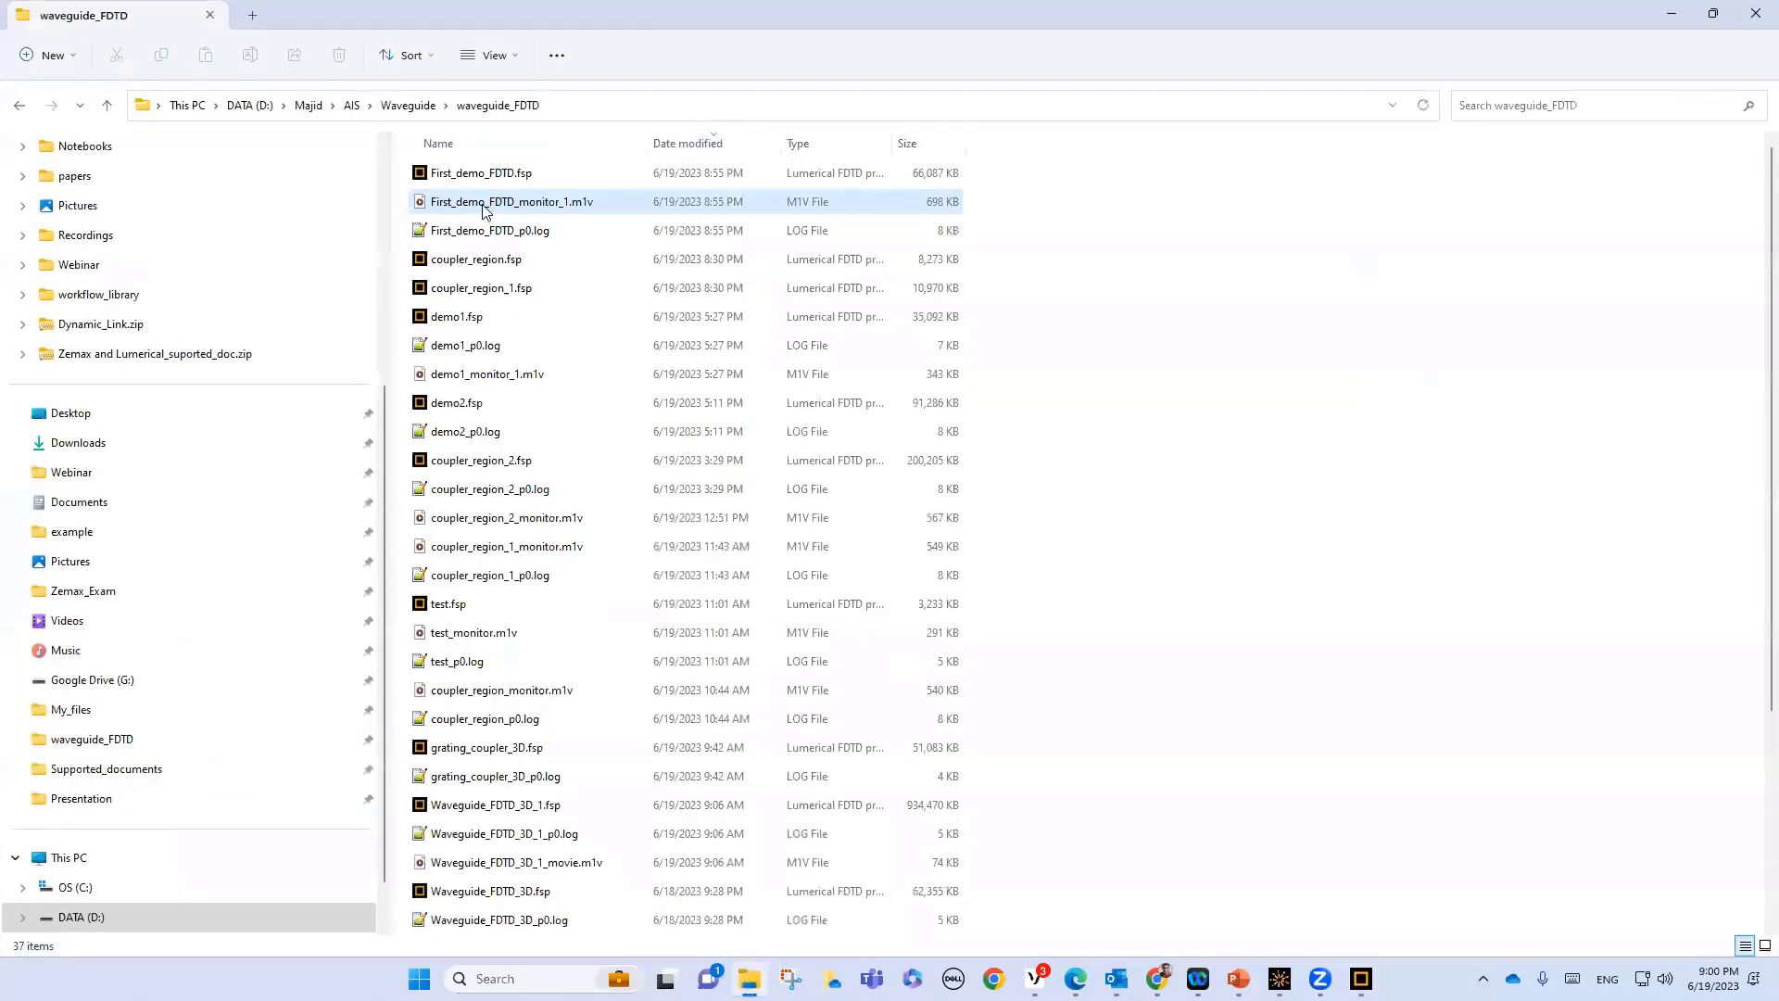
{"action": "right_click", "coordinate": [483, 211]}
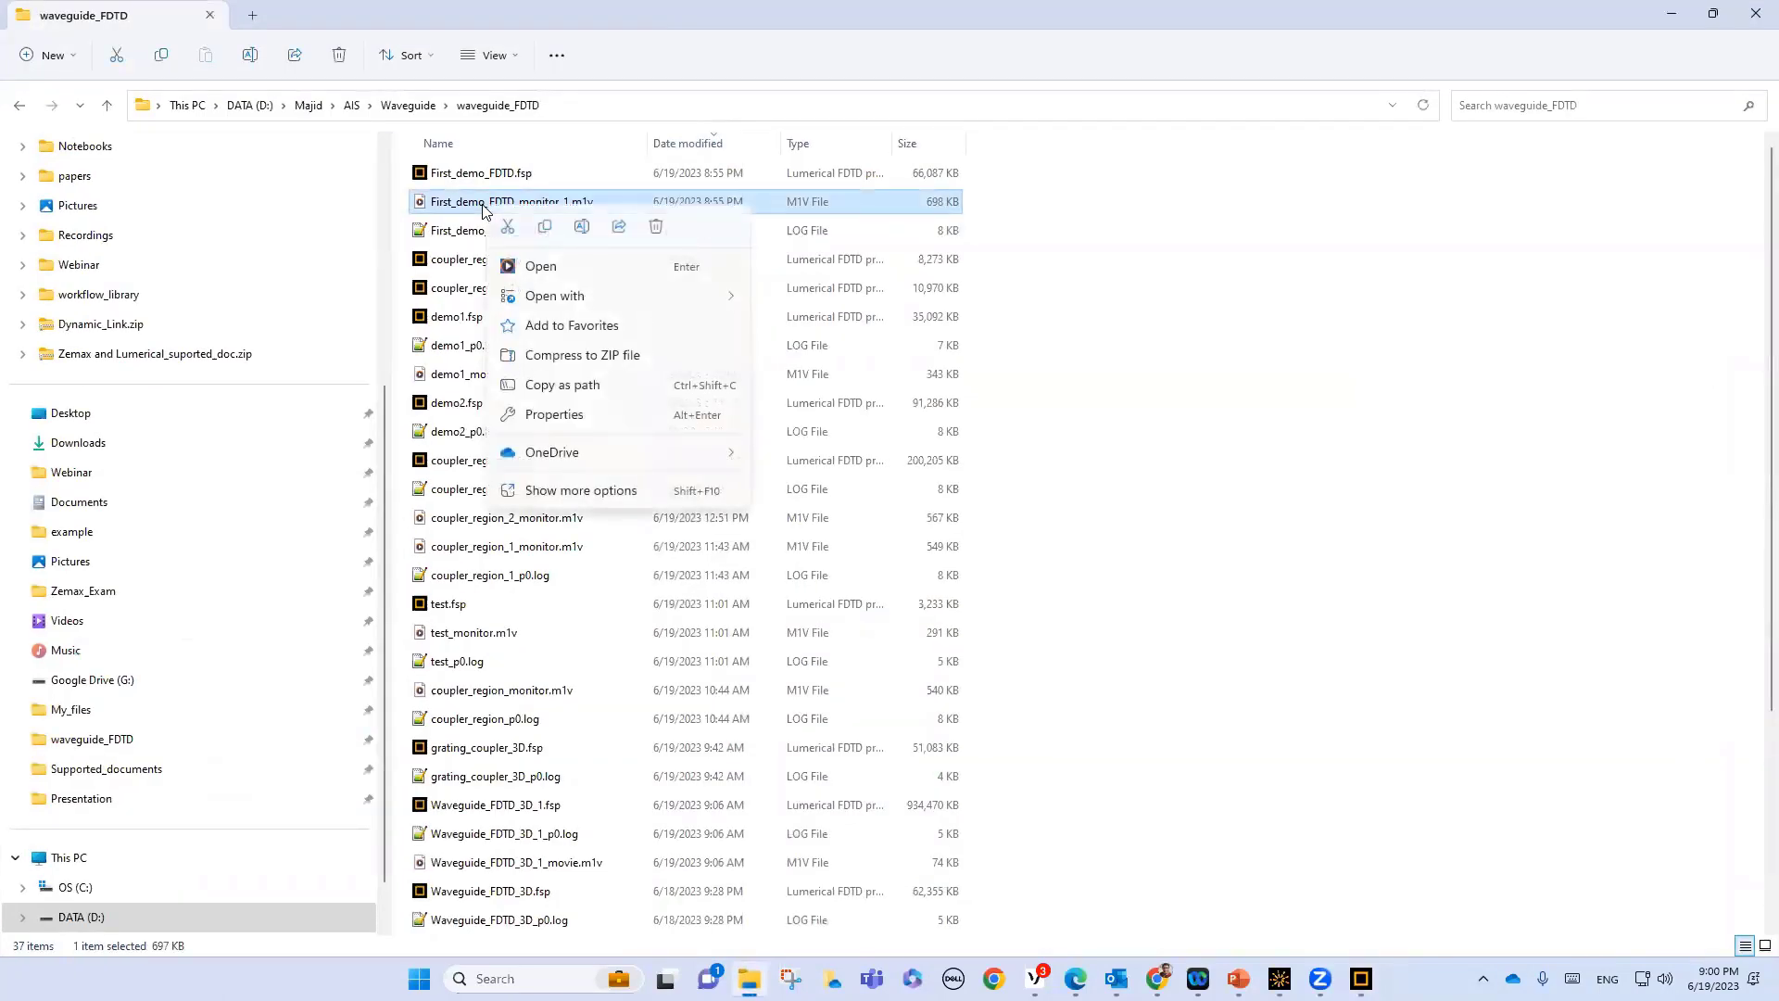
{"action": "left_click", "coordinate": [577, 267]}
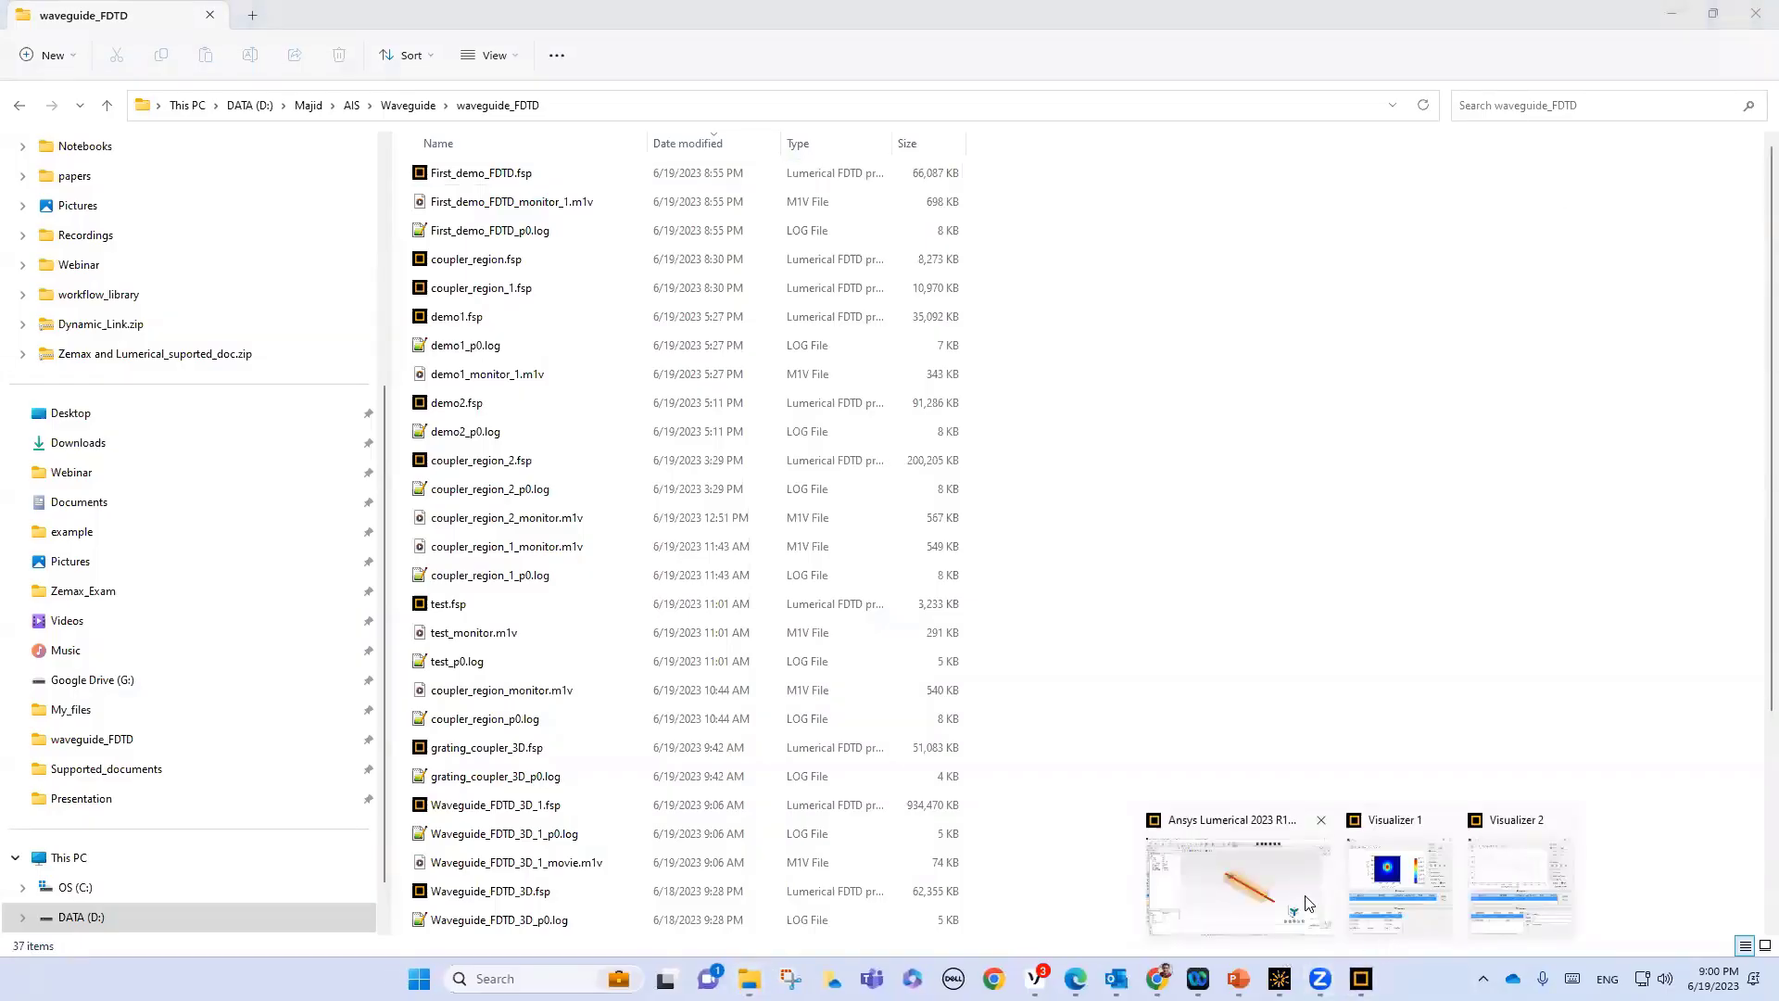
Back in Lumerical, inspect port 1's neff, then the DFT monitor and monitor_1 results
{"action": "left_click", "coordinate": [1307, 904]}
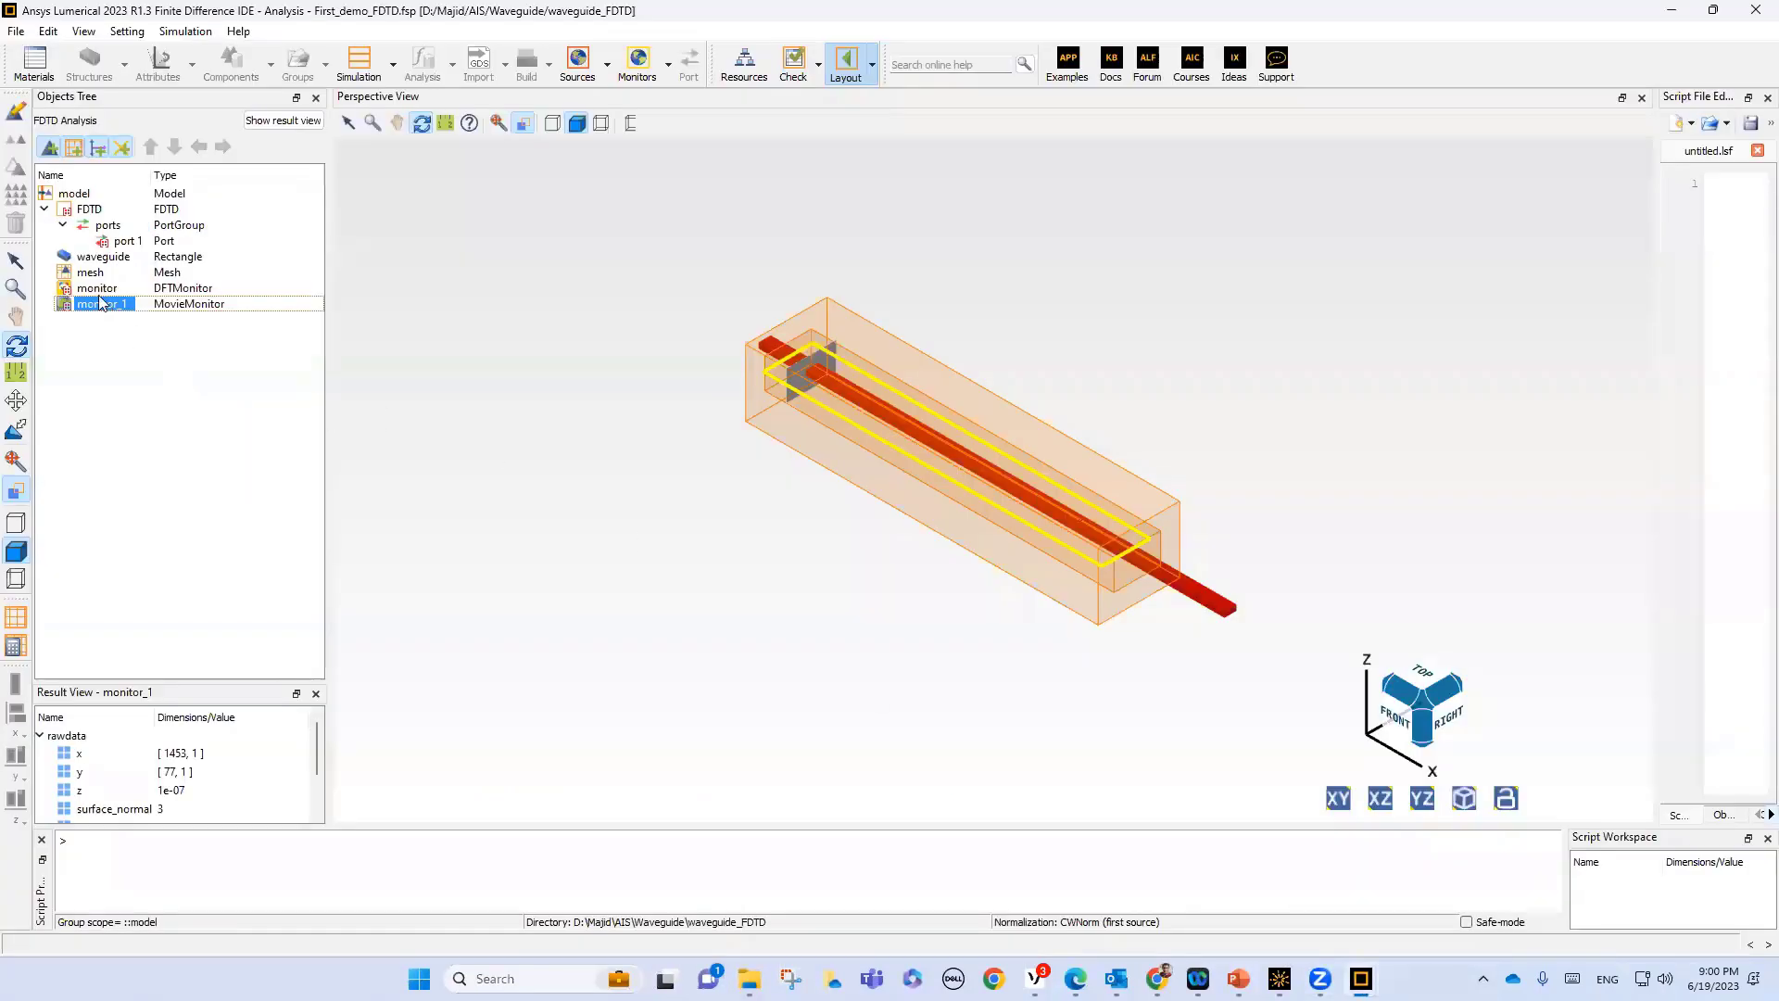
{"action": "left_click", "coordinate": [63, 226]}
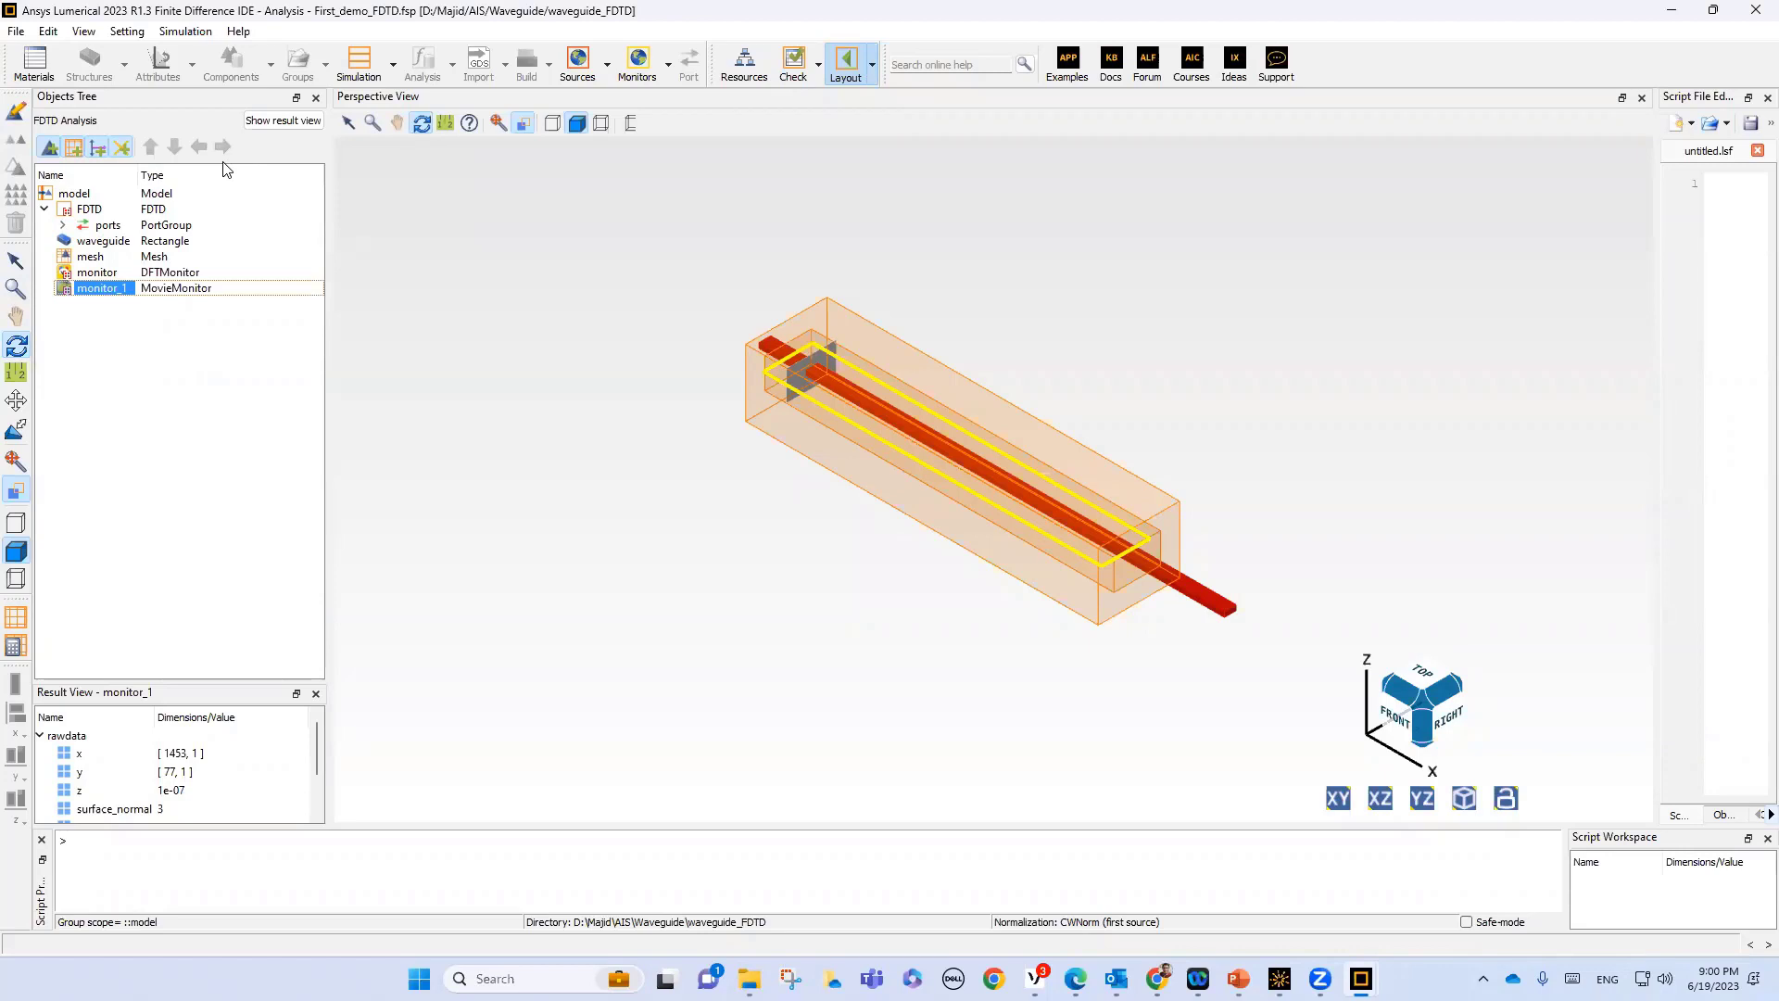
{"action": "left_click", "coordinate": [62, 228]}
{"action": "left_click", "coordinate": [127, 241]}
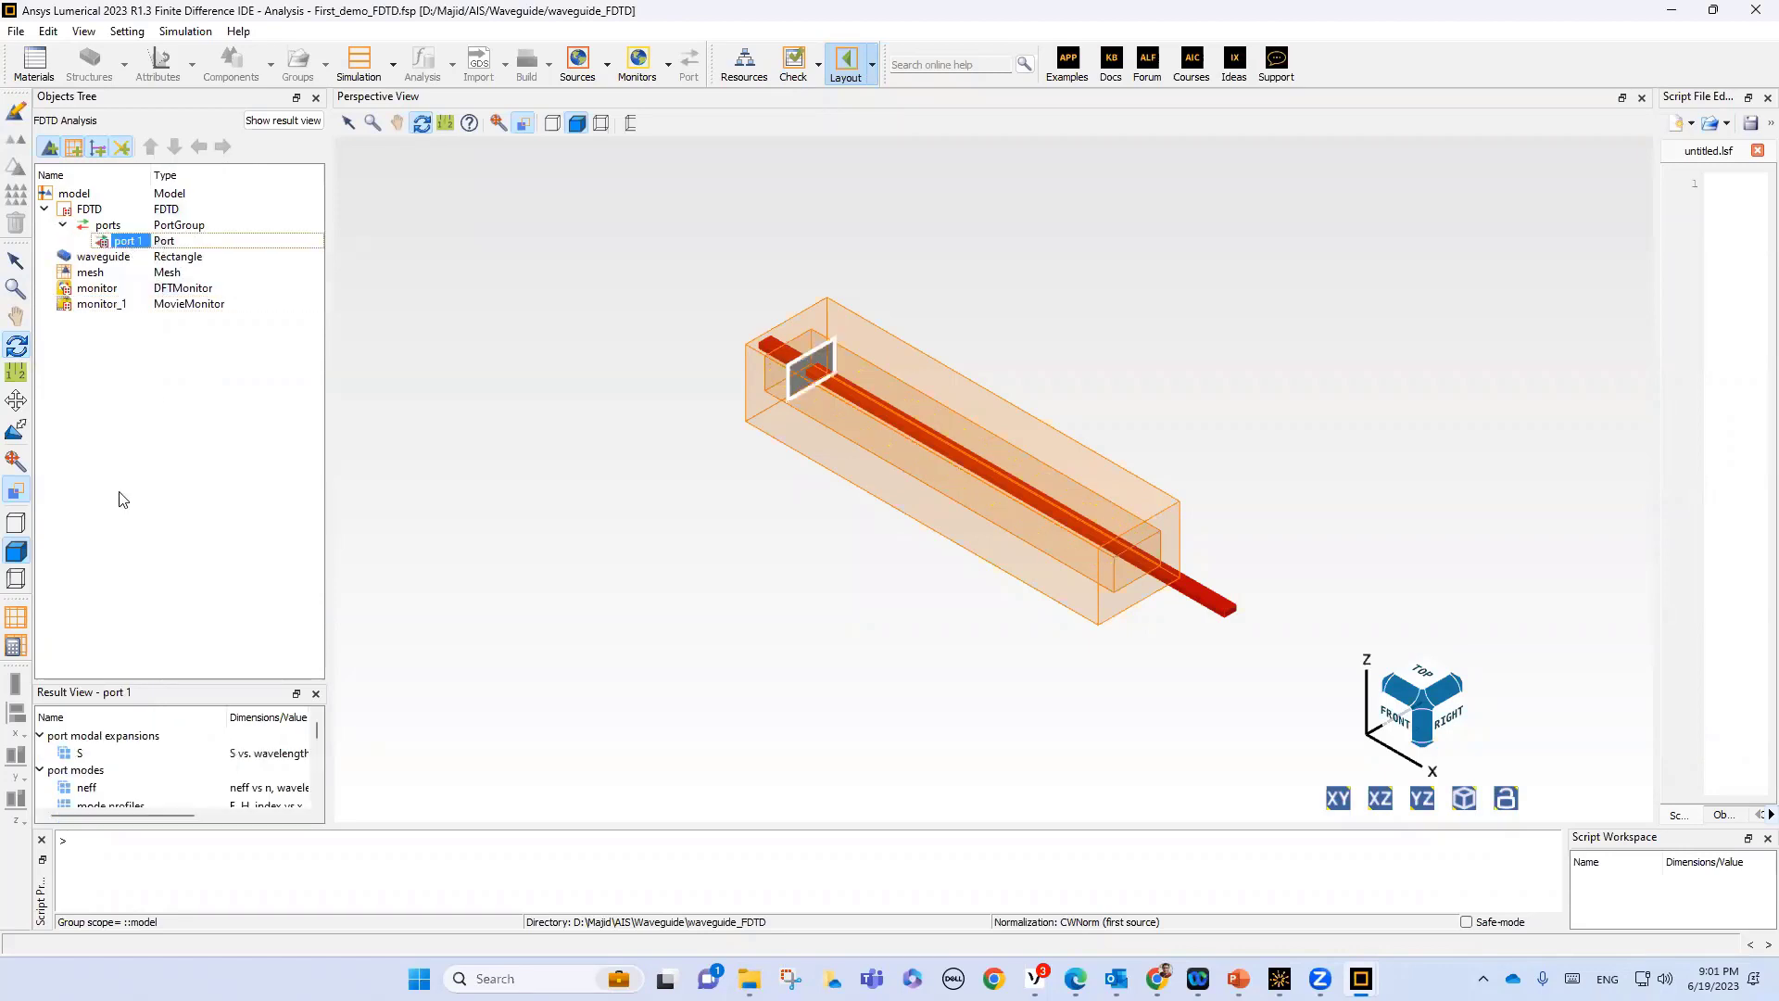
{"action": "left_click", "coordinate": [94, 789]}
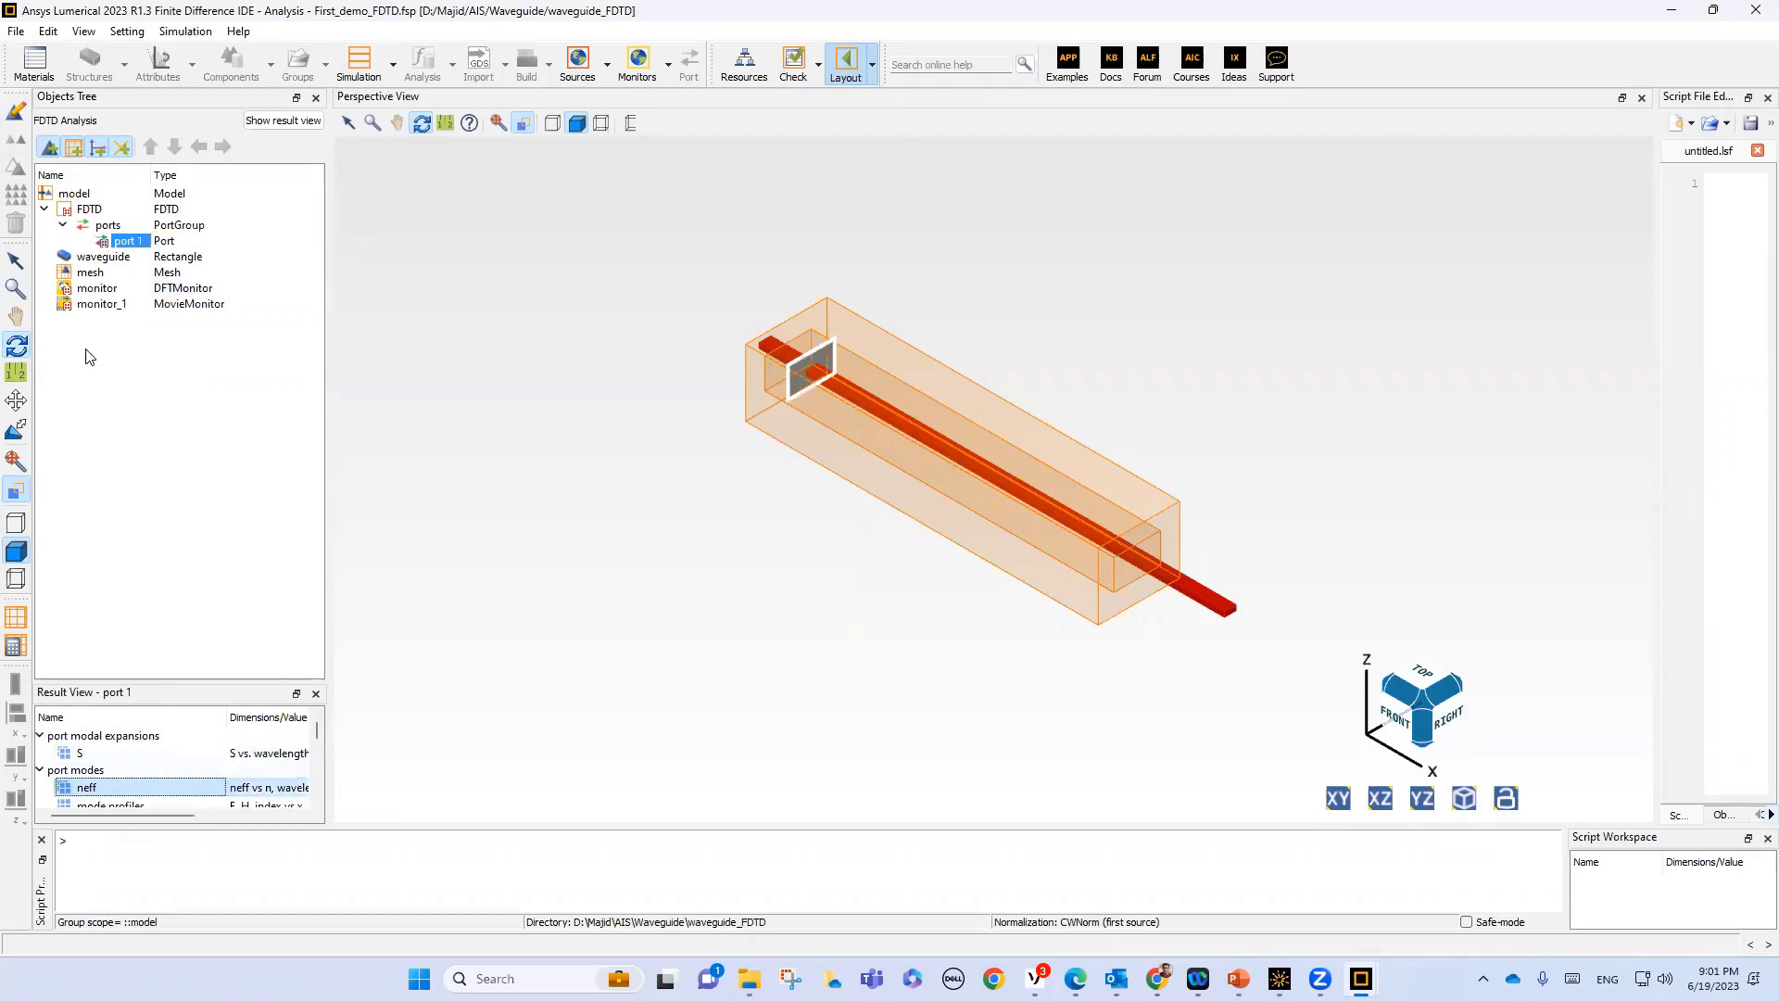
{"action": "left_click", "coordinate": [97, 289]}
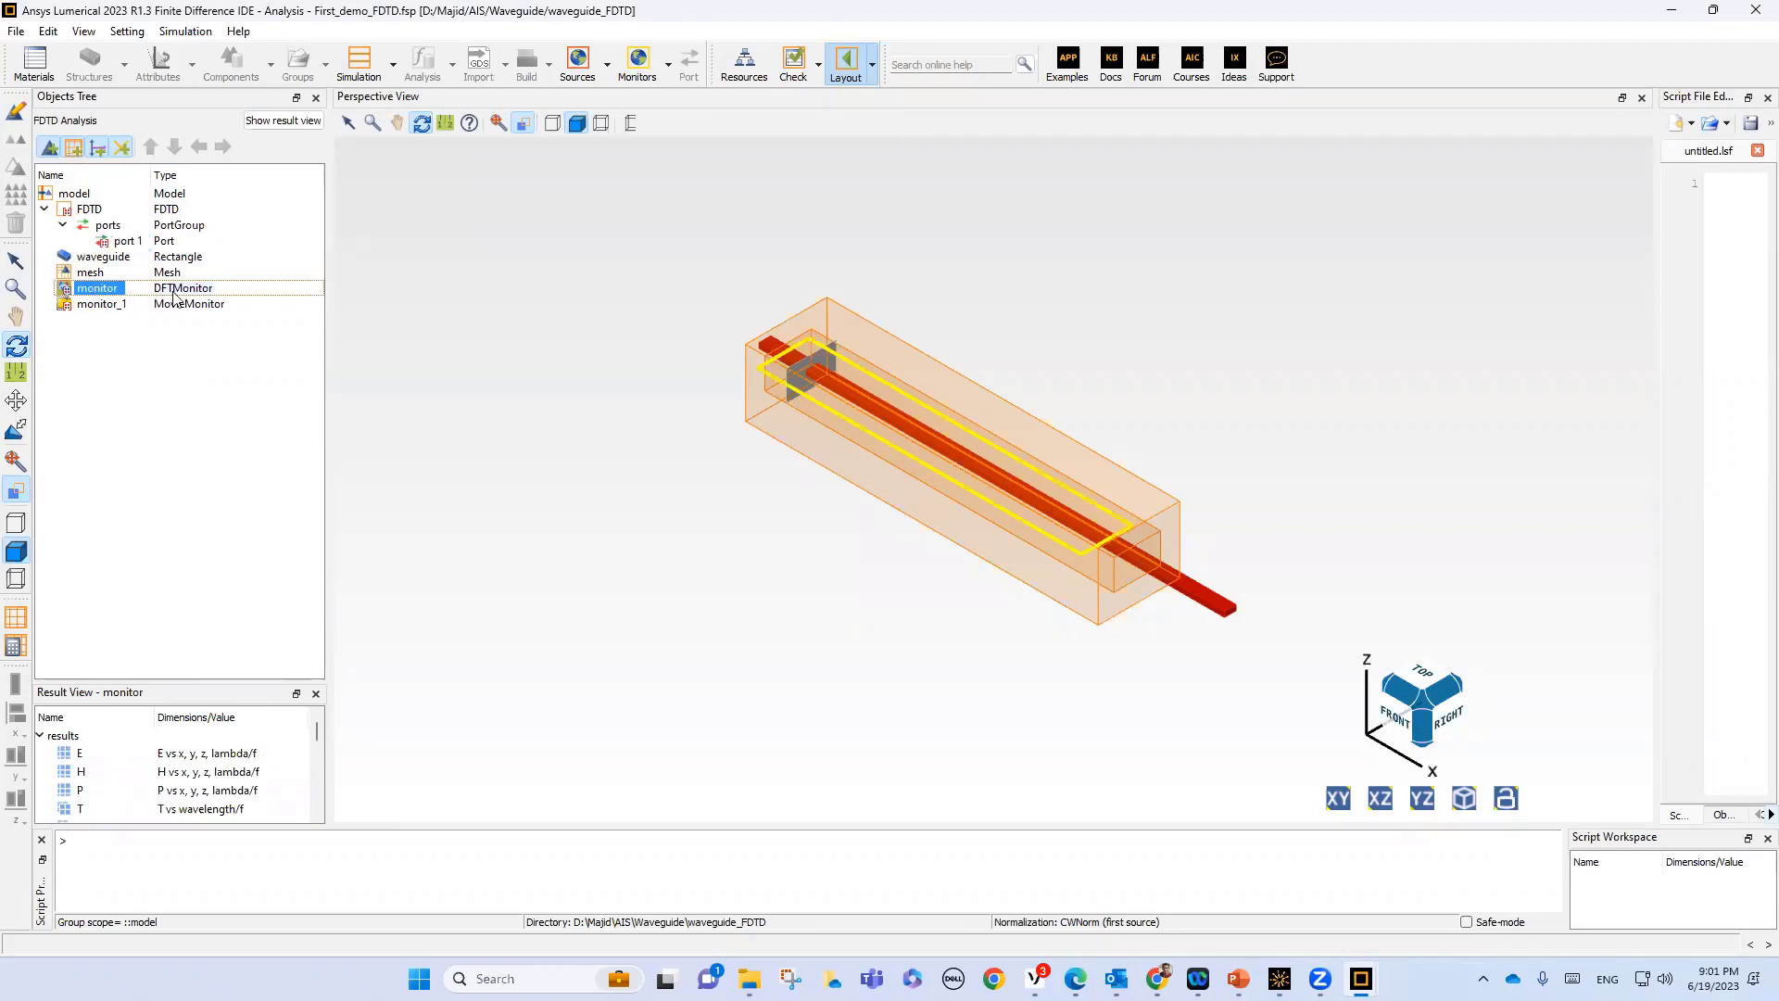
{"action": "left_click", "coordinate": [102, 306]}
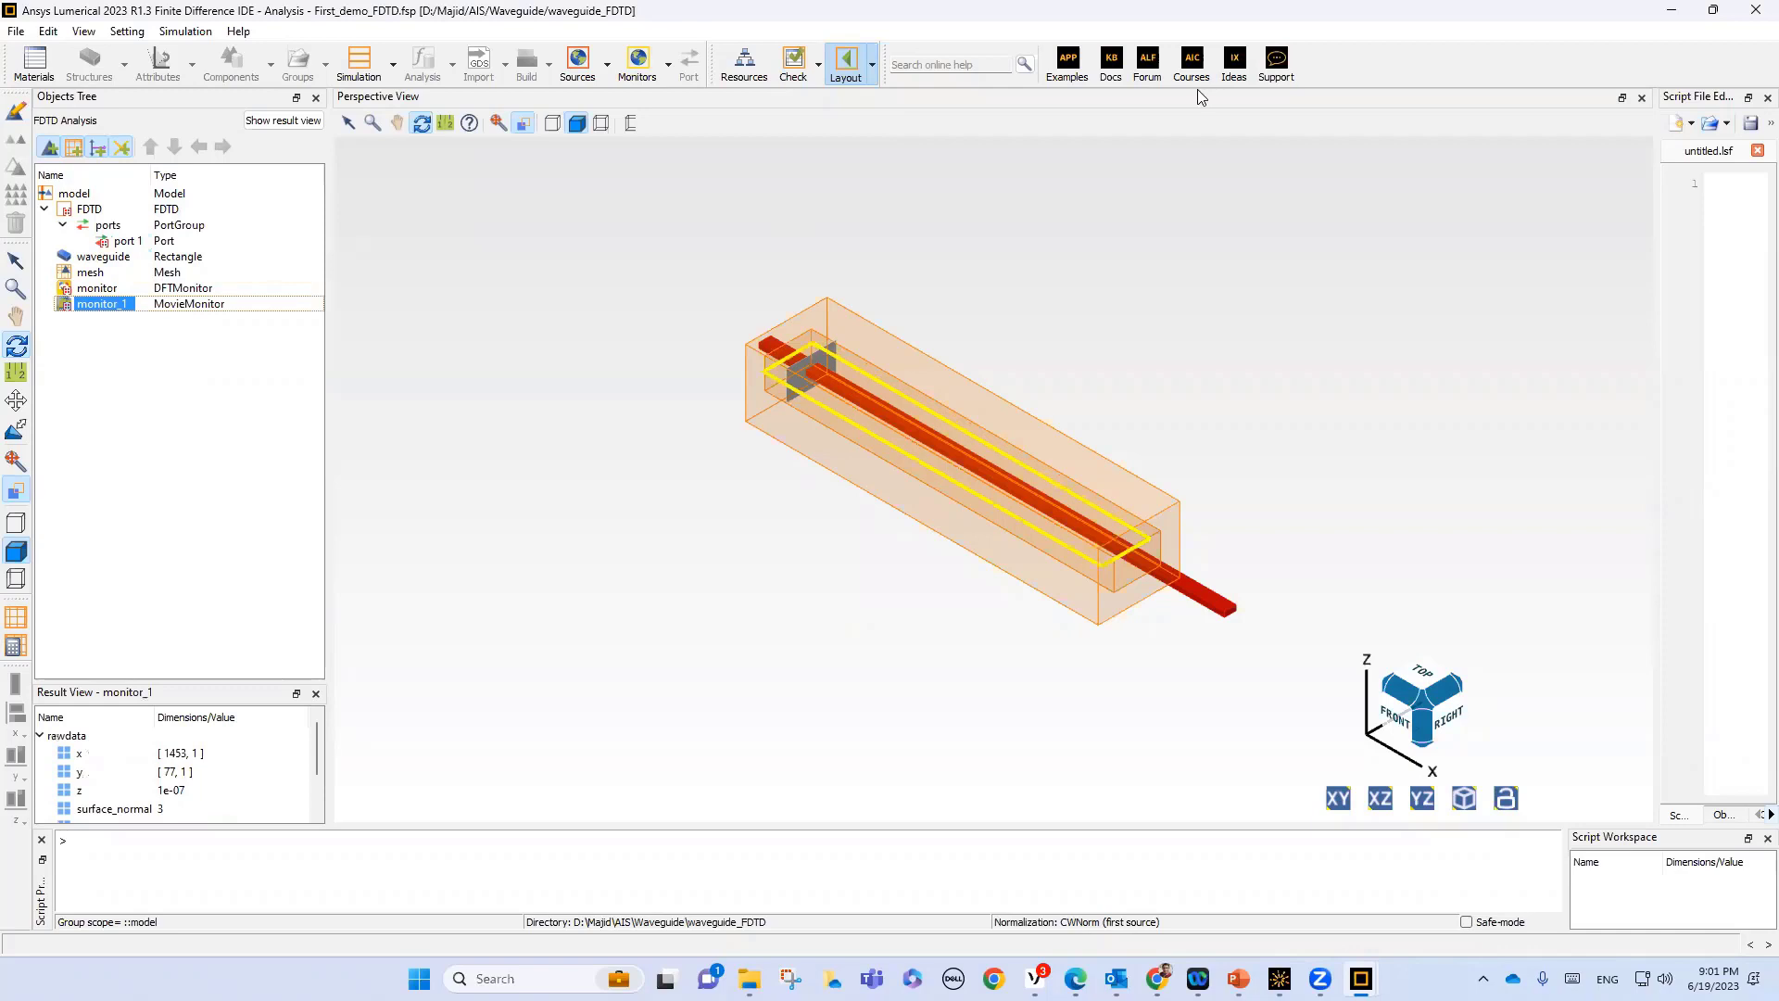